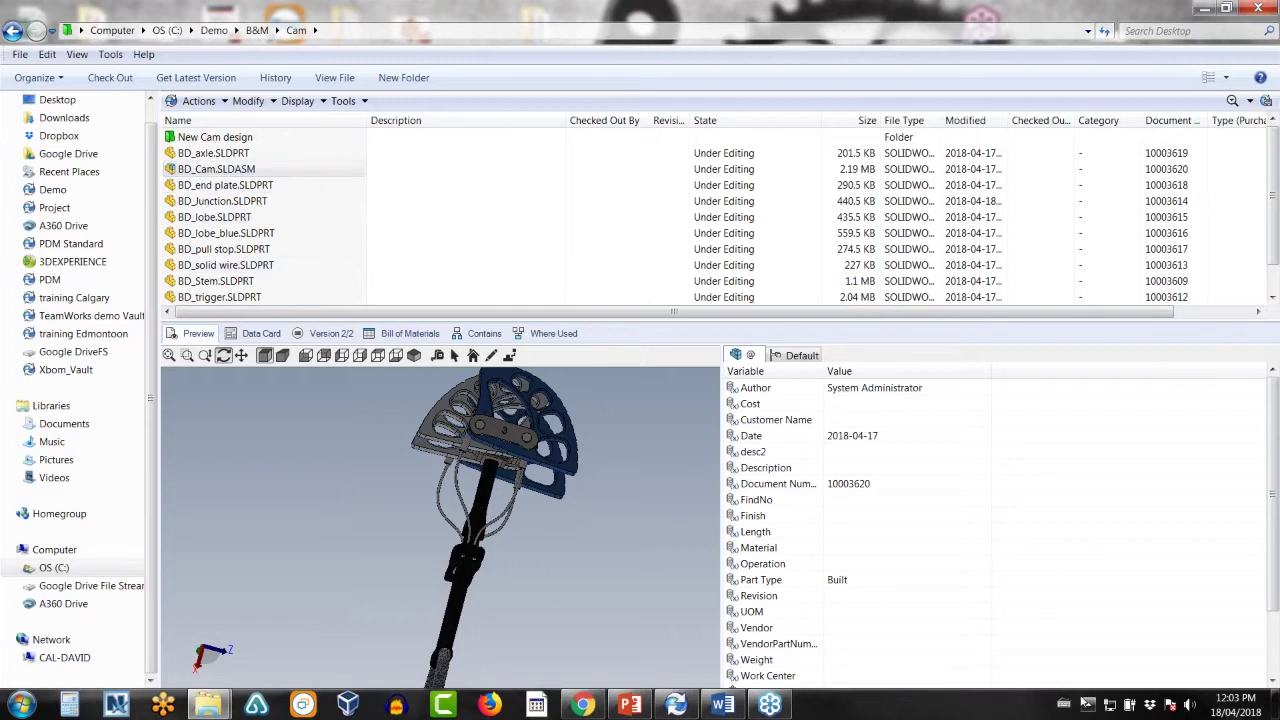
- Log off the Demo vault from the PDM tray icon
{"action": "left_click", "coordinate": [1088, 705]}
{"action": "right_click", "coordinate": [1087, 600]}
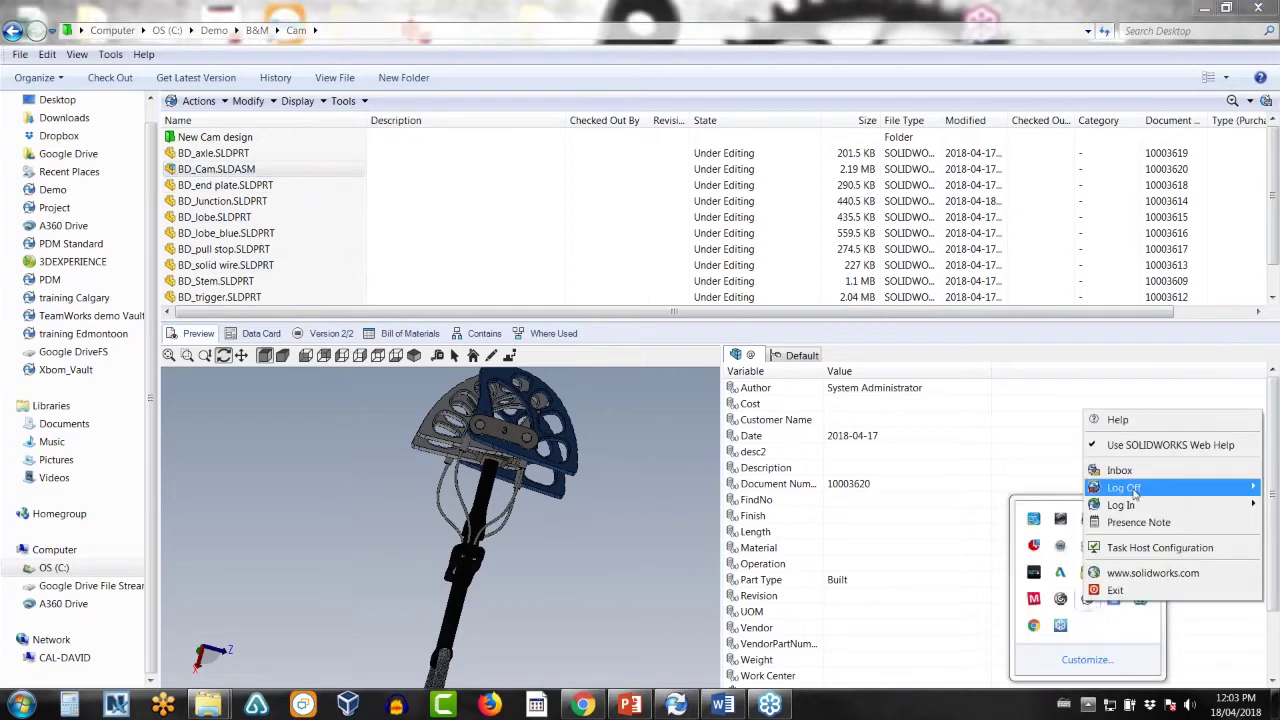
{"action": "mouse_move", "coordinate": [1135, 490]}
{"action": "left_click", "coordinate": [1043, 487]}
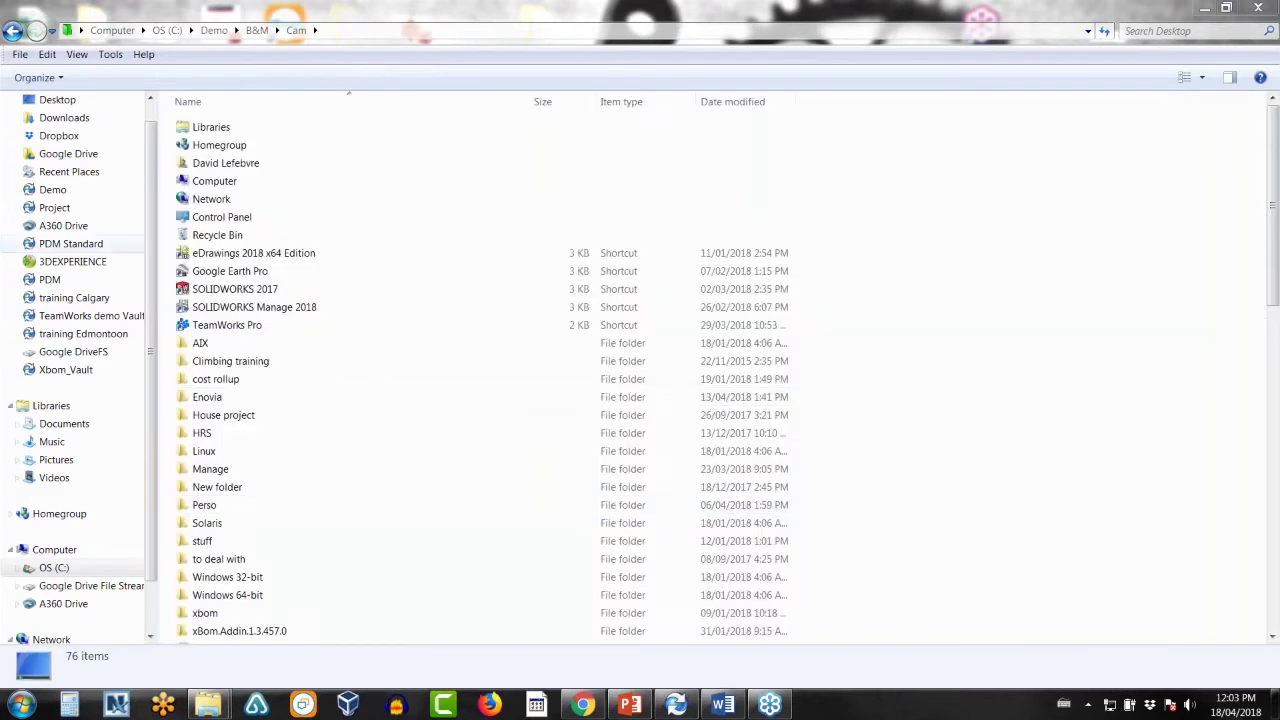
- Log back into the Demo vault with the administrator user name and password
{"action": "left_click", "coordinate": [57, 214]}
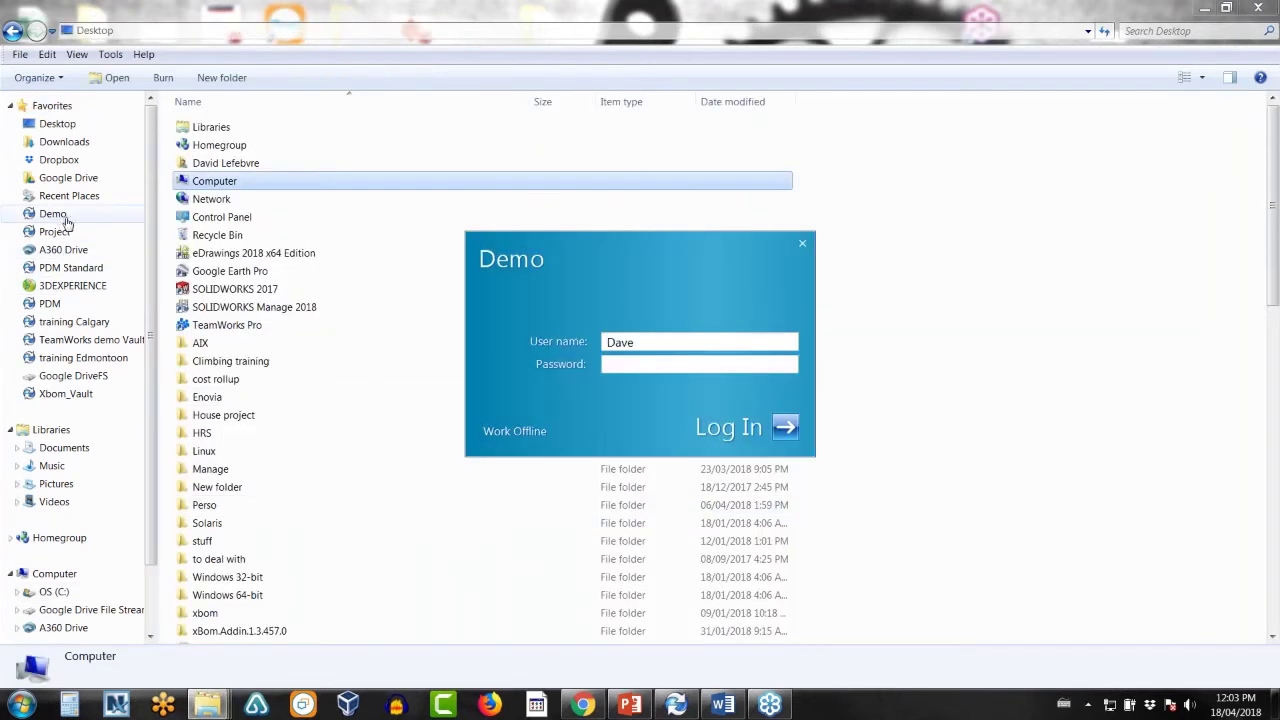
{"action": "key", "text": "shift+Tab"}
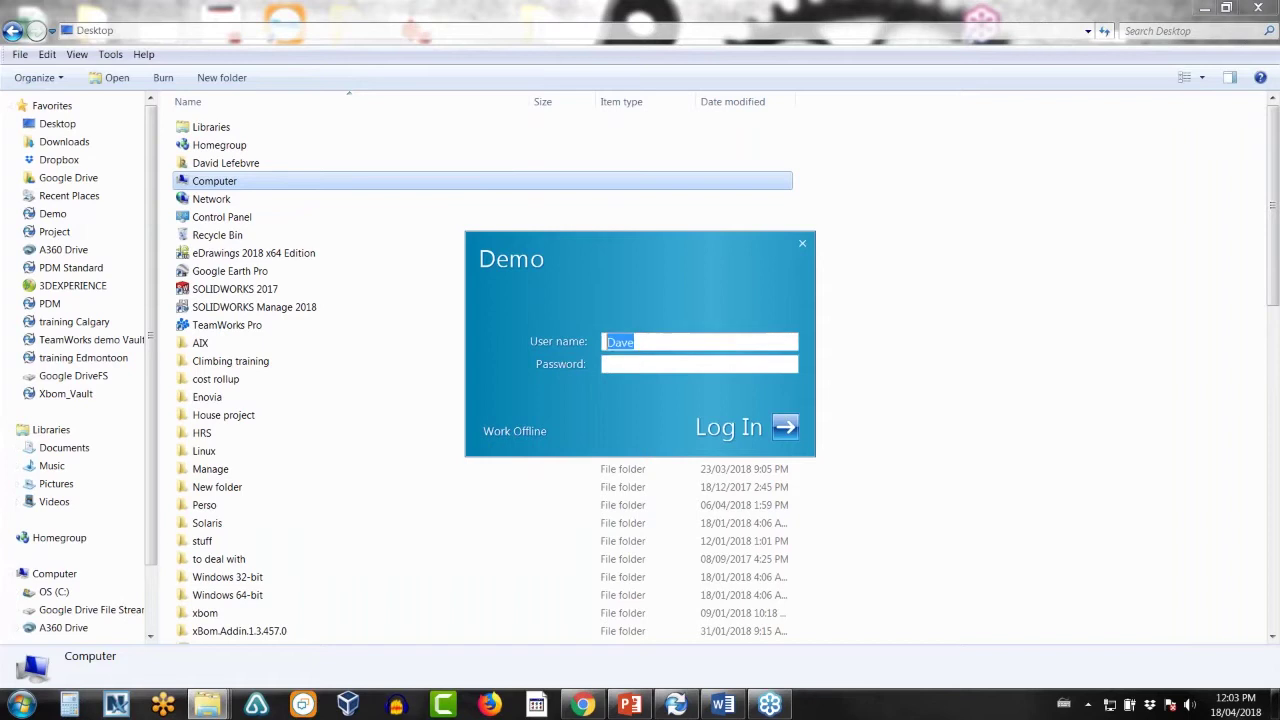
{"action": "type", "text": "admin"}
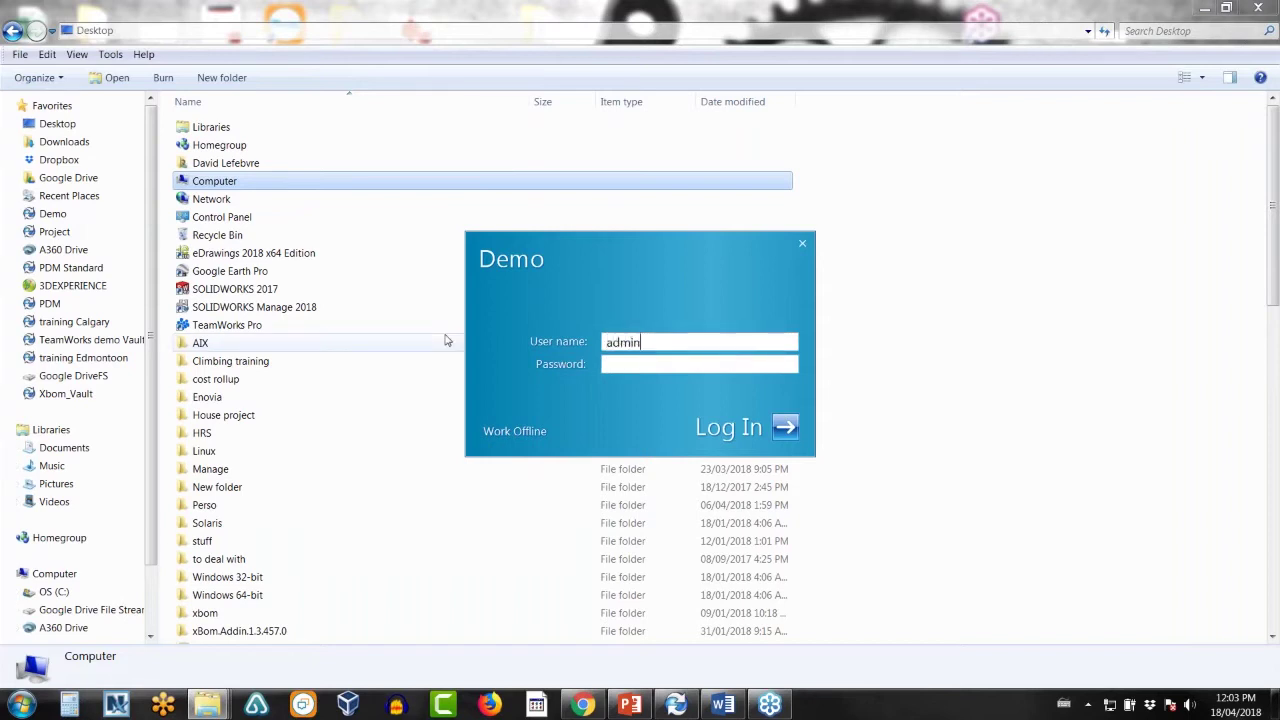
{"action": "key", "text": "Tab"}
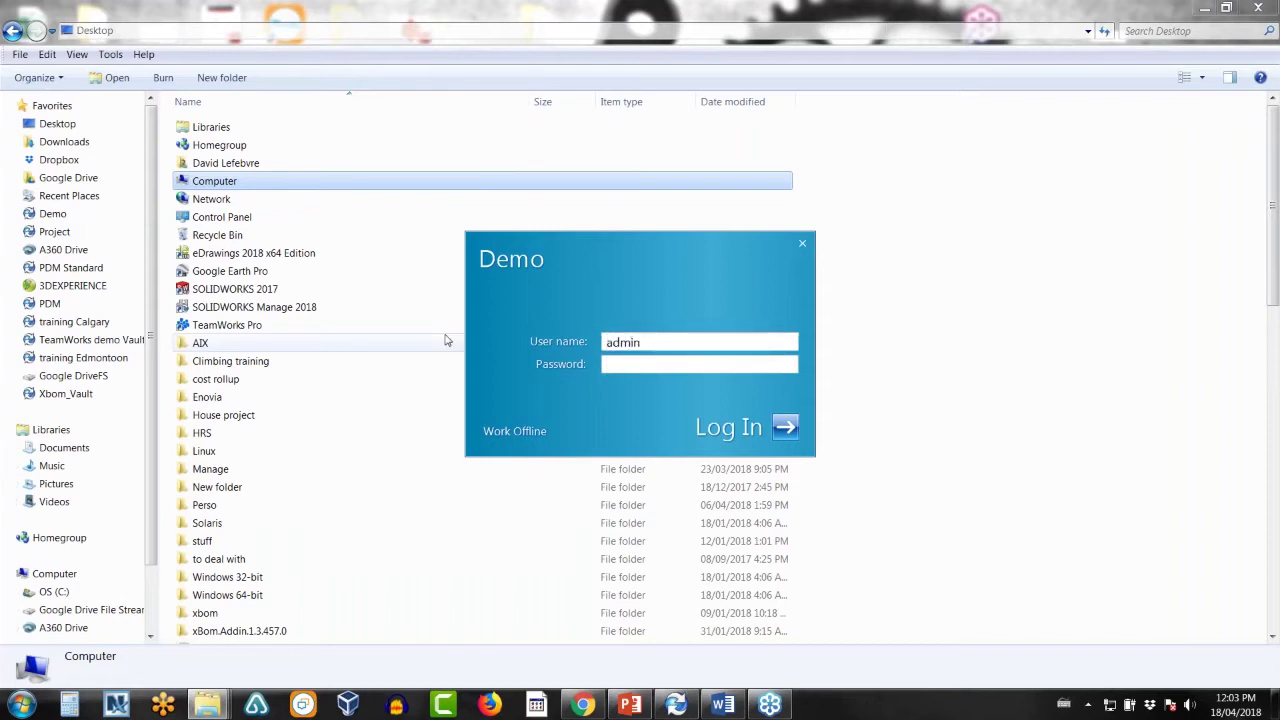
{"action": "type", "text": "*******"}
{"action": "key", "text": "Return"}
- Browse the Demo vault to B&M > Cam > New Cam design
{"action": "left_click", "coordinate": [50, 213]}
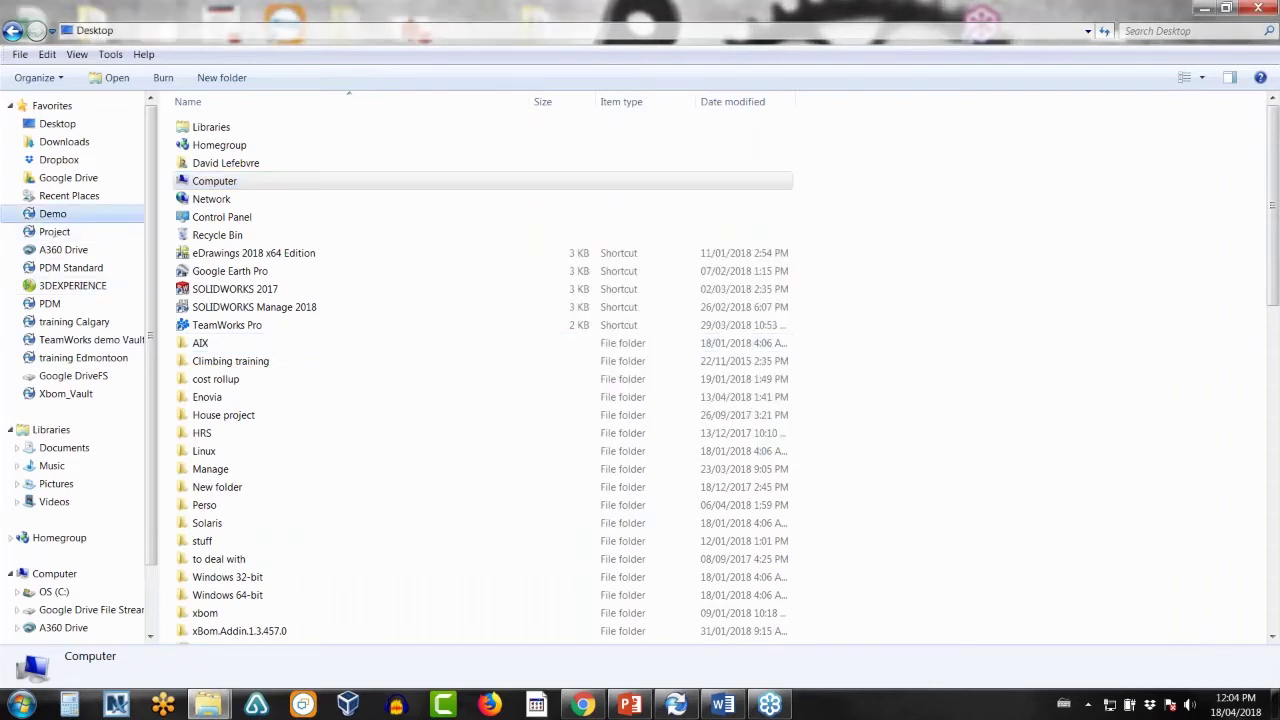
{"action": "left_click", "coordinate": [196, 140]}
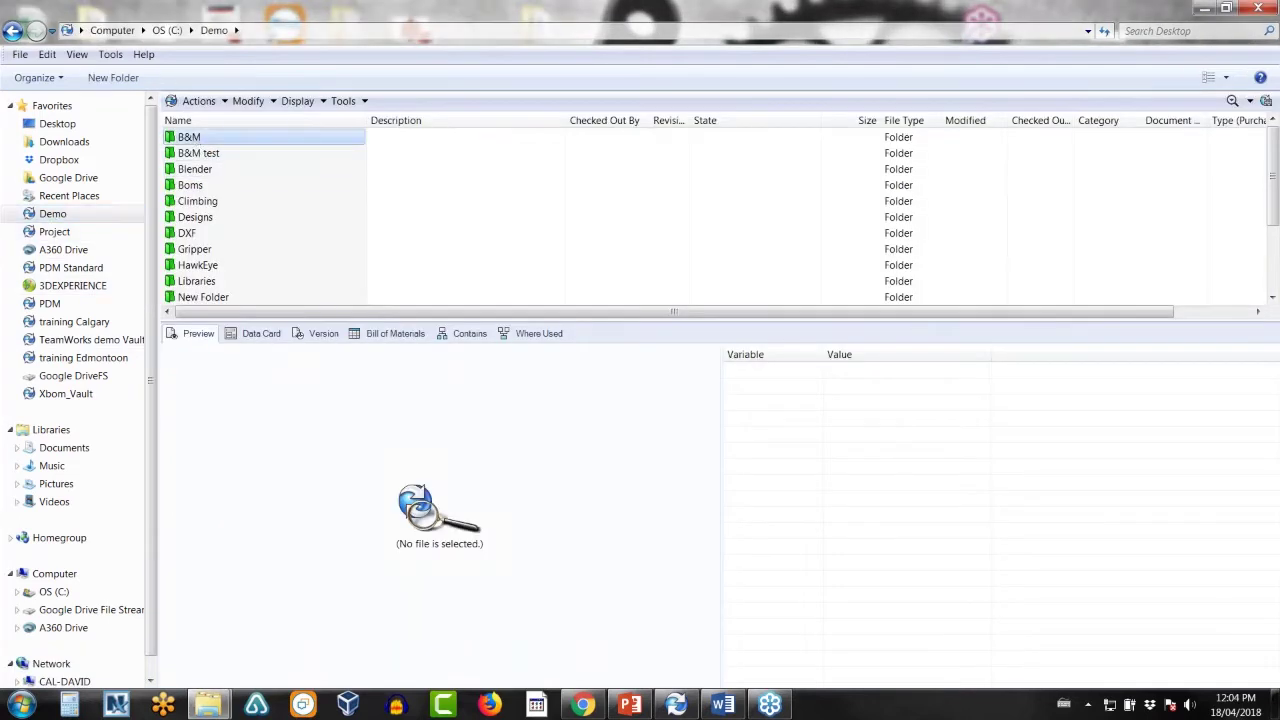
{"action": "double_click", "coordinate": [192, 140]}
{"action": "double_click", "coordinate": [192, 140]}
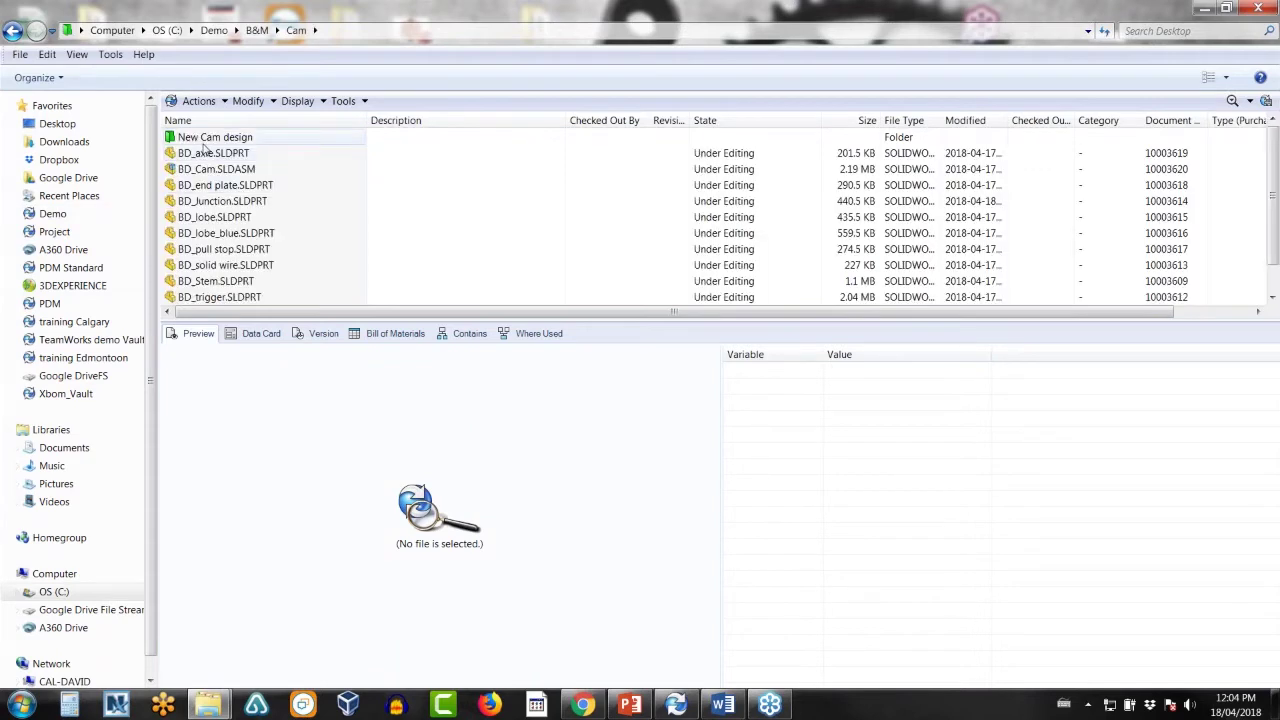
{"action": "double_click", "coordinate": [203, 140]}
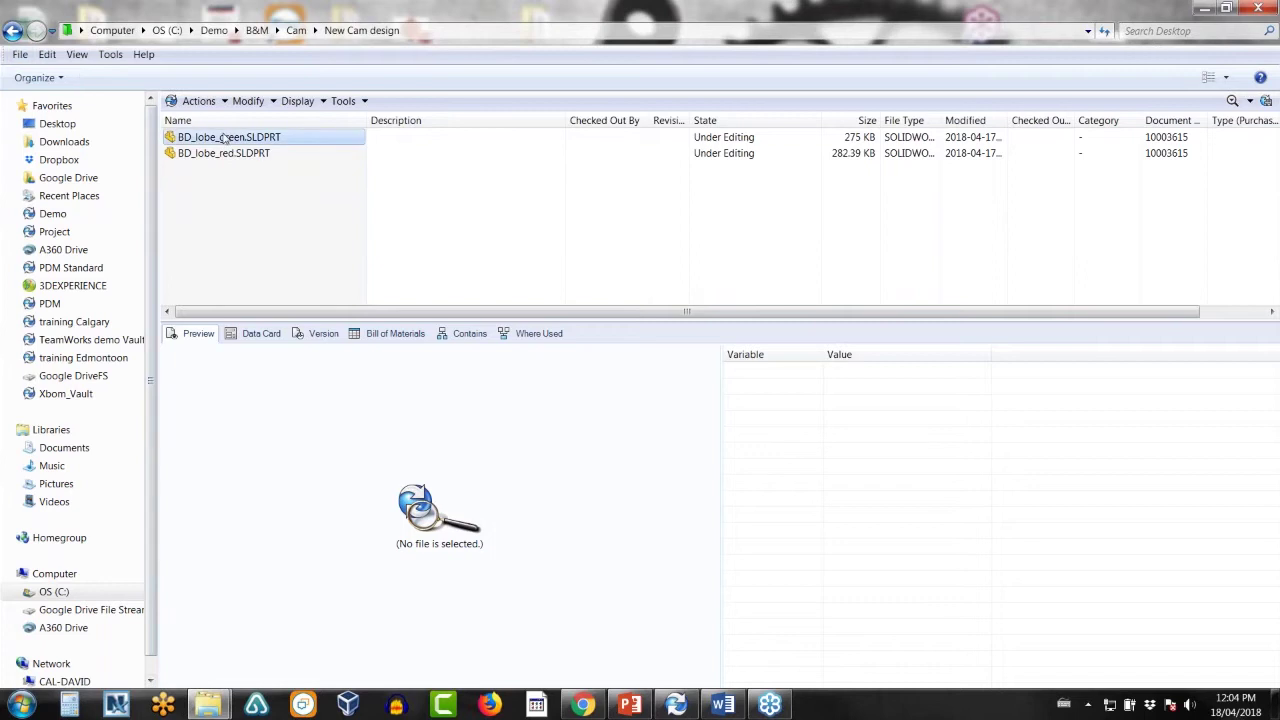
- Preview BD_lobe_green and BD_lobe_red, then return to Cam and select BD_Cam.SLDASM
{"action": "left_click", "coordinate": [229, 137]}
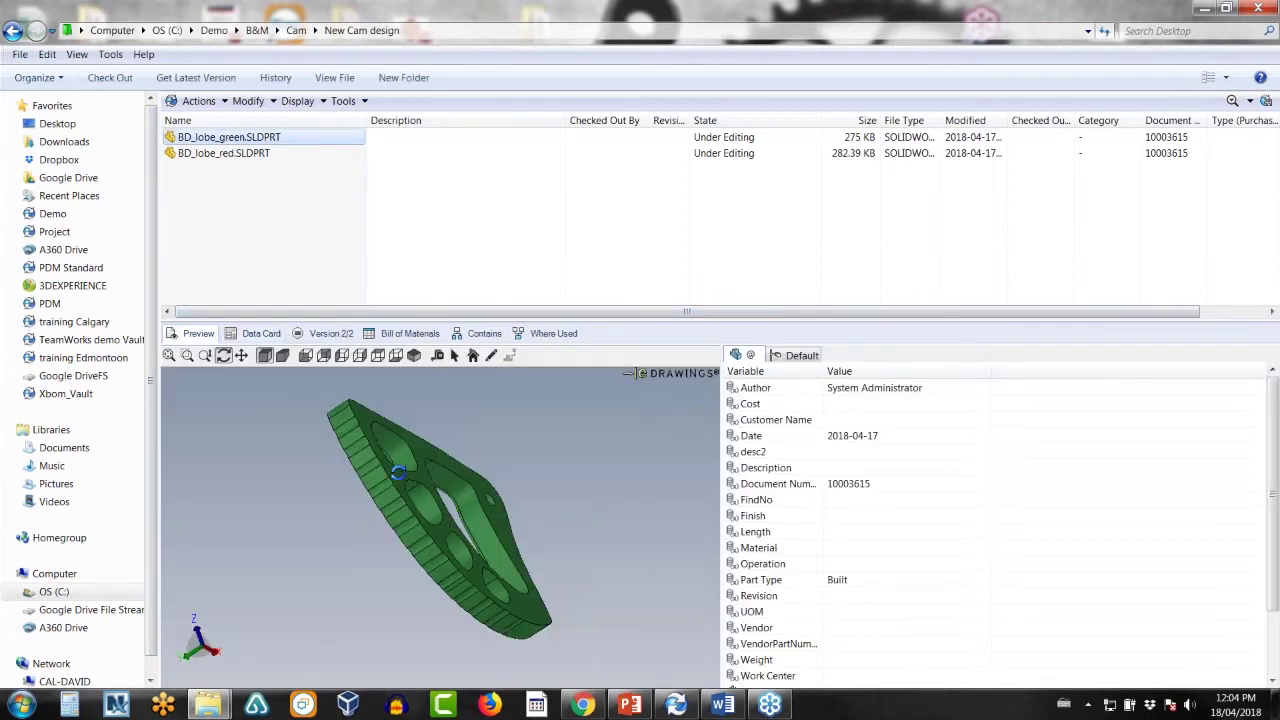
{"action": "left_click", "coordinate": [215, 155]}
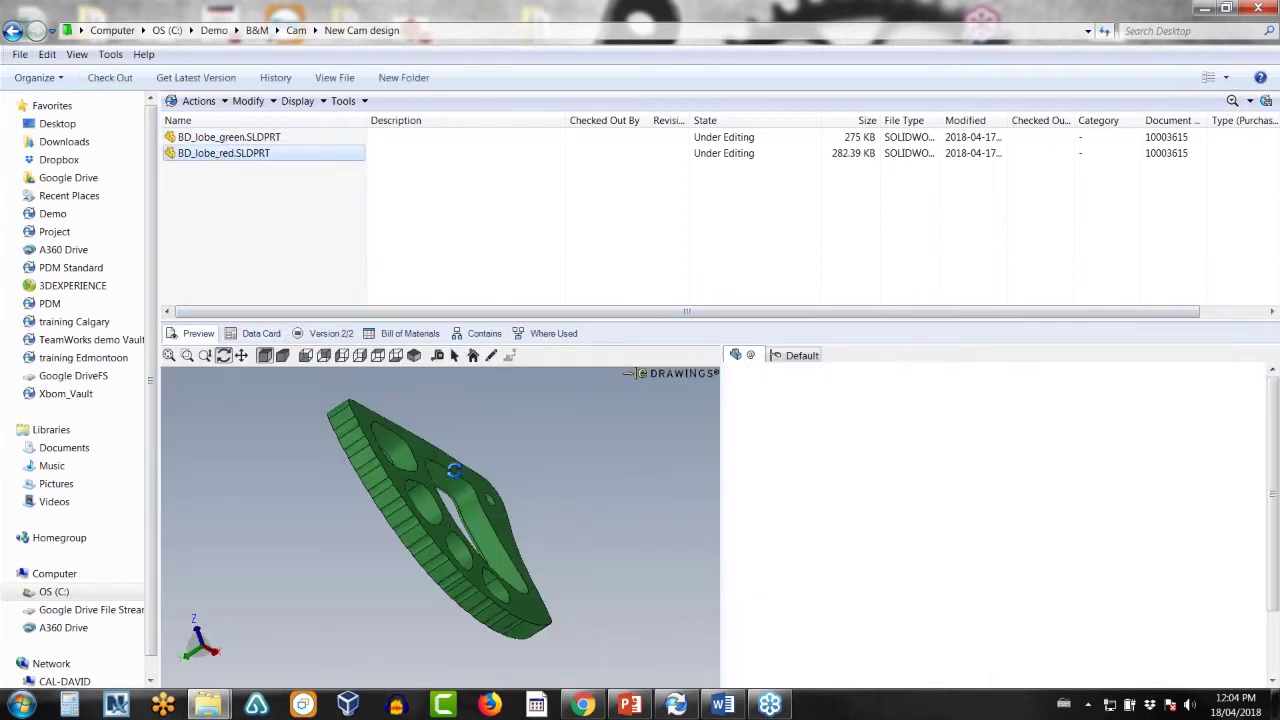
{"action": "left_click", "coordinate": [13, 30]}
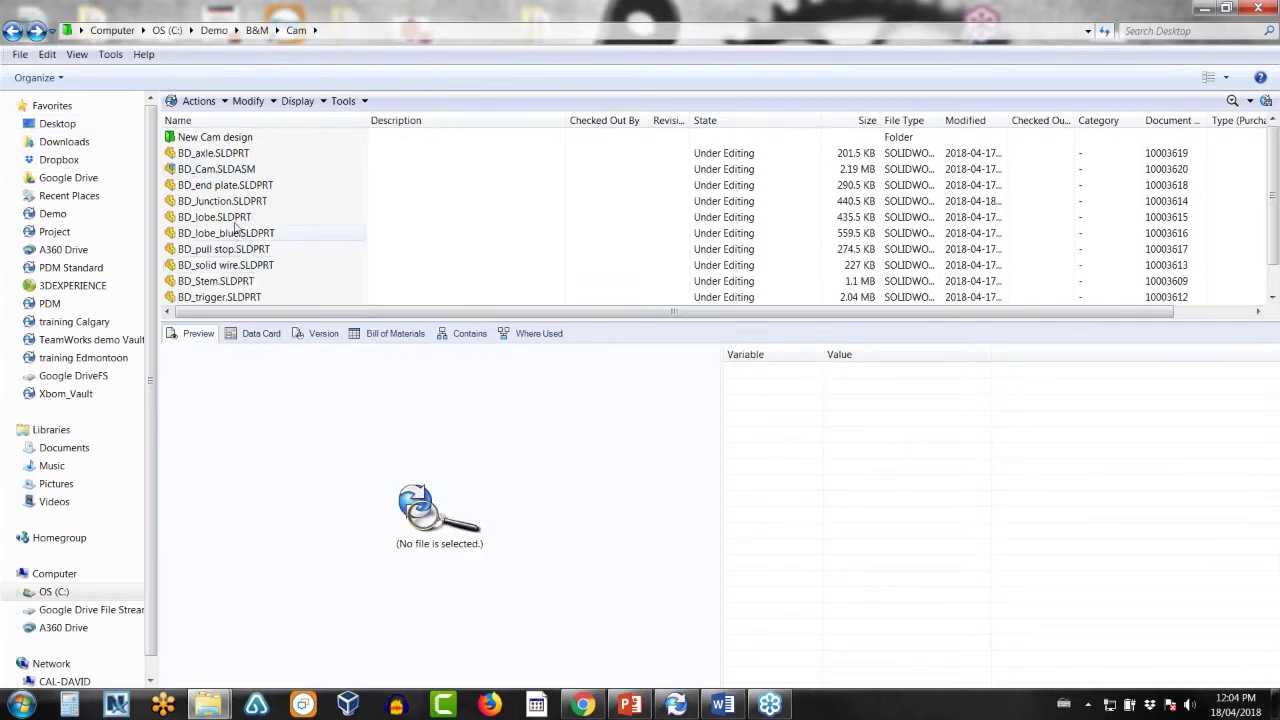
{"action": "left_click", "coordinate": [230, 170]}
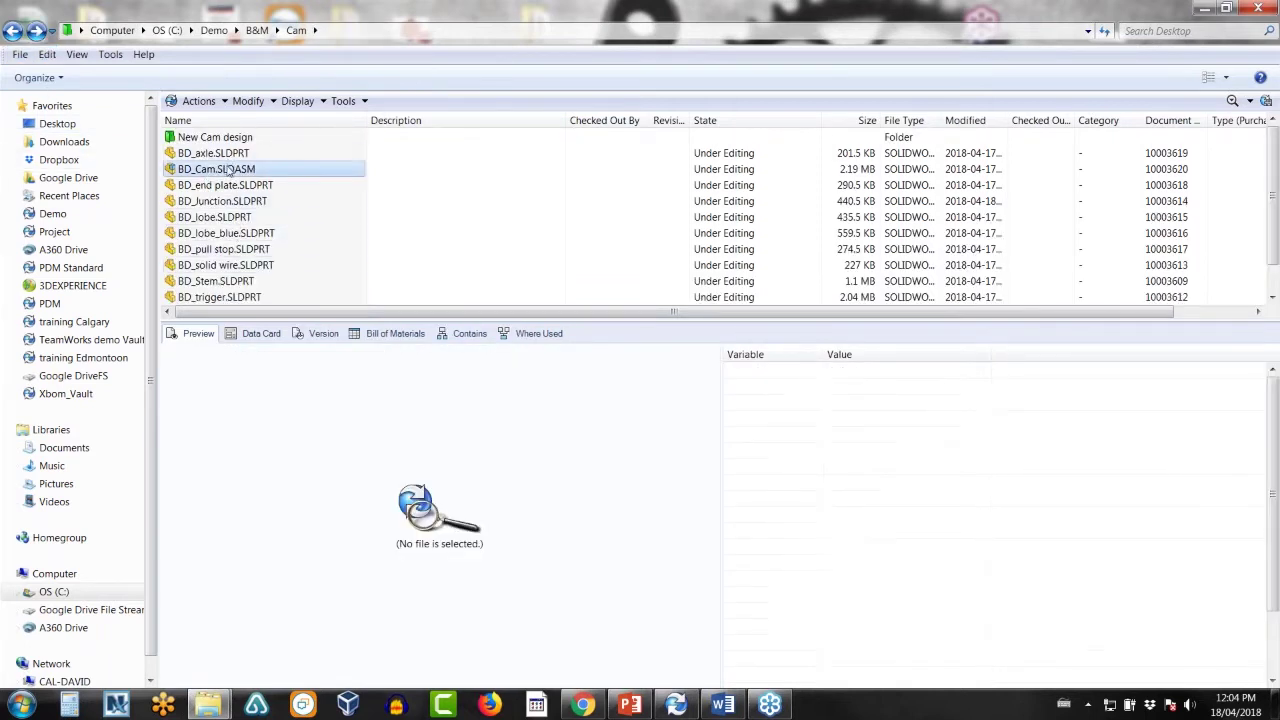
- Review the file actions for BD_Cam.SLDASM and the vault Tools menu
{"action": "right_click", "coordinate": [228, 169]}
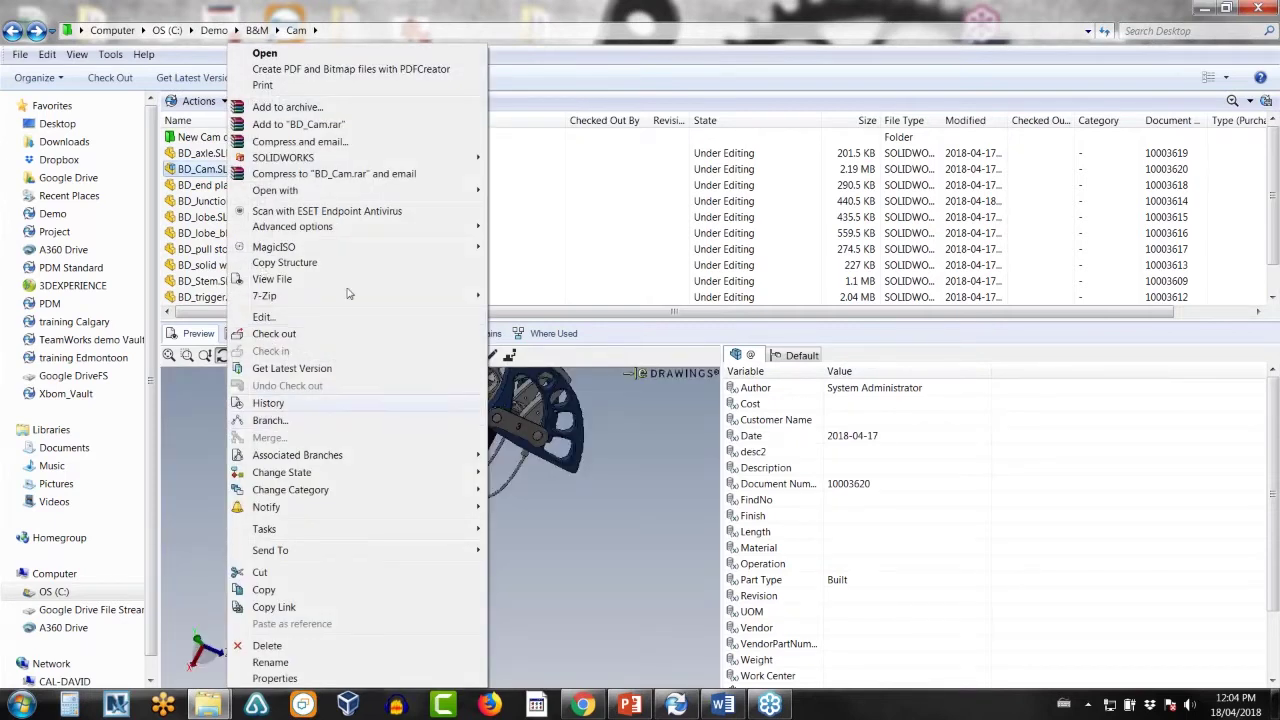
{"action": "left_click", "coordinate": [522, 84]}
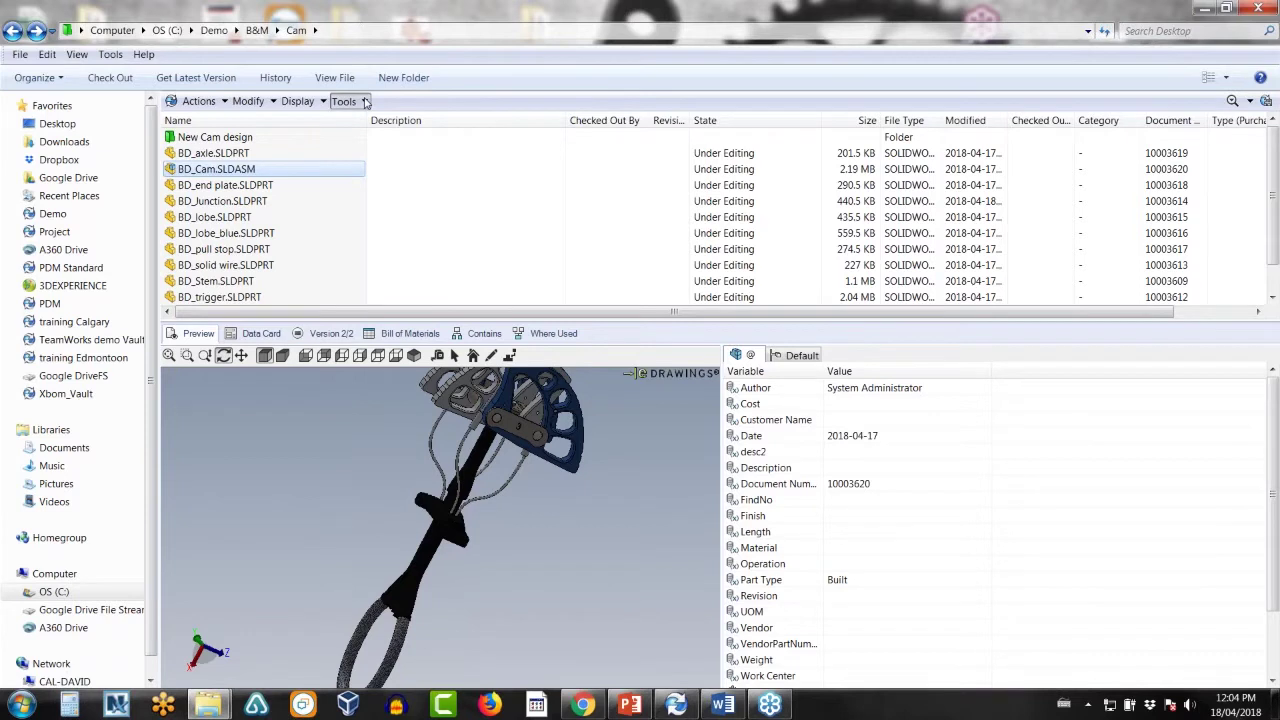
{"action": "left_click", "coordinate": [345, 101]}
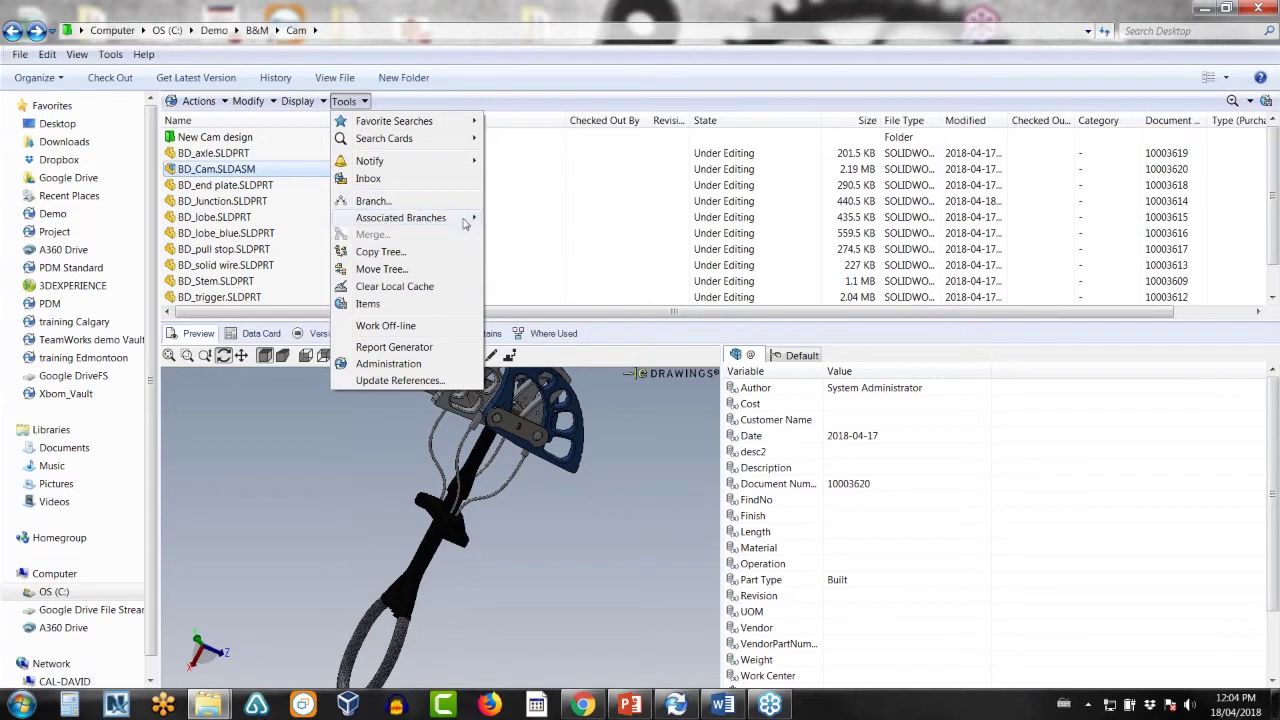
{"action": "left_click", "coordinate": [525, 222]}
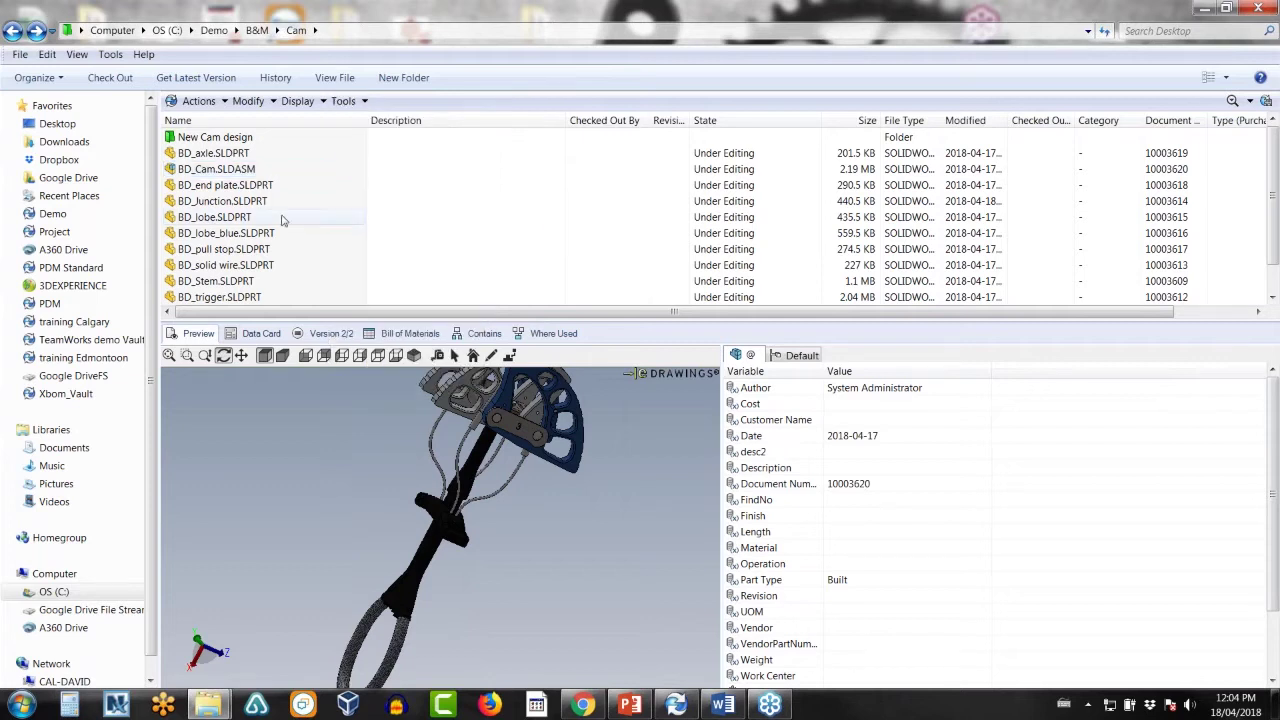
- Confirm BD_lobe.SLDPRT's green and red associated branches, then bring up Customize Menus
{"action": "left_click", "coordinate": [240, 218]}
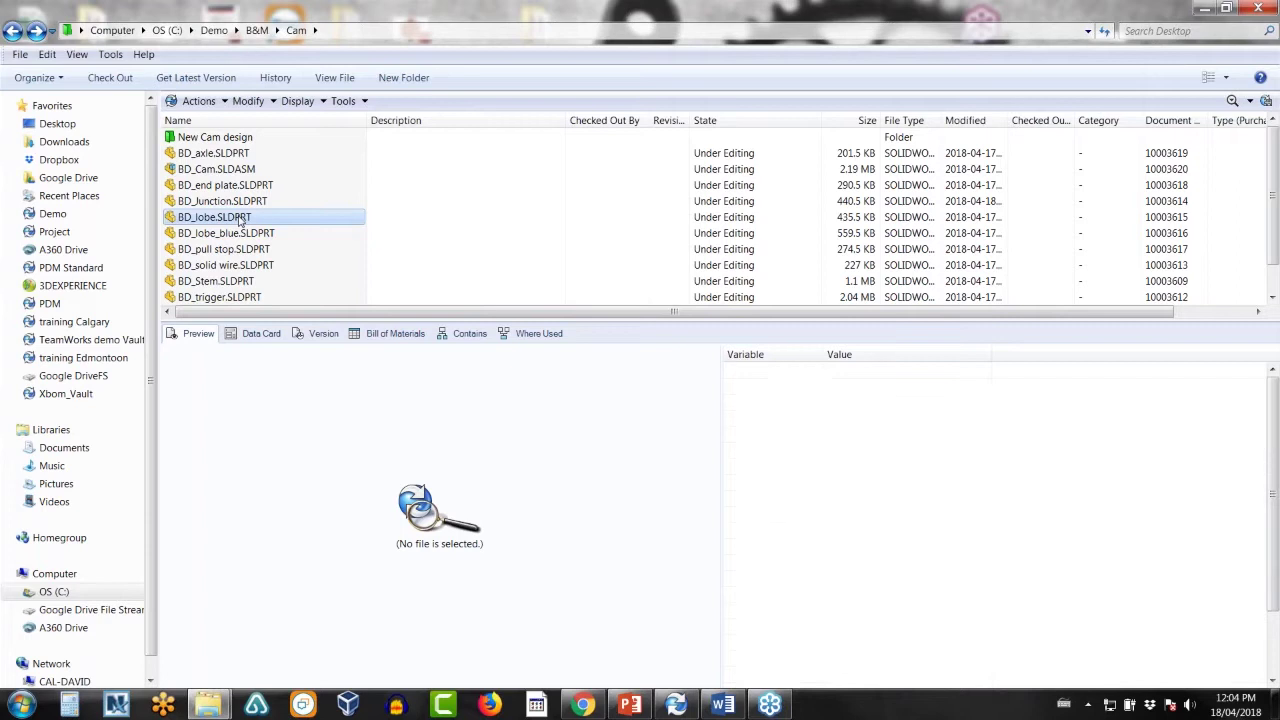
{"action": "right_click", "coordinate": [240, 217]}
{"action": "mouse_move", "coordinate": [344, 457]}
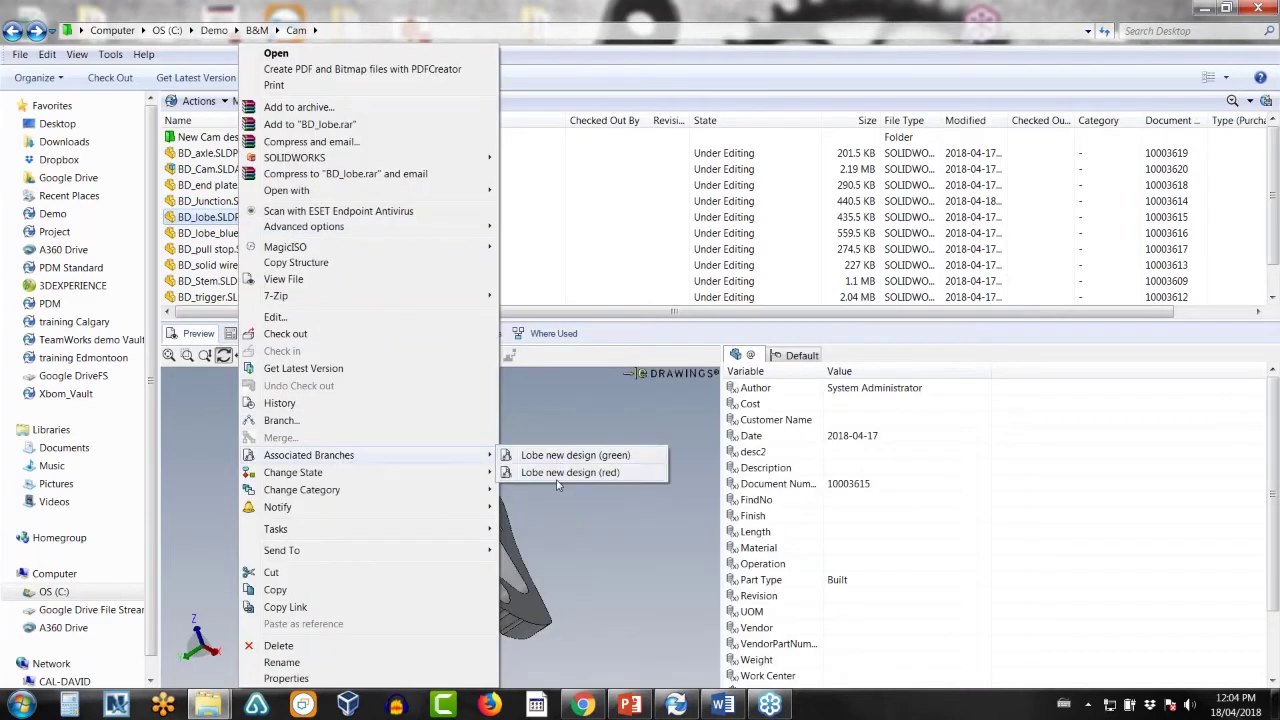
{"action": "left_click", "coordinate": [556, 275]}
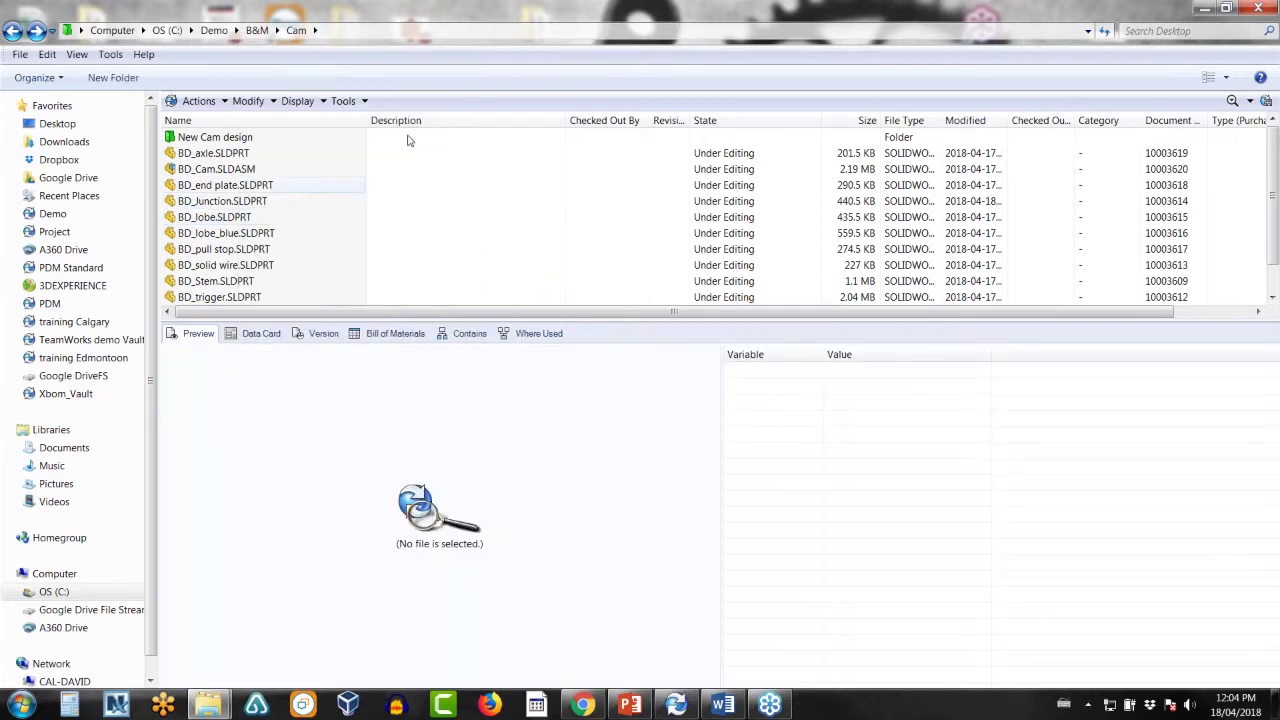
{"action": "right_click", "coordinate": [404, 106]}
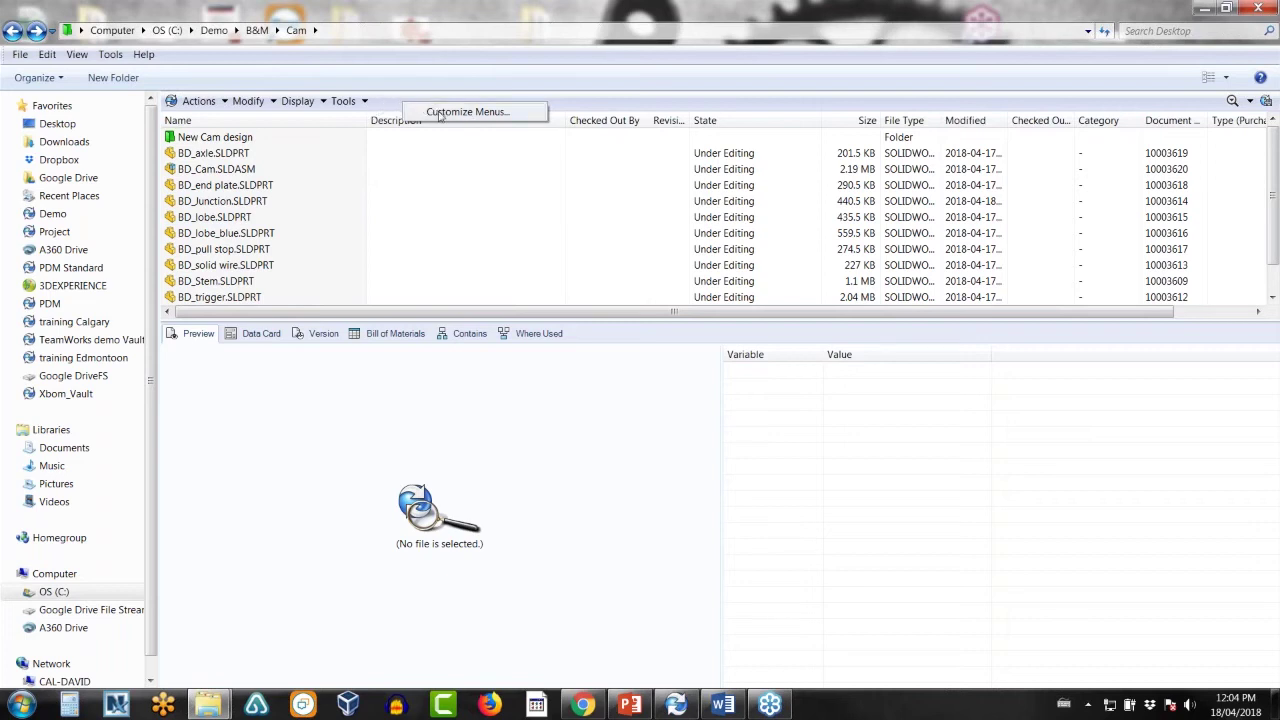
{"action": "left_click", "coordinate": [440, 111]}
{"action": "left_click", "coordinate": [790, 218]}
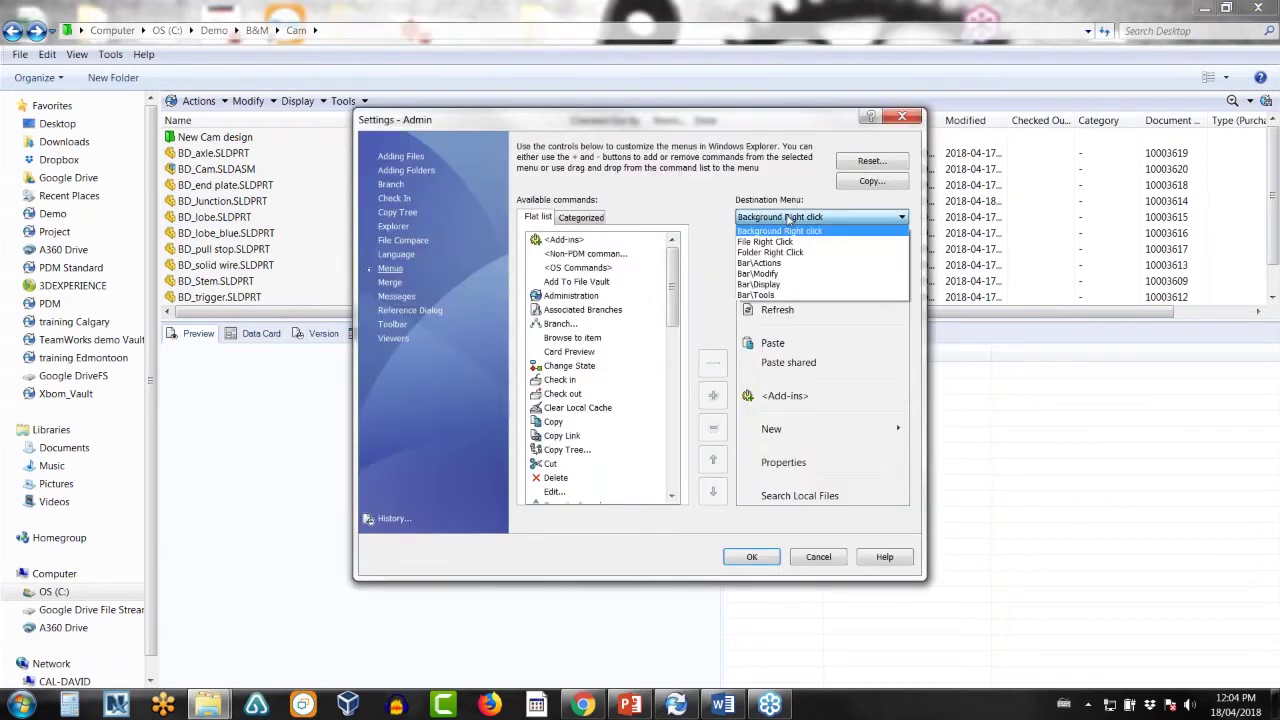
{"action": "left_click", "coordinate": [789, 237]}
{"action": "left_click_drag", "start_coordinate": [674, 294], "coordinate": [672, 289]}
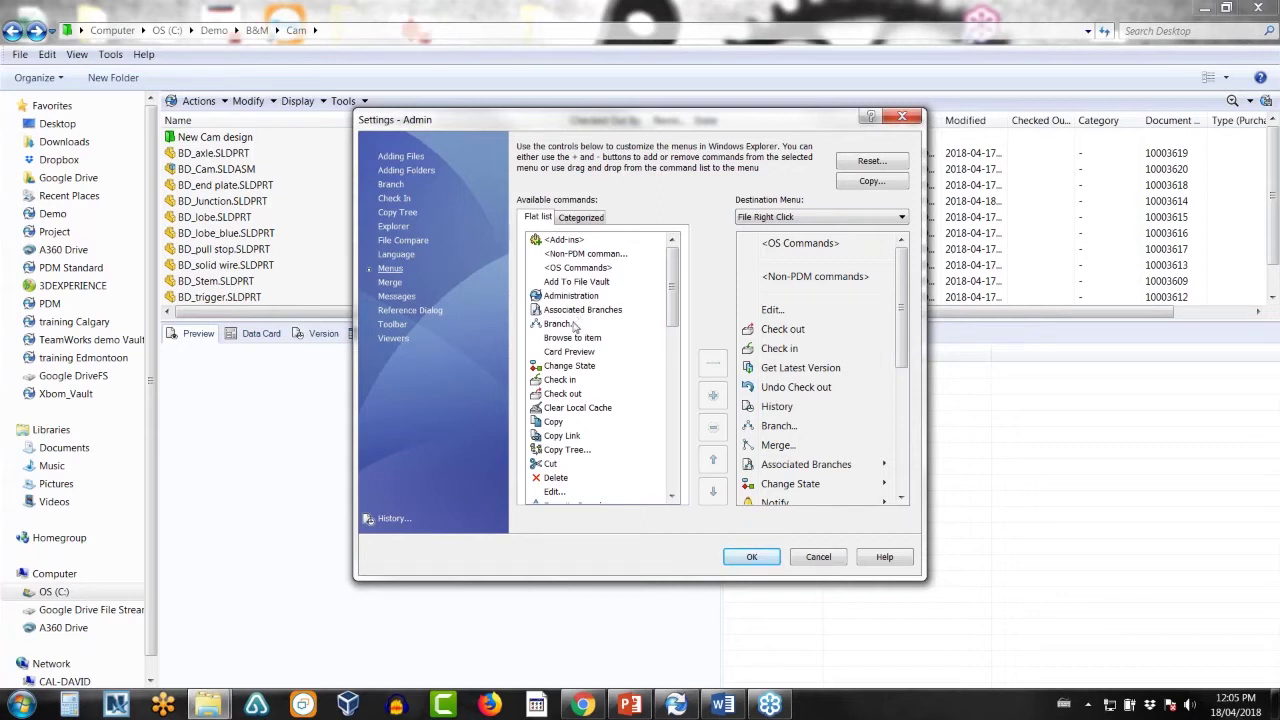
{"action": "left_click", "coordinate": [571, 326]}
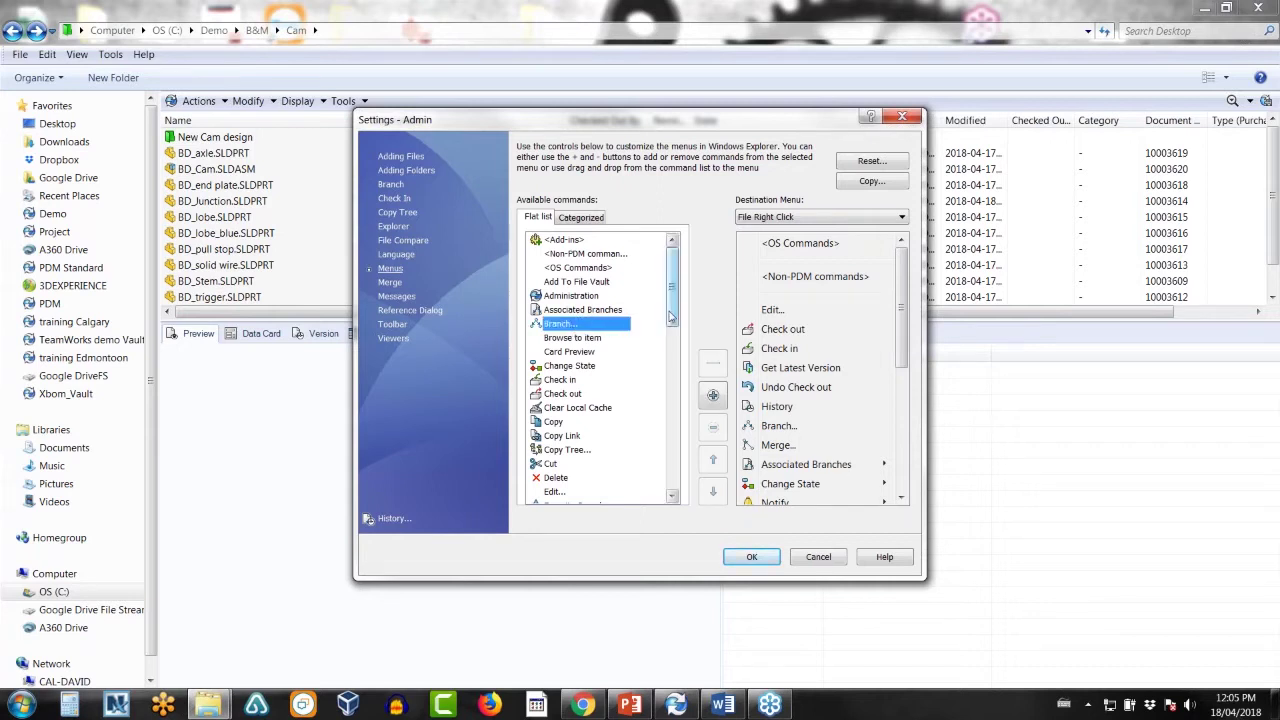
{"action": "left_click_drag", "start_coordinate": [669, 319], "coordinate": [672, 376]}
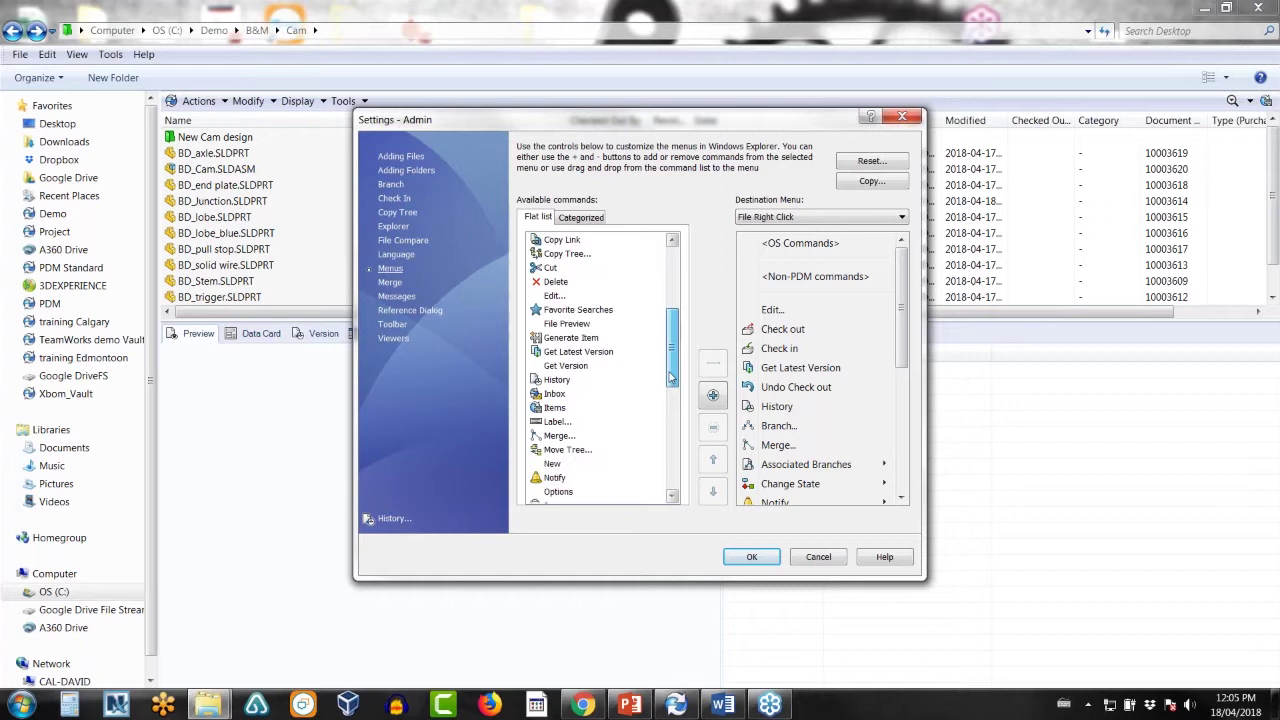
{"action": "left_click", "coordinate": [552, 437]}
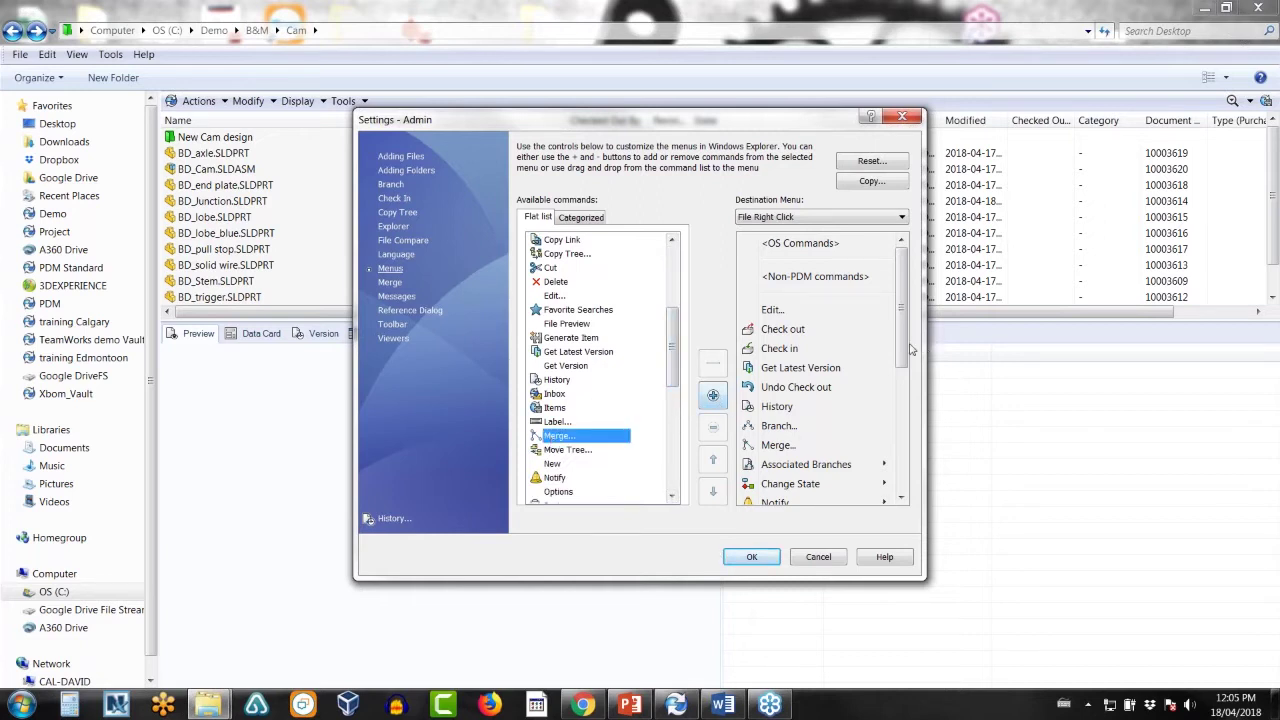
{"action": "scroll", "coordinate": [820, 372], "scroll_direction": "down", "scroll_amount": 2}
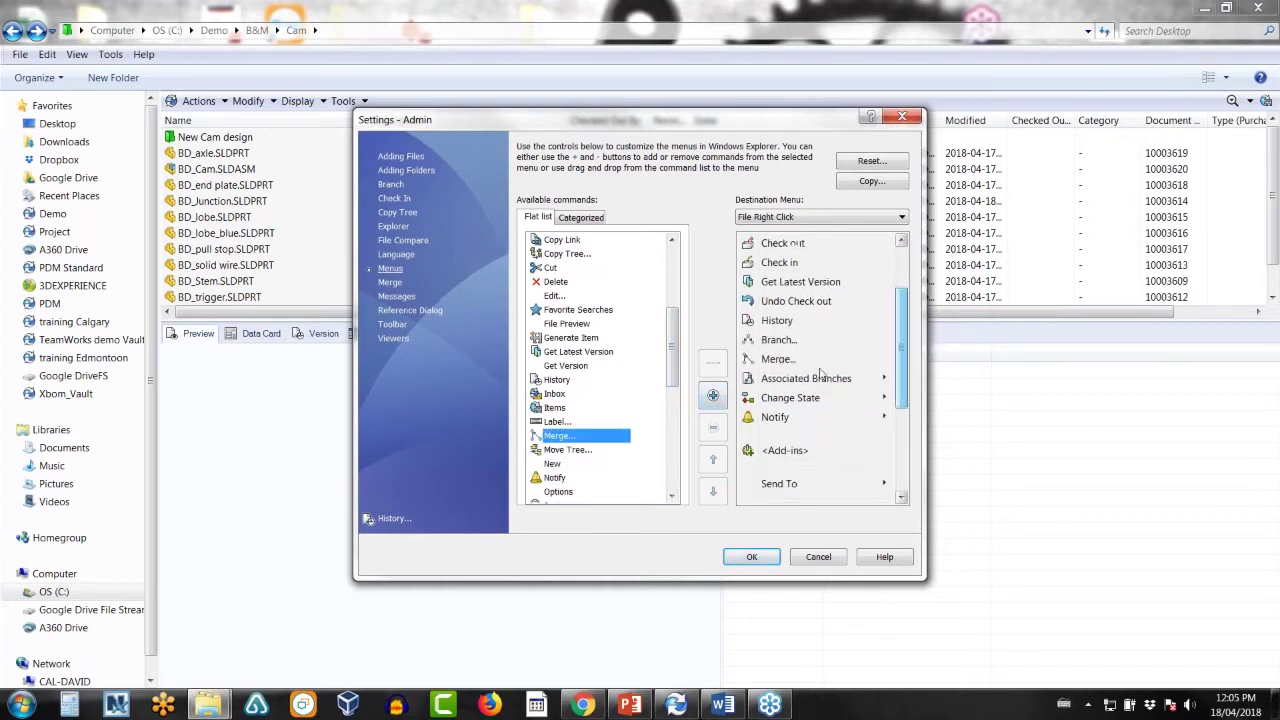
{"action": "left_click", "coordinate": [822, 557]}
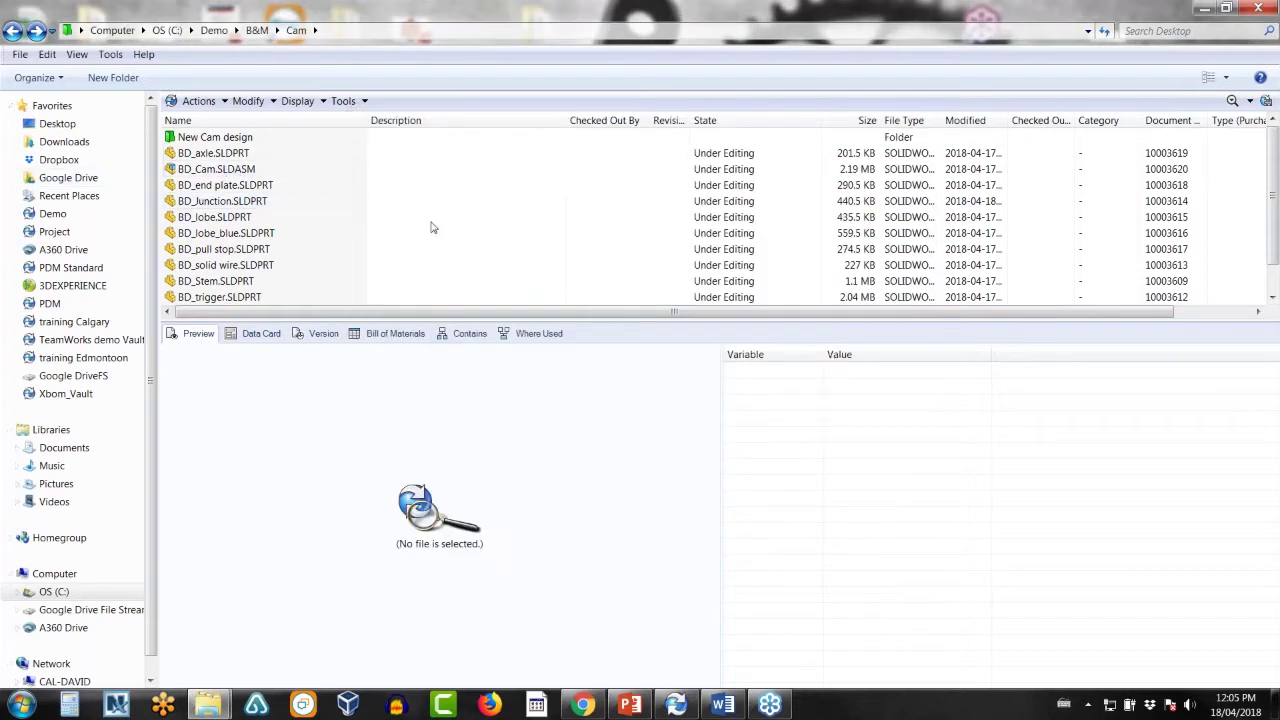
- Start a branch of BD_lobe.SLDPRT named Lobe design (Yellow)
{"action": "right_click", "coordinate": [233, 218]}
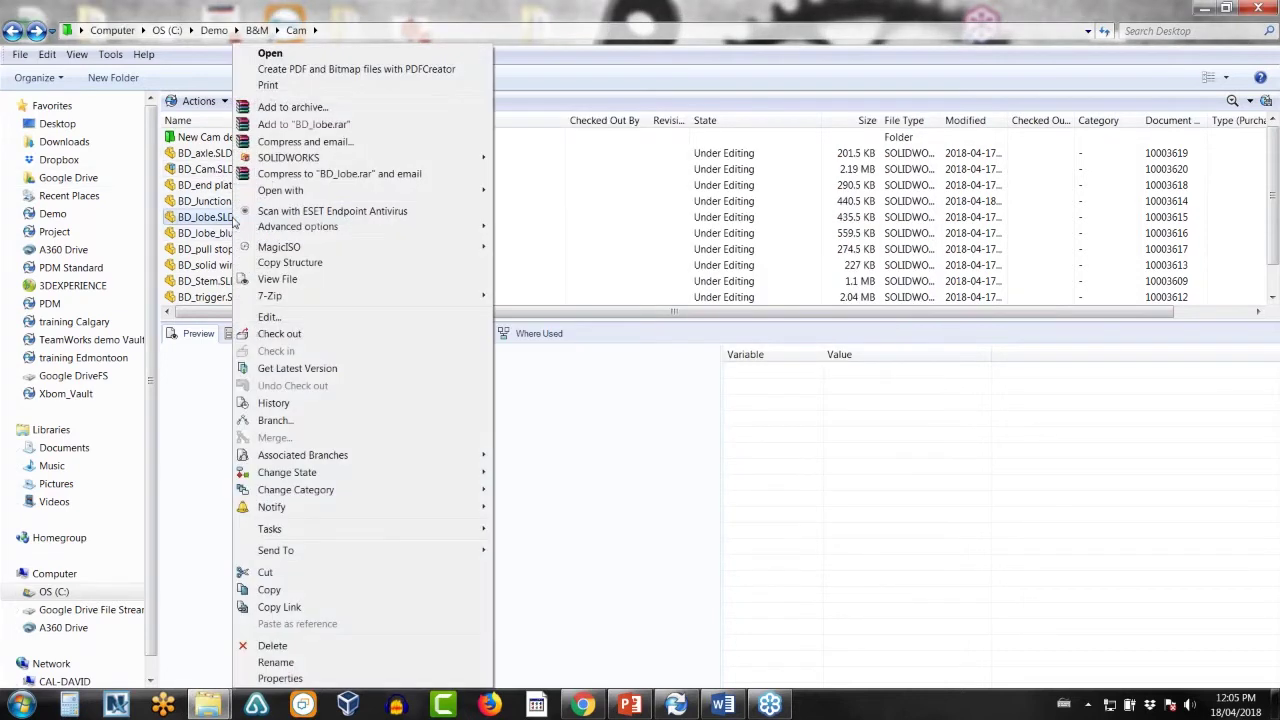
{"action": "left_click", "coordinate": [291, 423]}
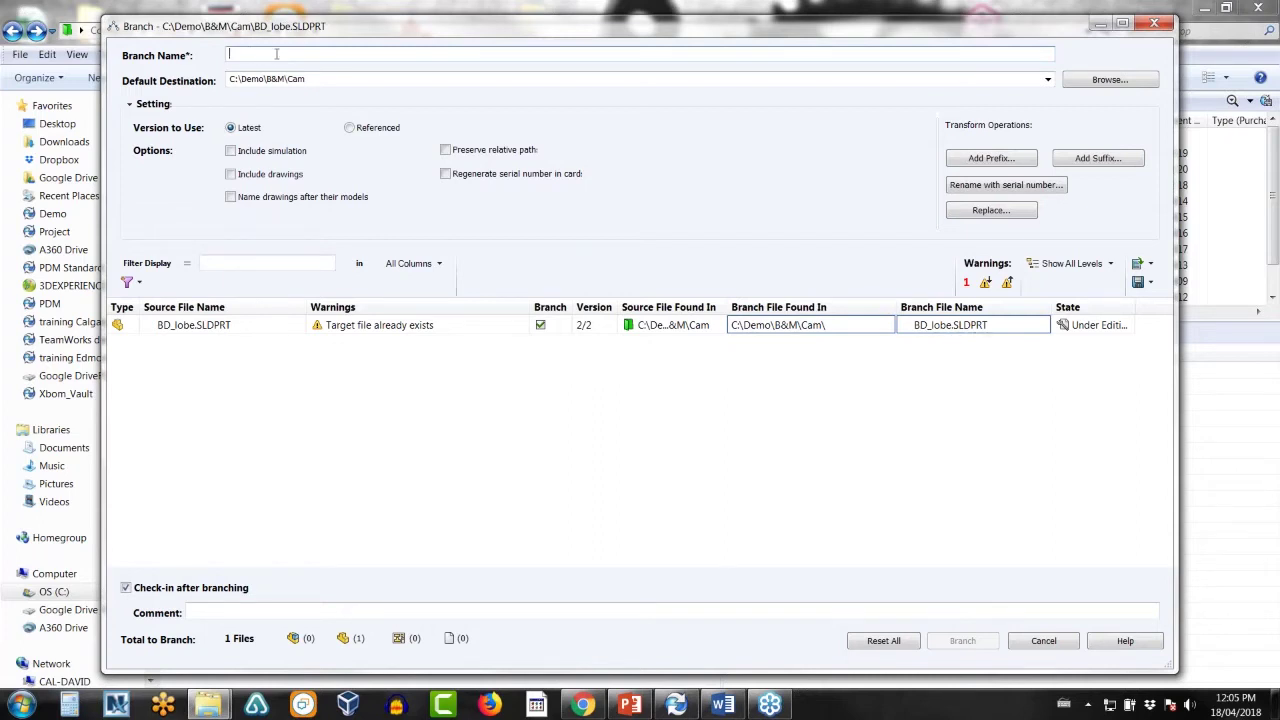
{"action": "type", "text": "obe design (Yellow"}
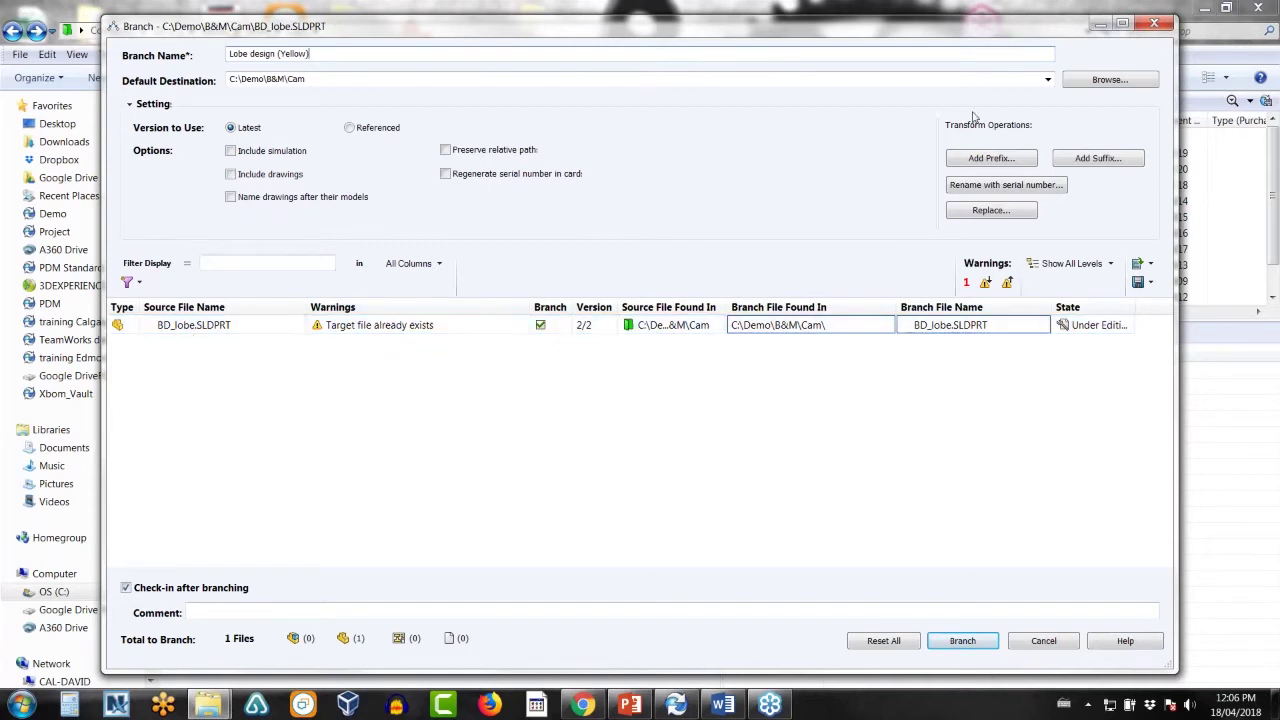
- Set the branch destination folder to New Cam design
{"action": "left_click", "coordinate": [1110, 79]}
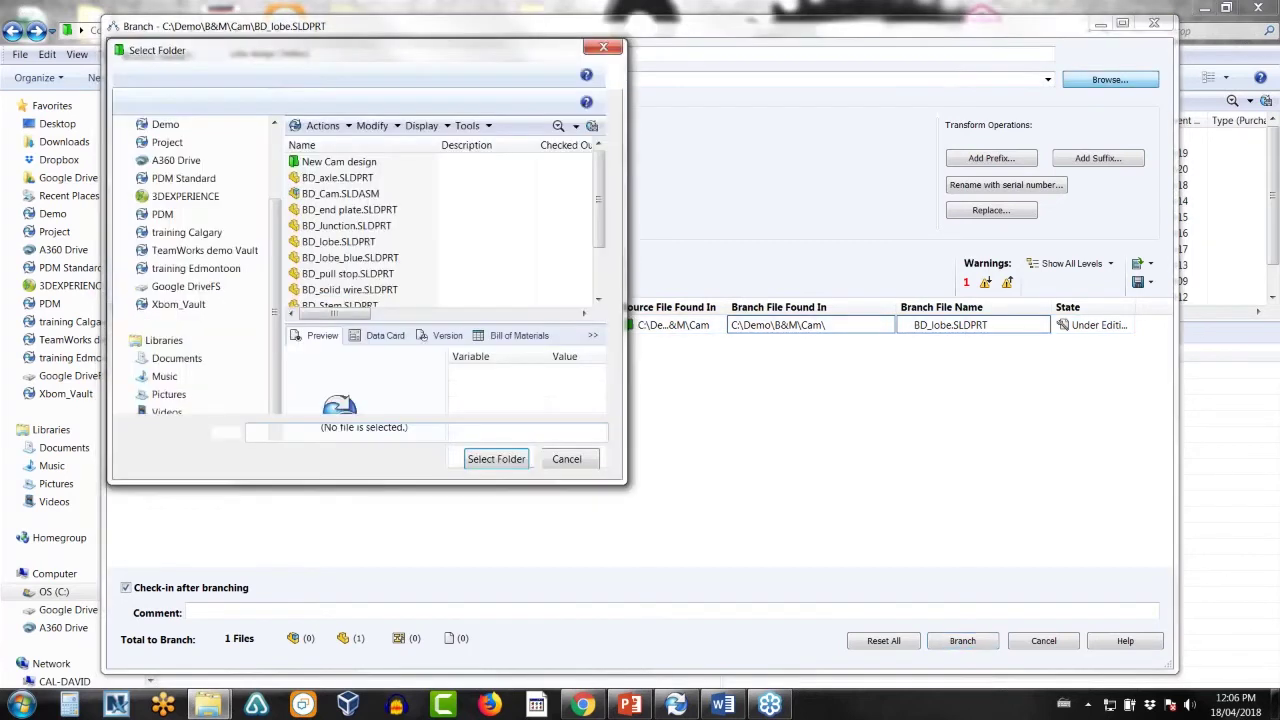
{"action": "left_click", "coordinate": [358, 164]}
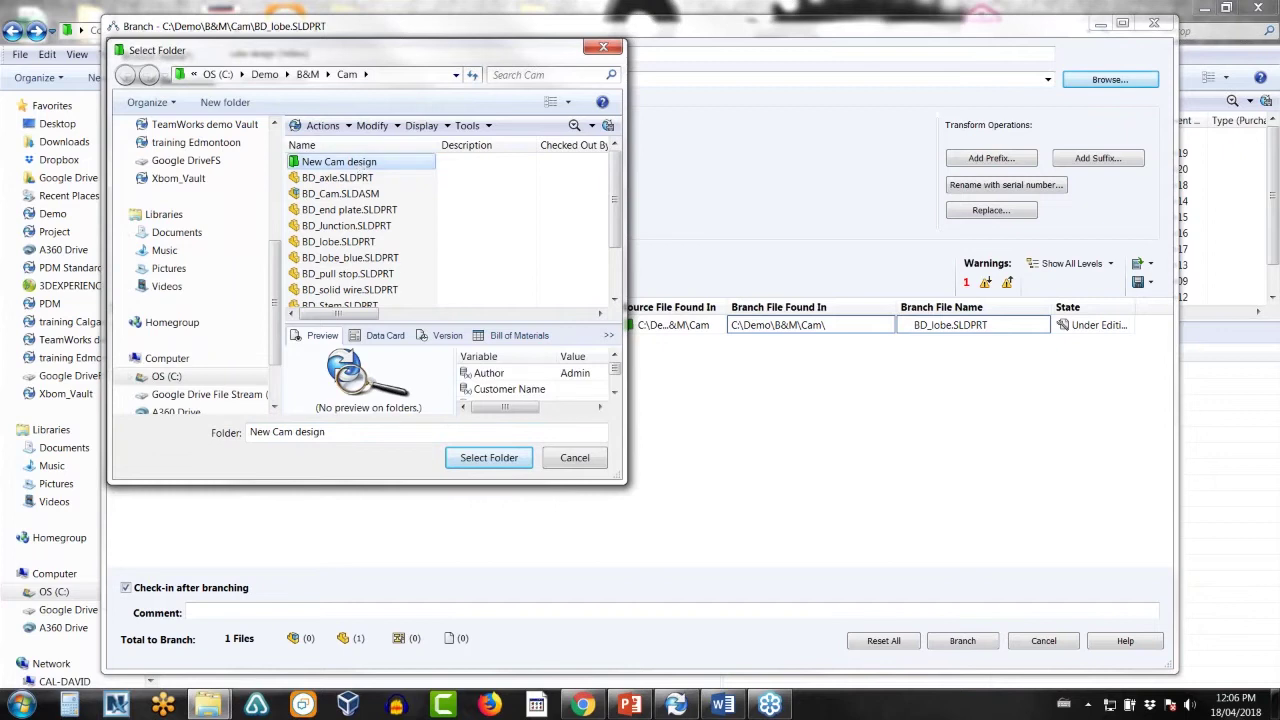
{"action": "left_click", "coordinate": [488, 458]}
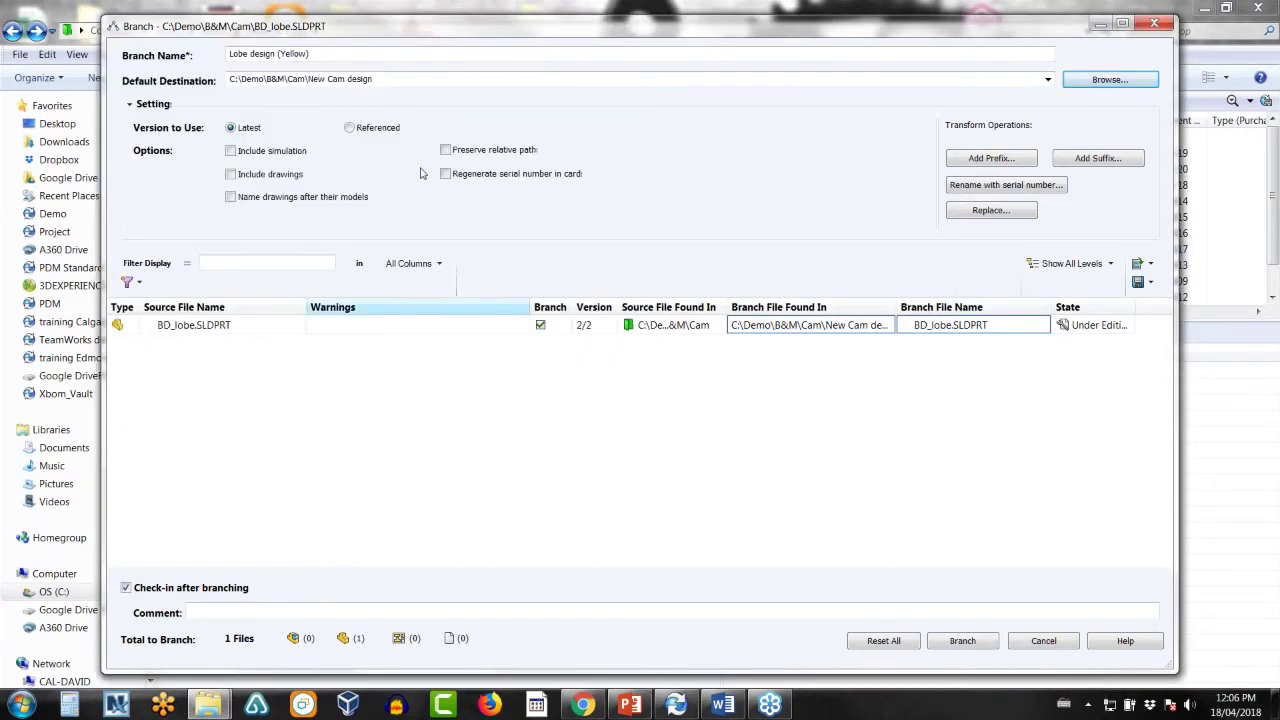
- Rename the branched file to BD_lobe_yellow.SLDPRT
{"action": "left_click", "coordinate": [970, 330]}
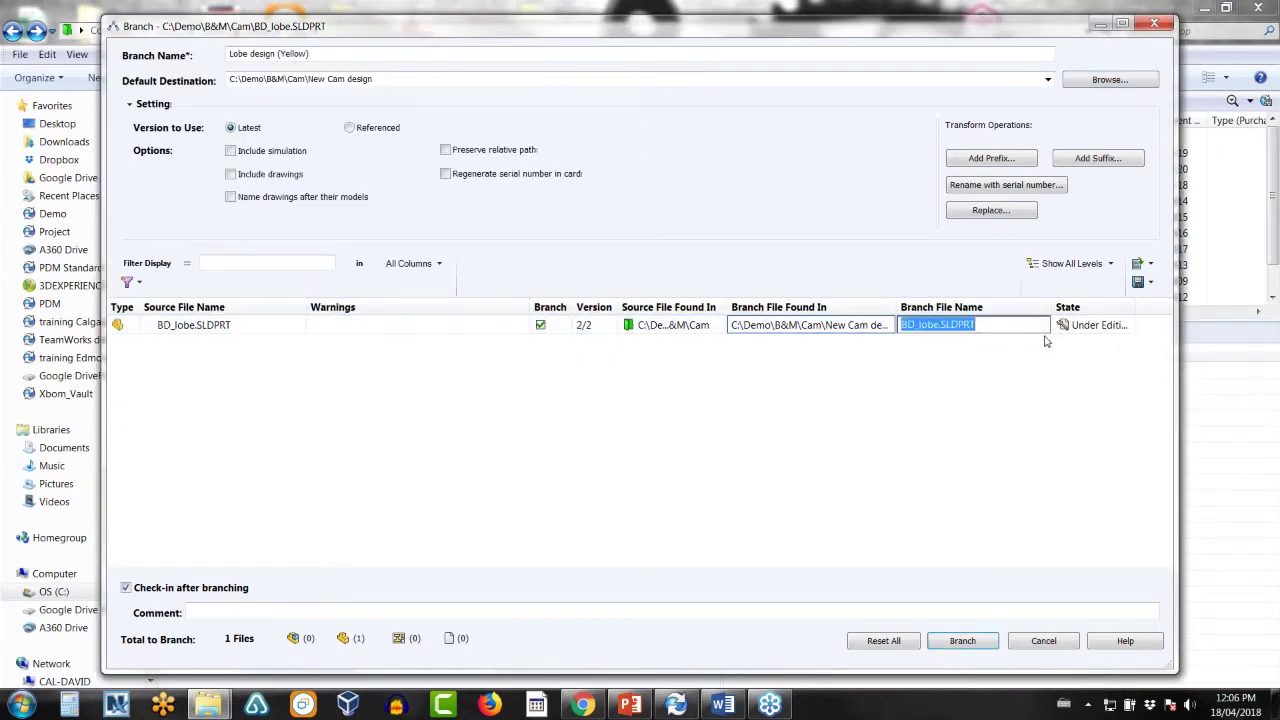
{"action": "left_click", "coordinate": [968, 327]}
{"action": "left_click", "coordinate": [940, 325]}
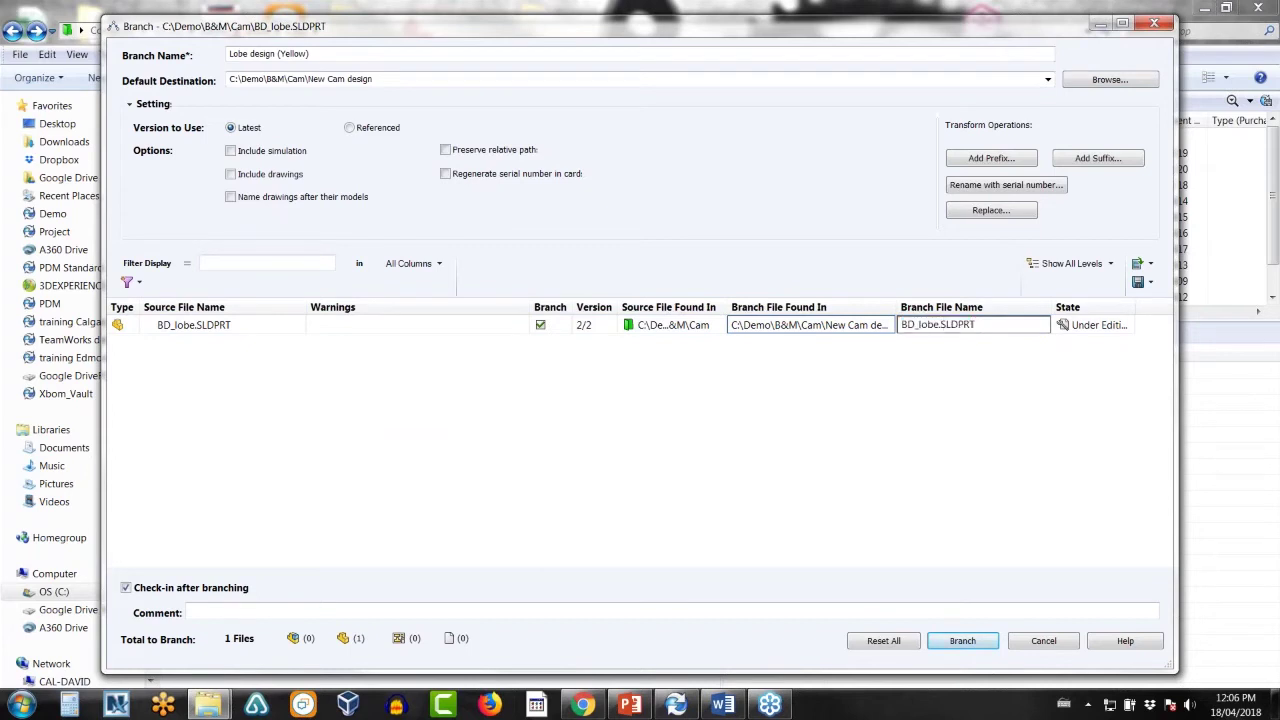
{"action": "type", "text": "_yellow"}
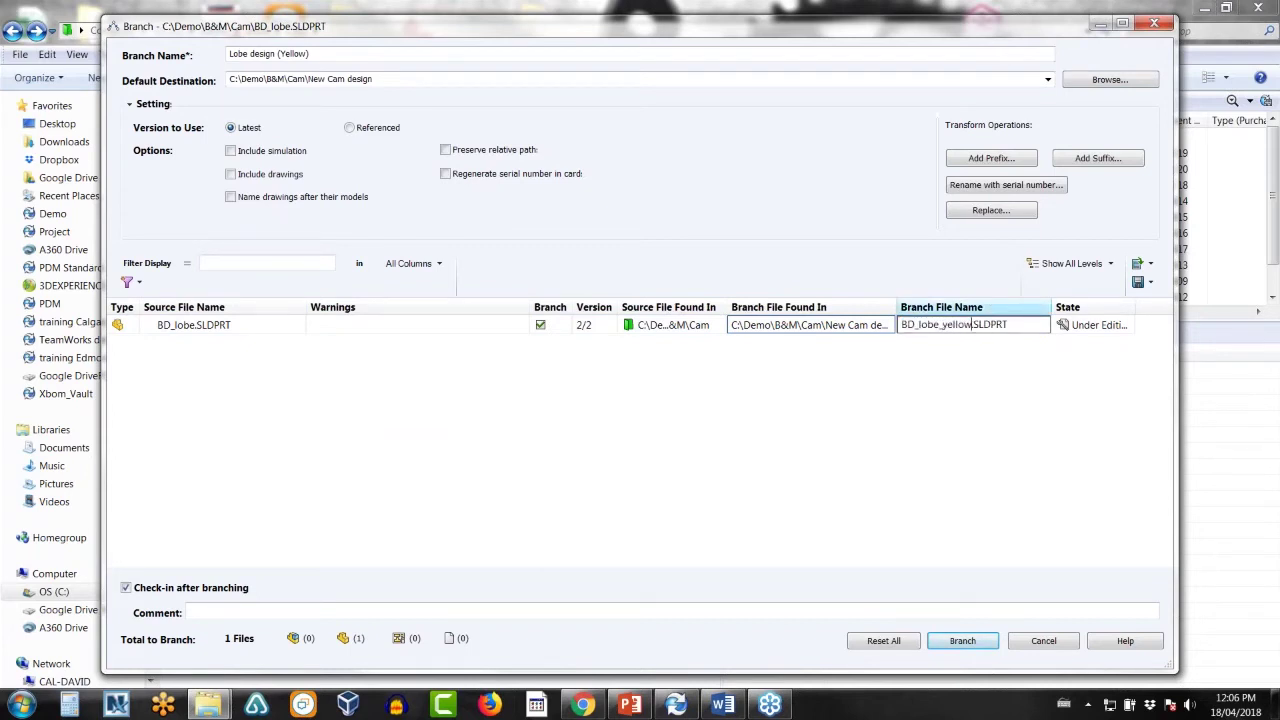
{"action": "key", "text": "Return"}
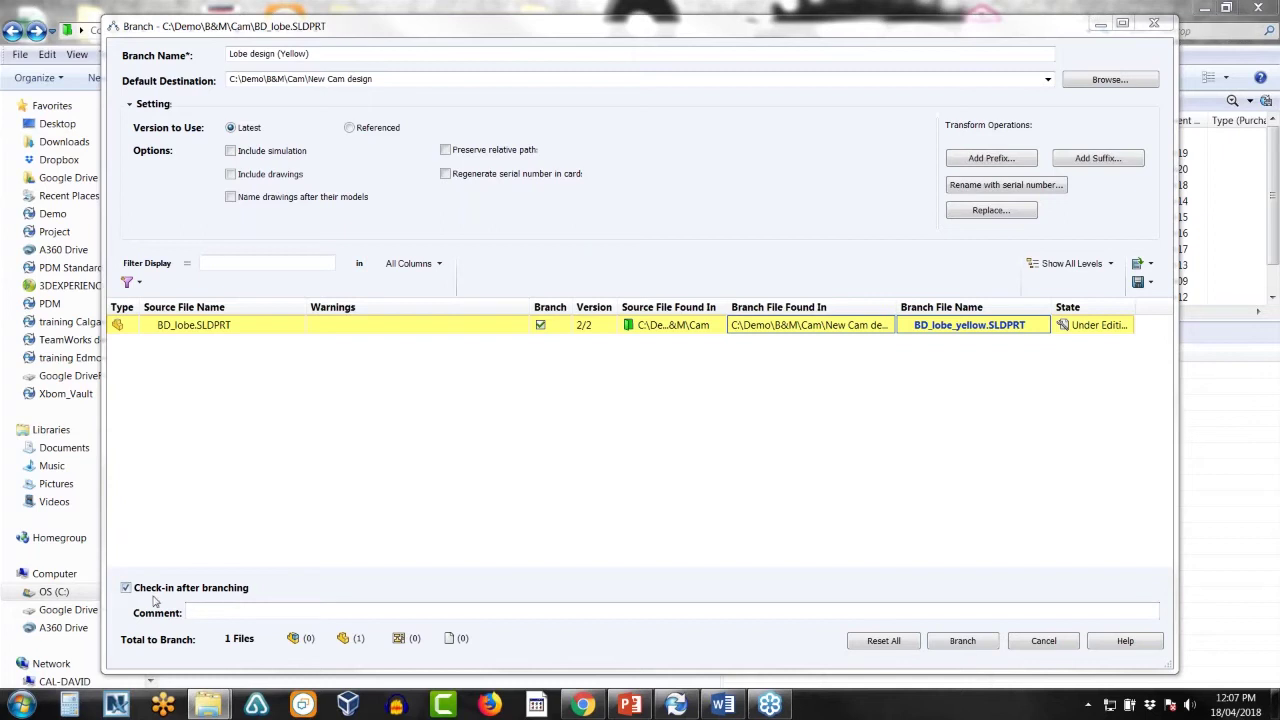
{"action": "left_click", "coordinate": [201, 613]}
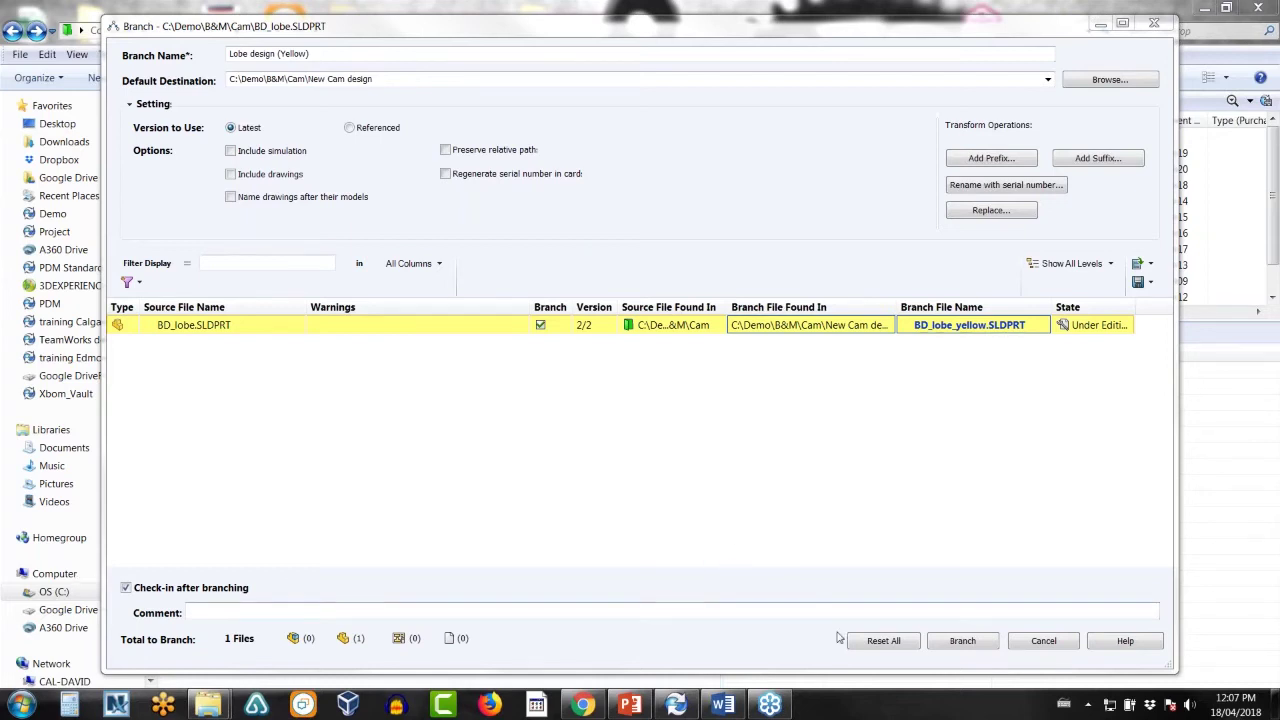
- Create the branch and check BD_lobe_yellow's associated branches in New Cam design
{"action": "left_click", "coordinate": [962, 641]}
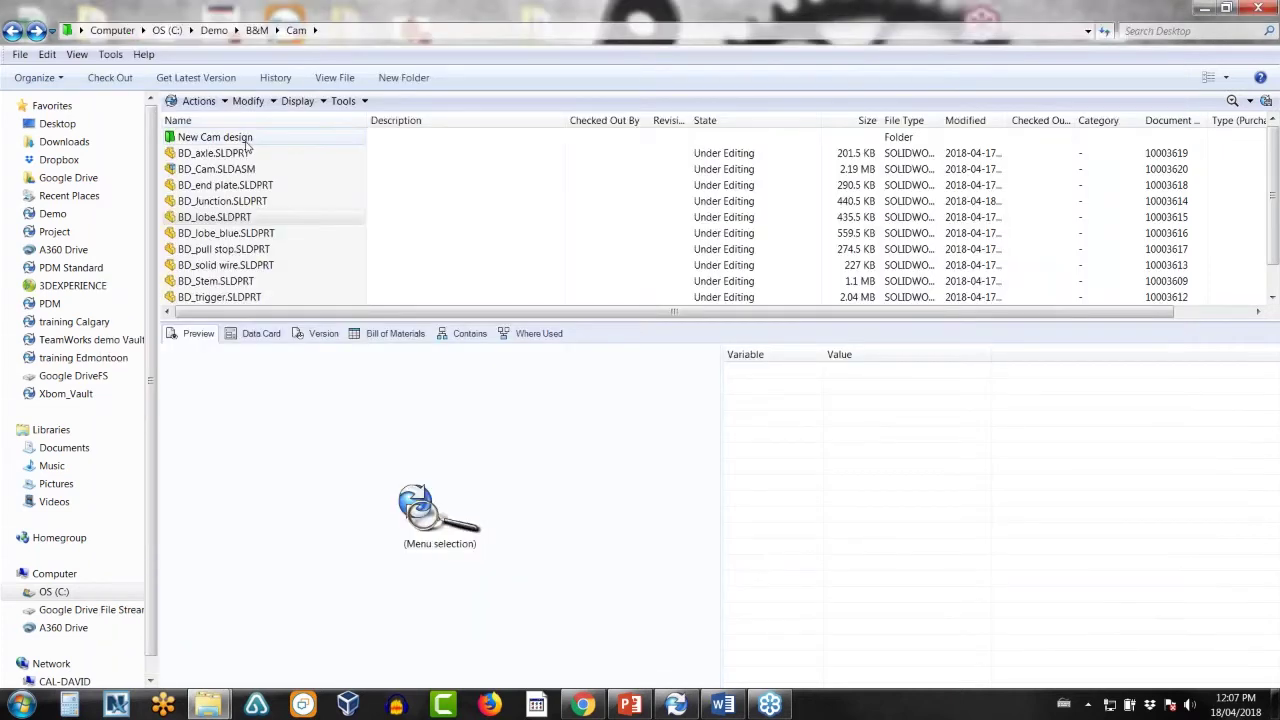
{"action": "double_click", "coordinate": [245, 141]}
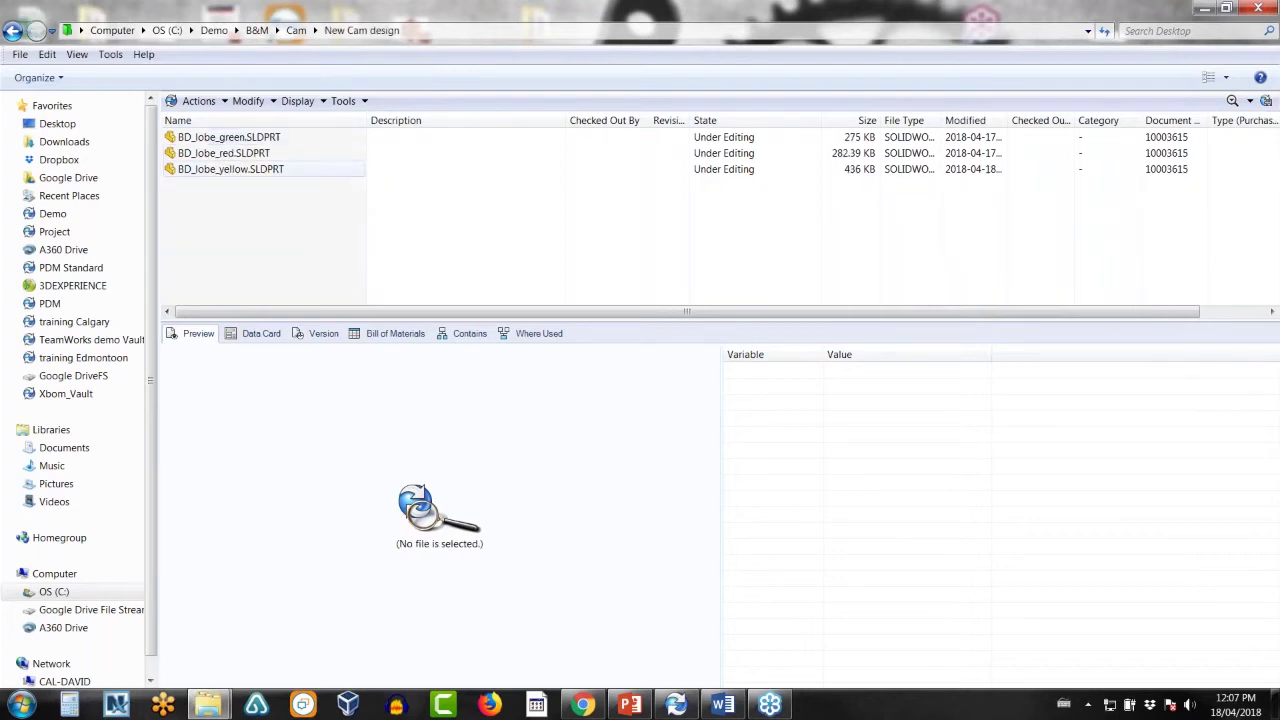
{"action": "left_click", "coordinate": [230, 169]}
{"action": "right_click", "coordinate": [240, 169]}
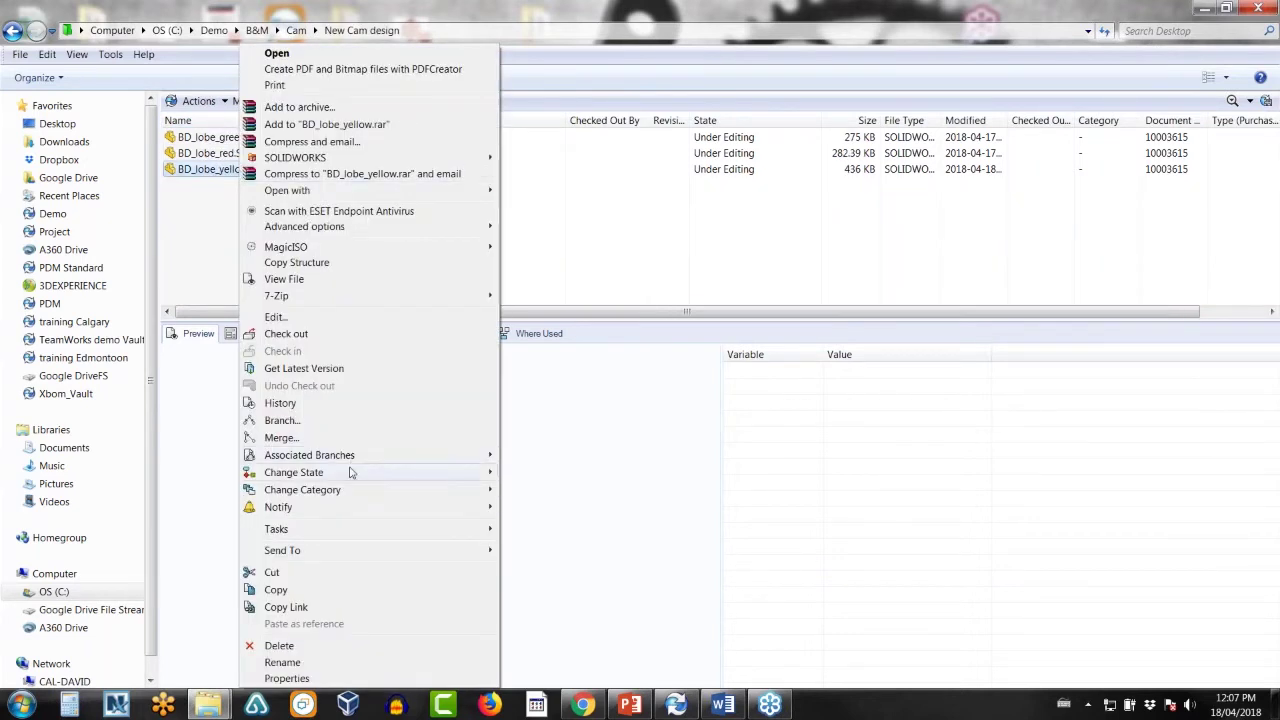
{"action": "mouse_move", "coordinate": [390, 460]}
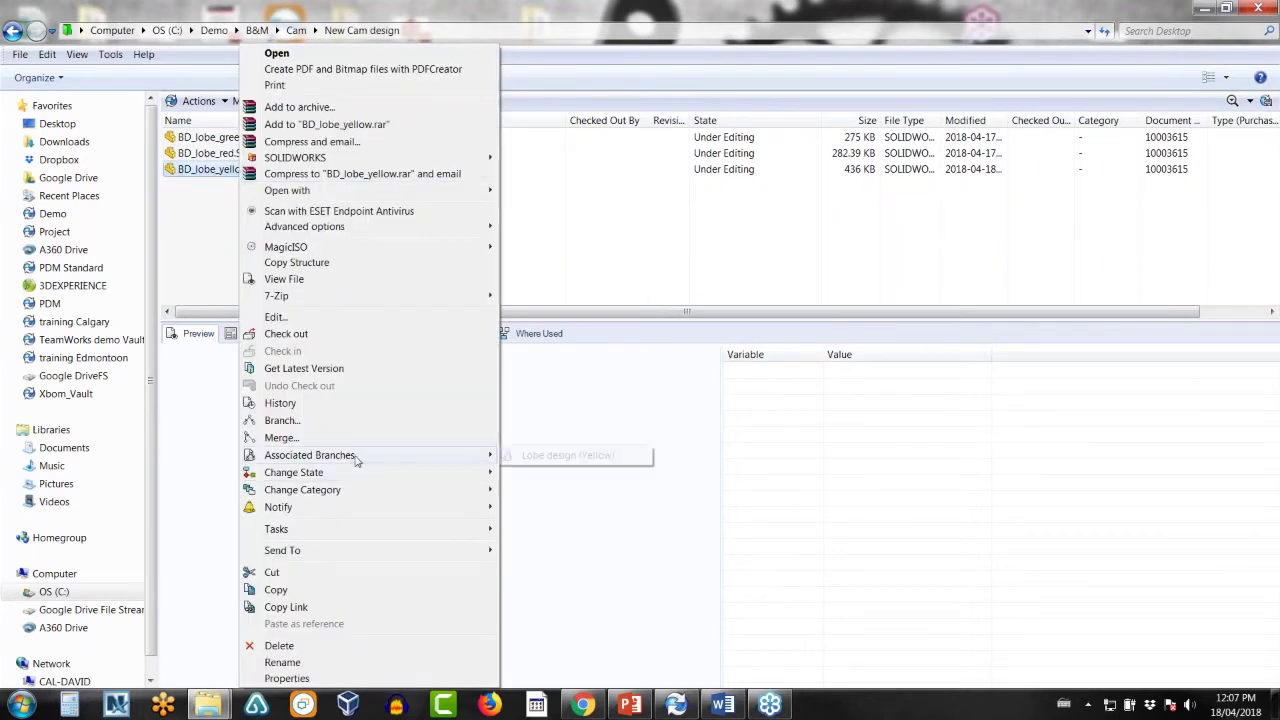
{"action": "left_click", "coordinate": [206, 240]}
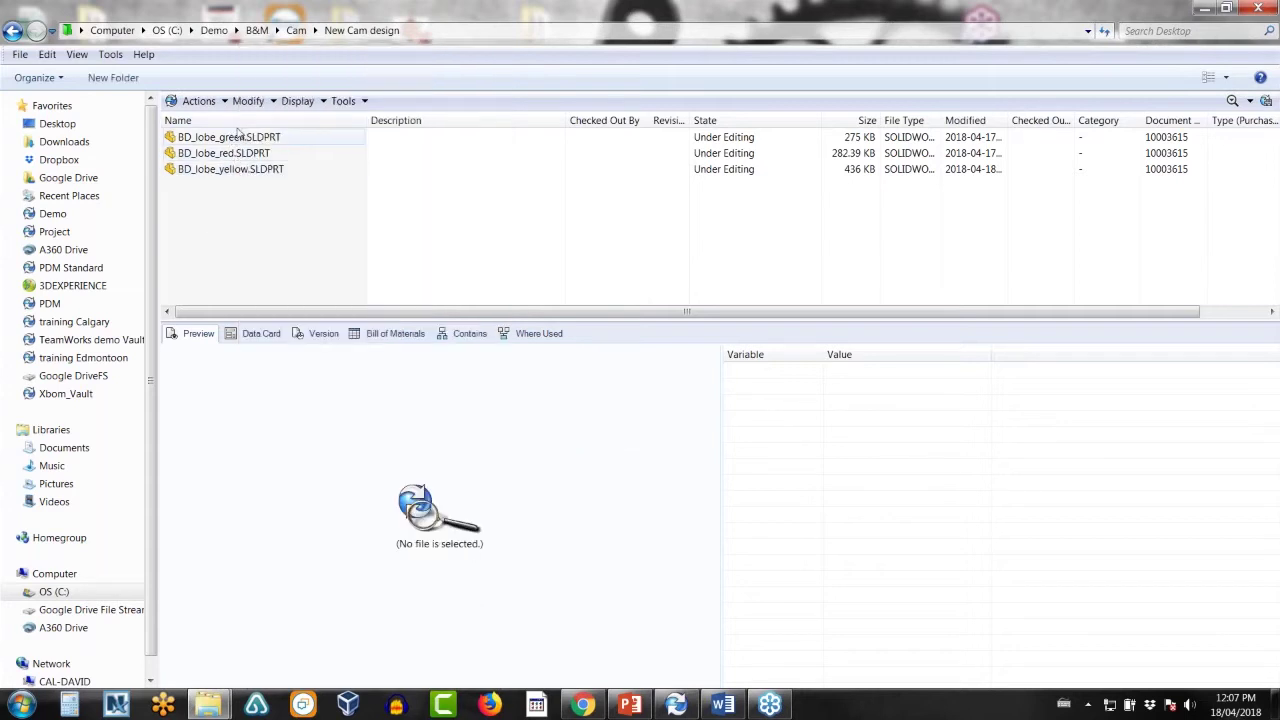
- Check the original BD_lobe's associated branches, then reselect BD_lobe_yellow in New Cam design
{"action": "left_click", "coordinate": [12, 29]}
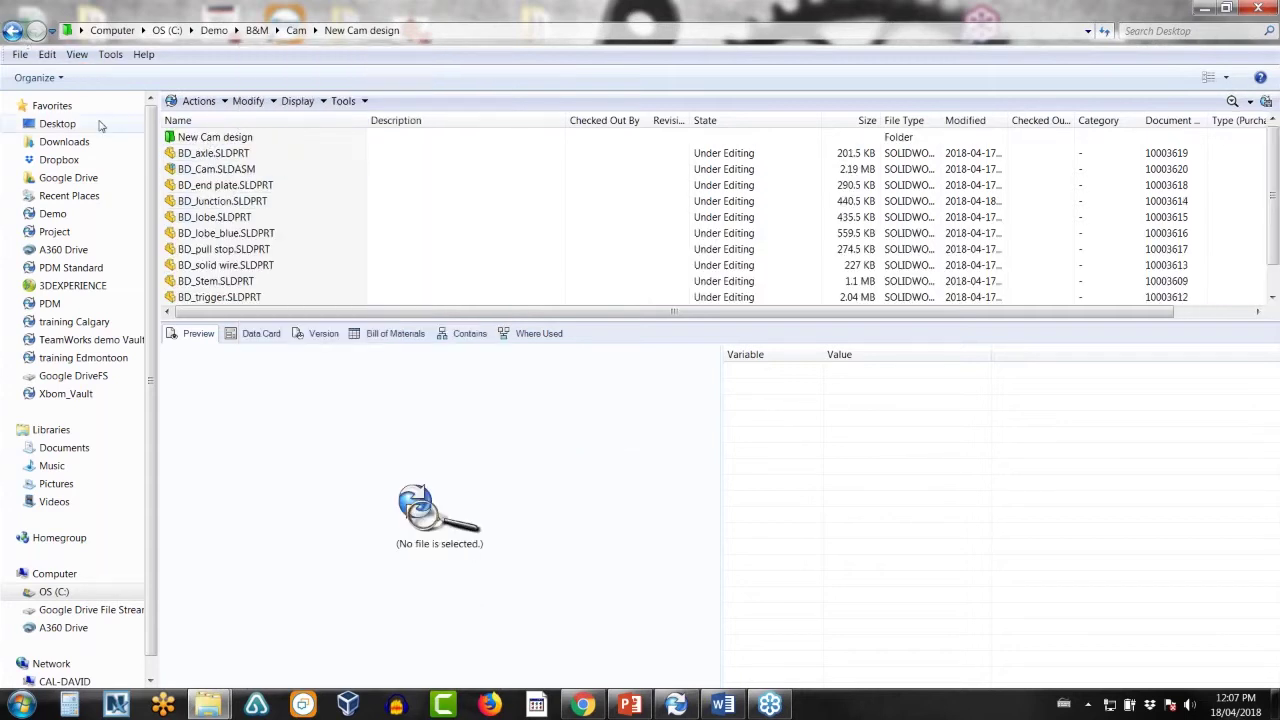
{"action": "right_click", "coordinate": [232, 220]}
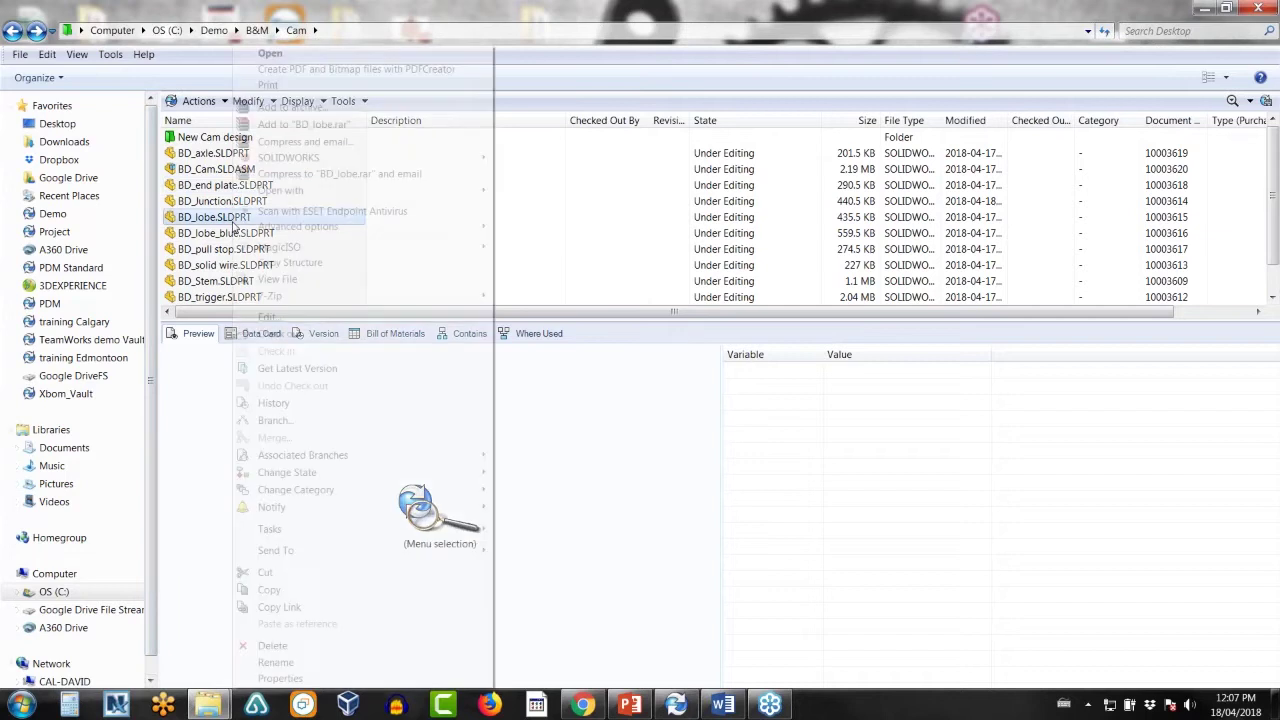
{"action": "mouse_move", "coordinate": [372, 459]}
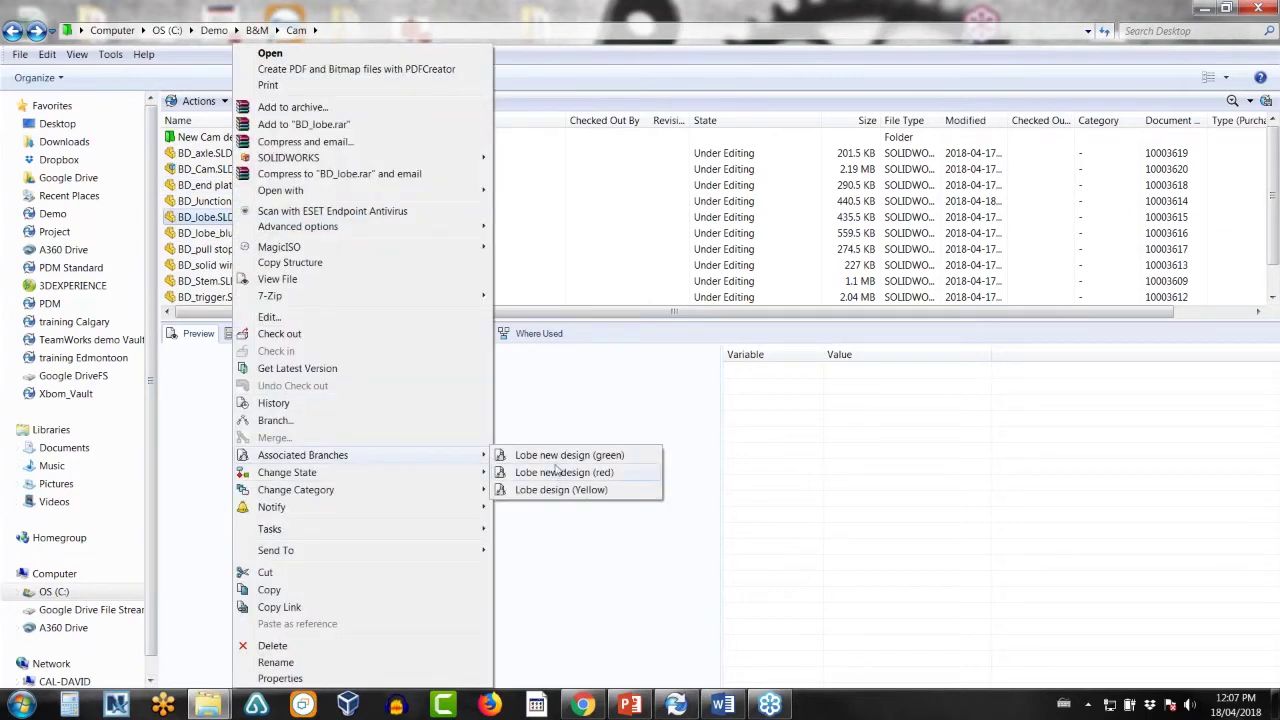
{"action": "left_click", "coordinate": [180, 140]}
{"action": "double_click", "coordinate": [180, 140]}
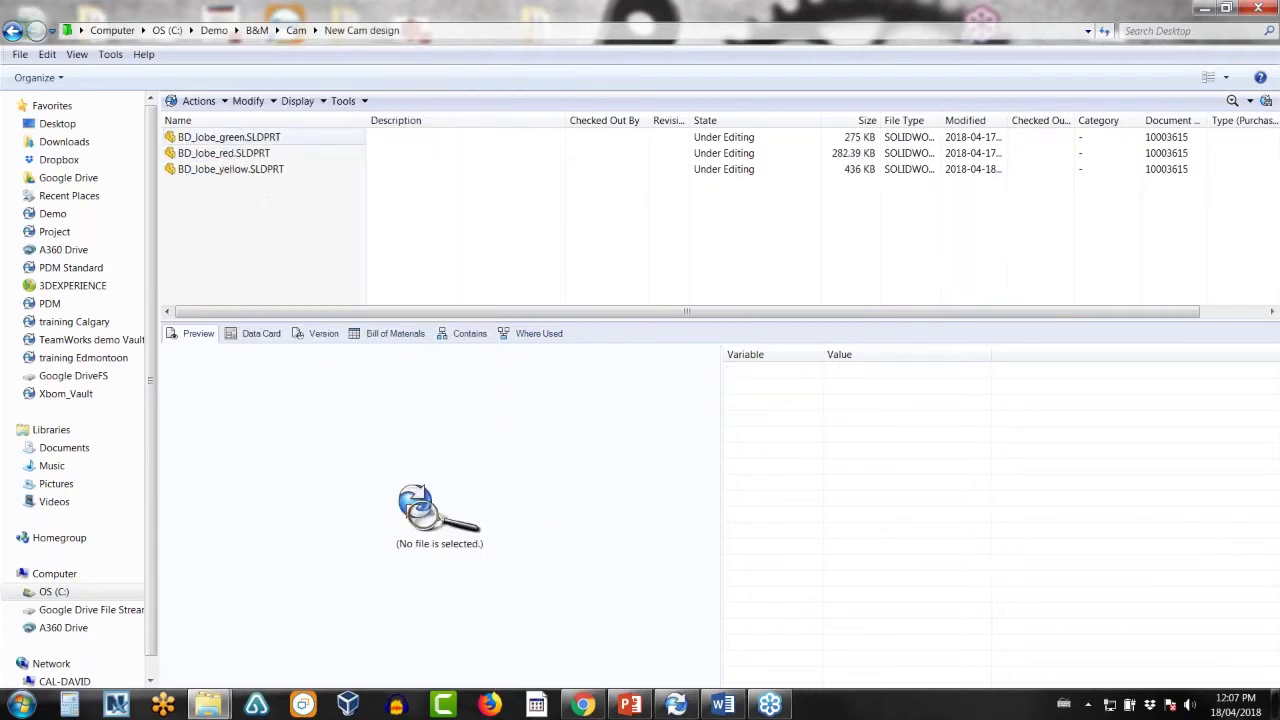
{"action": "left_click", "coordinate": [252, 169]}
- Open BD_lobe_yellow.SLDPRT in SOLIDWORKS and check it out for editing
{"action": "double_click", "coordinate": [256, 170]}
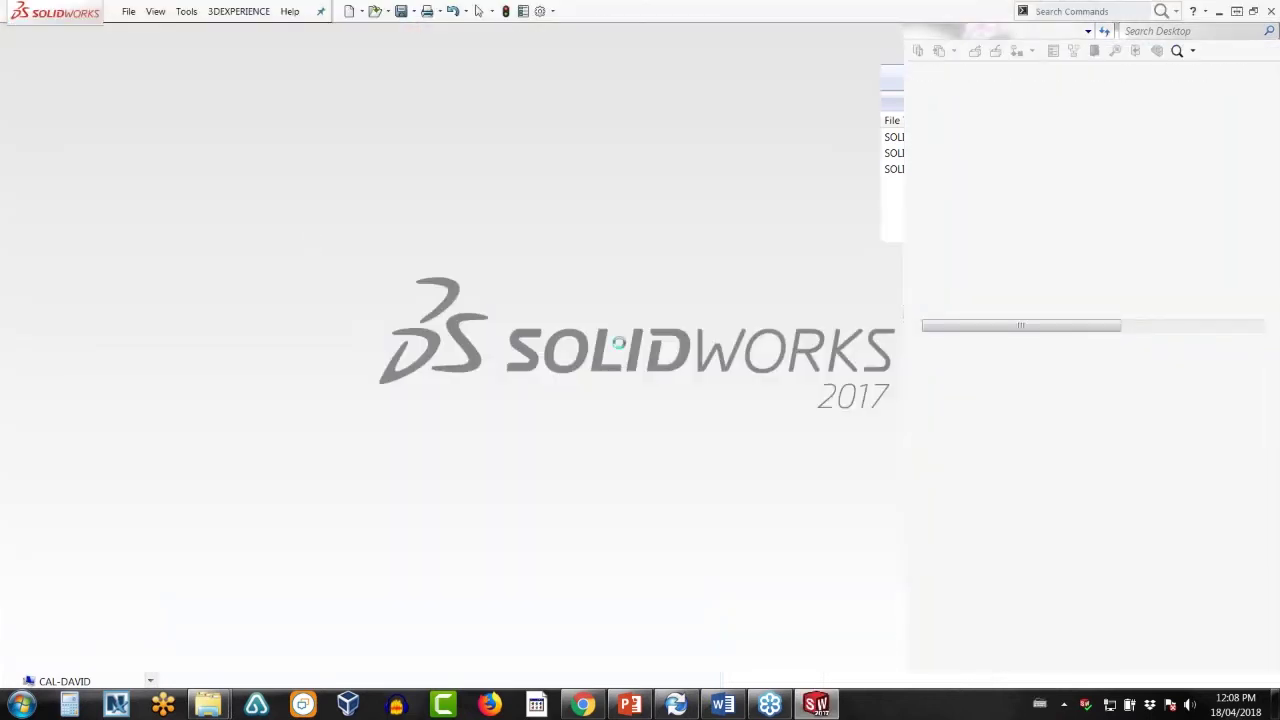
{"action": "left_click", "coordinate": [641, 389]}
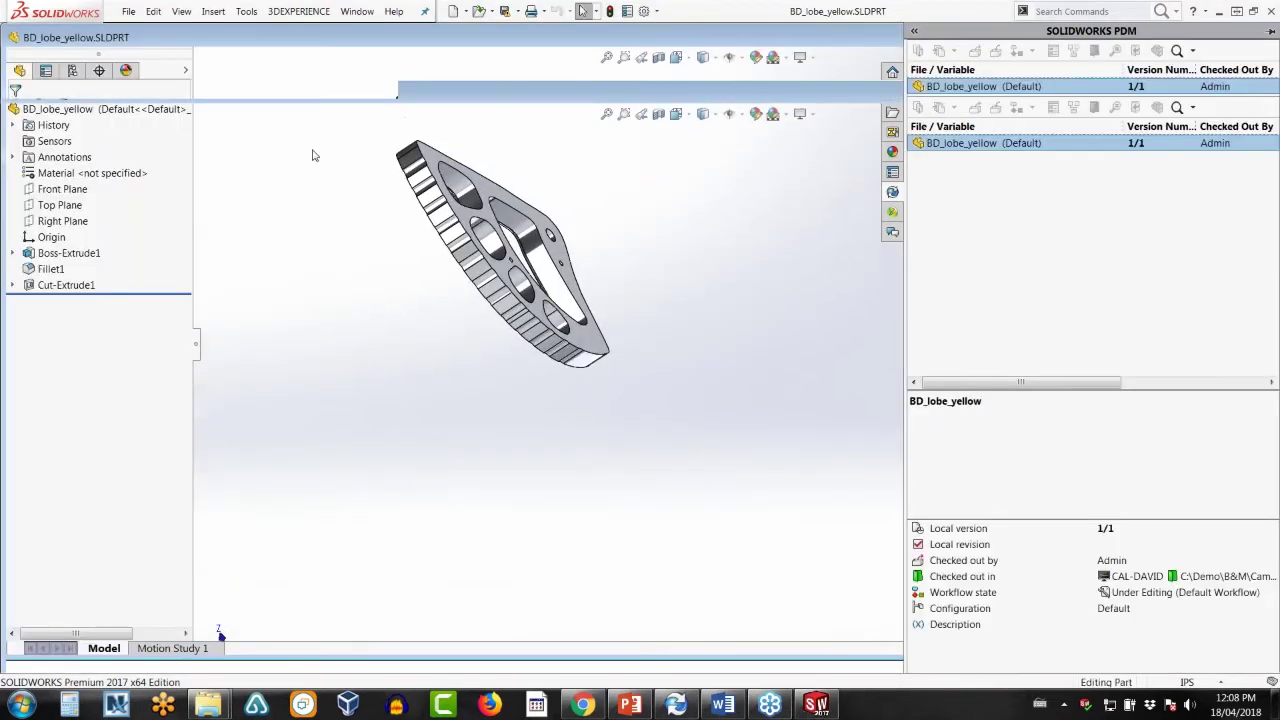
- Apply the Solid Yellow appearance to the whole BD_lobe_yellow part
{"action": "left_click", "coordinate": [71, 186]}
{"action": "right_click", "coordinate": [71, 186]}
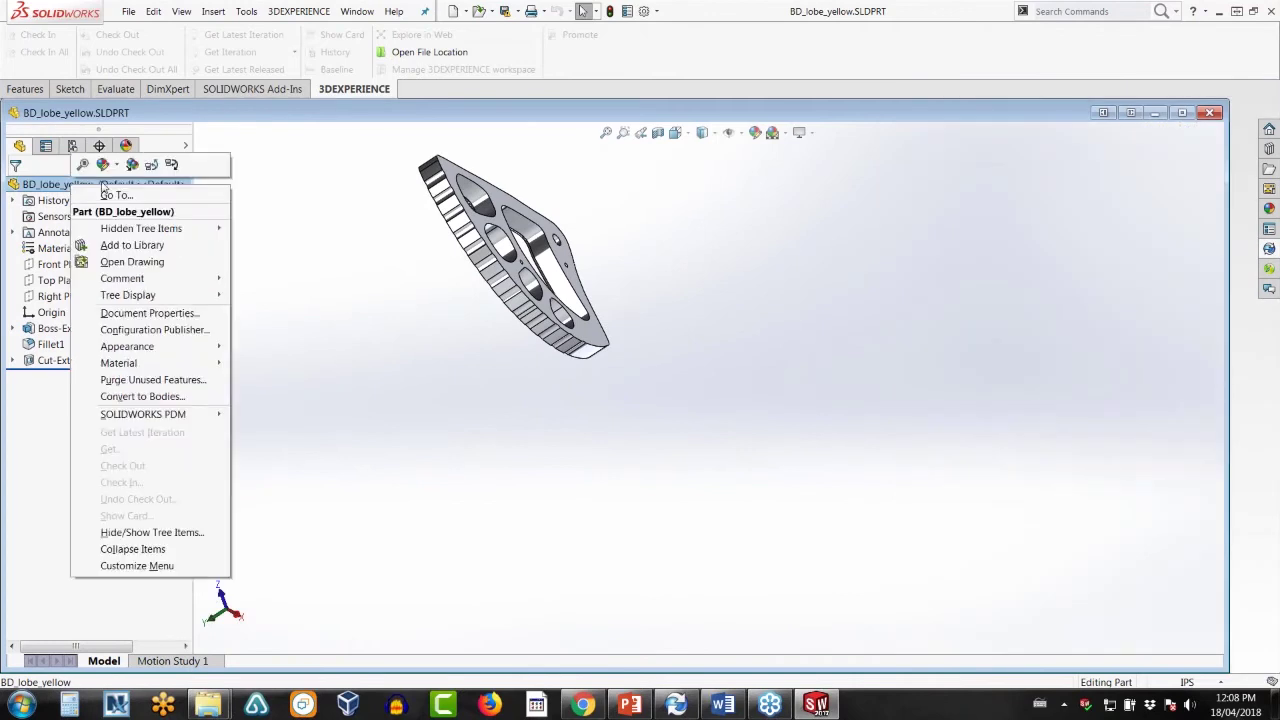
{"action": "left_click", "coordinate": [102, 168]}
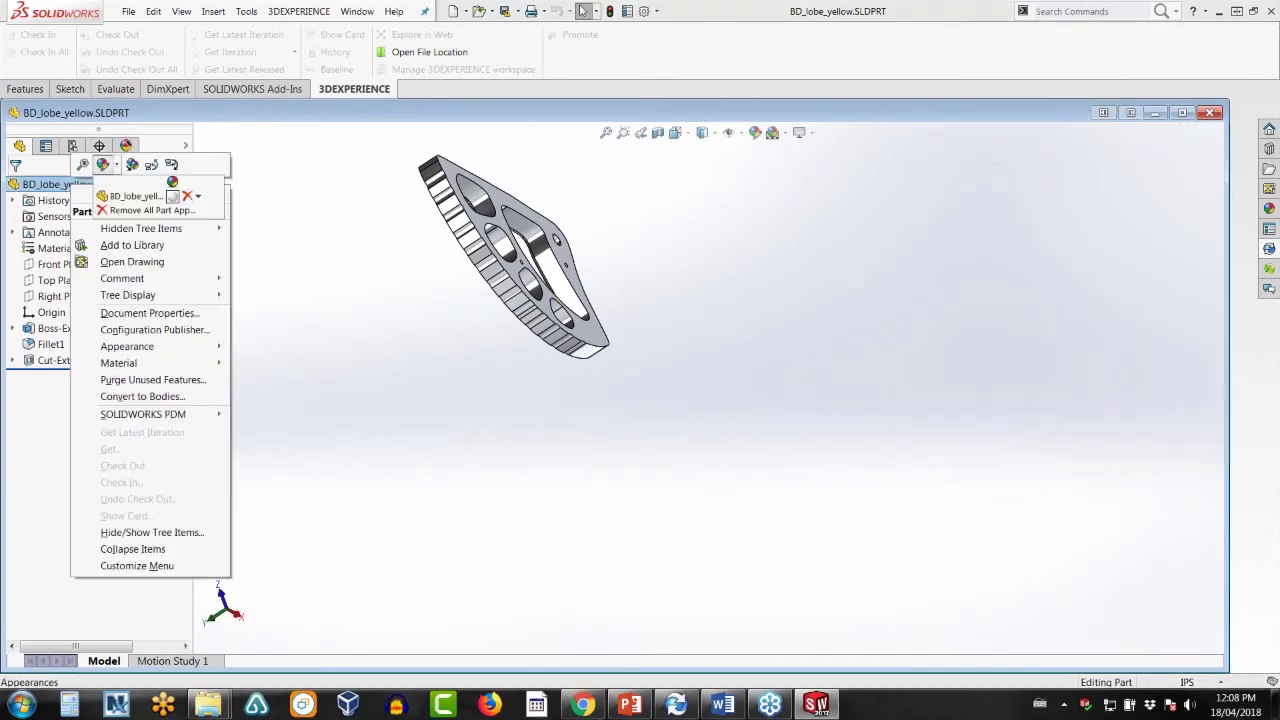
{"action": "left_click", "coordinate": [174, 197]}
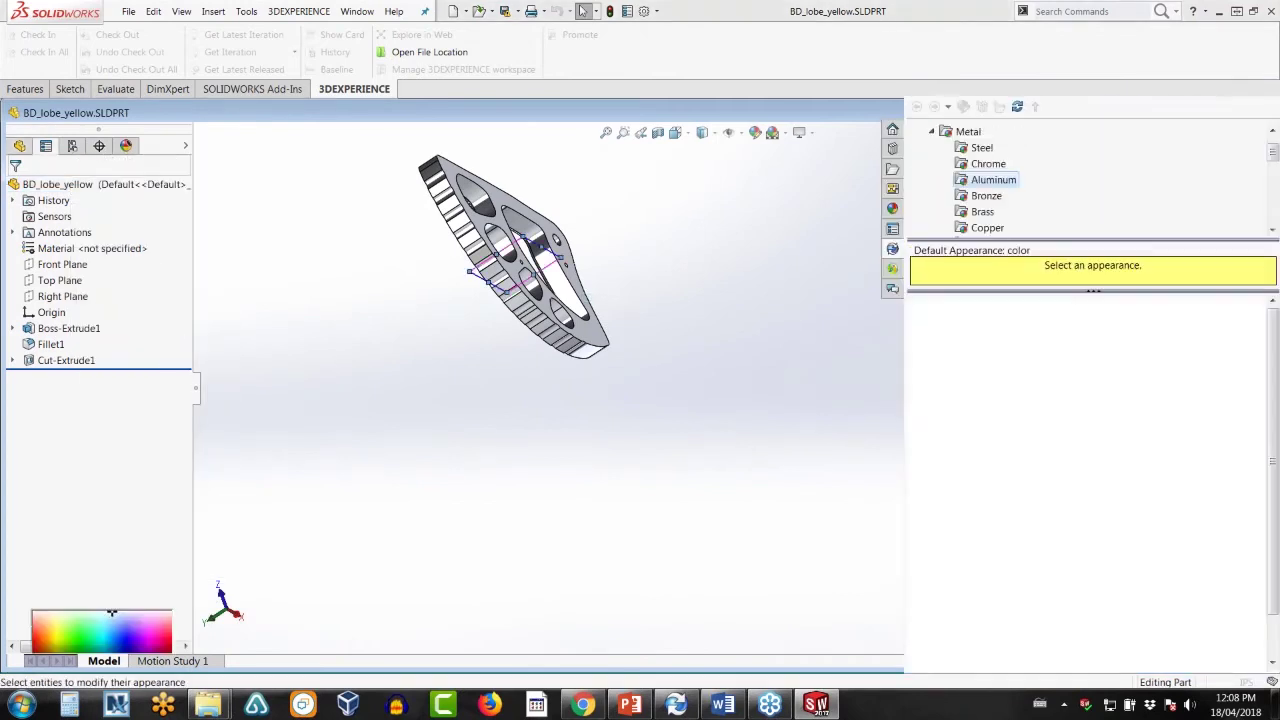
{"action": "left_click", "coordinate": [932, 131]}
{"action": "left_click", "coordinate": [967, 196]}
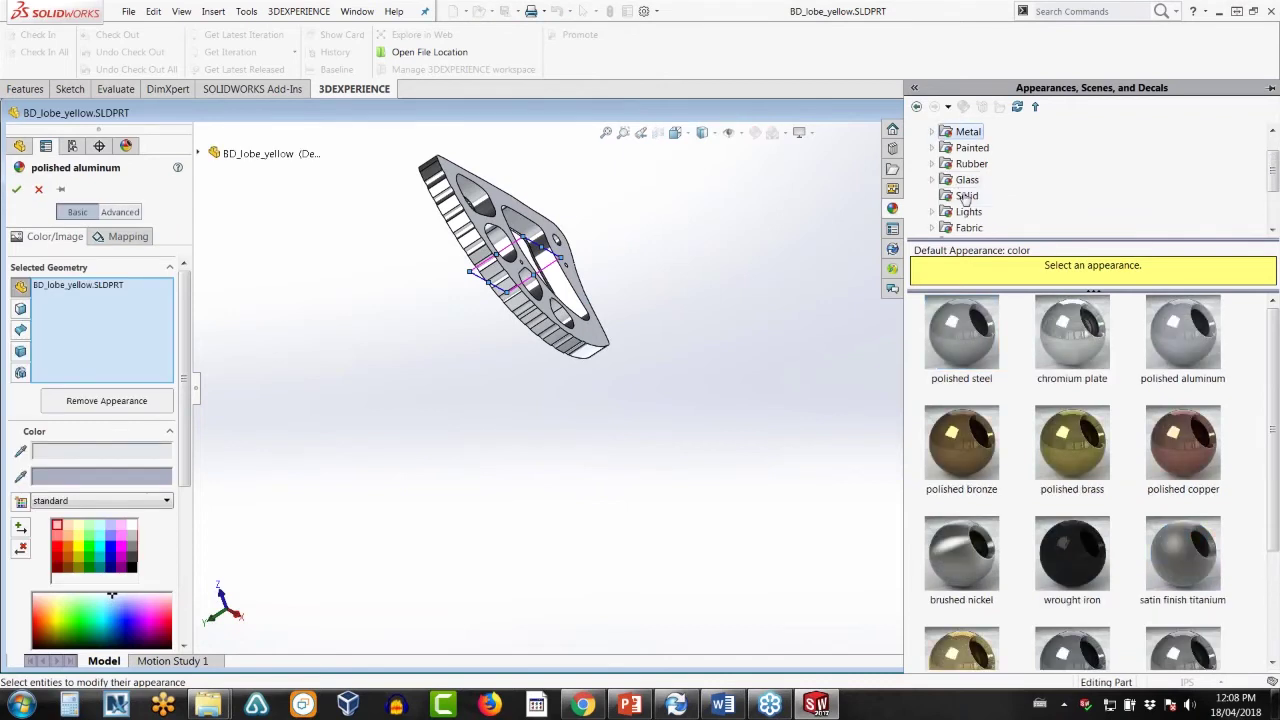
{"action": "left_click", "coordinate": [978, 459]}
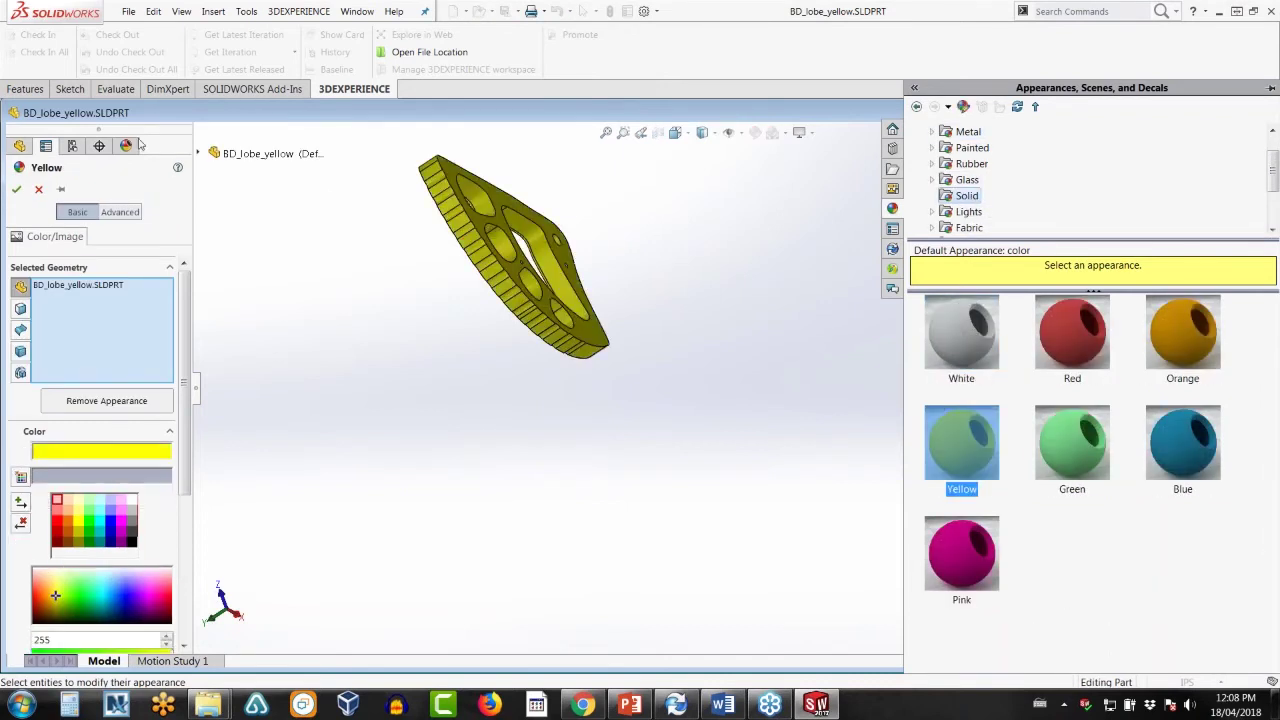
{"action": "left_click", "coordinate": [18, 190]}
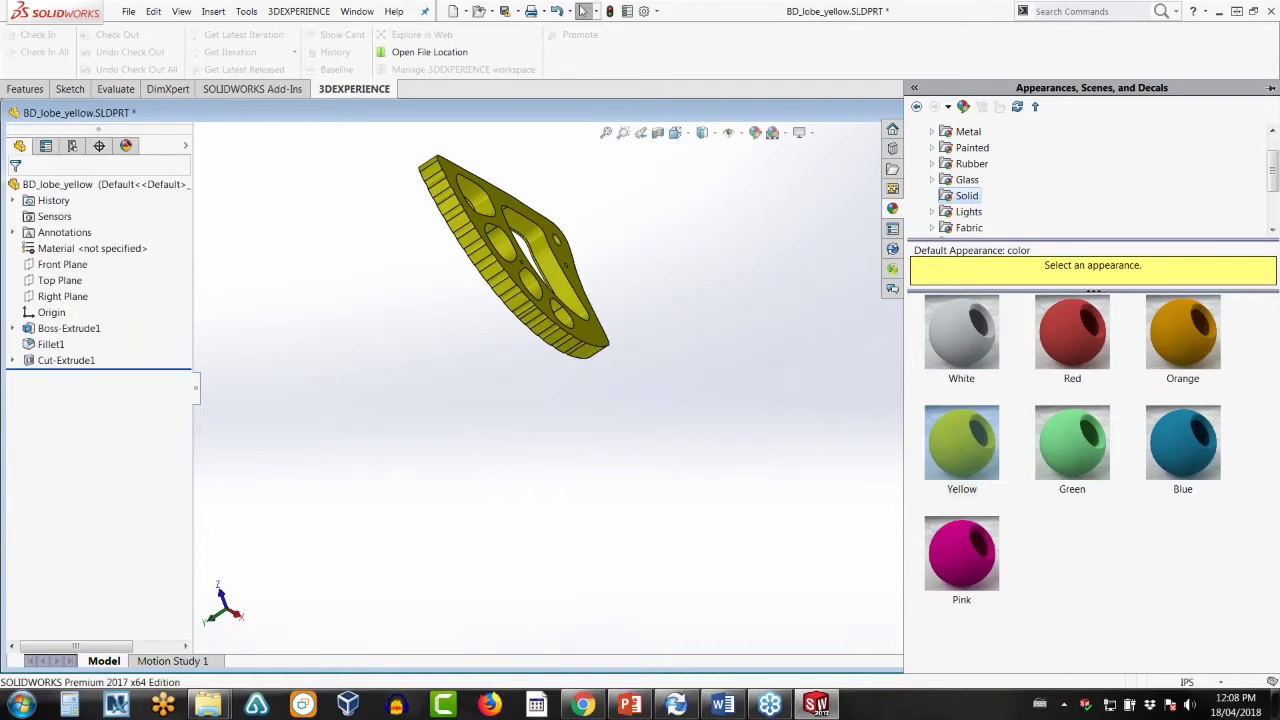
- Check the recoloured part into the vault and close the document
{"action": "left_click", "coordinate": [893, 249]}
{"action": "right_click", "coordinate": [968, 147]}
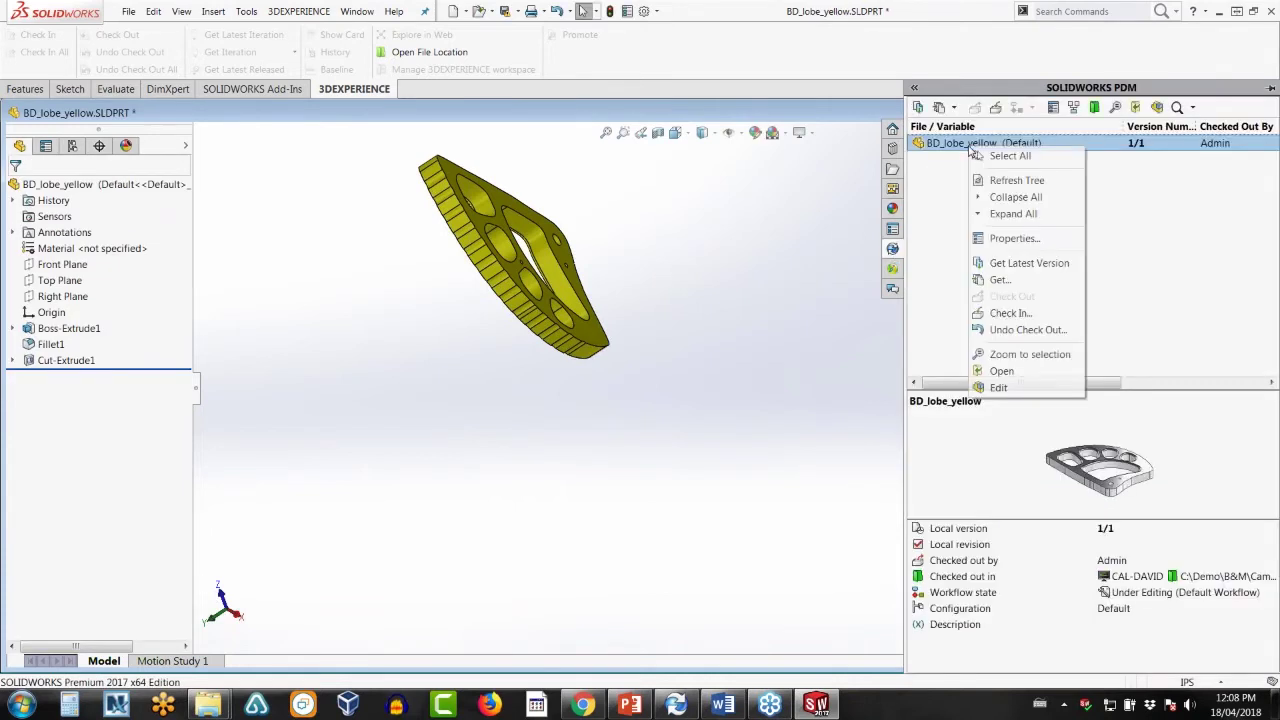
{"action": "left_click", "coordinate": [1015, 312]}
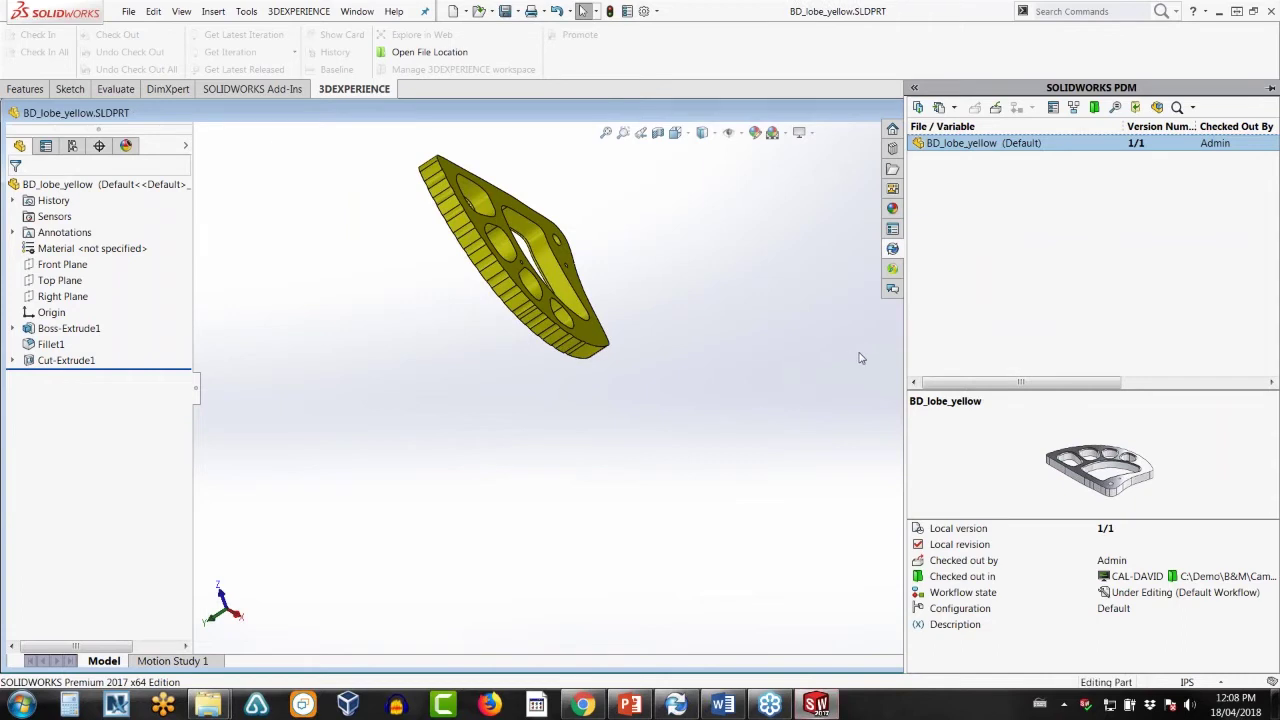
{"action": "left_click", "coordinate": [552, 487]}
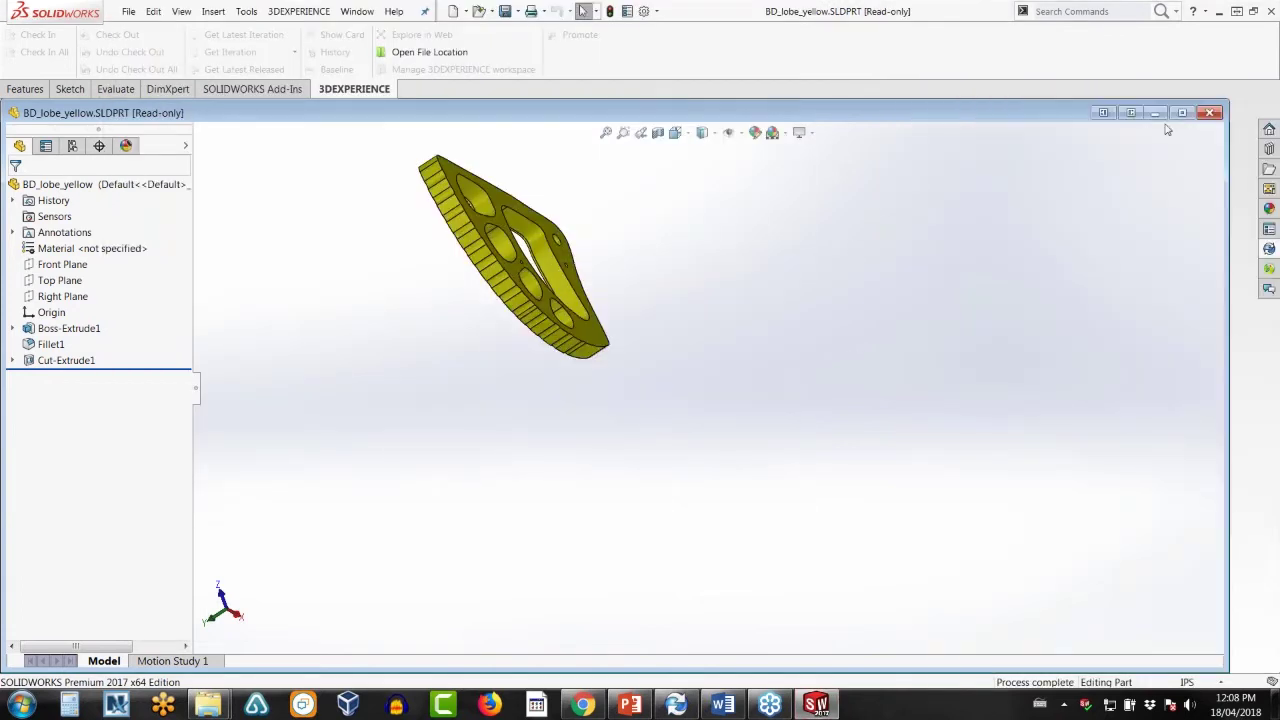
{"action": "left_click", "coordinate": [1210, 115]}
{"action": "left_click", "coordinate": [1220, 12]}
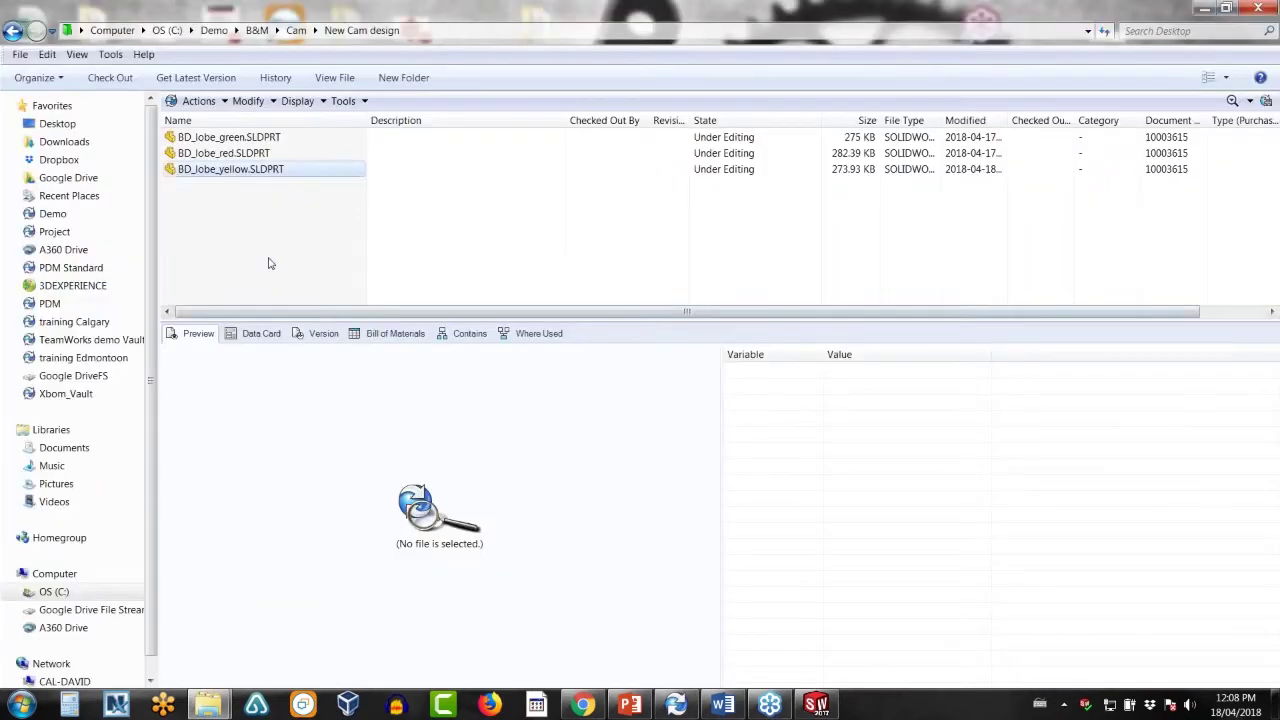
- Preview the red, yellow and green lobes, then the original BD_lobe.SLDPRT in Cam
{"action": "left_click", "coordinate": [236, 160]}
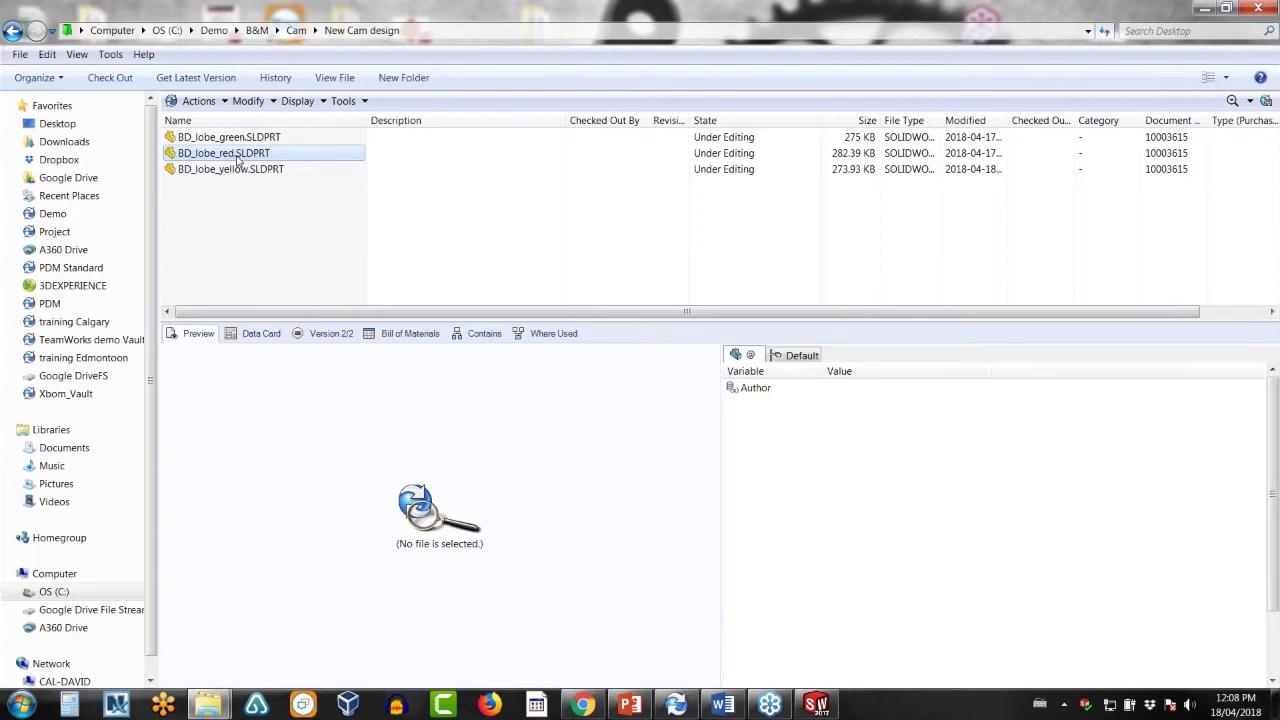
{"action": "left_click", "coordinate": [229, 174]}
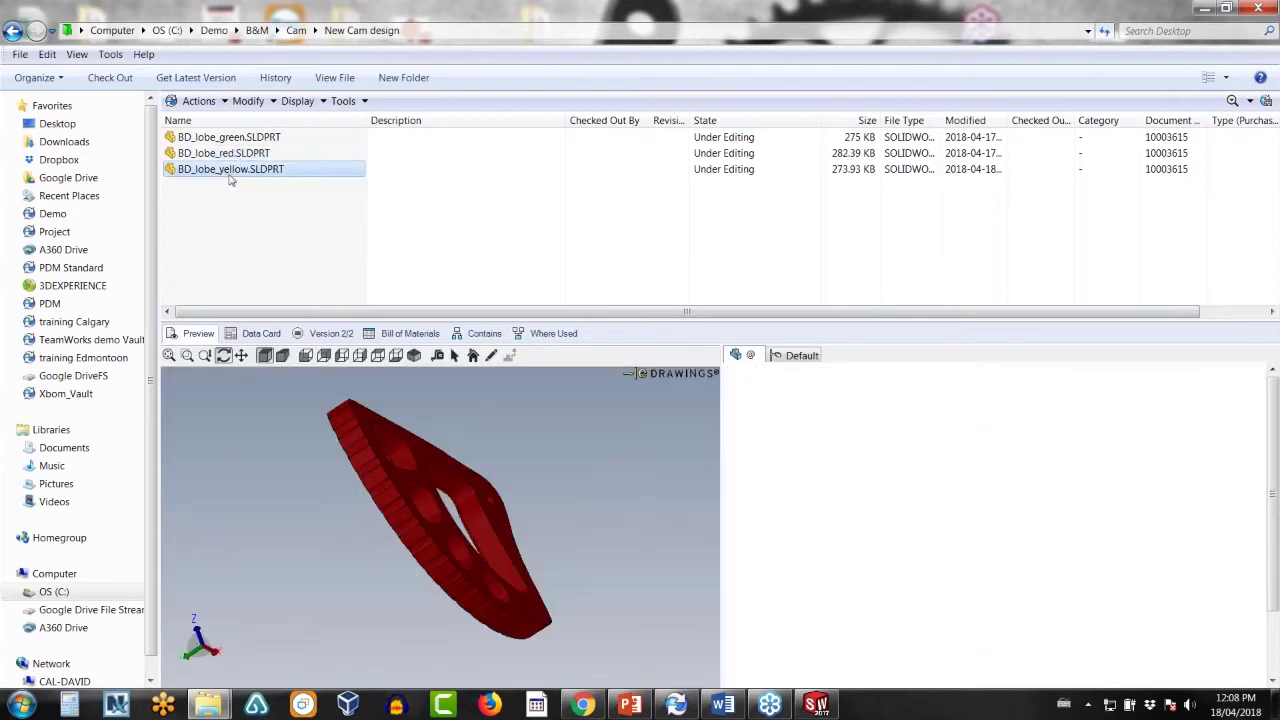
{"action": "left_click", "coordinate": [232, 140]}
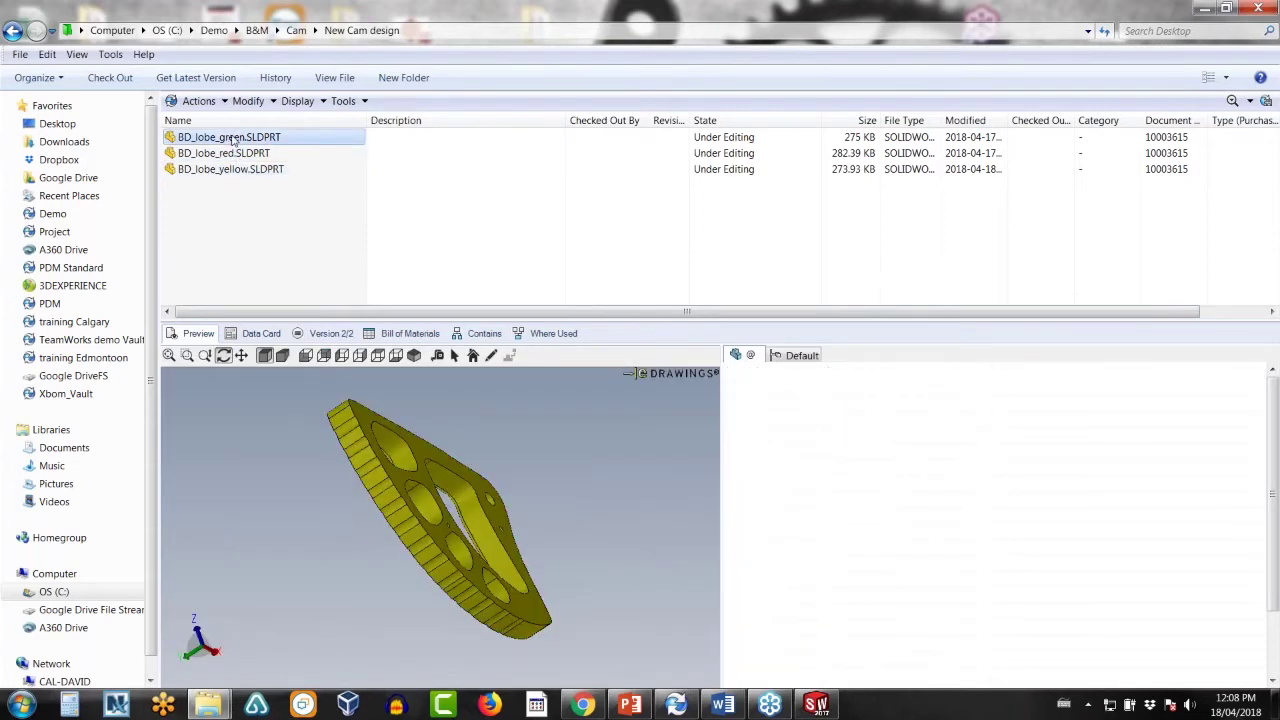
{"action": "left_click", "coordinate": [14, 31]}
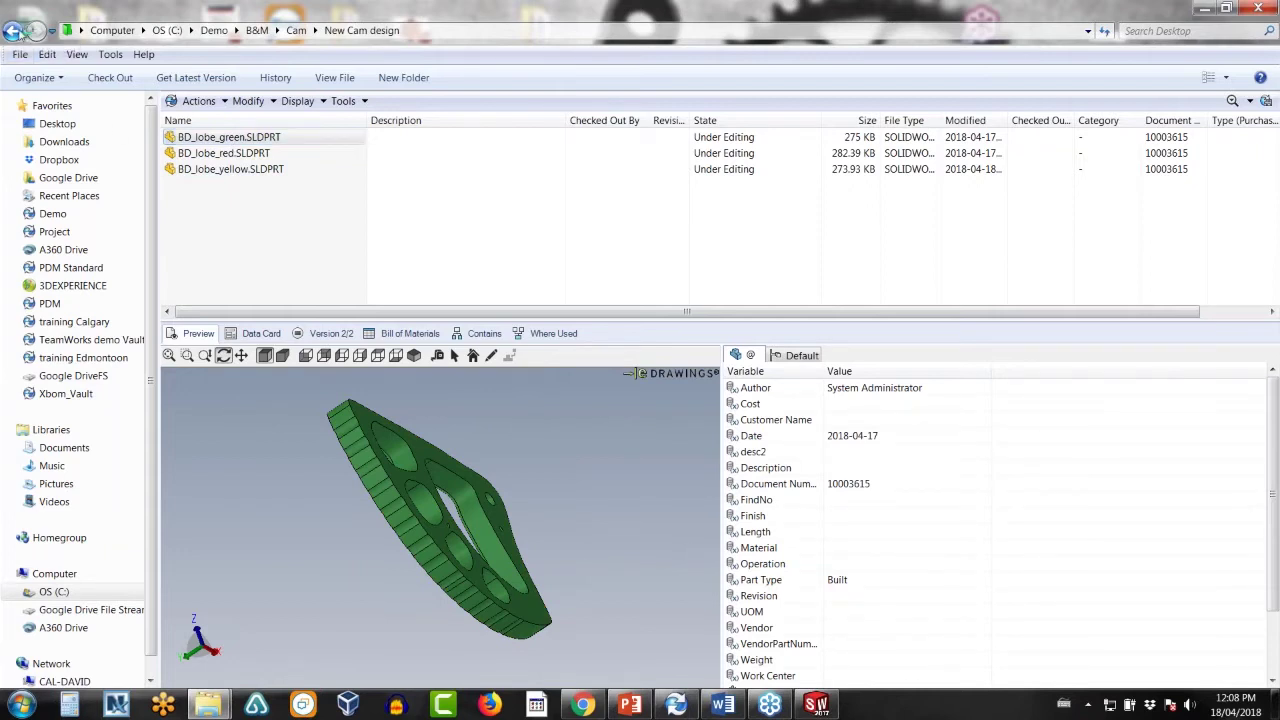
{"action": "left_click", "coordinate": [253, 218]}
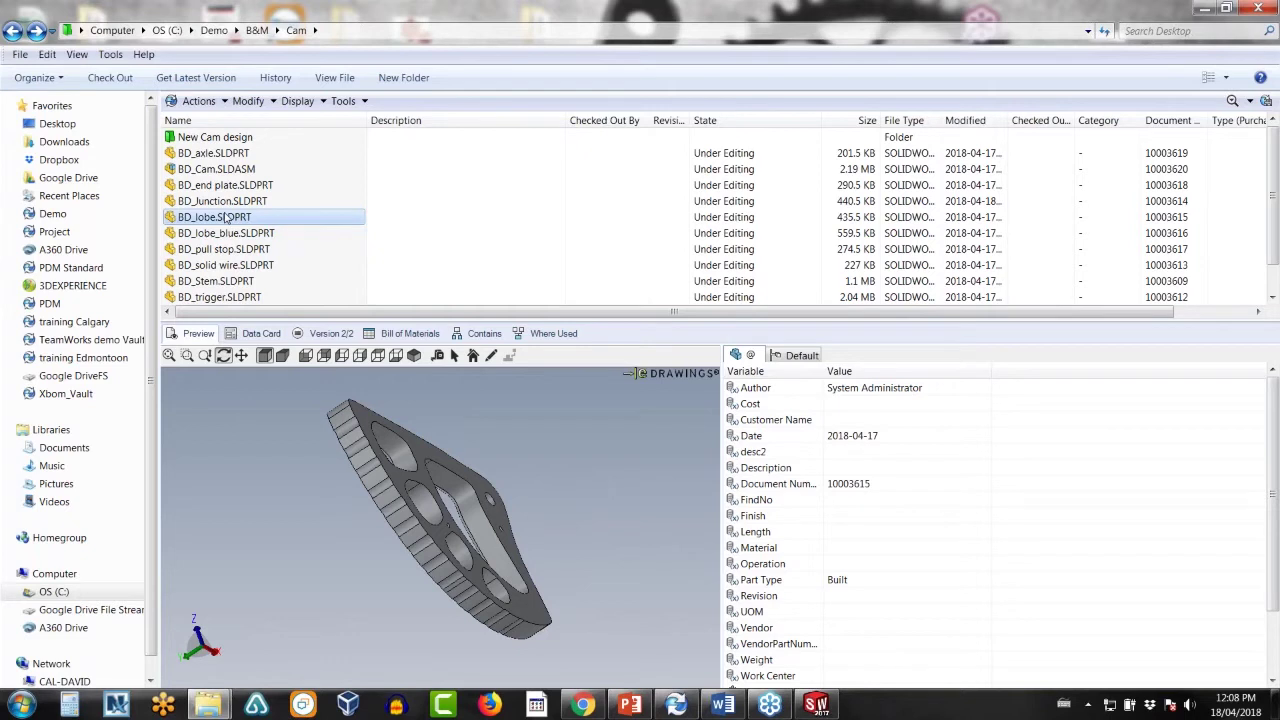
- Inspect BD_lobe's Lobe new design (green) branch link without merging, then reopen New Cam design
{"action": "right_click", "coordinate": [227, 217]}
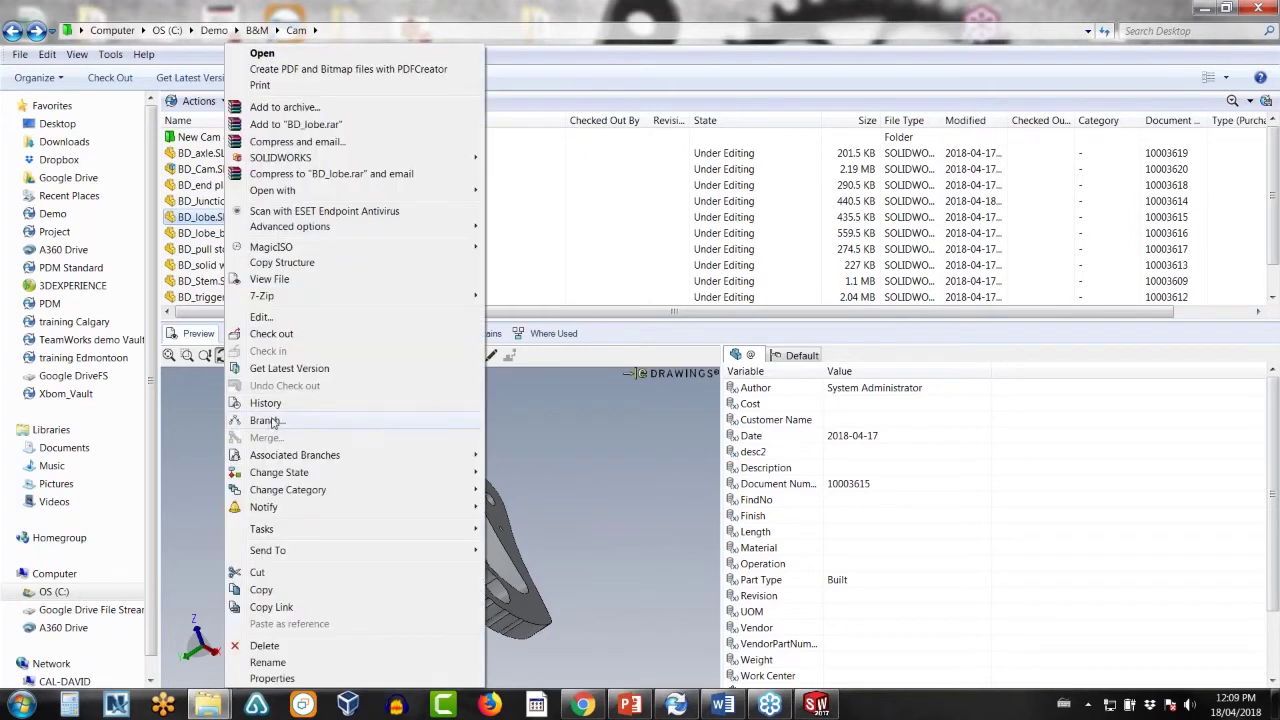
{"action": "mouse_move", "coordinate": [440, 455]}
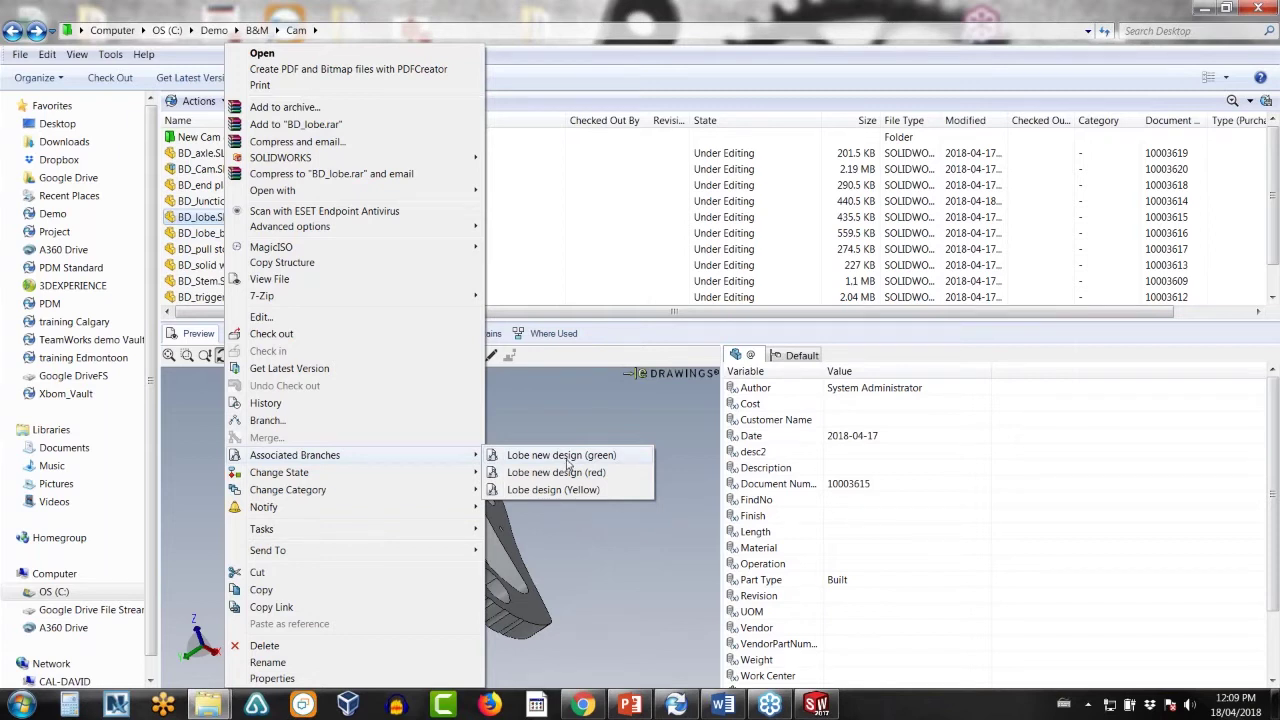
{"action": "left_click", "coordinate": [566, 457]}
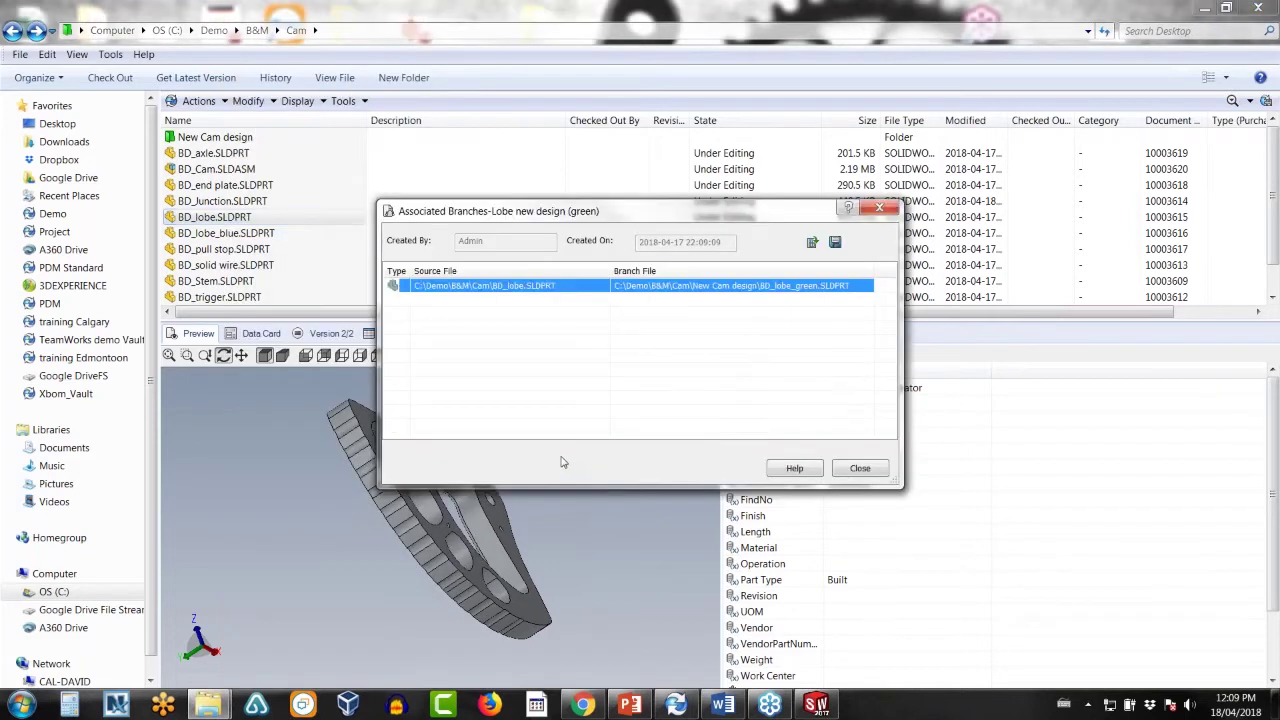
{"action": "right_click", "coordinate": [577, 289]}
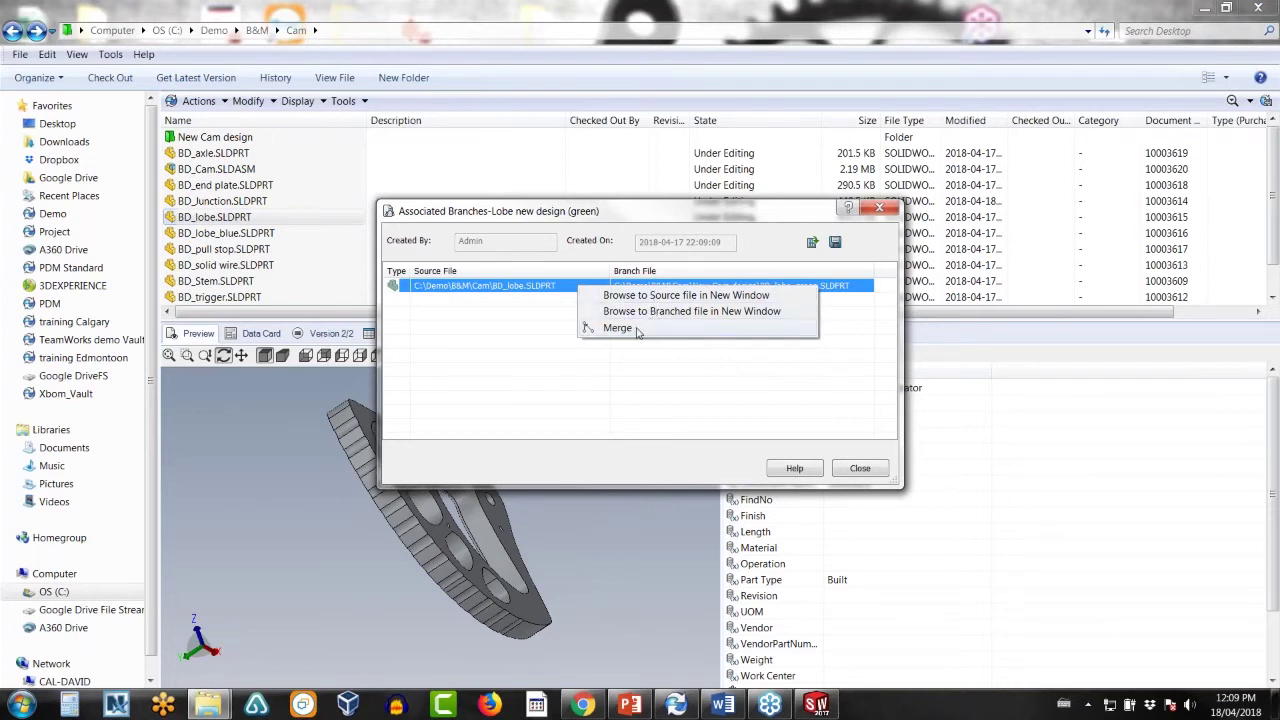
{"action": "left_click", "coordinate": [864, 470]}
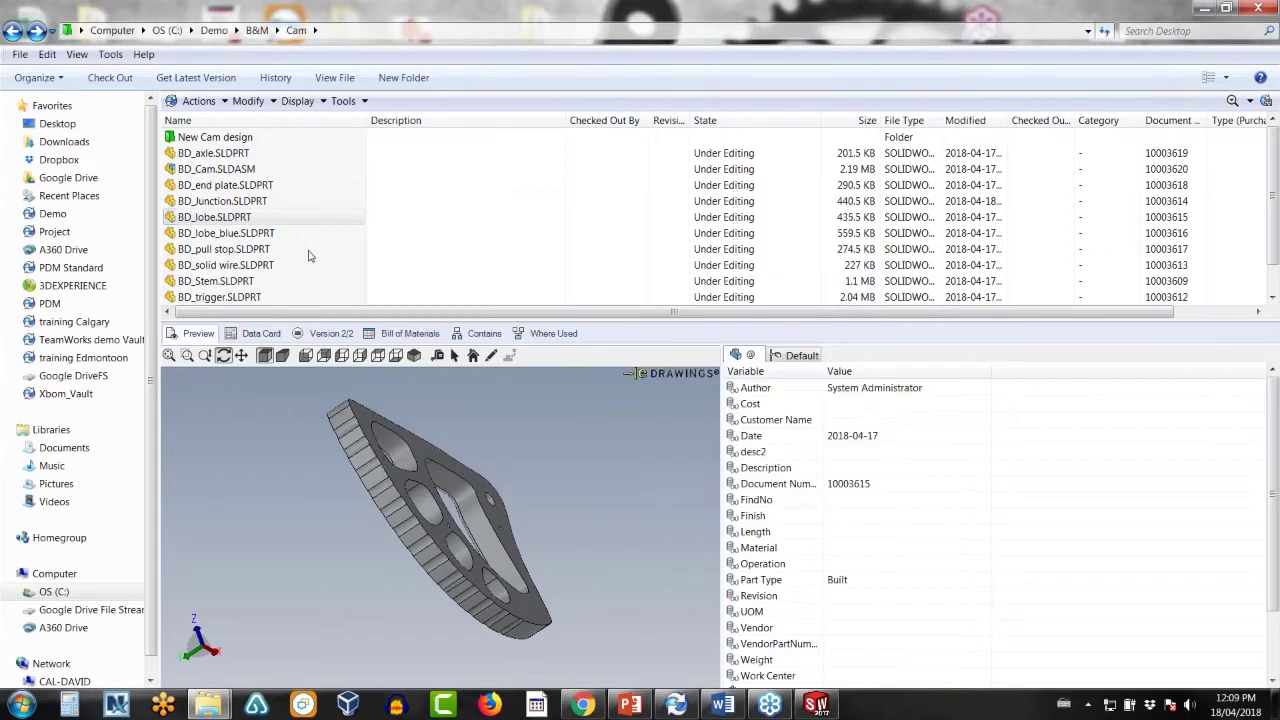
{"action": "double_click", "coordinate": [240, 139]}
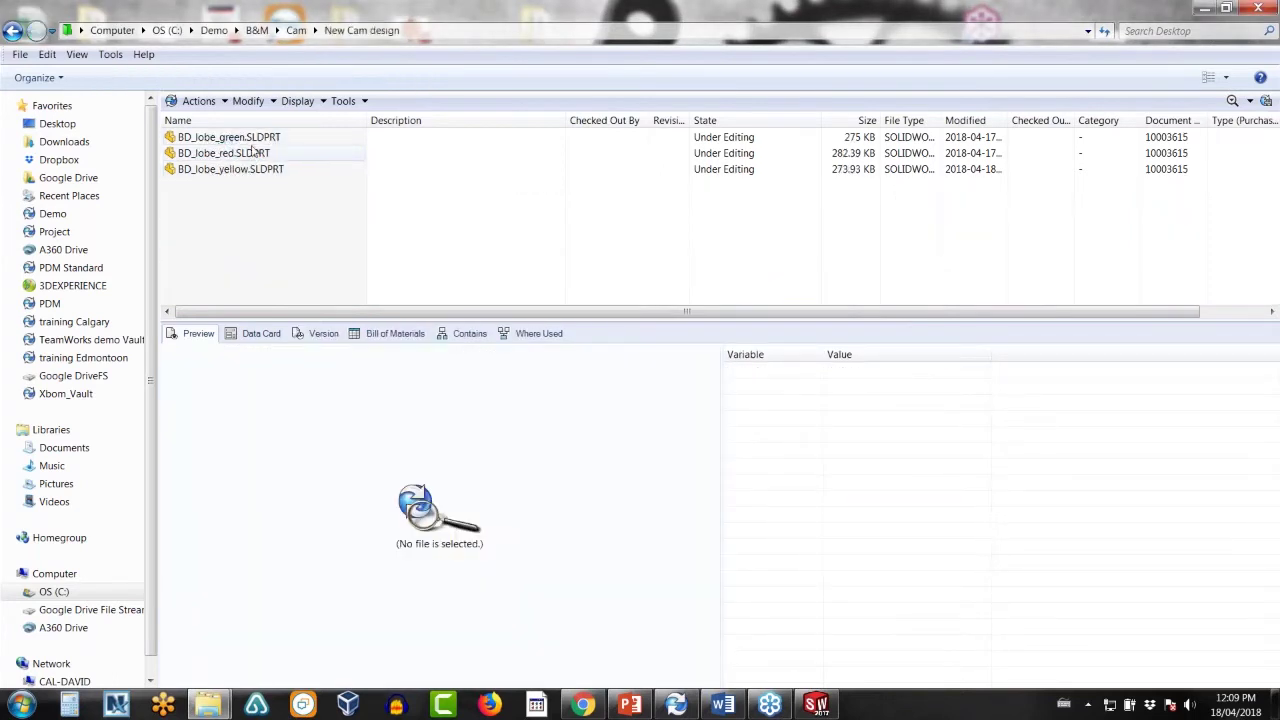
- Merge the BD_lobe_red.SLDPRT branch into its source part with Check-in on Merge ticked
{"action": "left_click", "coordinate": [252, 155]}
{"action": "right_click", "coordinate": [252, 155]}
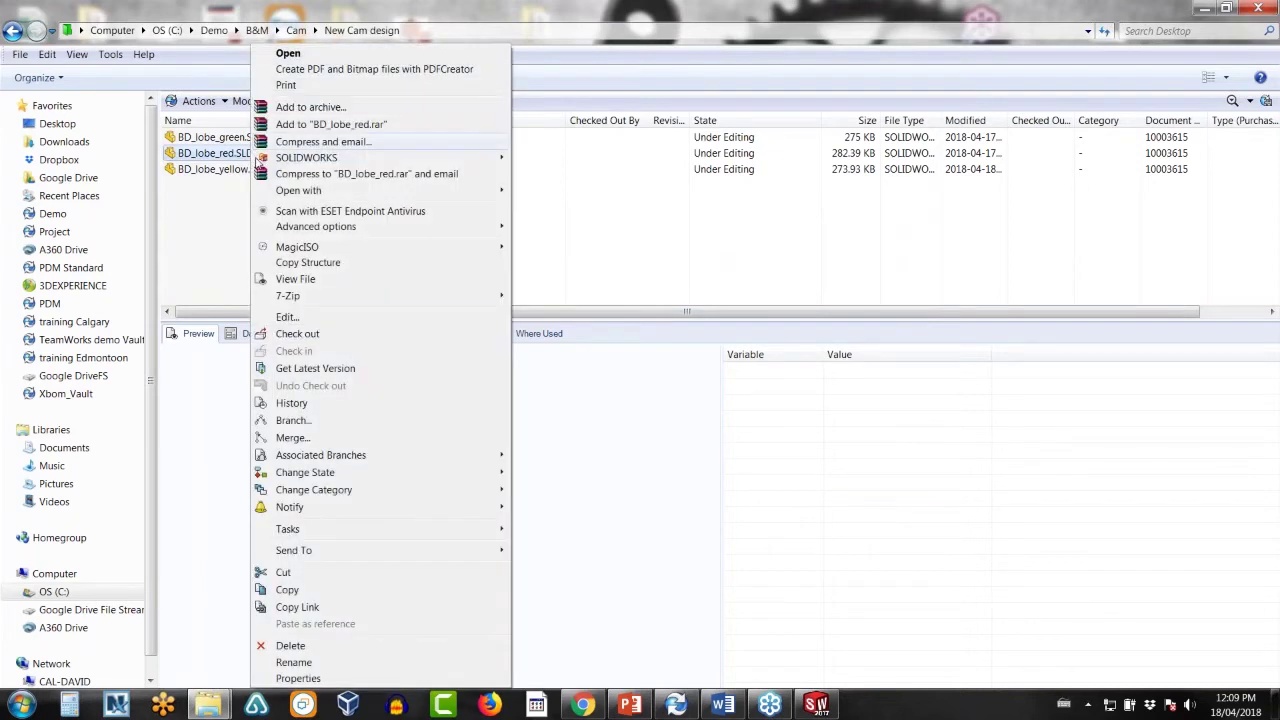
{"action": "left_click", "coordinate": [290, 440]}
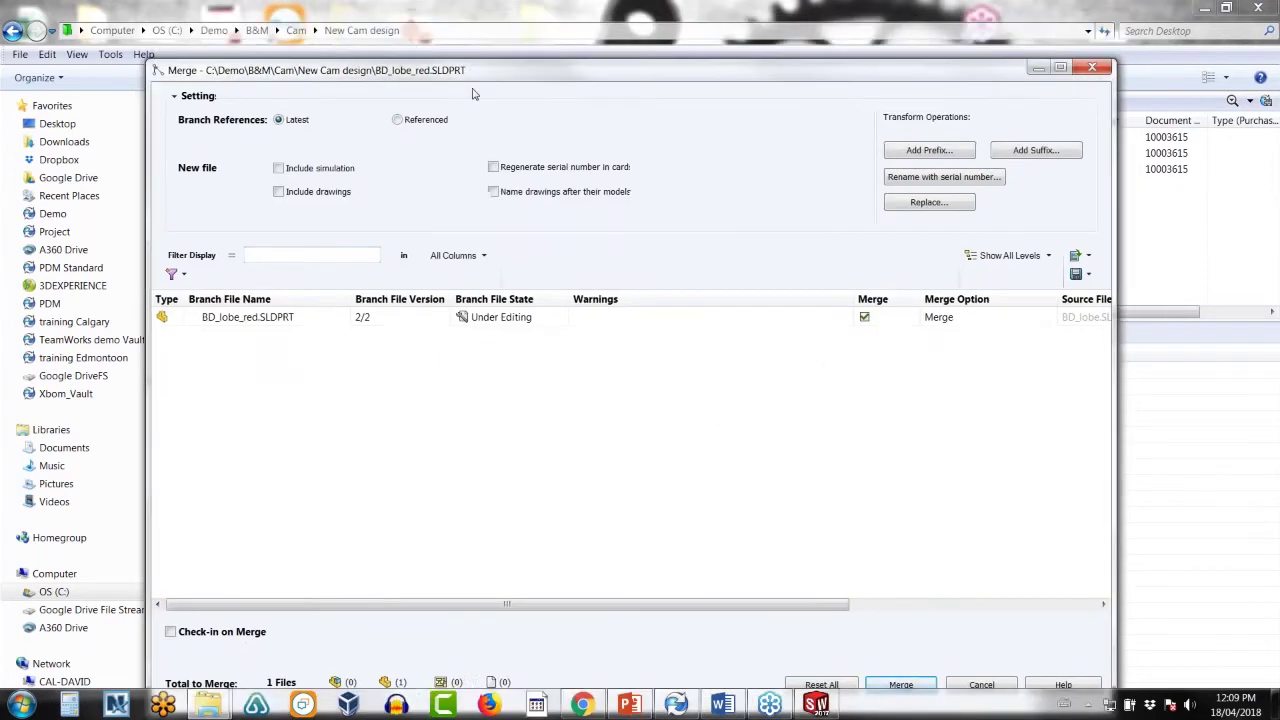
{"action": "left_click_drag", "start_coordinate": [478, 38], "coordinate": [488, 57]}
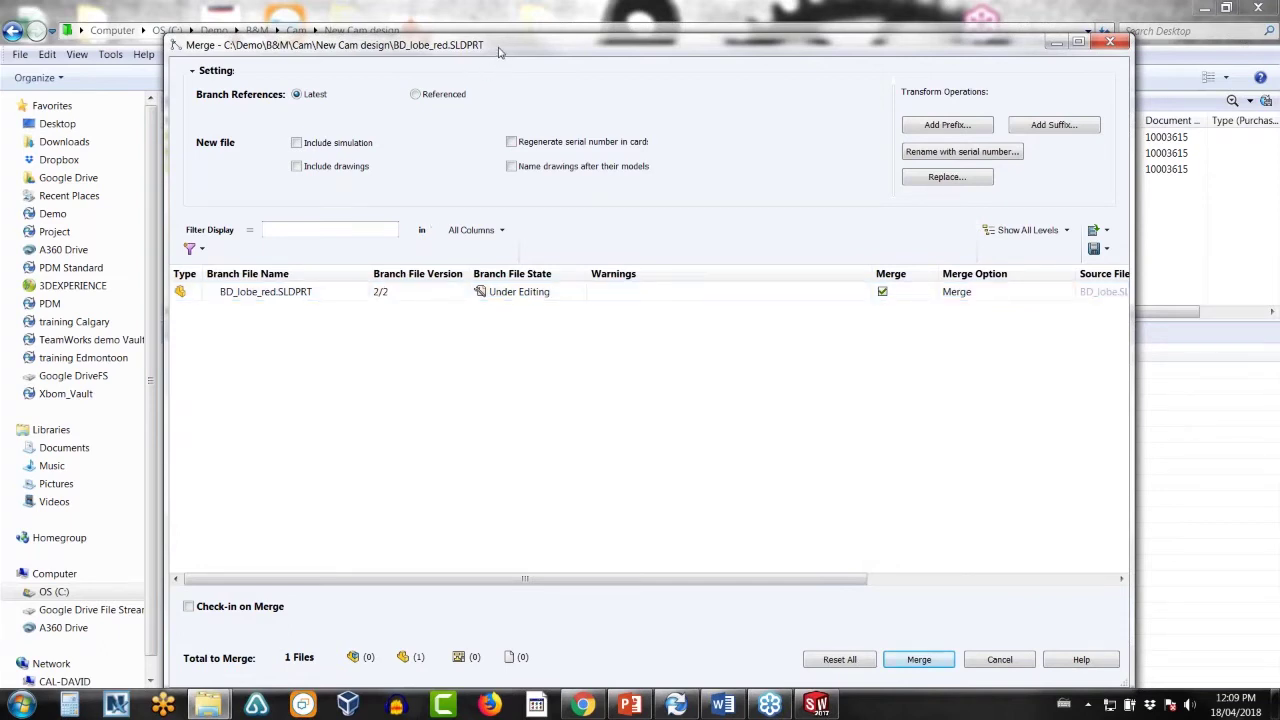
{"action": "left_click_drag", "start_coordinate": [500, 52], "coordinate": [502, 39]}
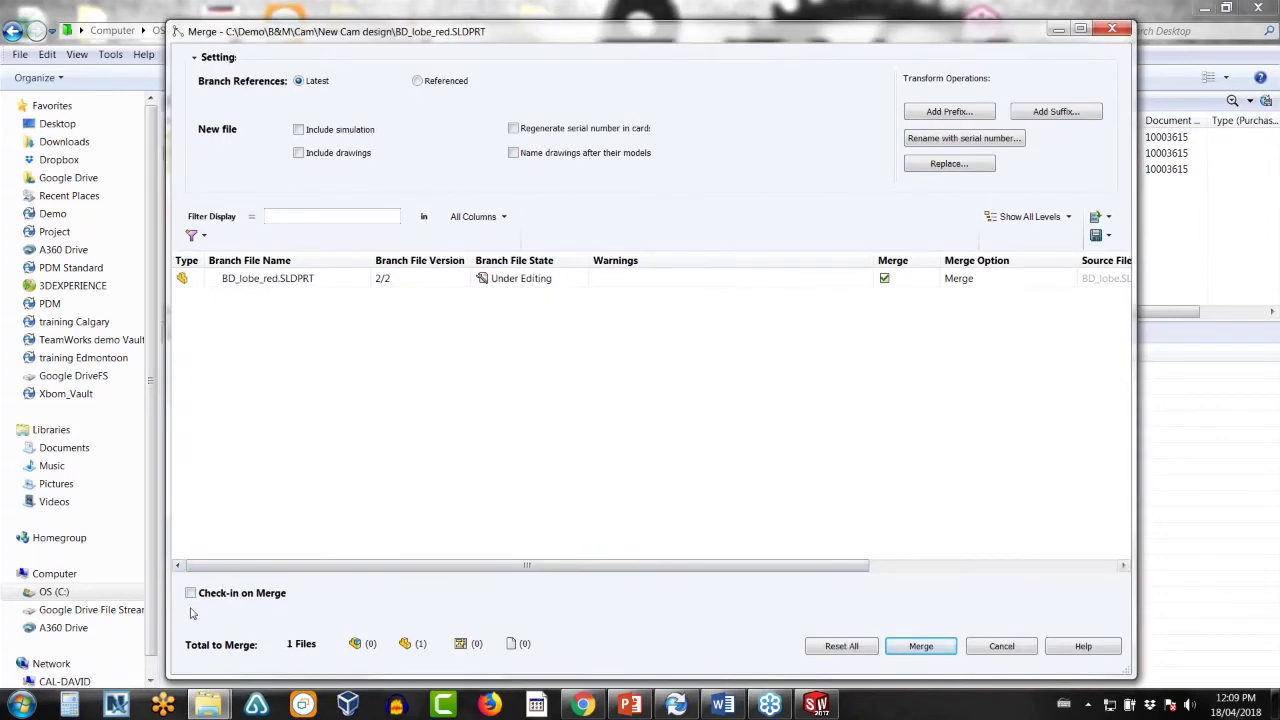
{"action": "left_click", "coordinate": [190, 594]}
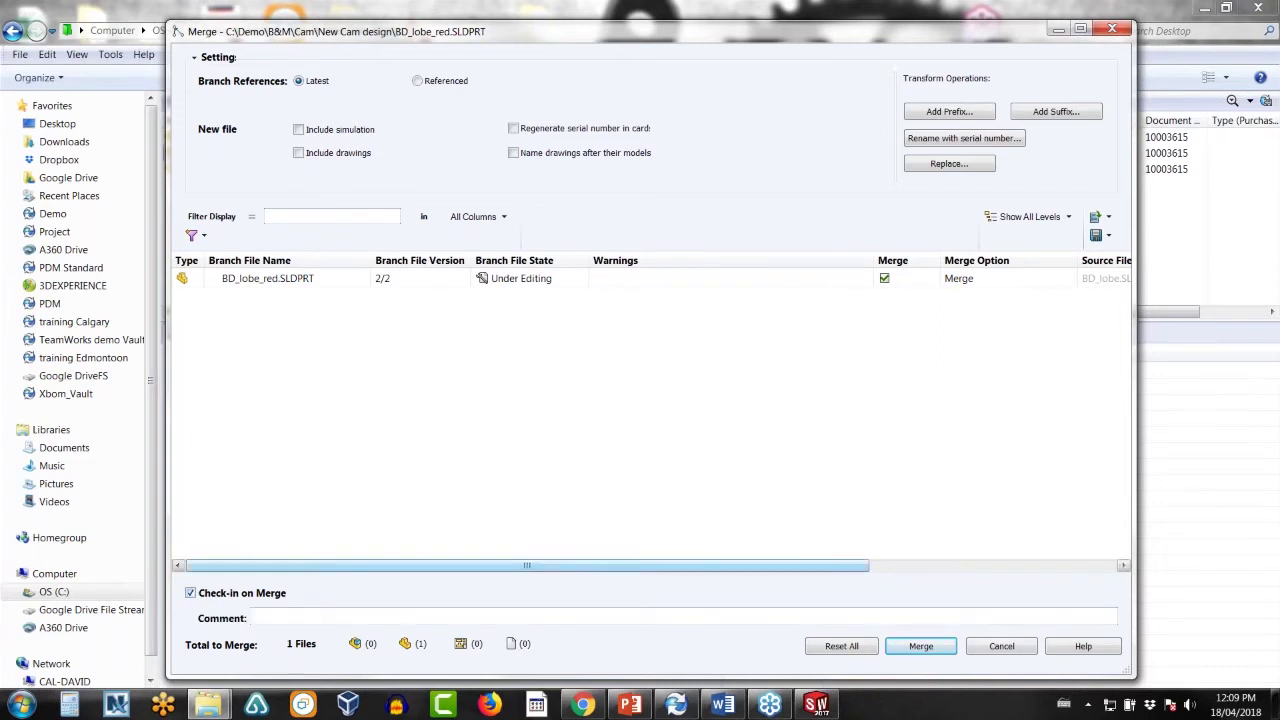
{"action": "left_click", "coordinate": [913, 651]}
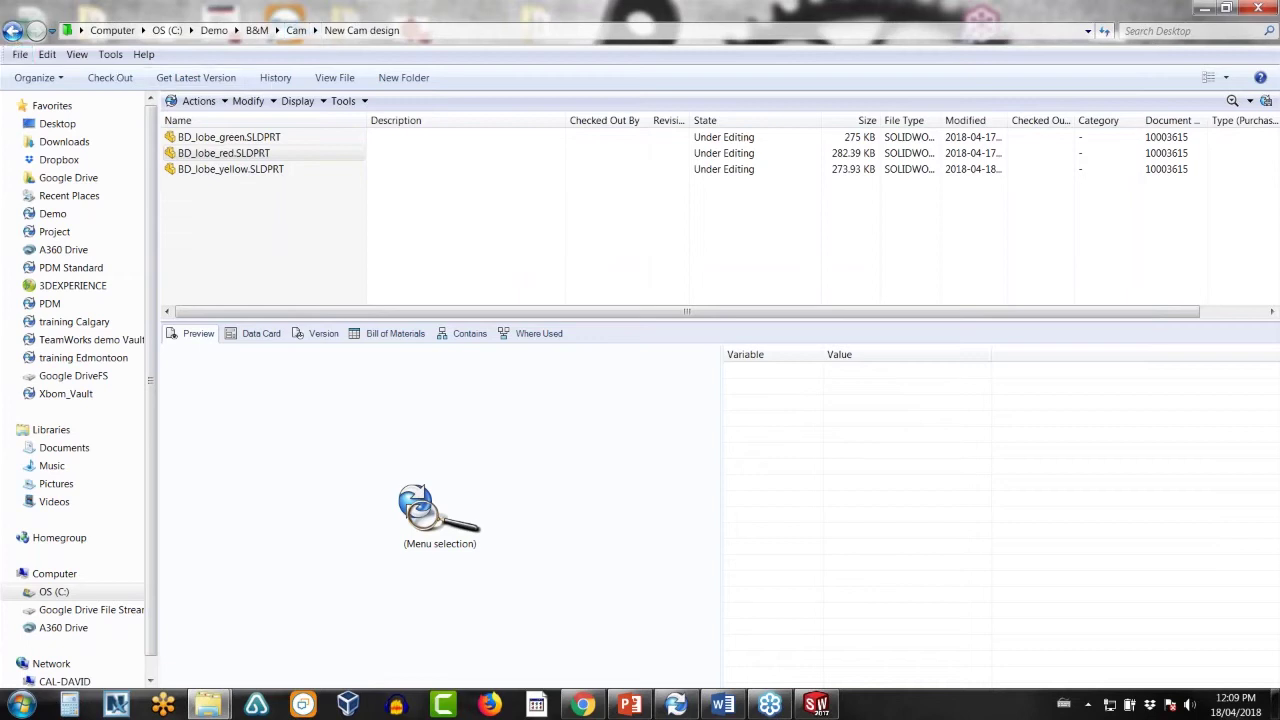
- Return to the Cam folder and preview BD_lobe.SLDPRT, now red at version 3/3
{"action": "left_click", "coordinate": [12, 30]}
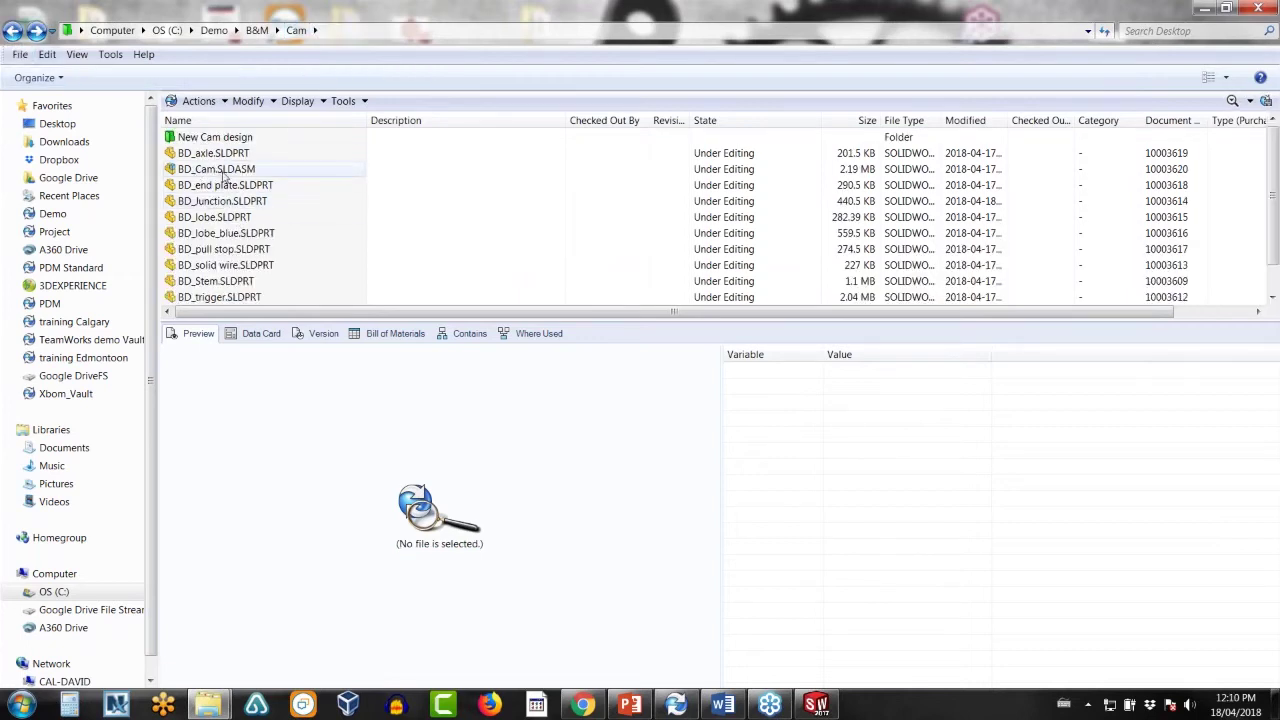
{"action": "left_click", "coordinate": [222, 218]}
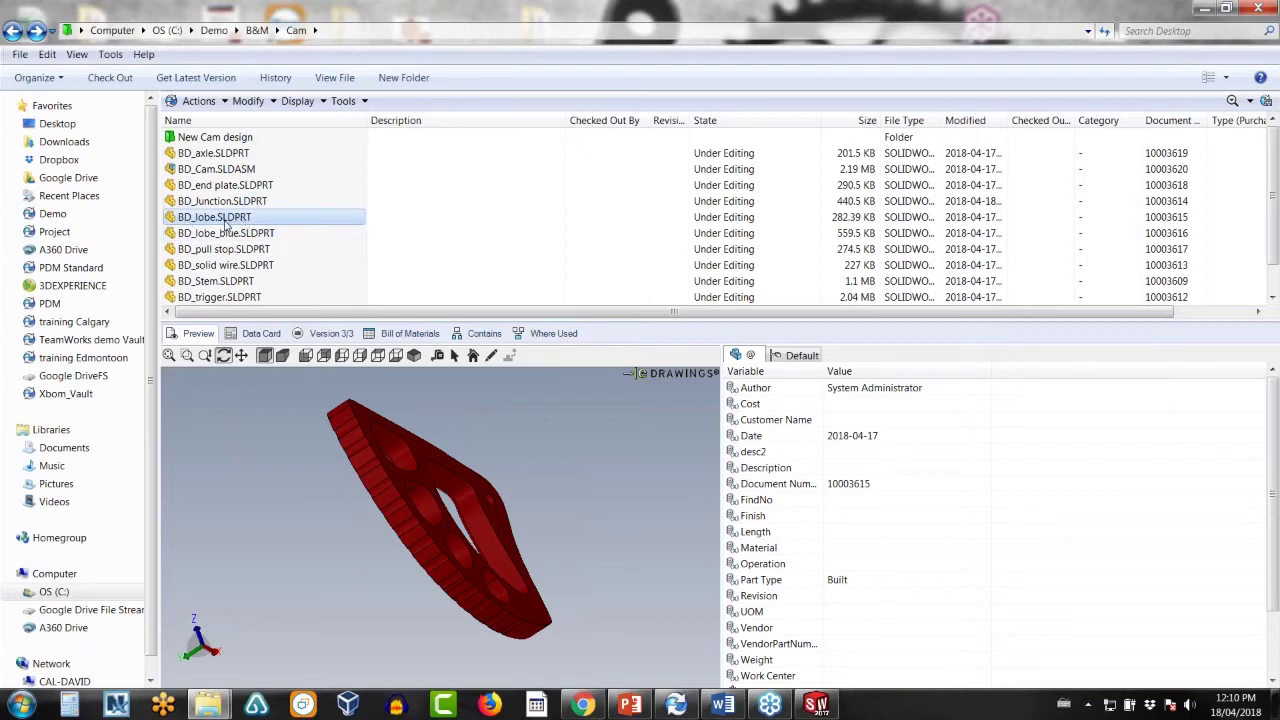
- Merge the Lobe new design (green) branch into BD_lobe.SLDPRT from its Associated Branches
{"action": "right_click", "coordinate": [226, 224]}
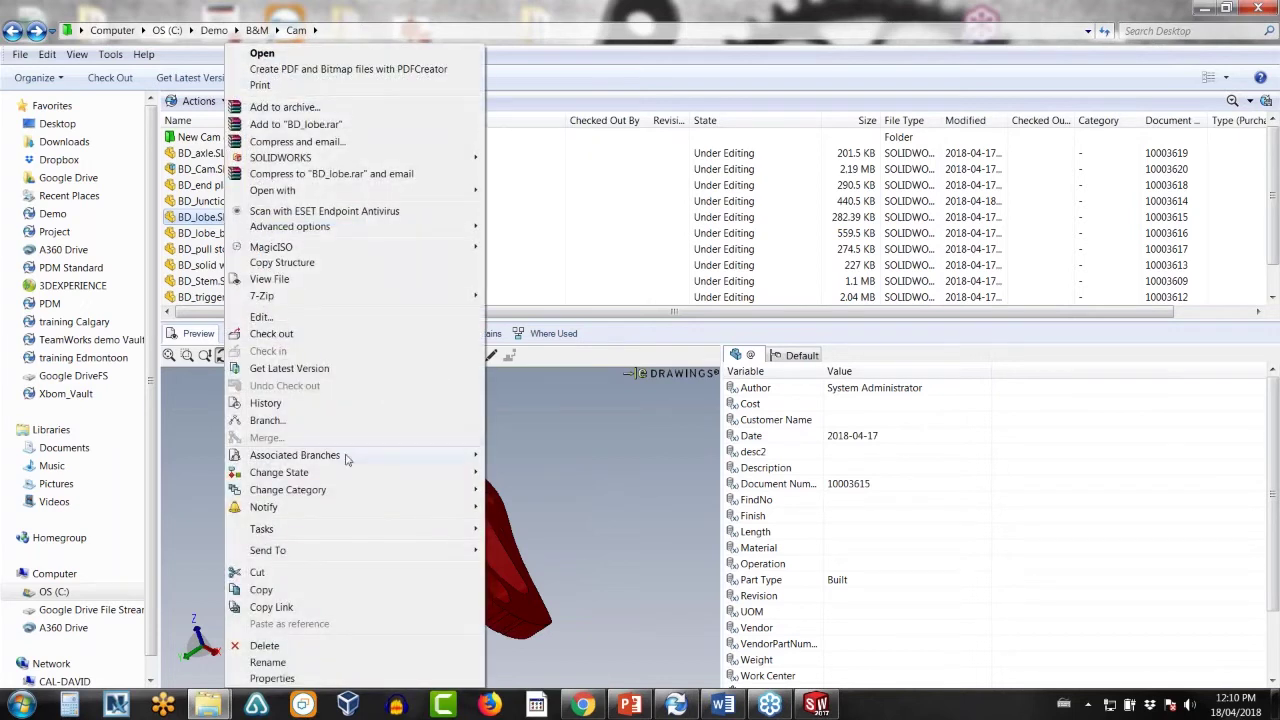
{"action": "mouse_move", "coordinate": [425, 455]}
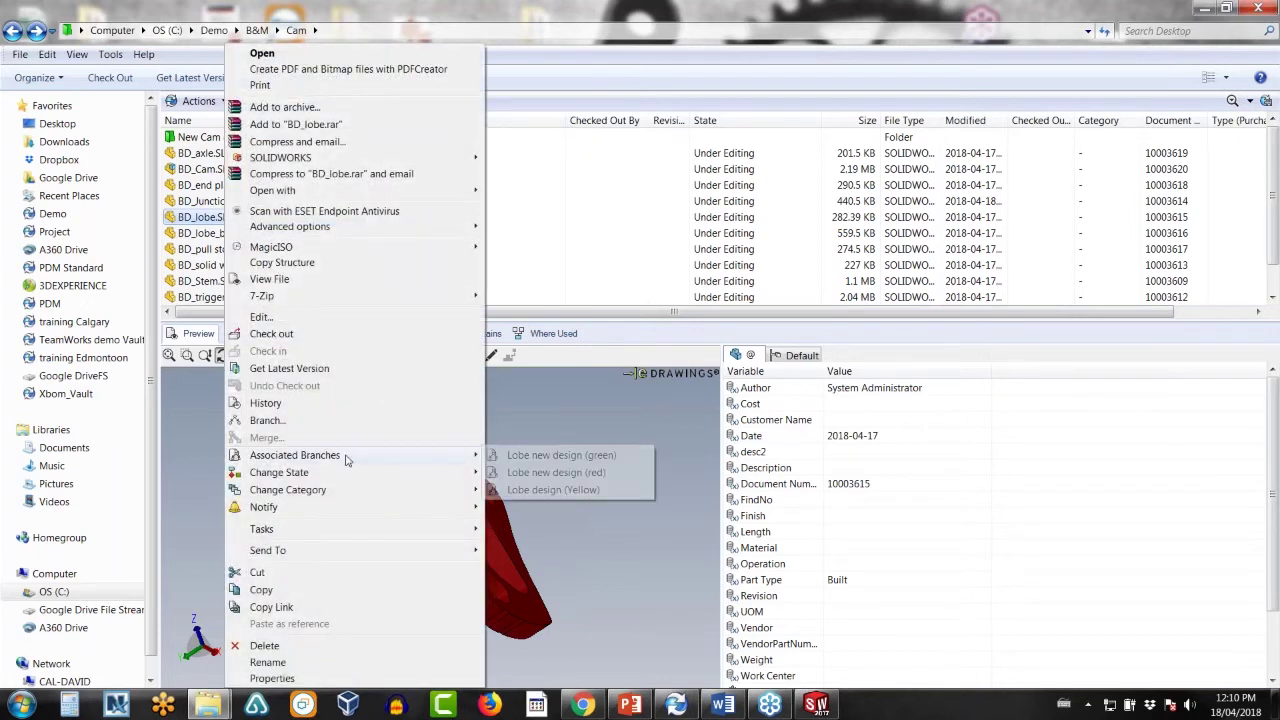
{"action": "left_click", "coordinate": [571, 457]}
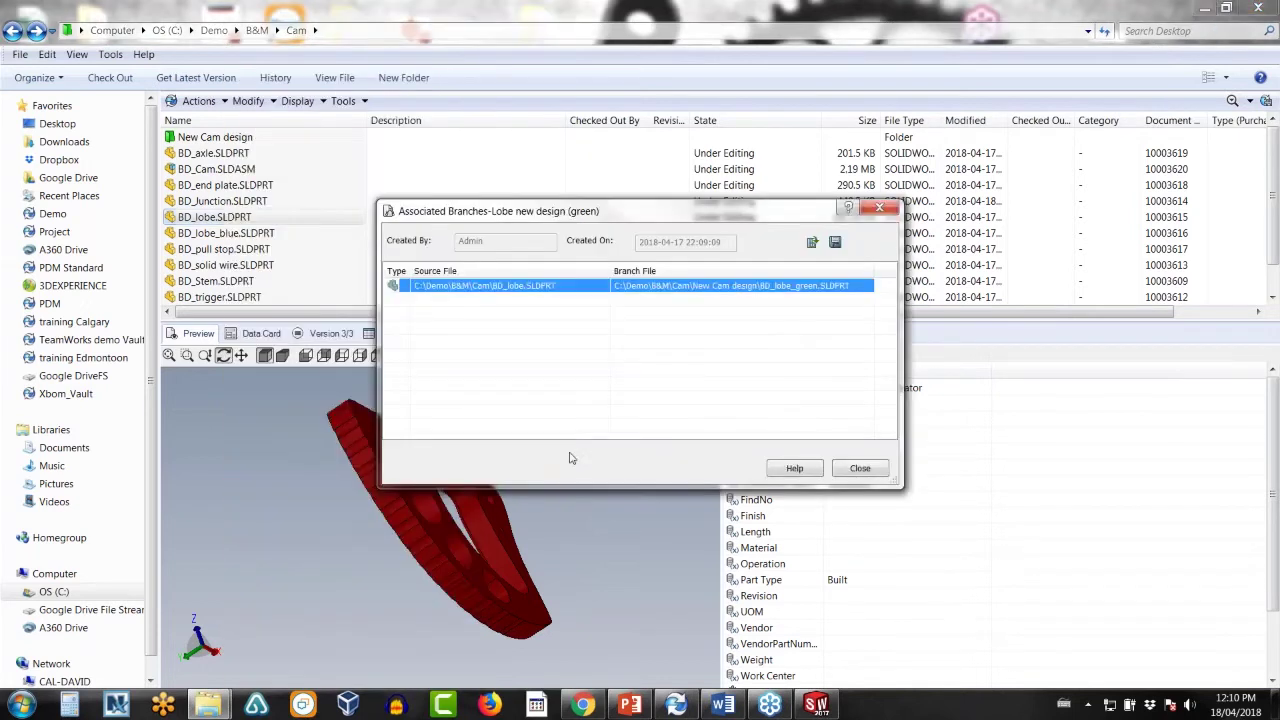
{"action": "right_click", "coordinate": [645, 289]}
{"action": "left_click", "coordinate": [683, 327]}
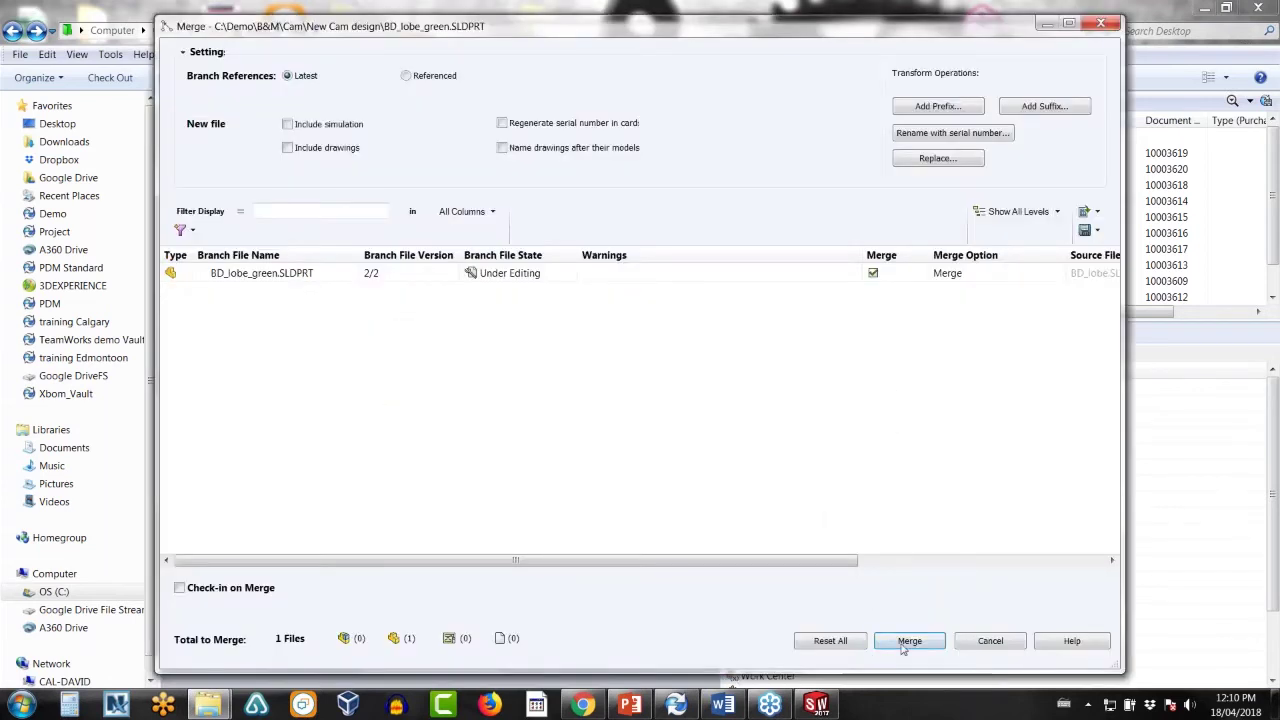
{"action": "left_click", "coordinate": [907, 641]}
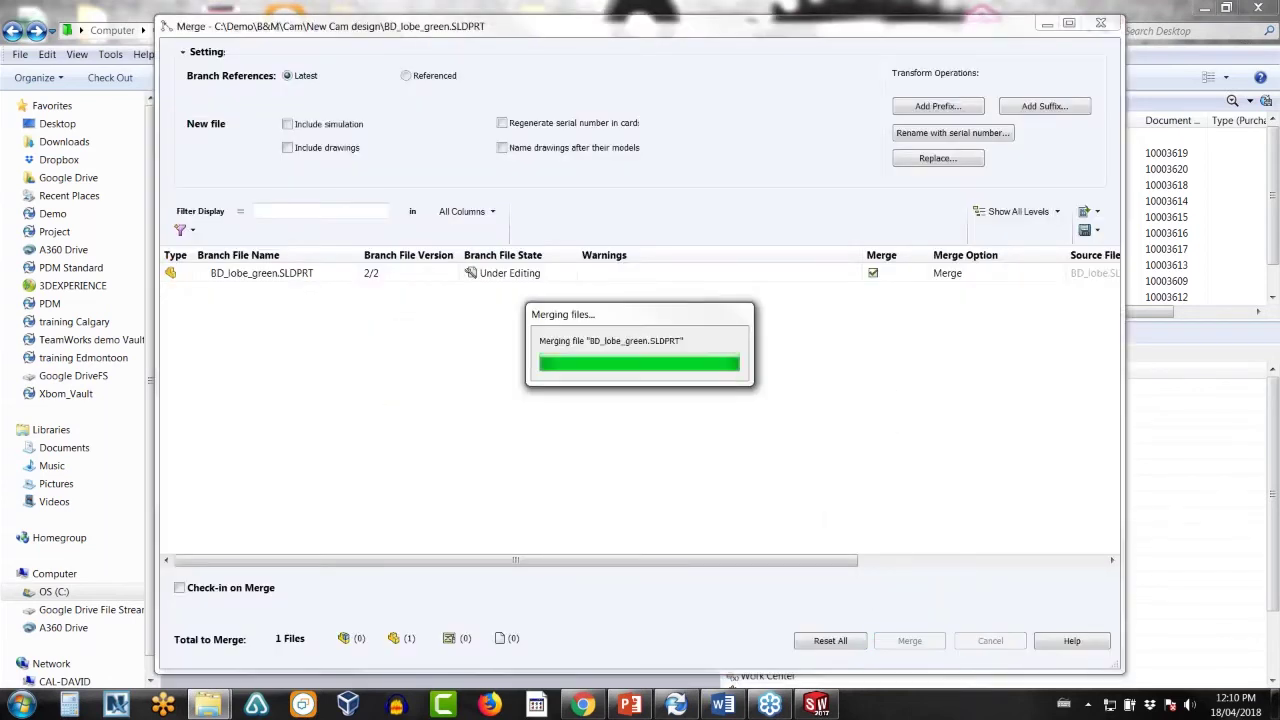
{"action": "left_click", "coordinate": [874, 466]}
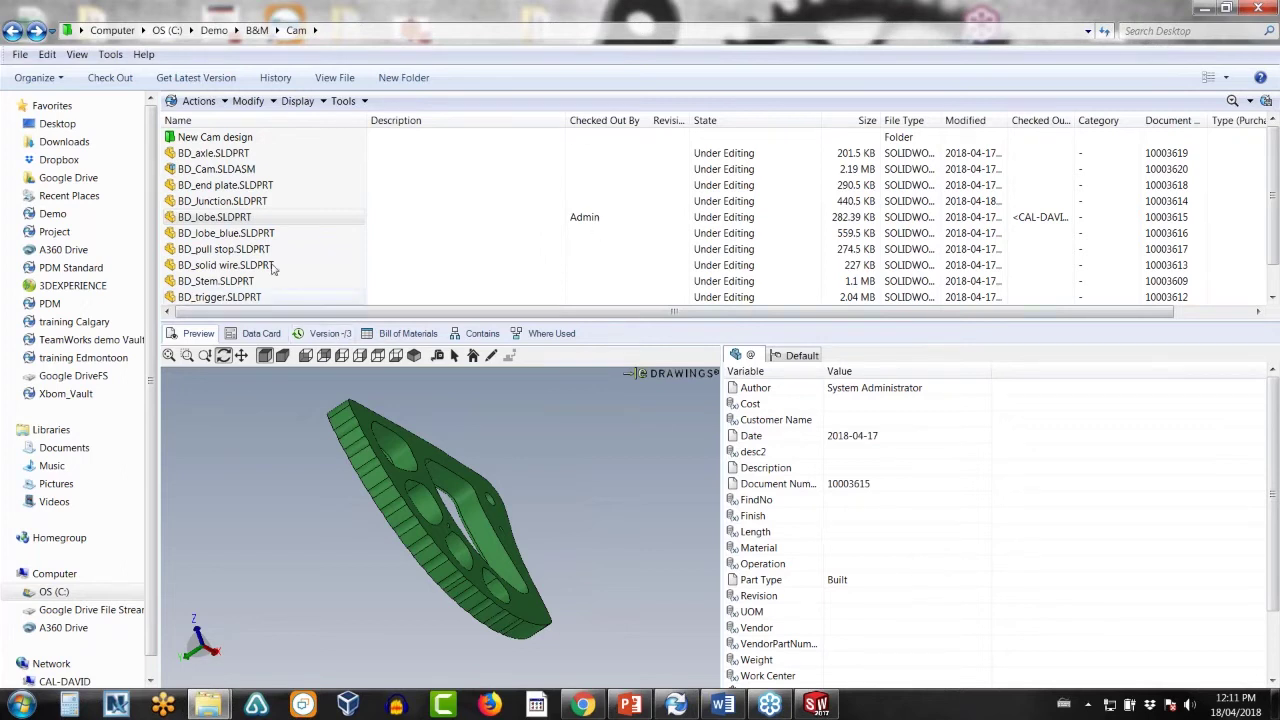
- Check in the merged BD_lobe.SLDPRT as version 4/4
{"action": "right_click", "coordinate": [239, 221]}
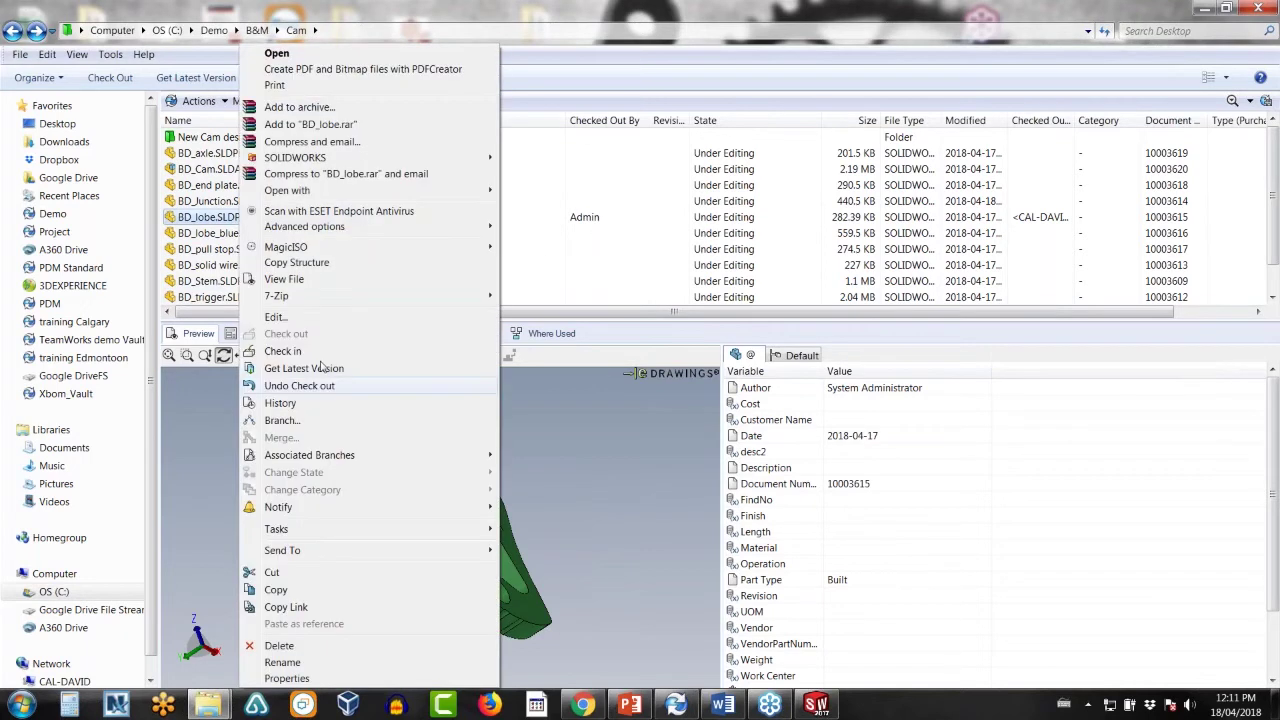
{"action": "left_click", "coordinate": [316, 353]}
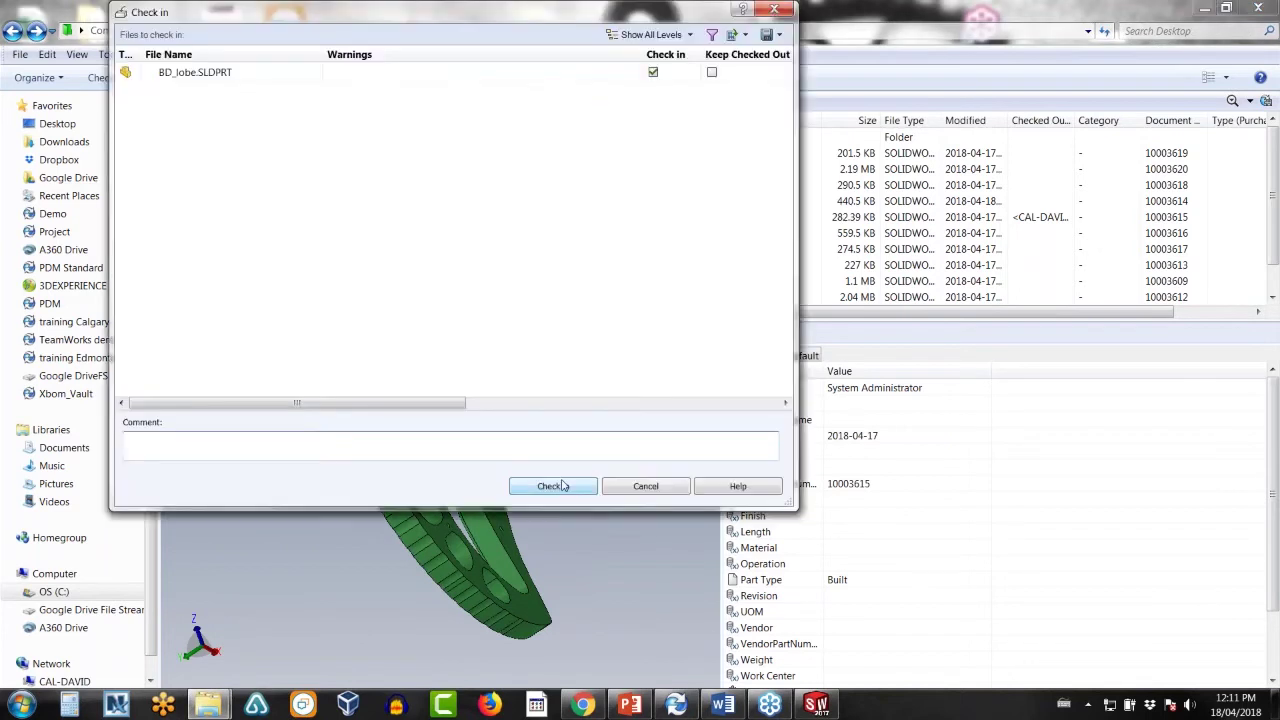
{"action": "left_click", "coordinate": [558, 487]}
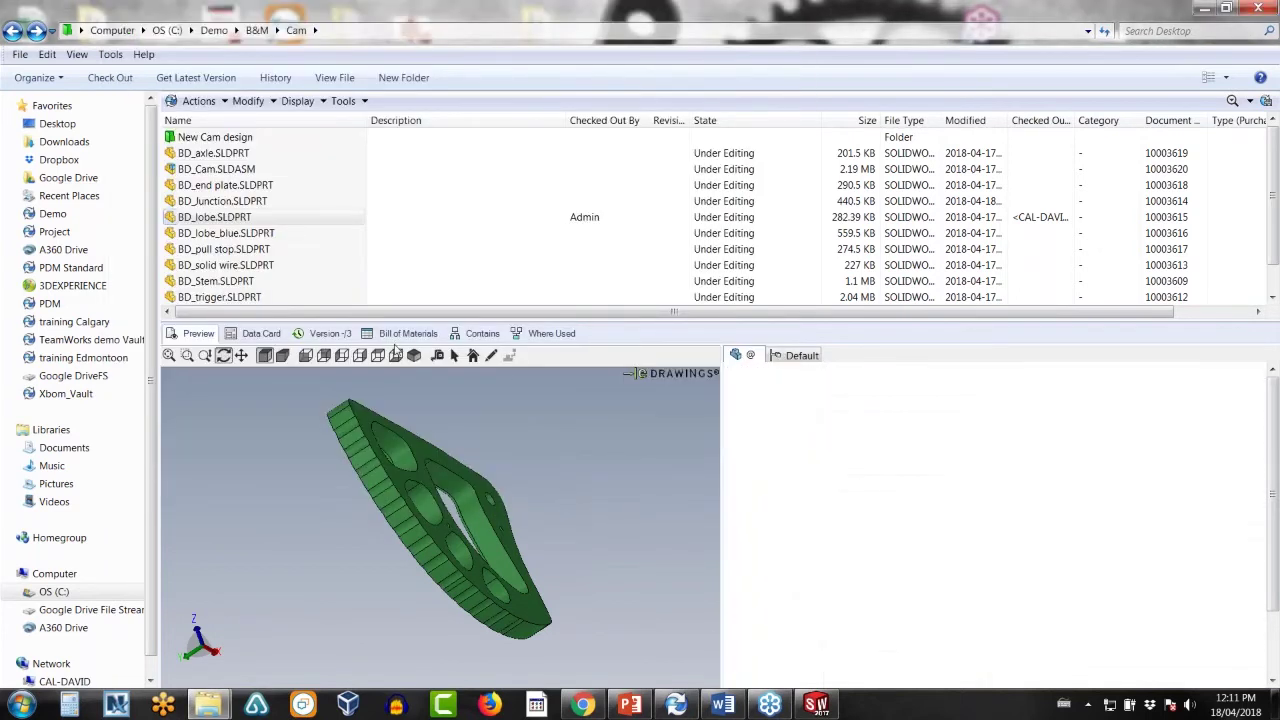
- Review BD_lobe.SLDPRT's history of branches and merges
{"action": "right_click", "coordinate": [237, 221]}
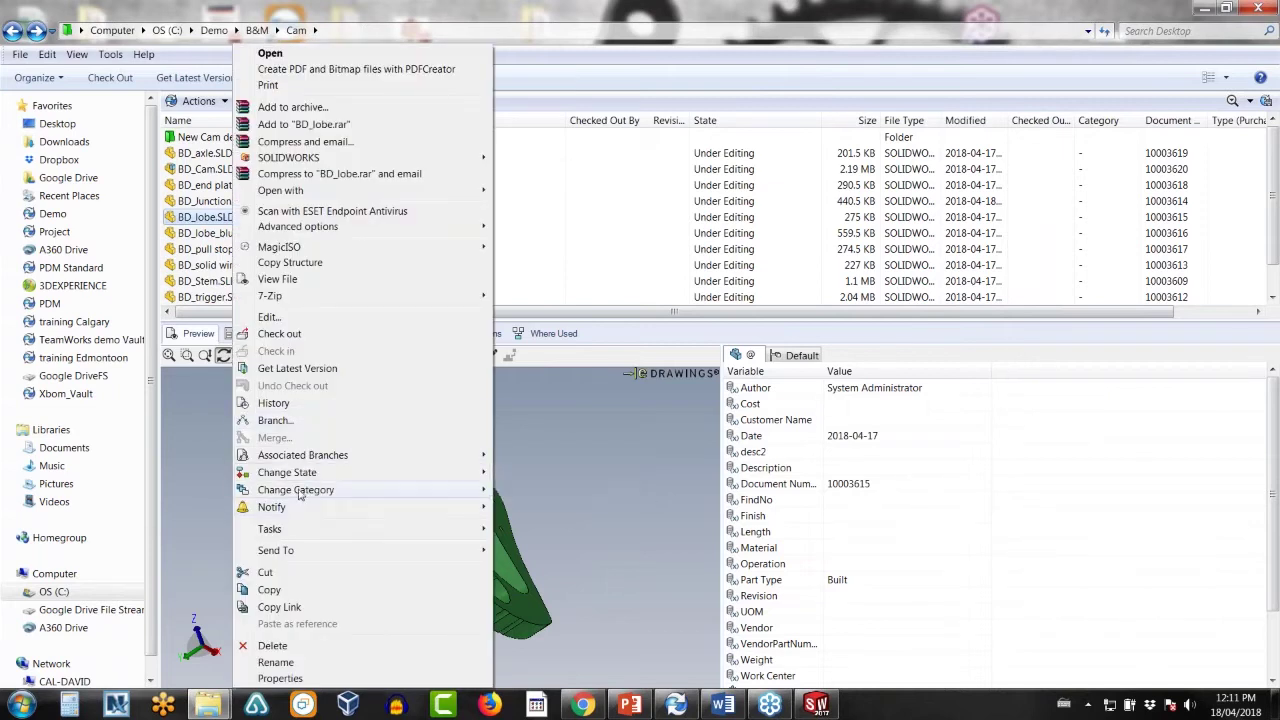
{"action": "left_click", "coordinate": [286, 403]}
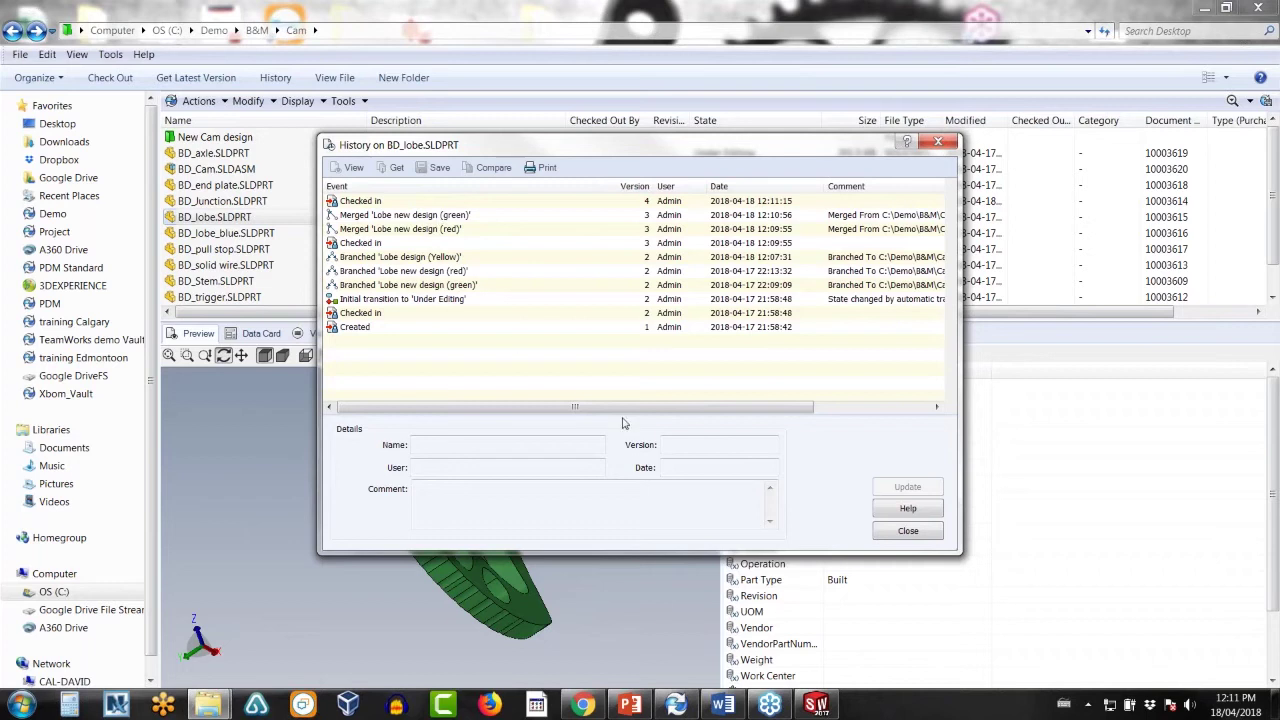
{"action": "left_click_drag", "start_coordinate": [622, 407], "coordinate": [664, 406]}
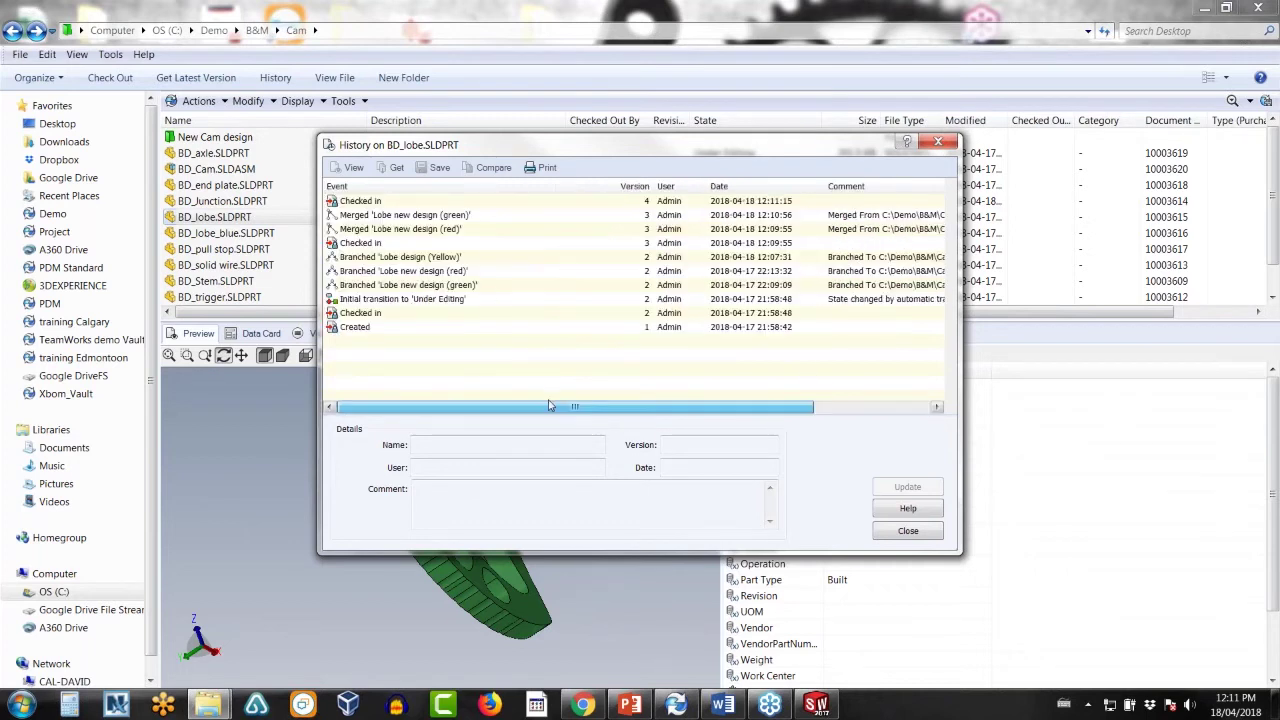
{"action": "left_click", "coordinate": [908, 531]}
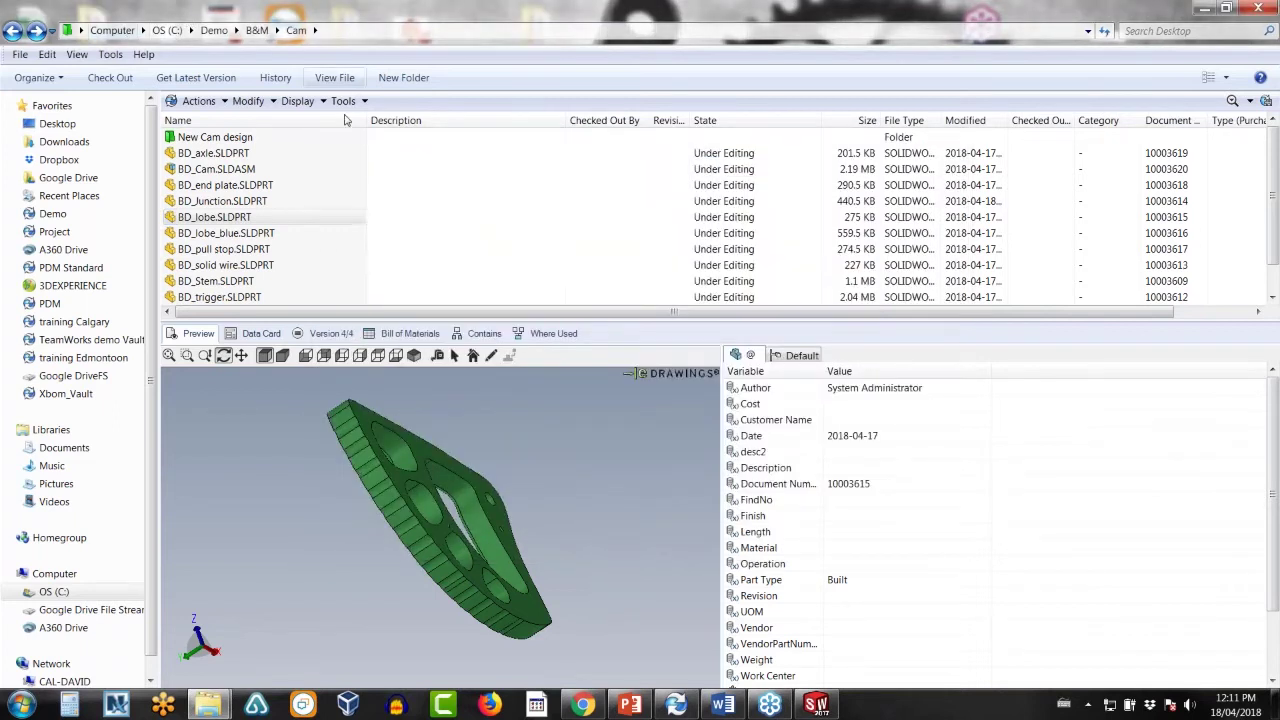
- Go back to the B&M folder, open Project 0001 and select its Grill folder
{"action": "left_click", "coordinate": [13, 30]}
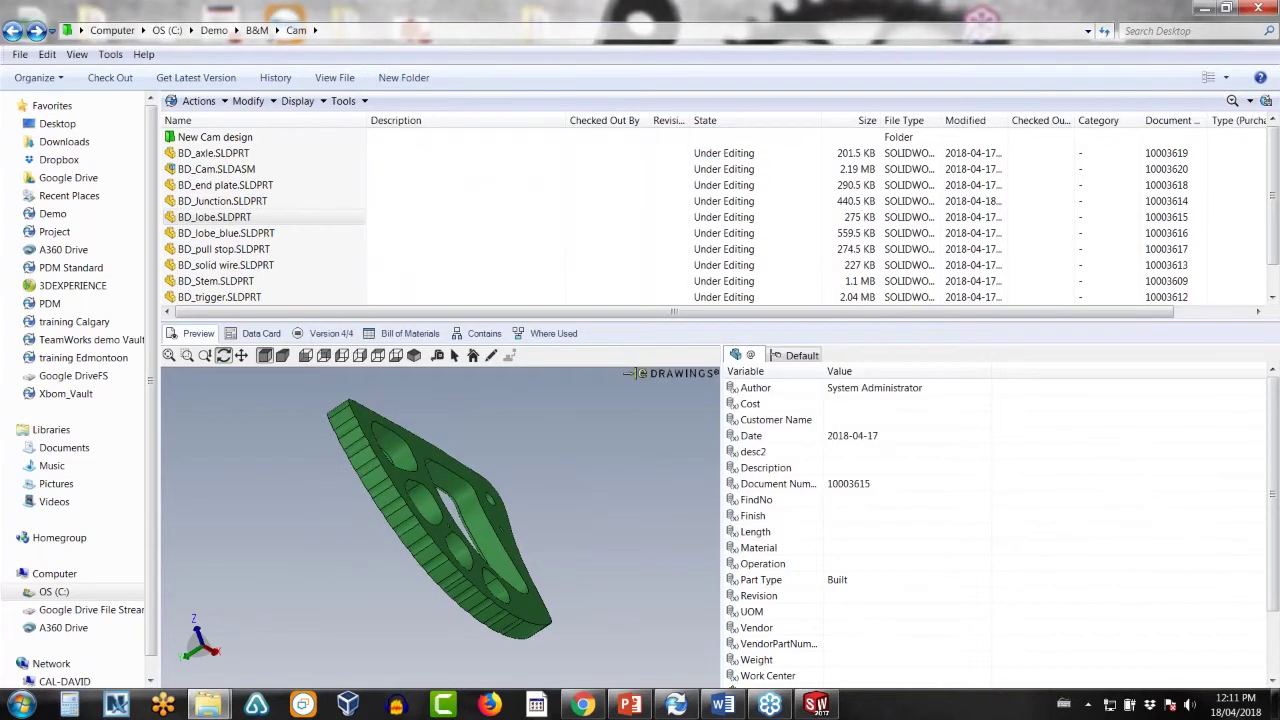
{"action": "left_click", "coordinate": [184, 158]}
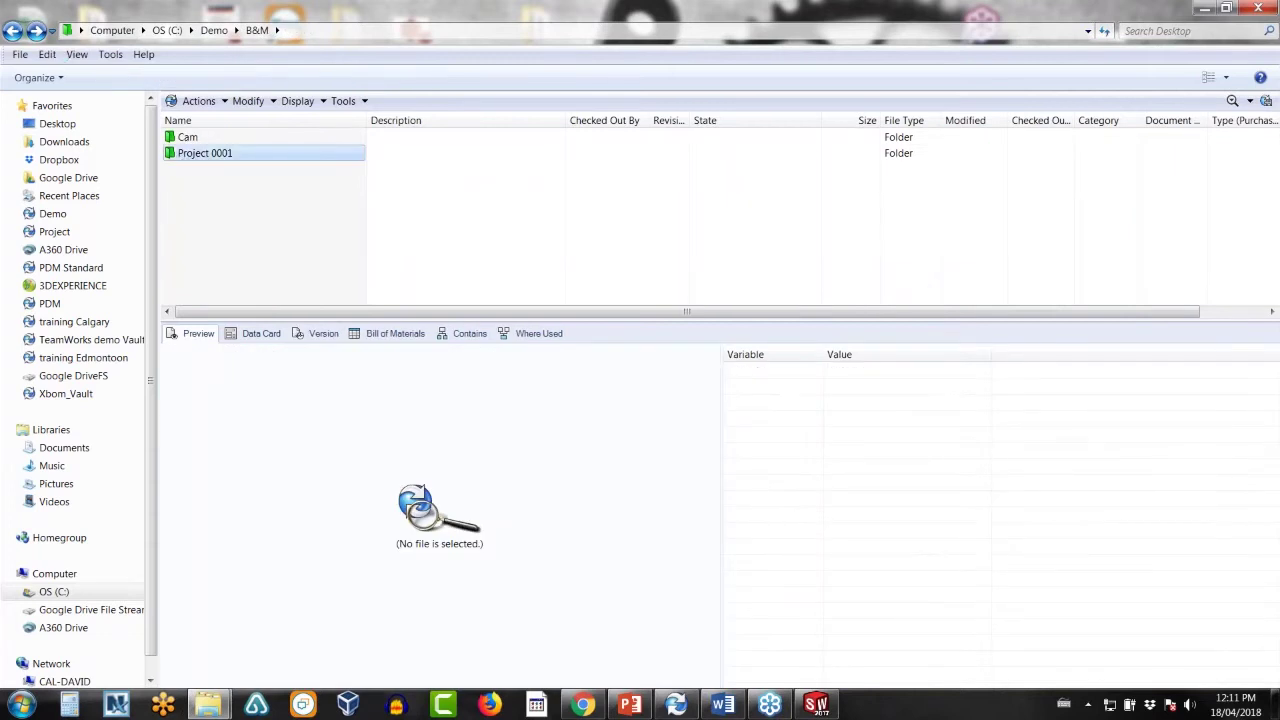
{"action": "double_click", "coordinate": [200, 153]}
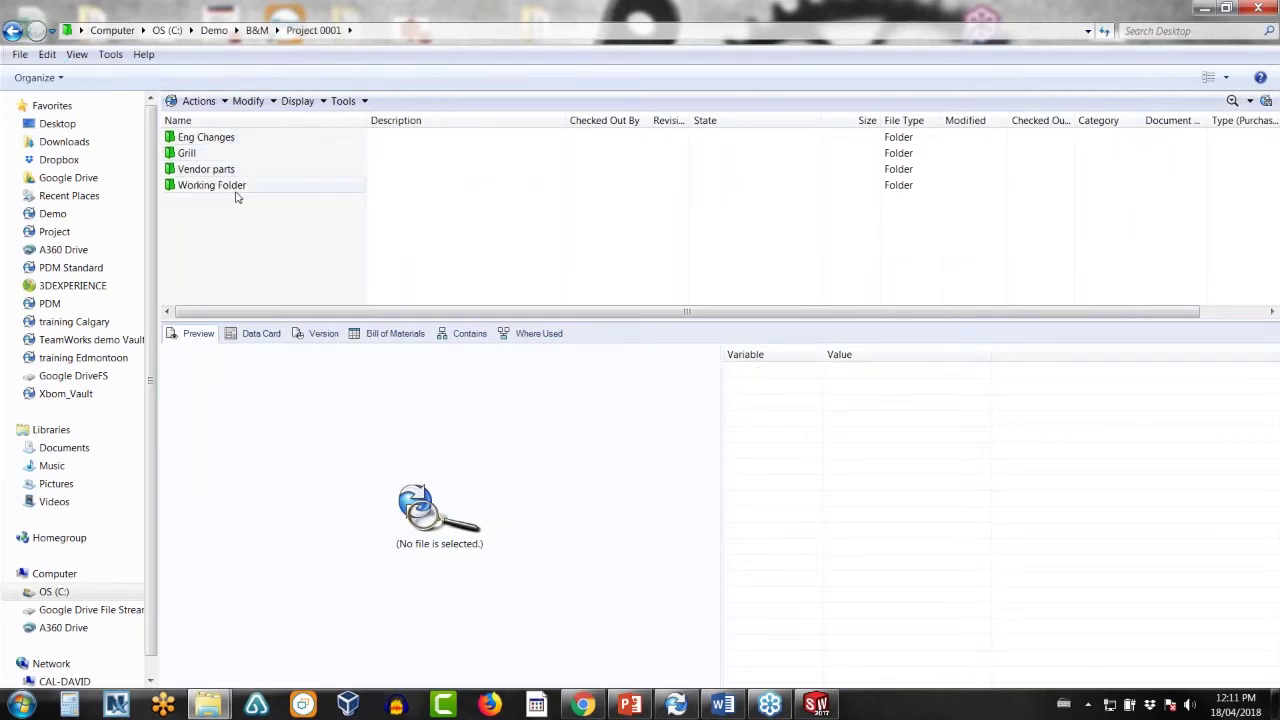
{"action": "left_click", "coordinate": [204, 153]}
- Preview the Grill folder's LP Gas Grill Assembly and Burner Panel Assembly, then return to Project 0001
{"action": "double_click", "coordinate": [204, 153]}
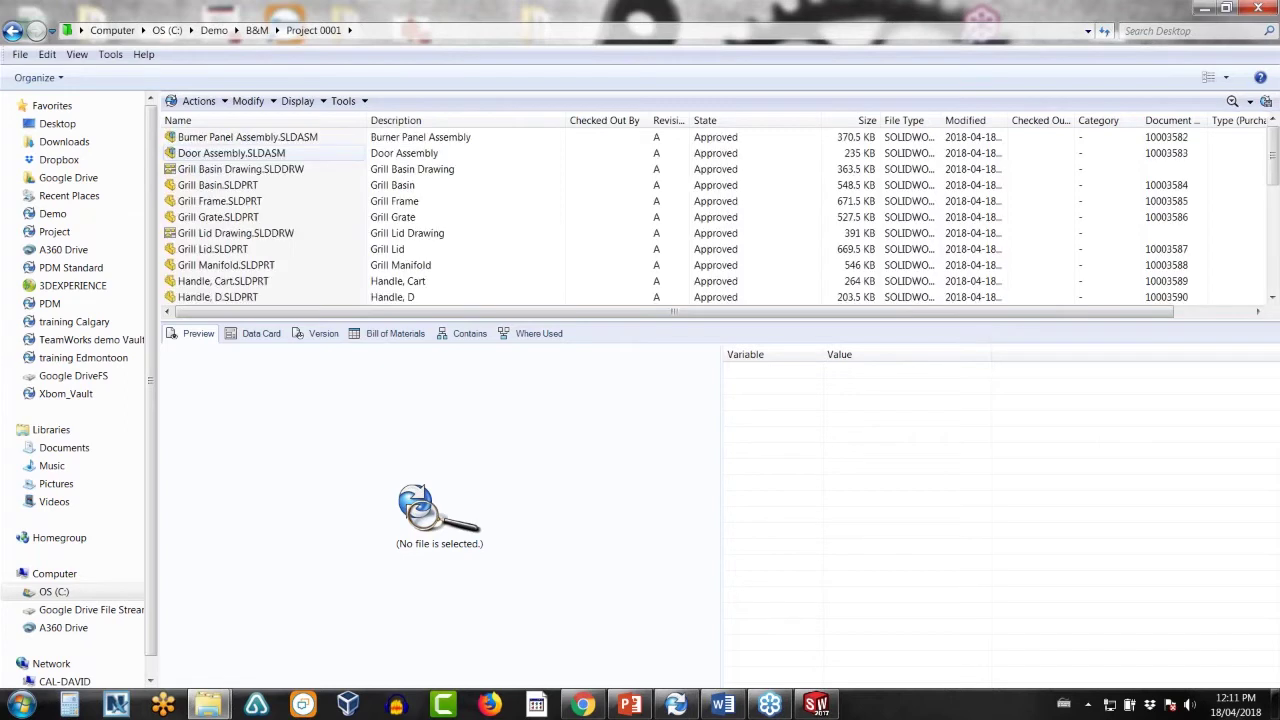
{"action": "left_click", "coordinate": [235, 263]}
{"action": "scroll", "coordinate": [235, 263], "scroll_direction": "down", "scroll_amount": 3}
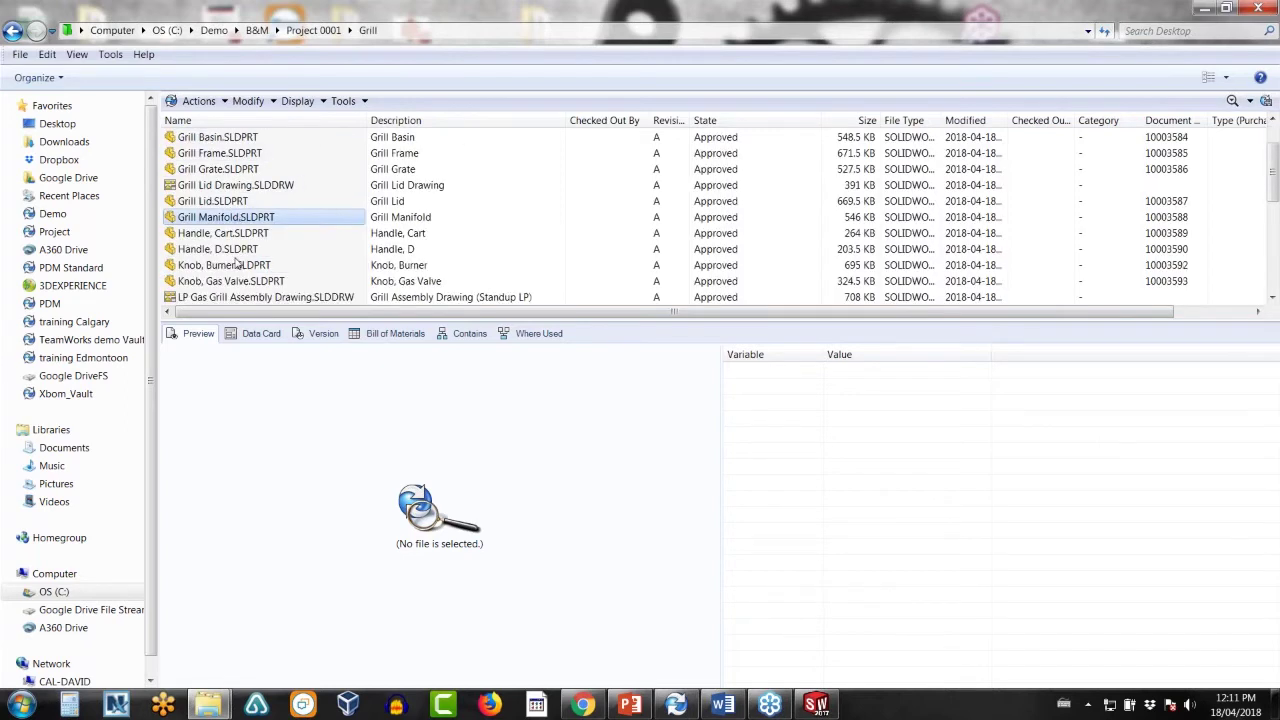
{"action": "left_click", "coordinate": [225, 234]}
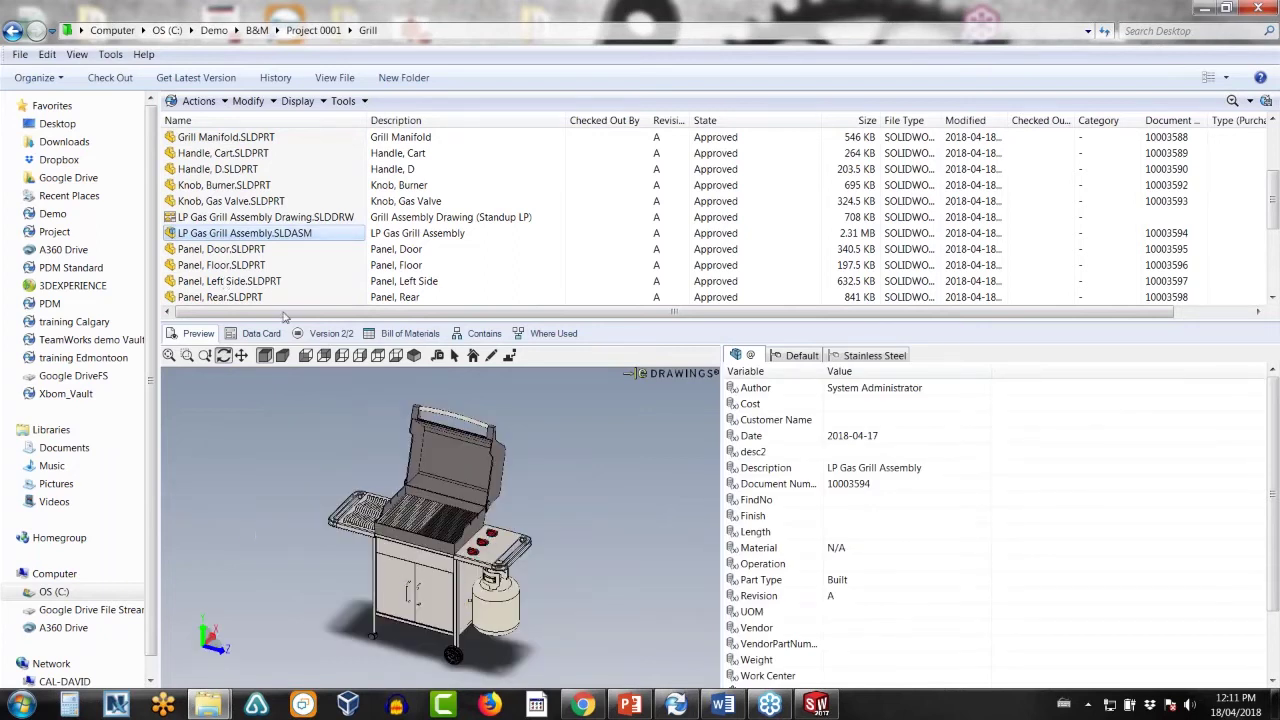
{"action": "scroll", "coordinate": [1273, 197], "scroll_direction": "up", "scroll_amount": 3}
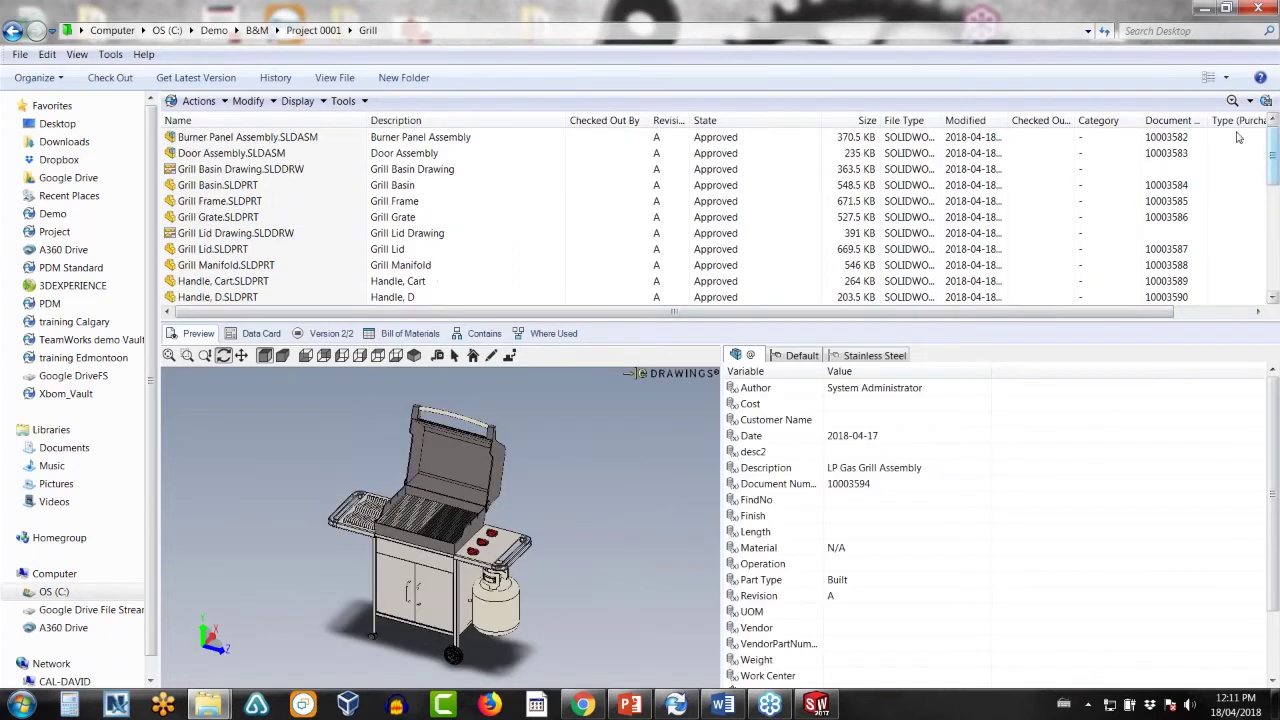
{"action": "left_click", "coordinate": [226, 139]}
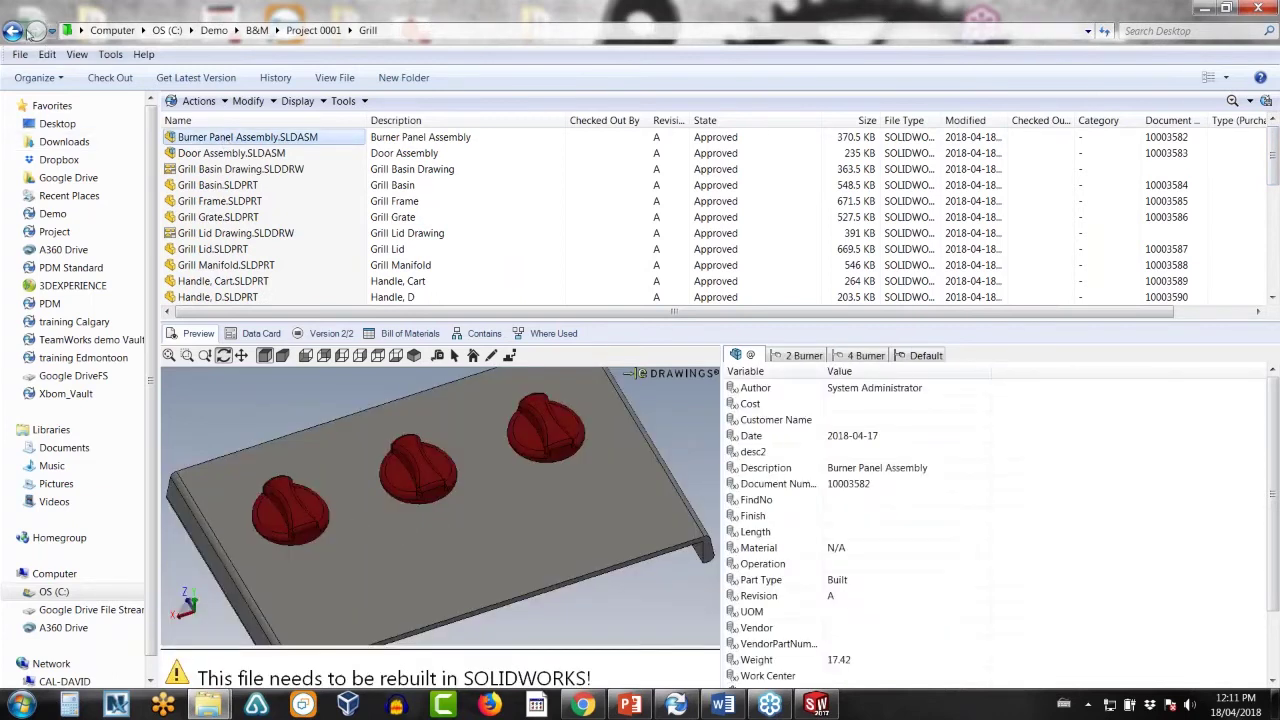
{"action": "left_click", "coordinate": [12, 31]}
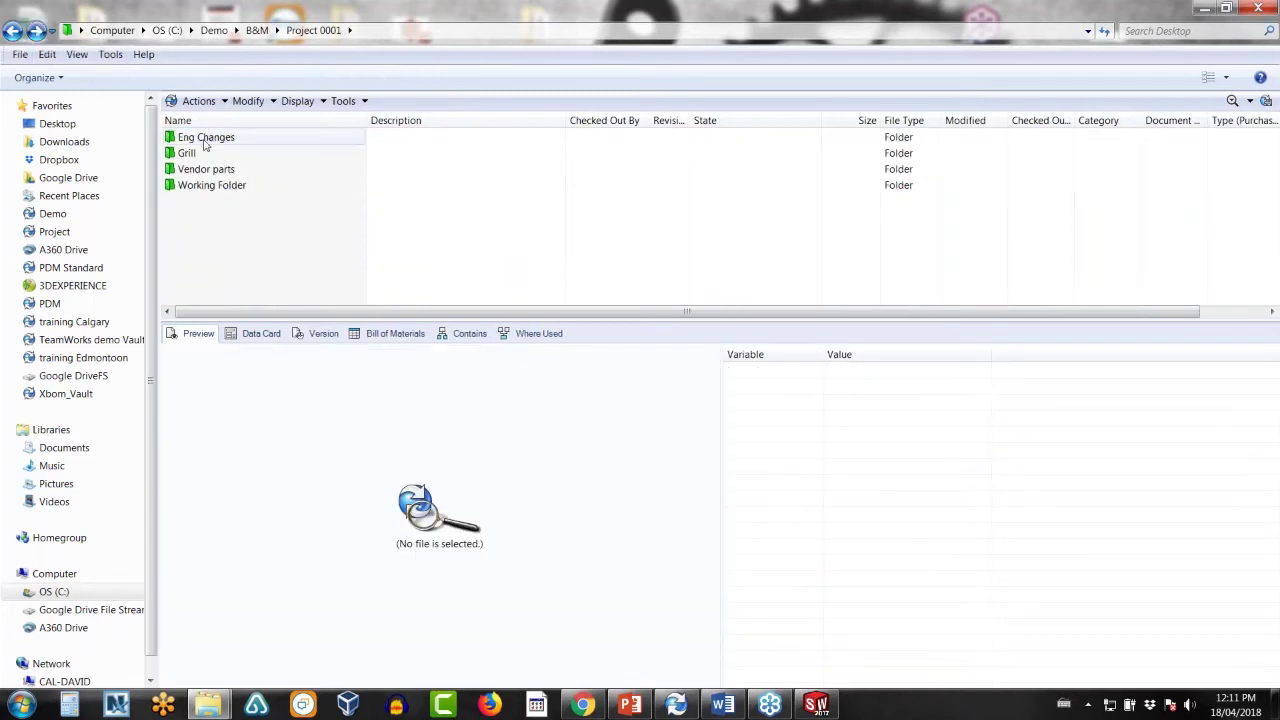
- Create ENG Change EC-1095.doc in Eng Changes described as 'Explore new burner panel design'
{"action": "double_click", "coordinate": [204, 142]}
{"action": "right_click", "coordinate": [228, 158]}
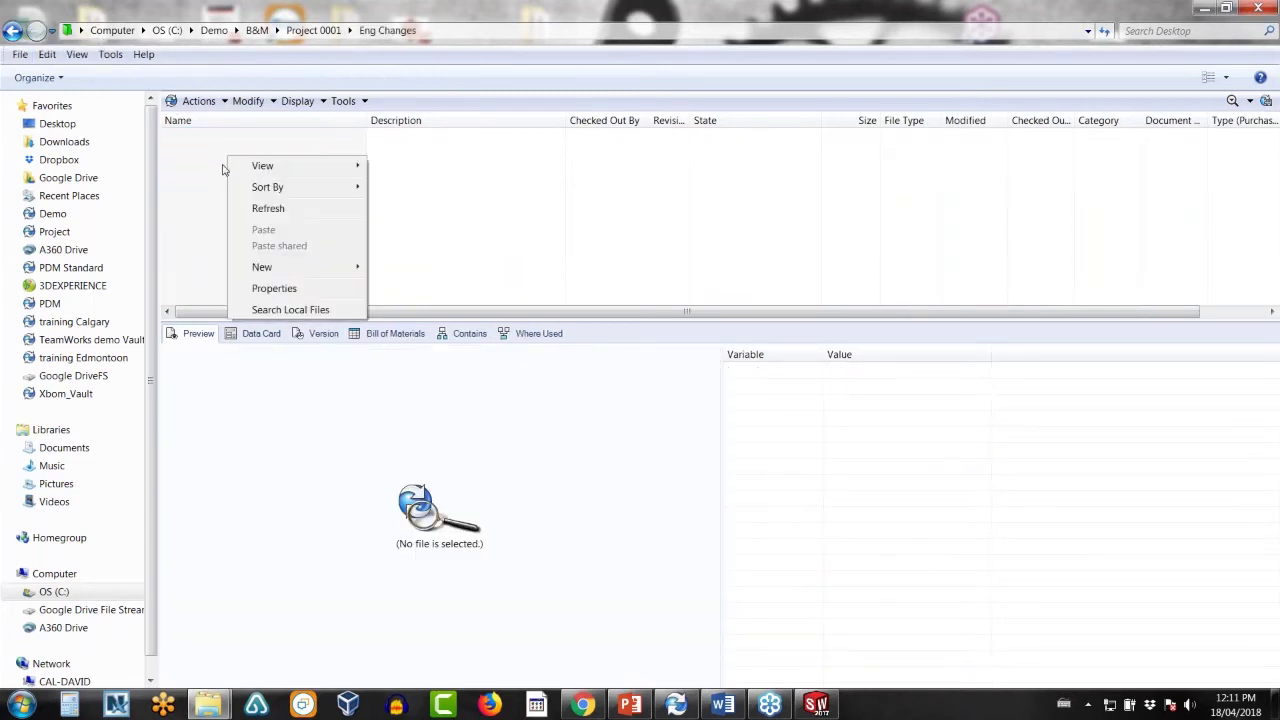
{"action": "mouse_move", "coordinate": [280, 267]}
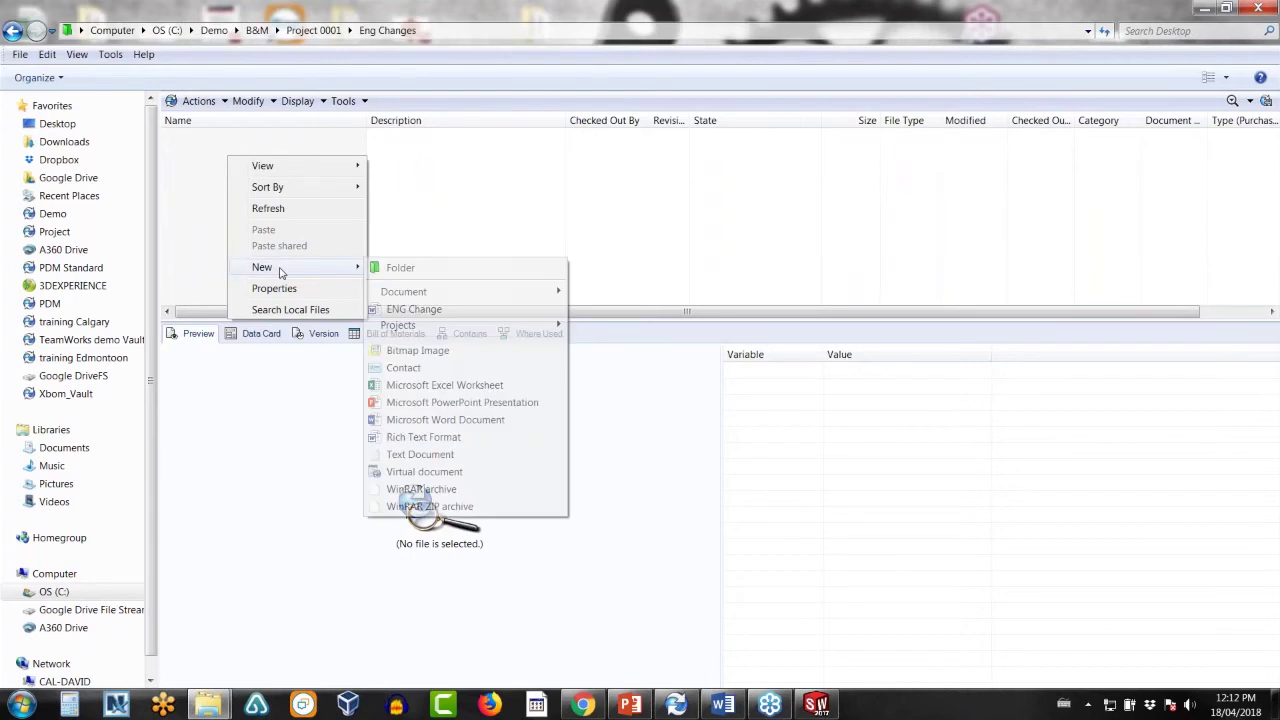
{"action": "left_click", "coordinate": [413, 309]}
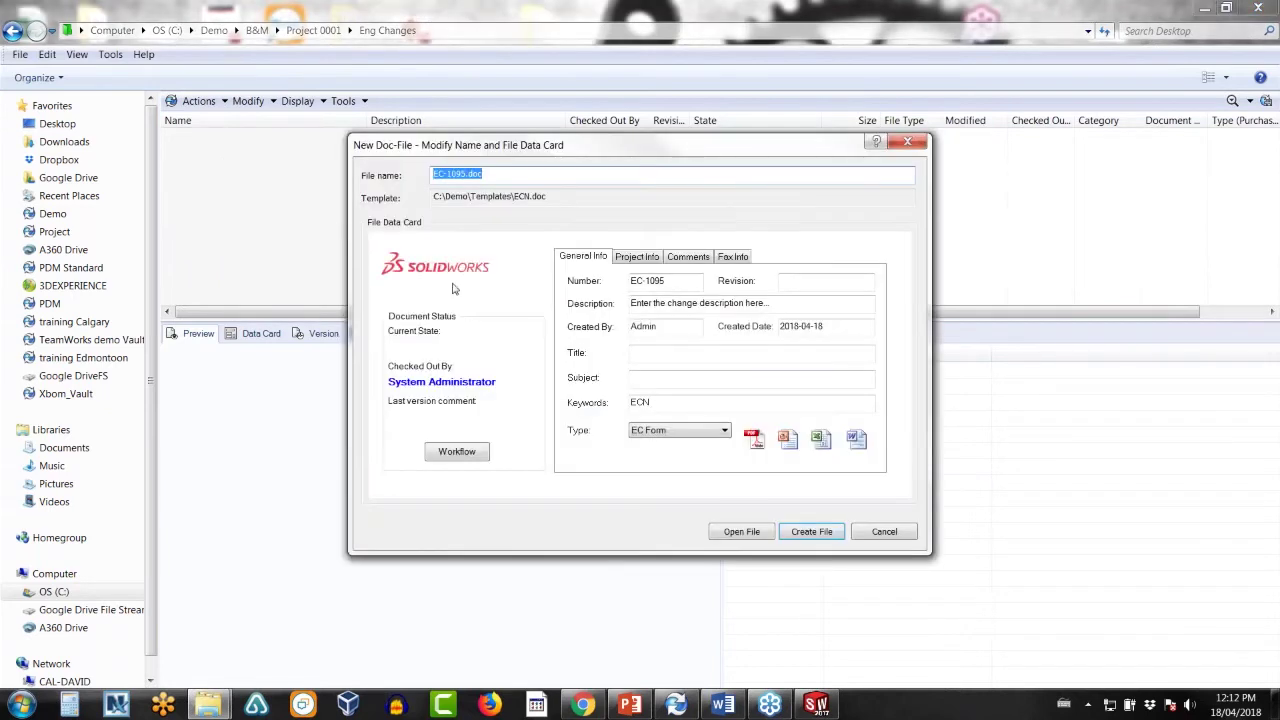
{"action": "key", "text": "Tab"}
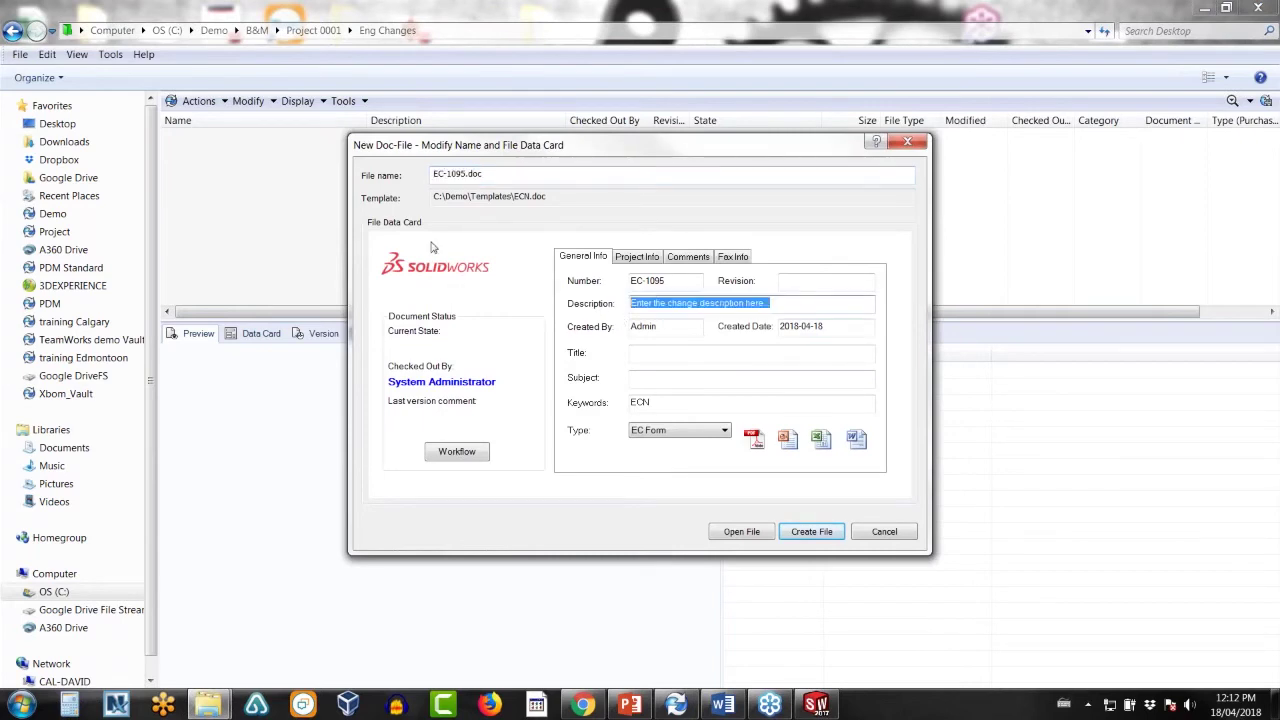
{"action": "type", "text": "Explore"}
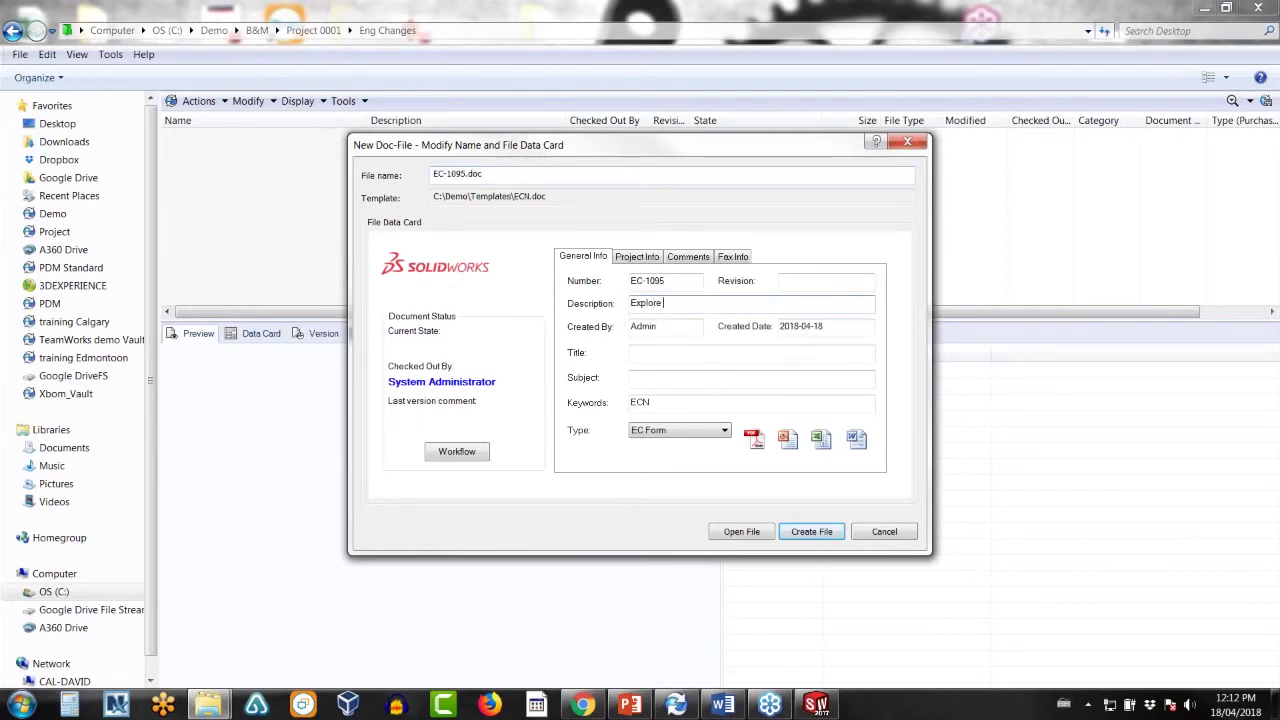
{"action": "type", "text": " new burner panel design"}
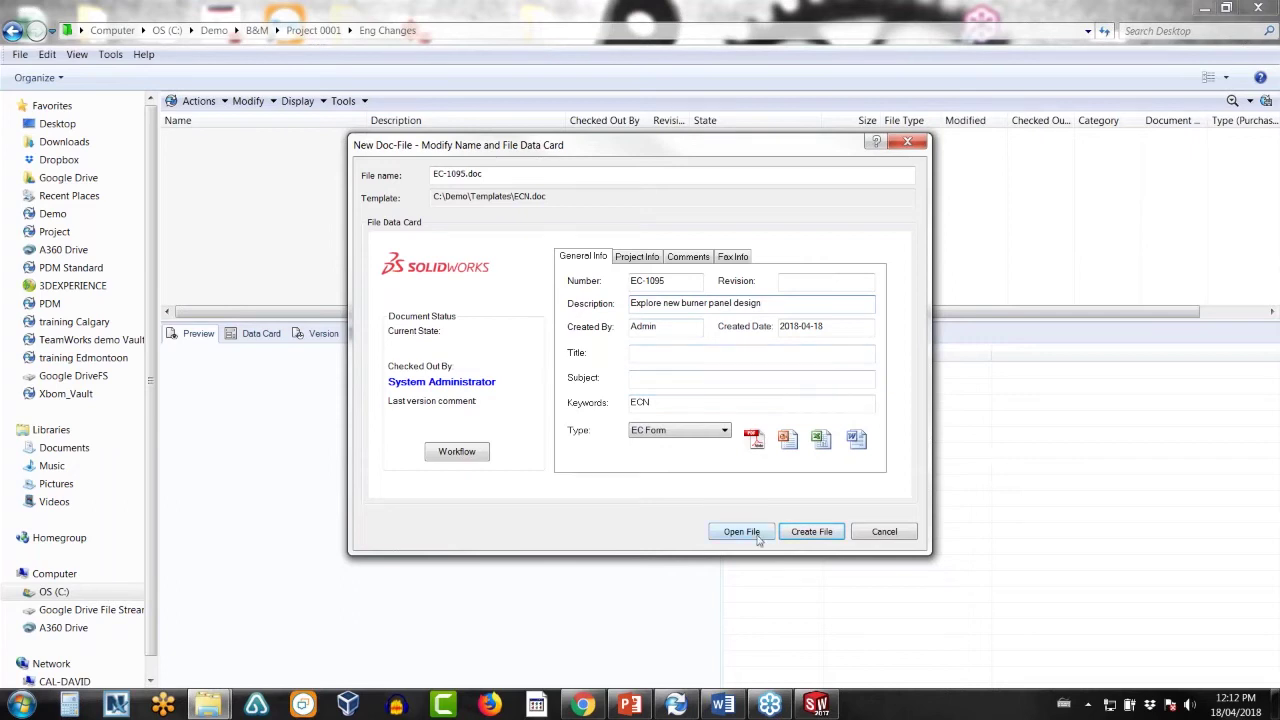
{"action": "left_click", "coordinate": [811, 532]}
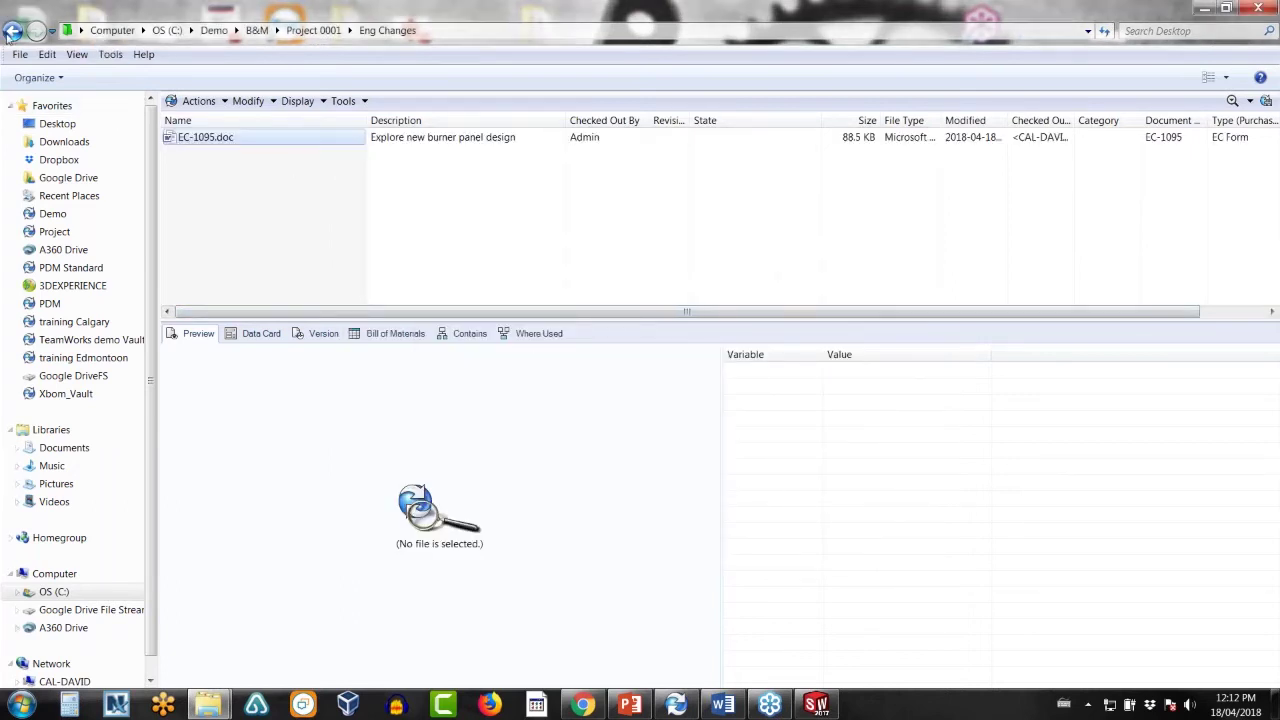
- Copy the Burner Panel Assembly from the Grill folder
{"action": "left_click", "coordinate": [11, 32]}
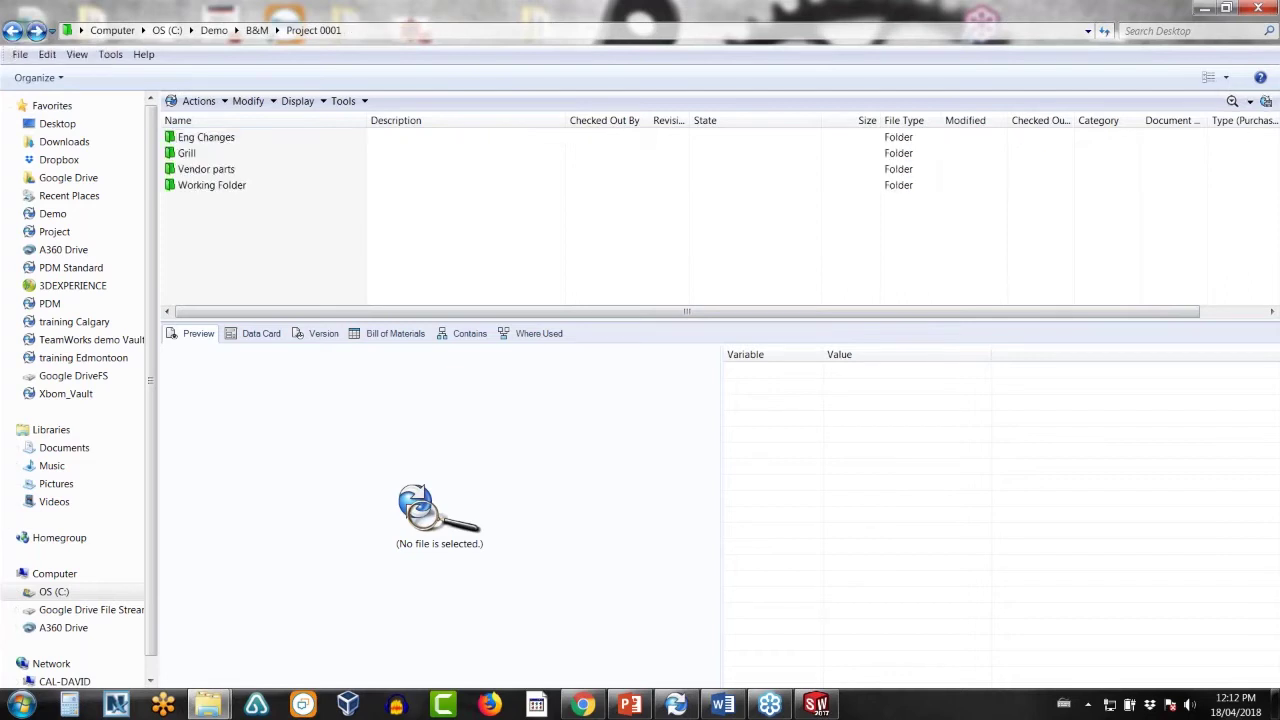
{"action": "double_click", "coordinate": [200, 153]}
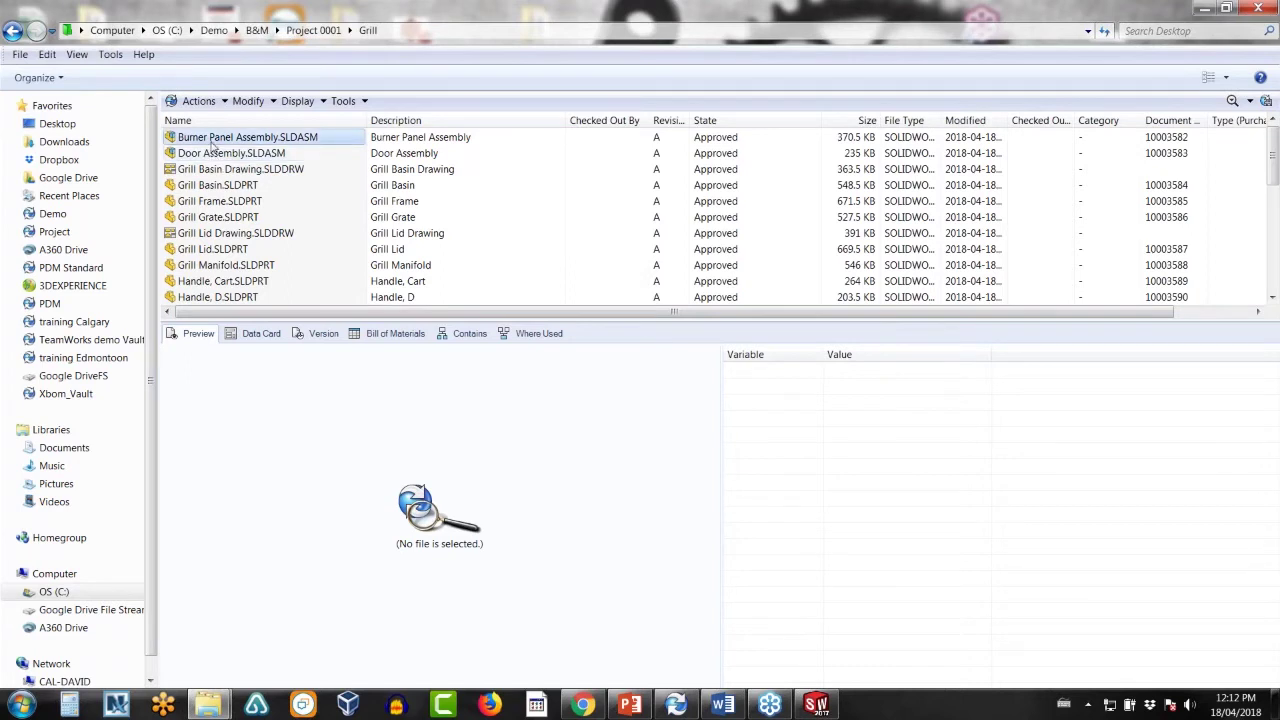
{"action": "right_click", "coordinate": [213, 145]}
{"action": "left_click", "coordinate": [245, 590]}
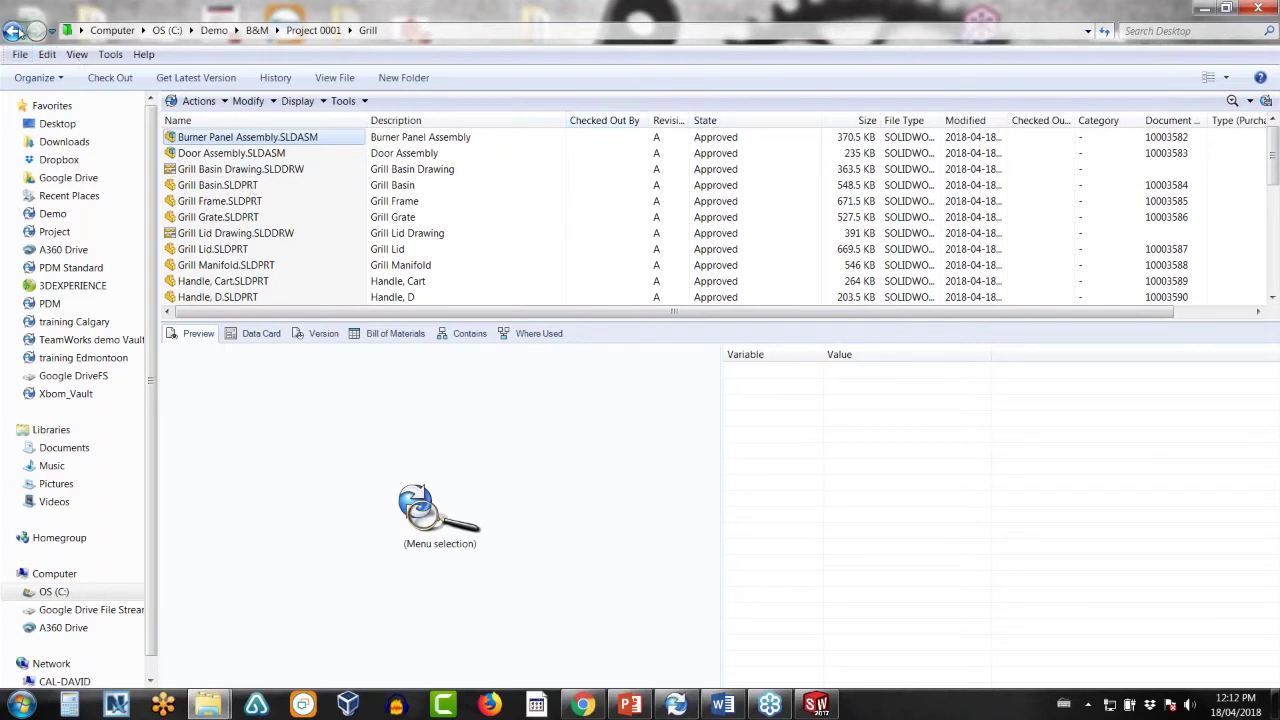
- Paste the Burner Panel Assembly as a file reference on EC-1095.doc in Eng Changes
{"action": "left_click", "coordinate": [14, 32]}
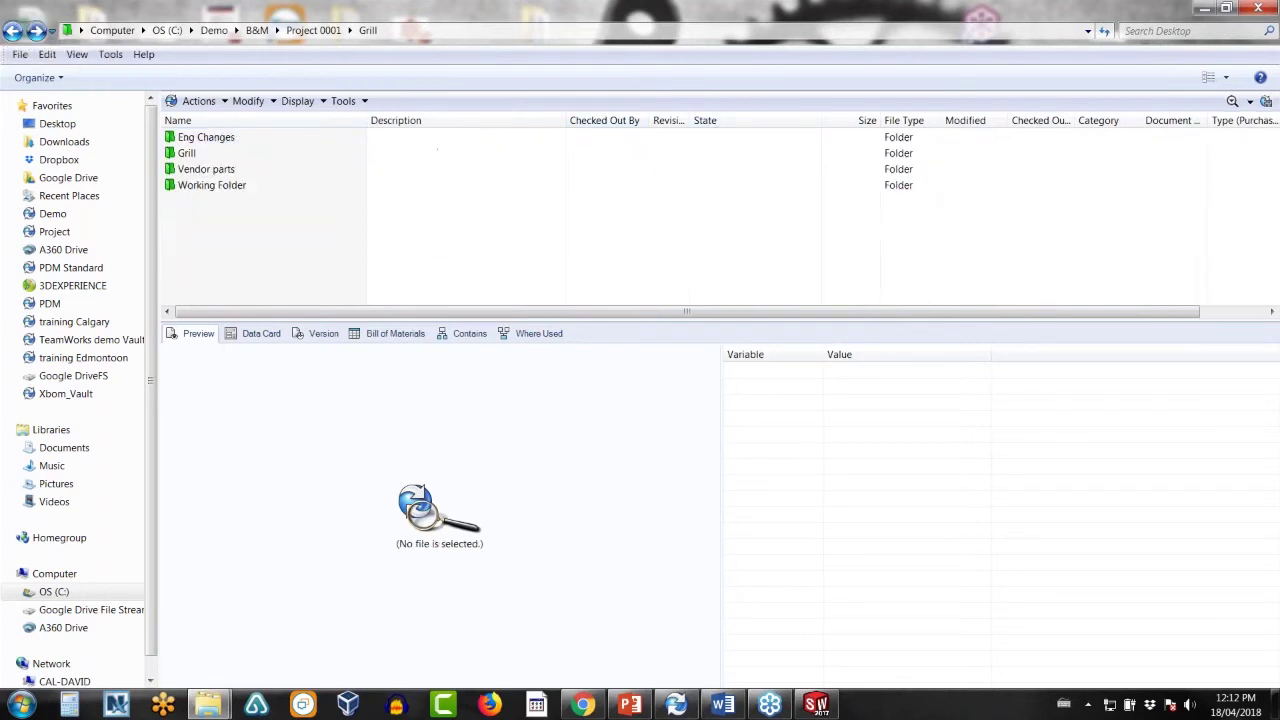
{"action": "left_click", "coordinate": [14, 32]}
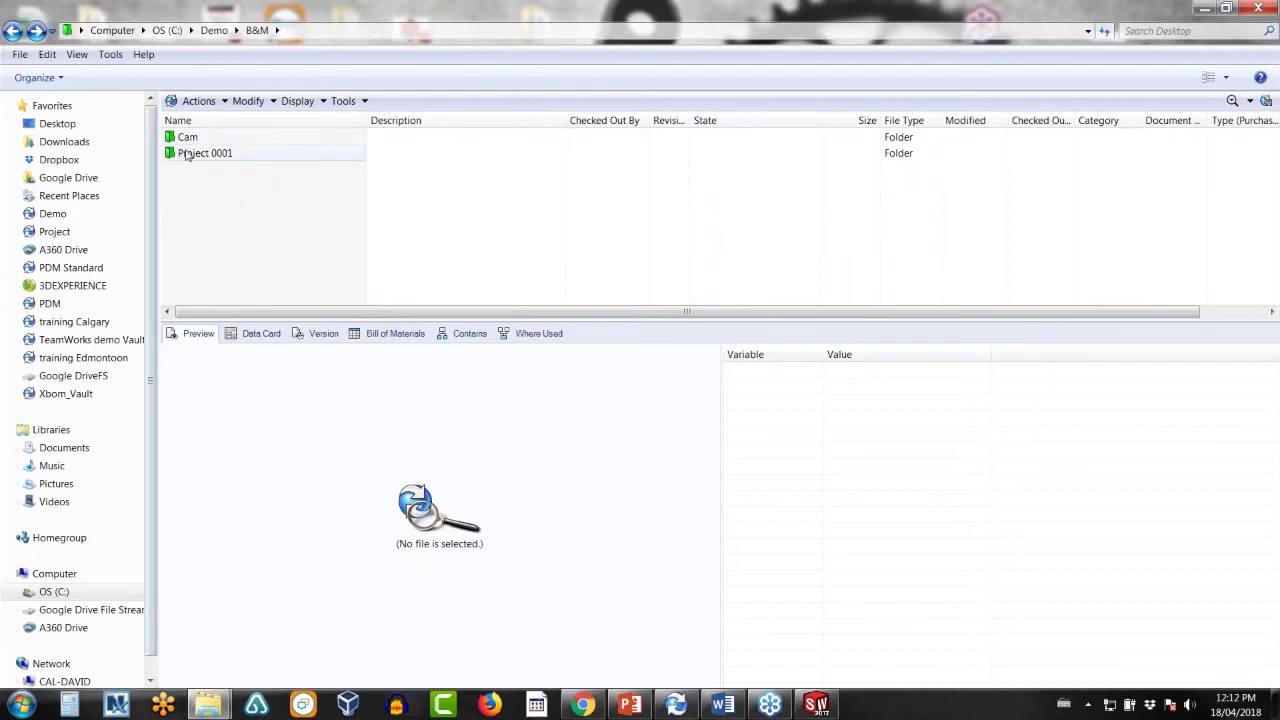
{"action": "double_click", "coordinate": [195, 153]}
{"action": "double_click", "coordinate": [205, 137]}
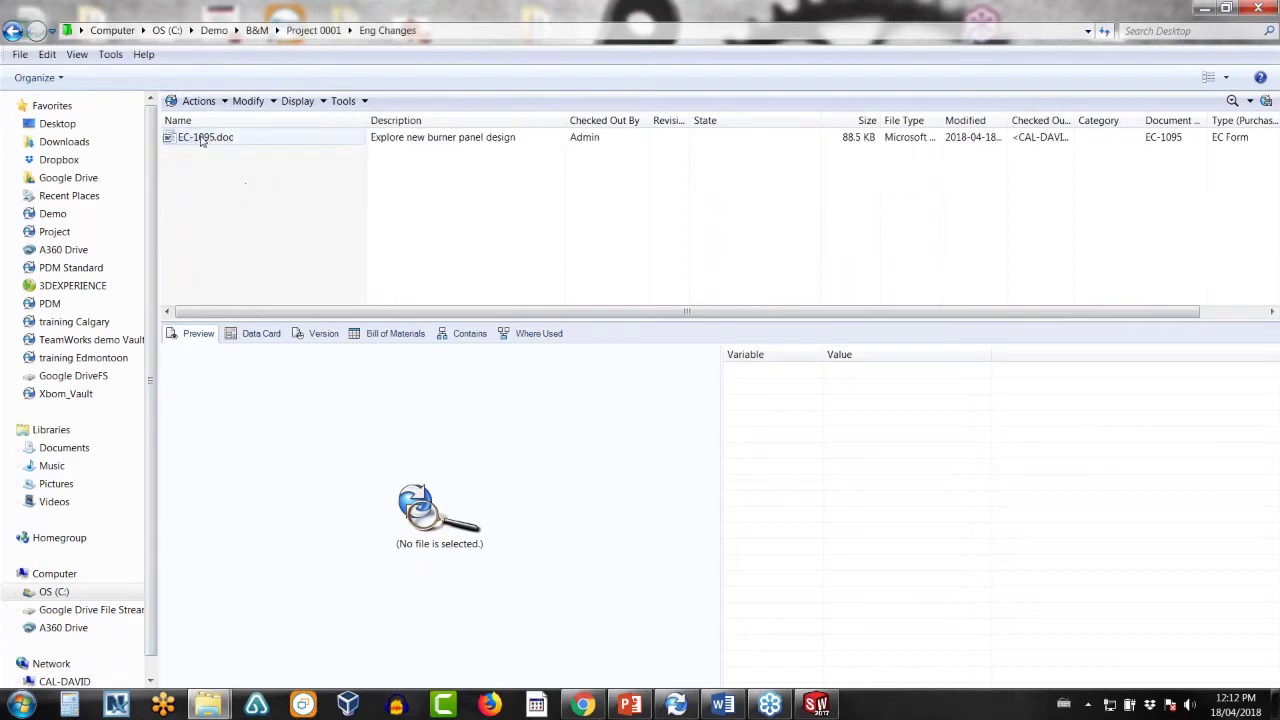
{"action": "right_click", "coordinate": [198, 138]}
{"action": "left_click", "coordinate": [262, 624]}
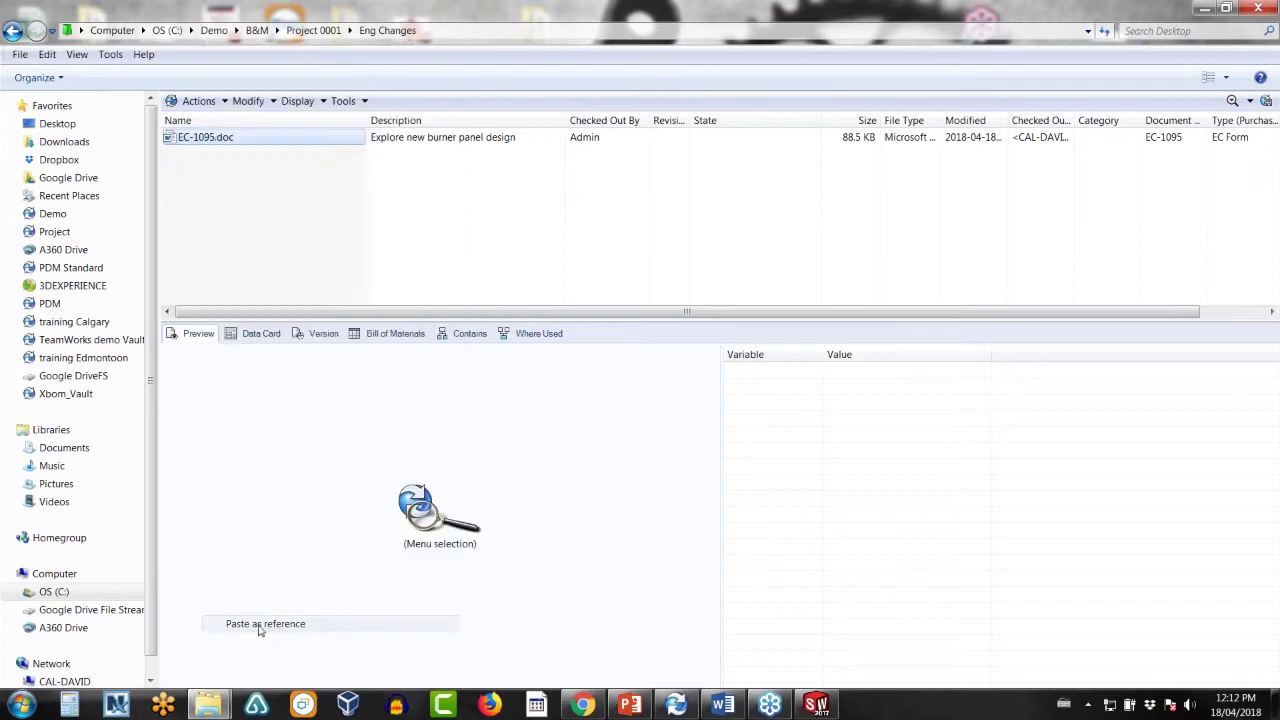
{"action": "left_click", "coordinate": [607, 383]}
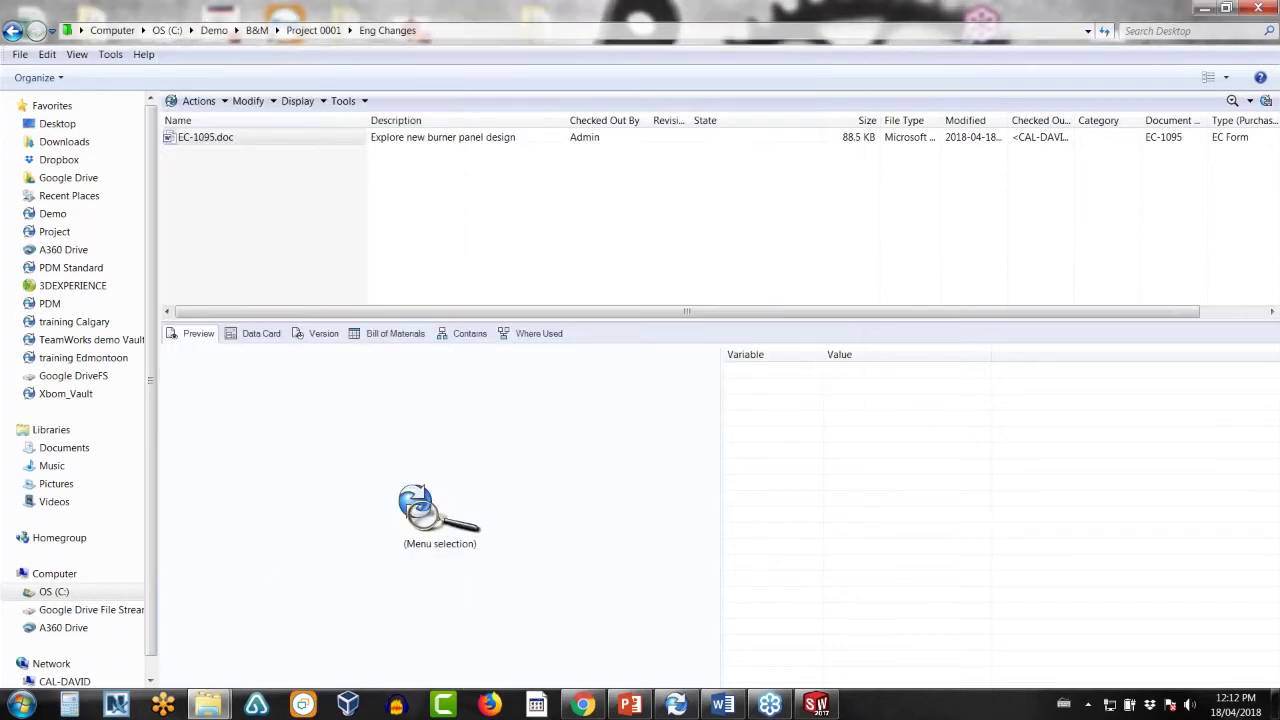
{"action": "right_click", "coordinate": [203, 142]}
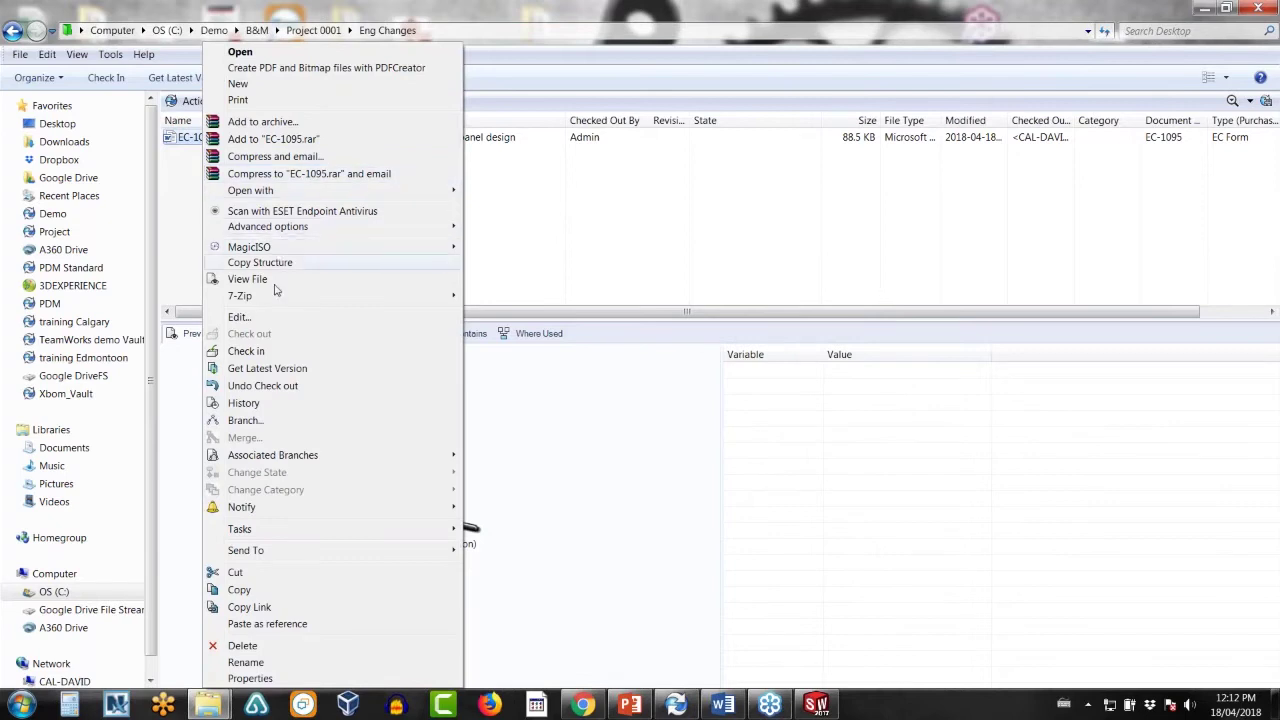
- Check in EC-1095.doc with its reference and view the files it contains
{"action": "left_click", "coordinate": [240, 351]}
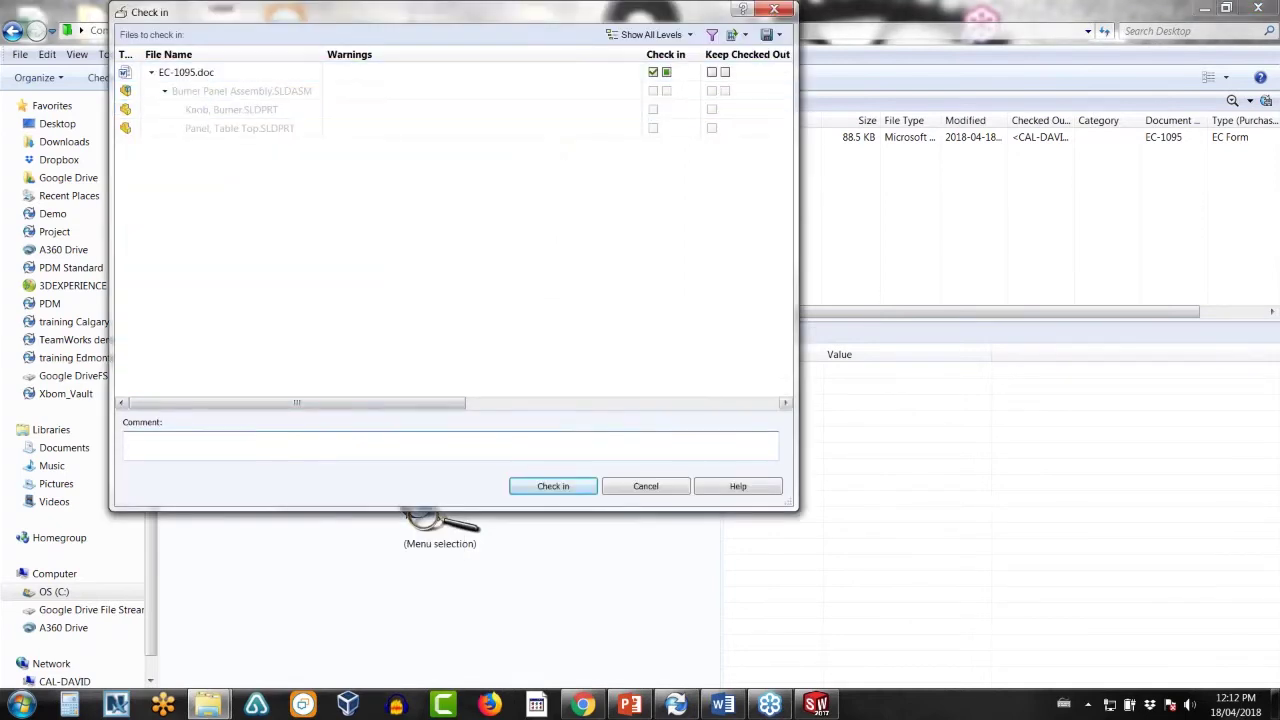
{"action": "left_click", "coordinate": [569, 487]}
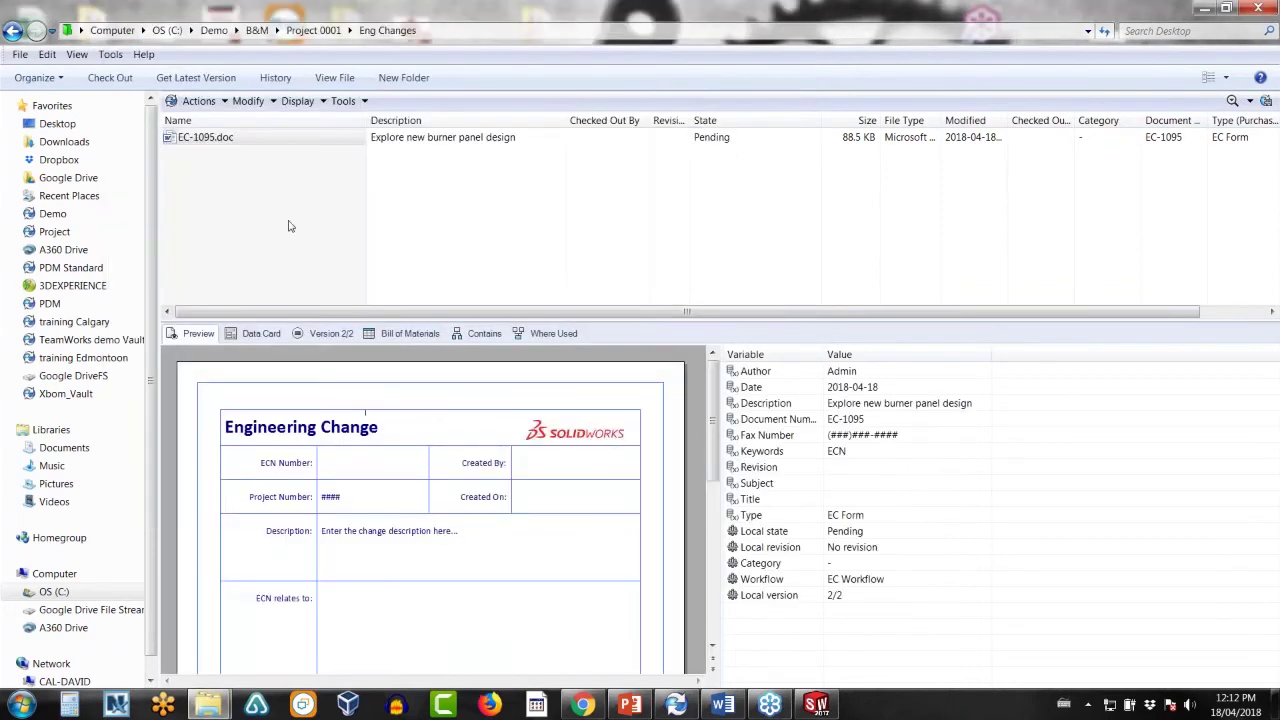
{"action": "left_click", "coordinate": [488, 334]}
- Send EC-1095.doc through the Send to Engineering transition, notifying a team member
{"action": "right_click", "coordinate": [197, 141]}
{"action": "mouse_move", "coordinate": [334, 474]}
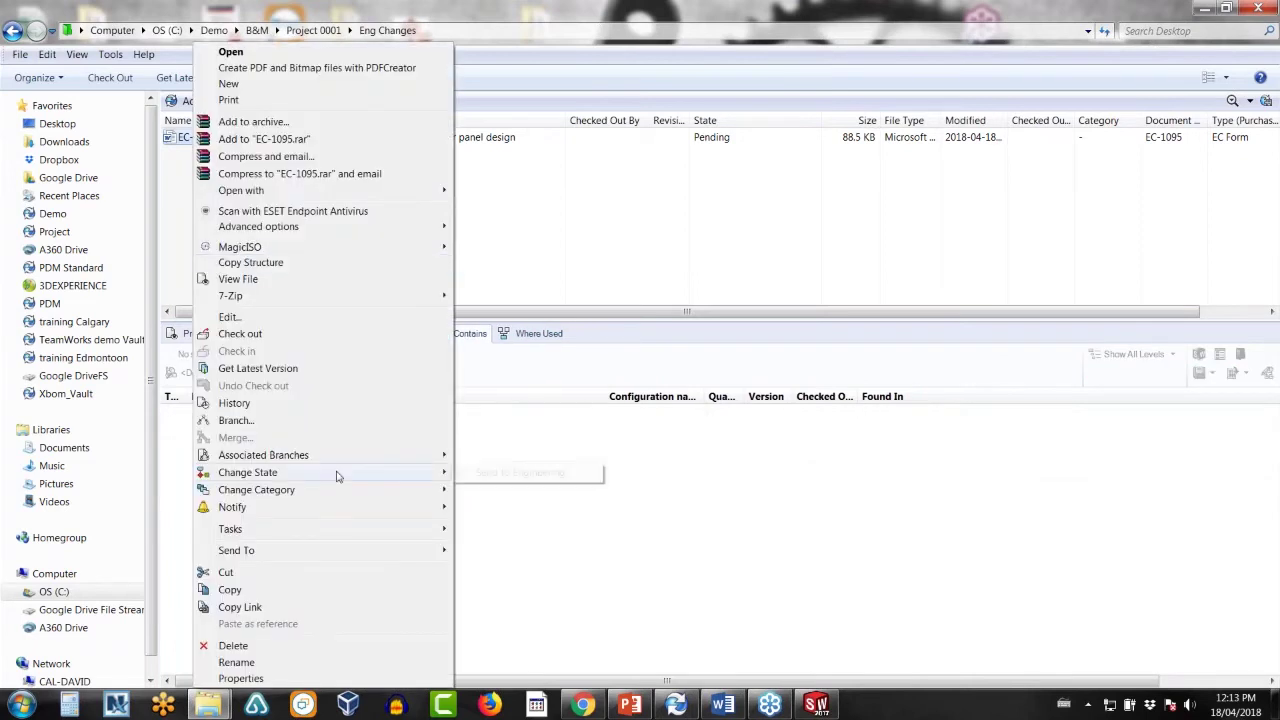
{"action": "left_click", "coordinate": [514, 474]}
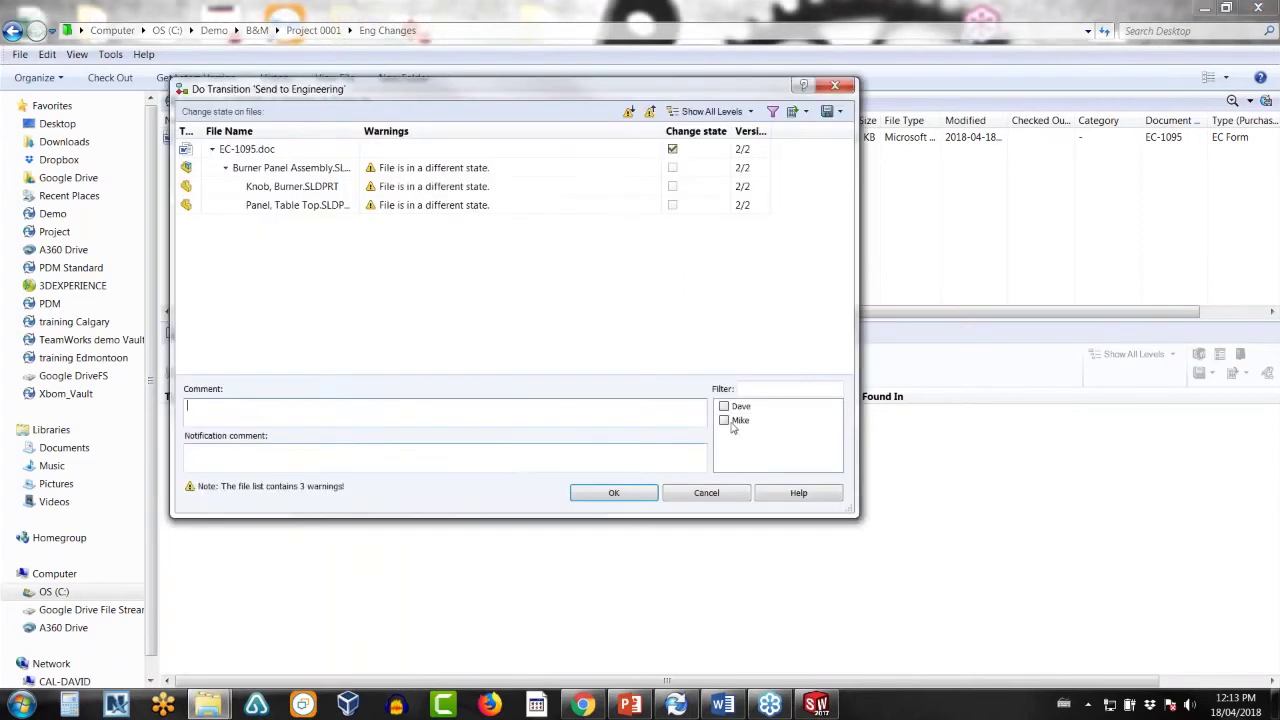
{"action": "left_click", "coordinate": [724, 420]}
{"action": "left_click", "coordinate": [614, 492]}
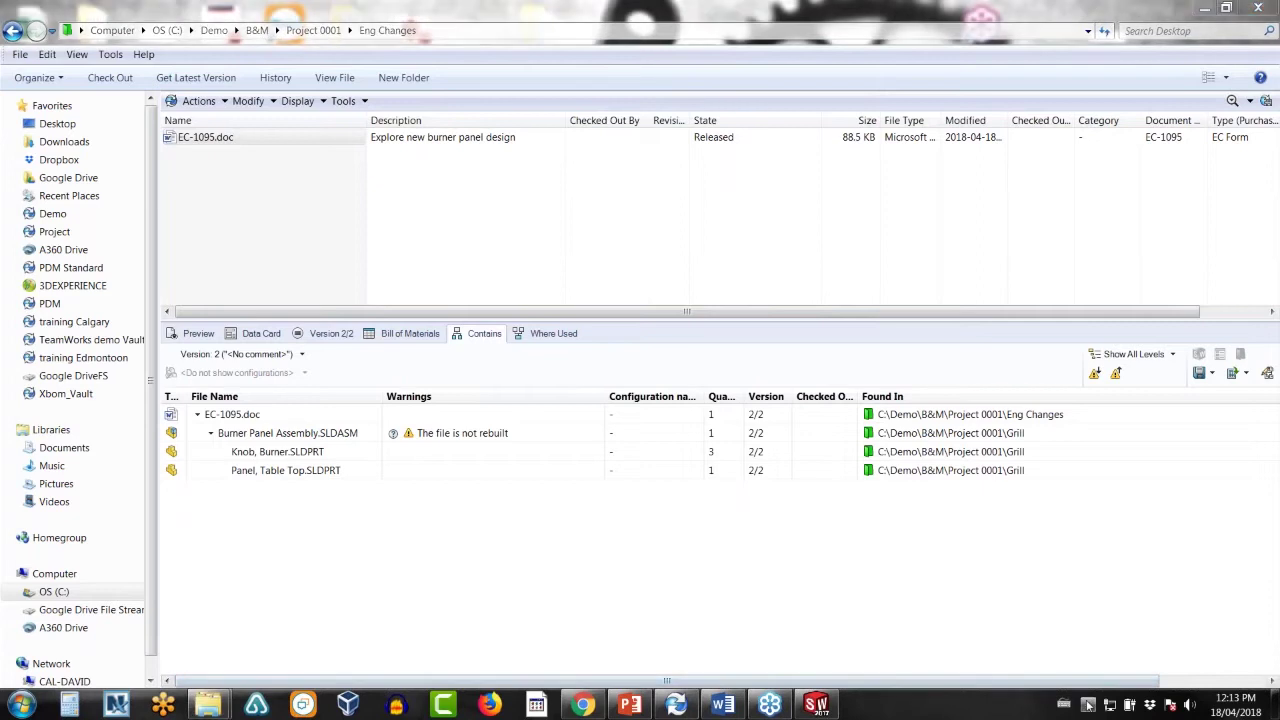
{"action": "left_click", "coordinate": [1088, 704]}
- Log back in to the Demo vault and follow the release notification's Eng Changes folder link
{"action": "right_click", "coordinate": [1114, 598]}
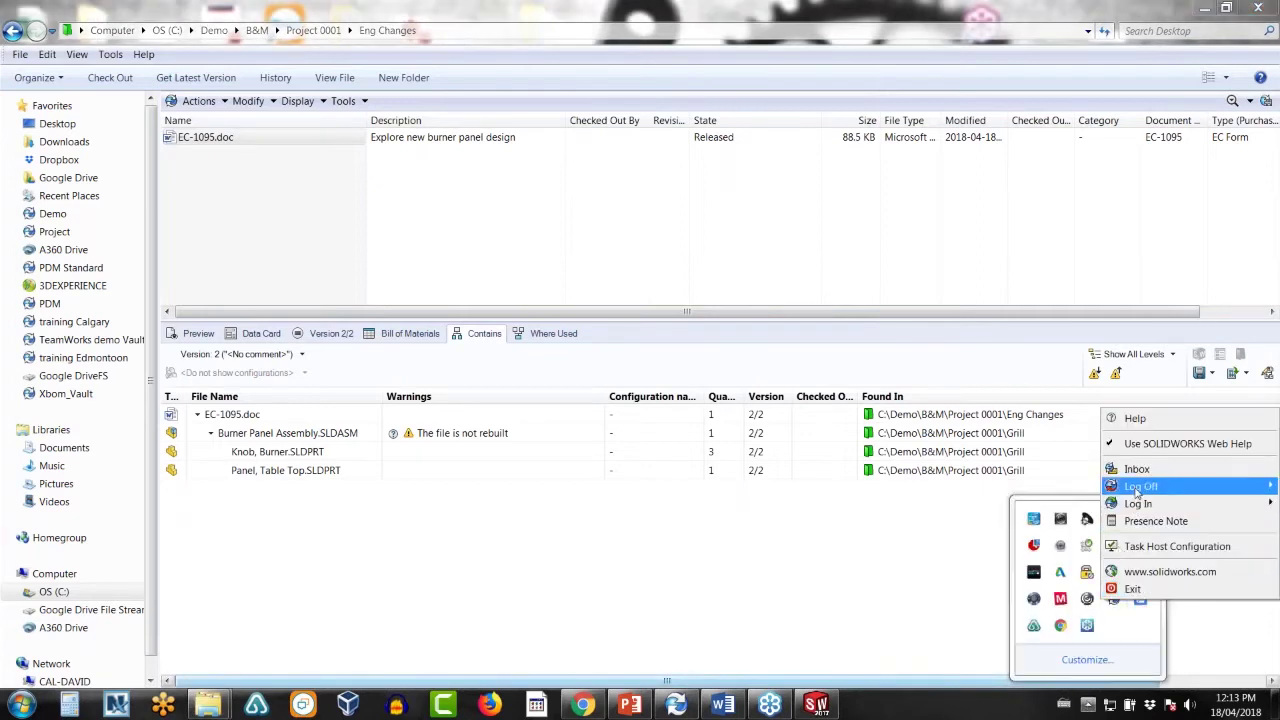
{"action": "mouse_move", "coordinate": [1136, 504]}
{"action": "left_click", "coordinate": [1050, 487]}
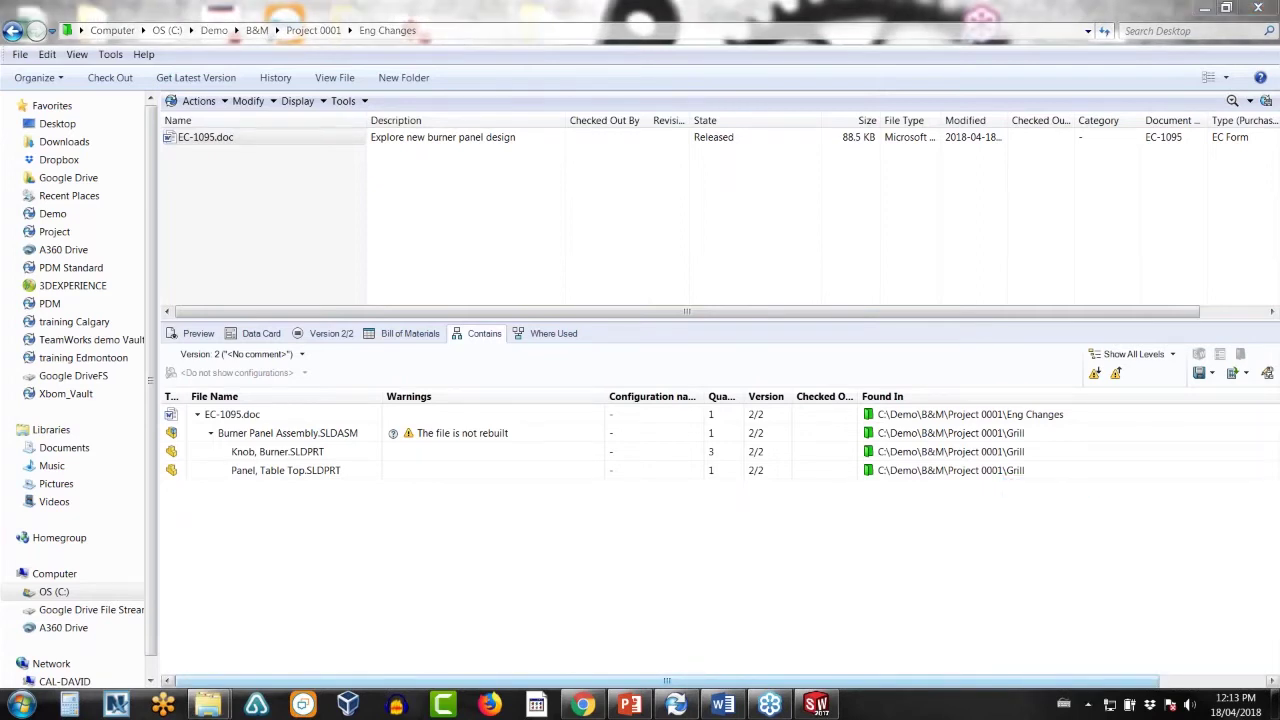
{"action": "left_click", "coordinate": [44, 217]}
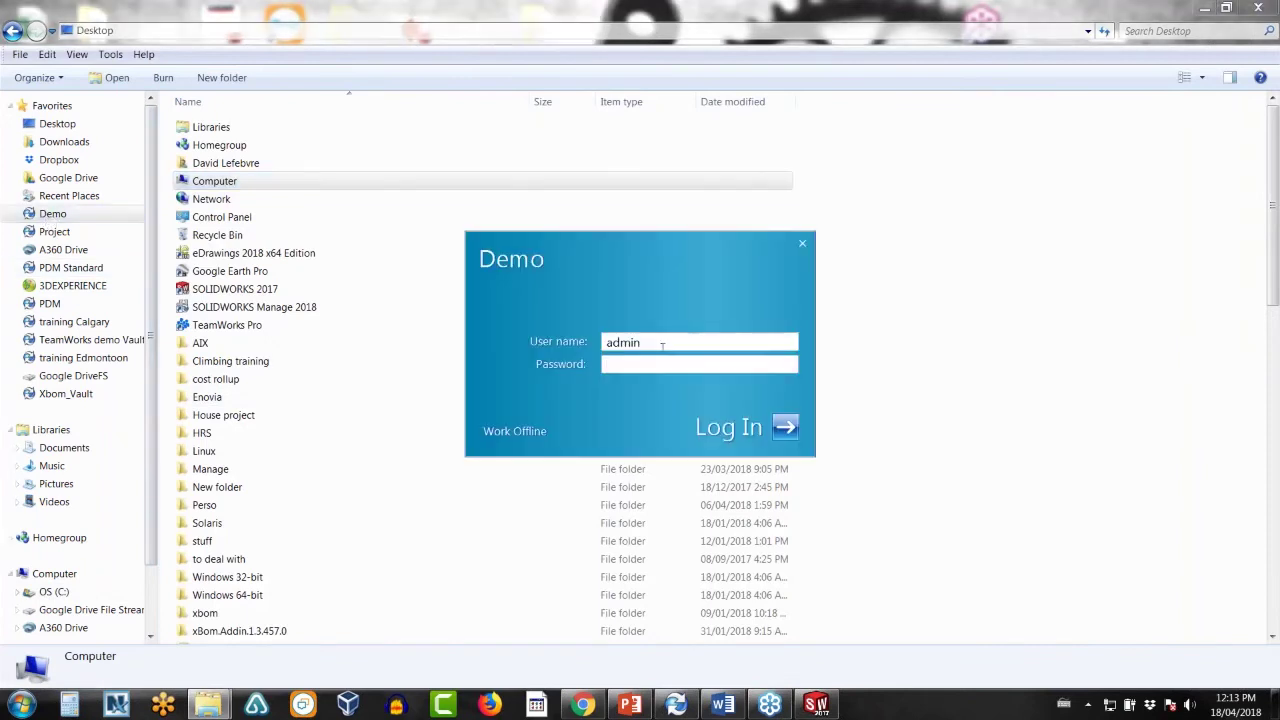
{"action": "type", "text": "mik"}
{"action": "key", "text": "Return"}
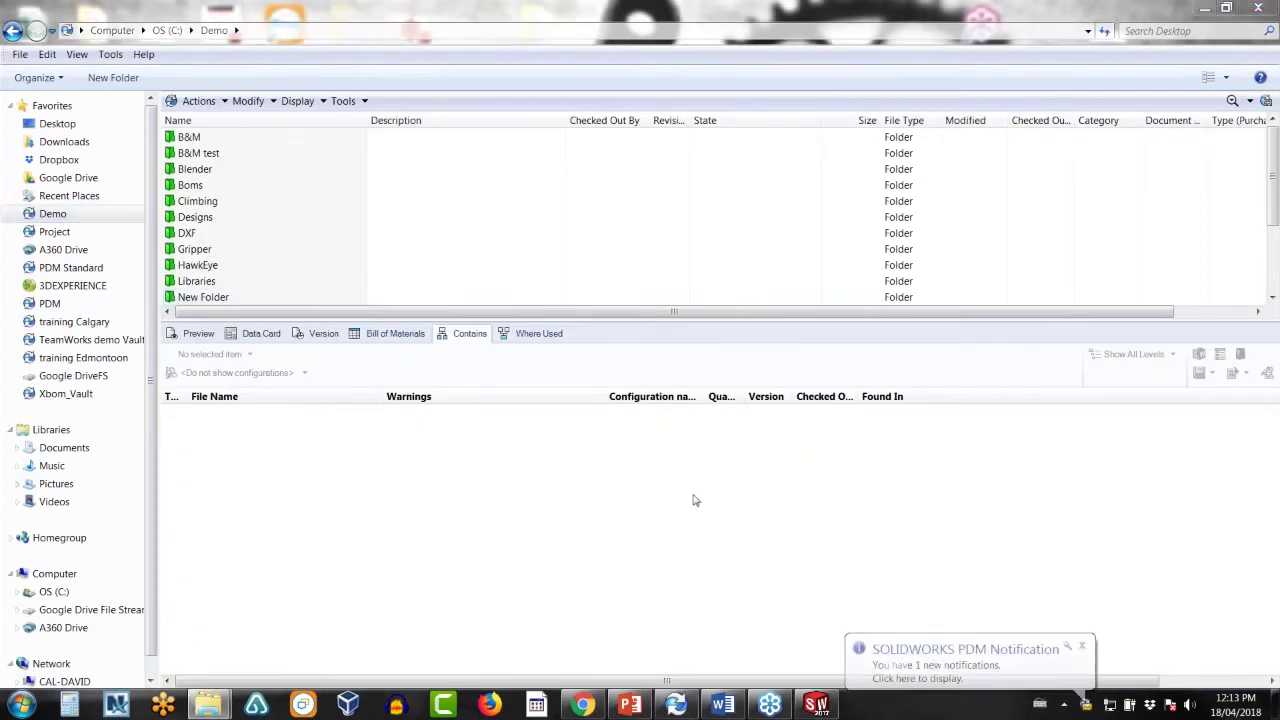
{"action": "left_click", "coordinate": [922, 653]}
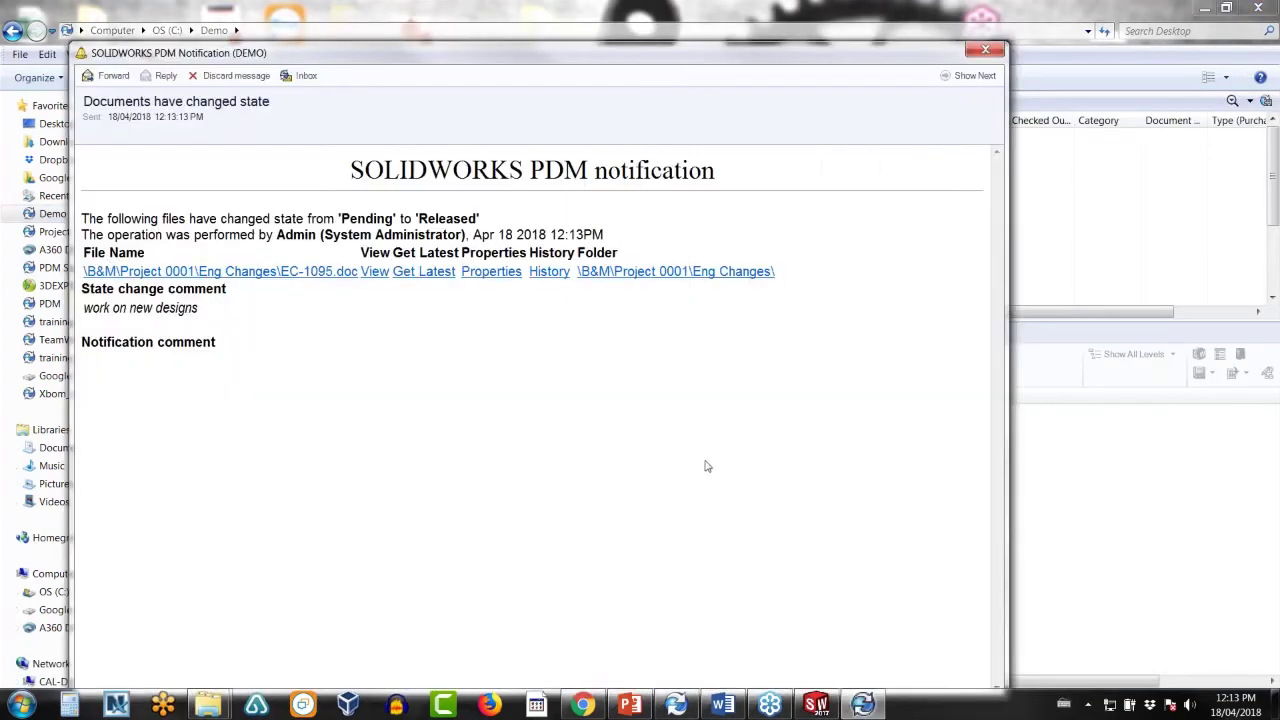
{"action": "left_click", "coordinate": [648, 278]}
- Browse from EC-1095.doc's Contains list to the Burner Panel Assembly in the Grill folder
{"action": "left_click", "coordinate": [985, 50]}
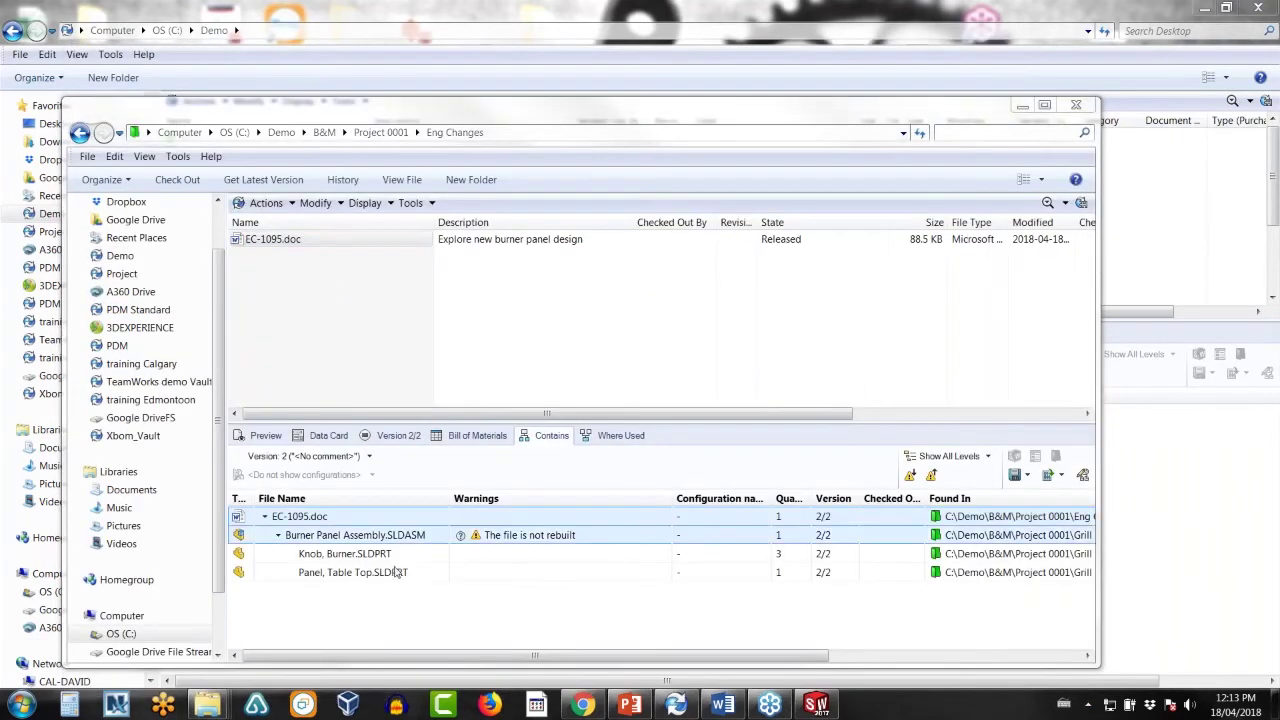
{"action": "left_click", "coordinate": [366, 537]}
{"action": "right_click", "coordinate": [366, 541]}
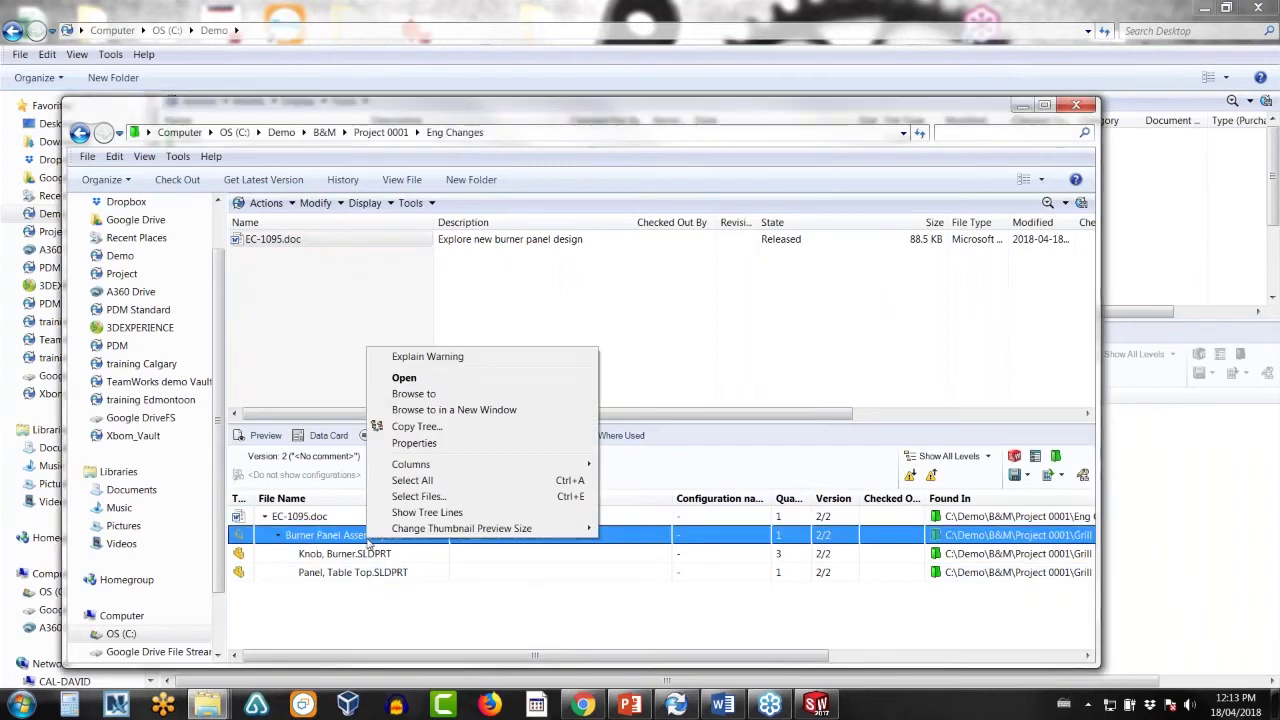
{"action": "left_click", "coordinate": [429, 395]}
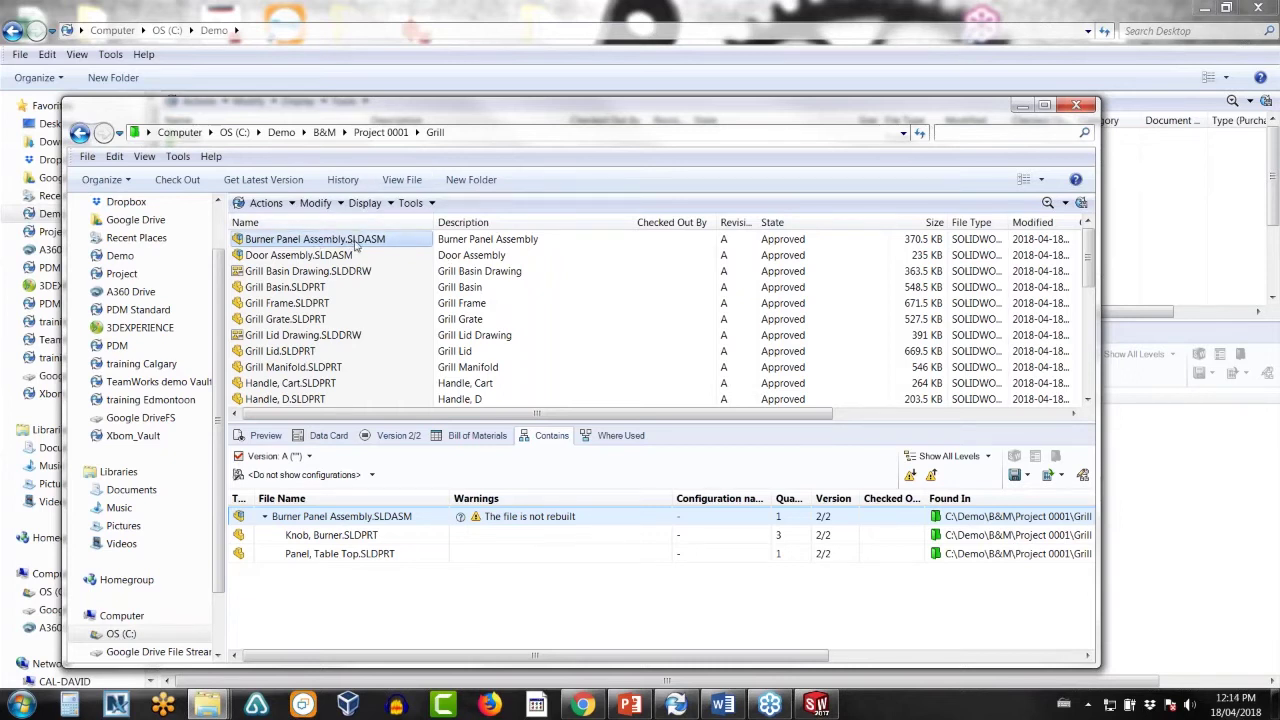
- Start a branch of the Burner Panel Assembly named 'Burner Panel design 2' with prefix 'Desing2 - '
{"action": "right_click", "coordinate": [354, 244]}
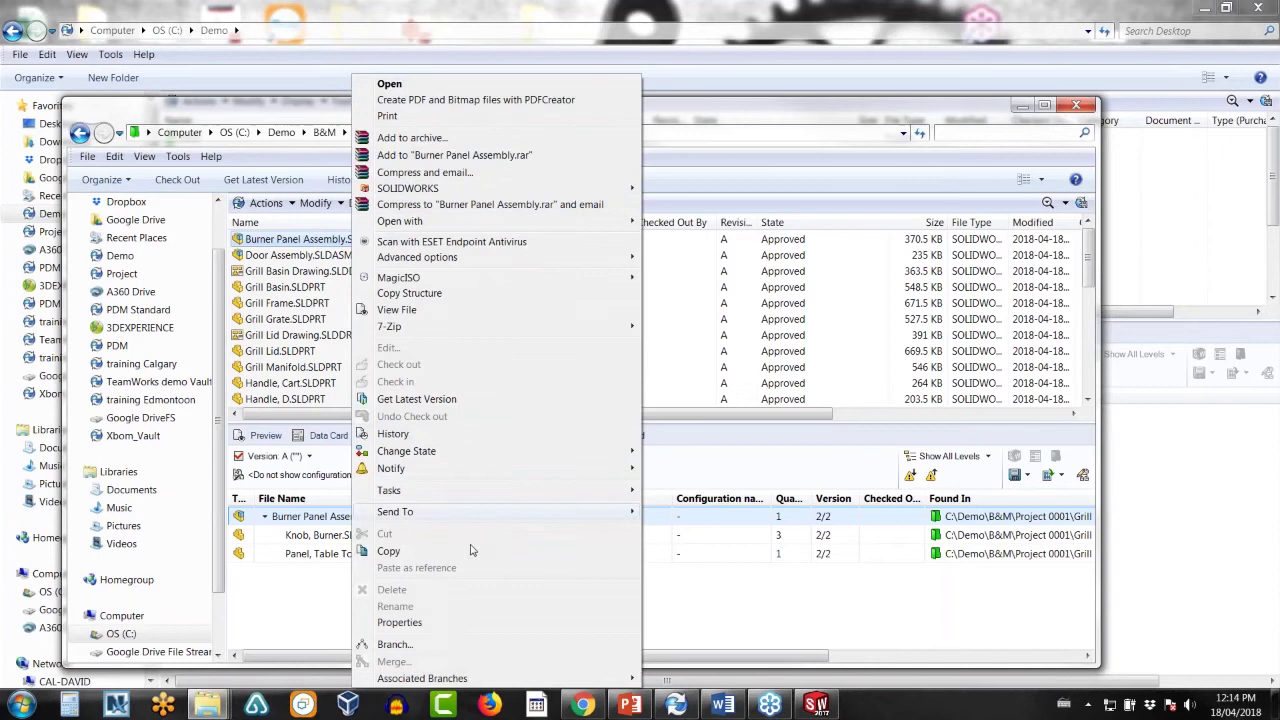
{"action": "left_click", "coordinate": [413, 646]}
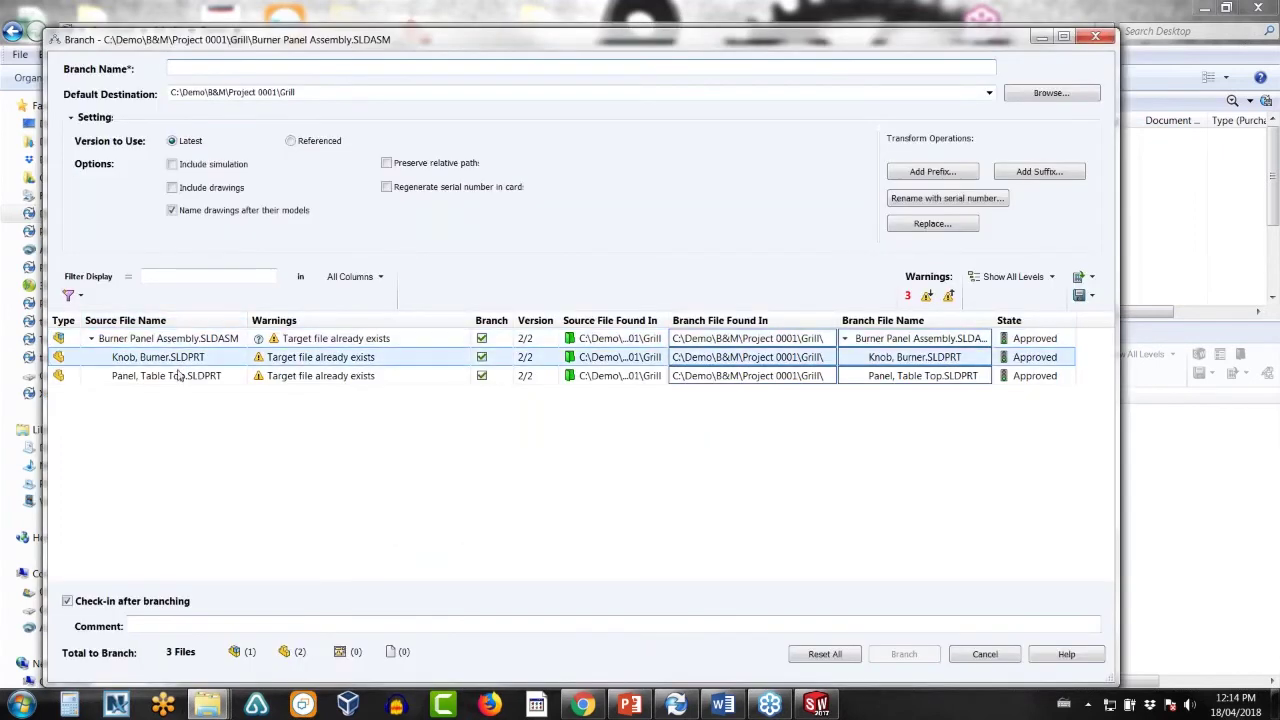
{"action": "left_click", "coordinate": [178, 372]}
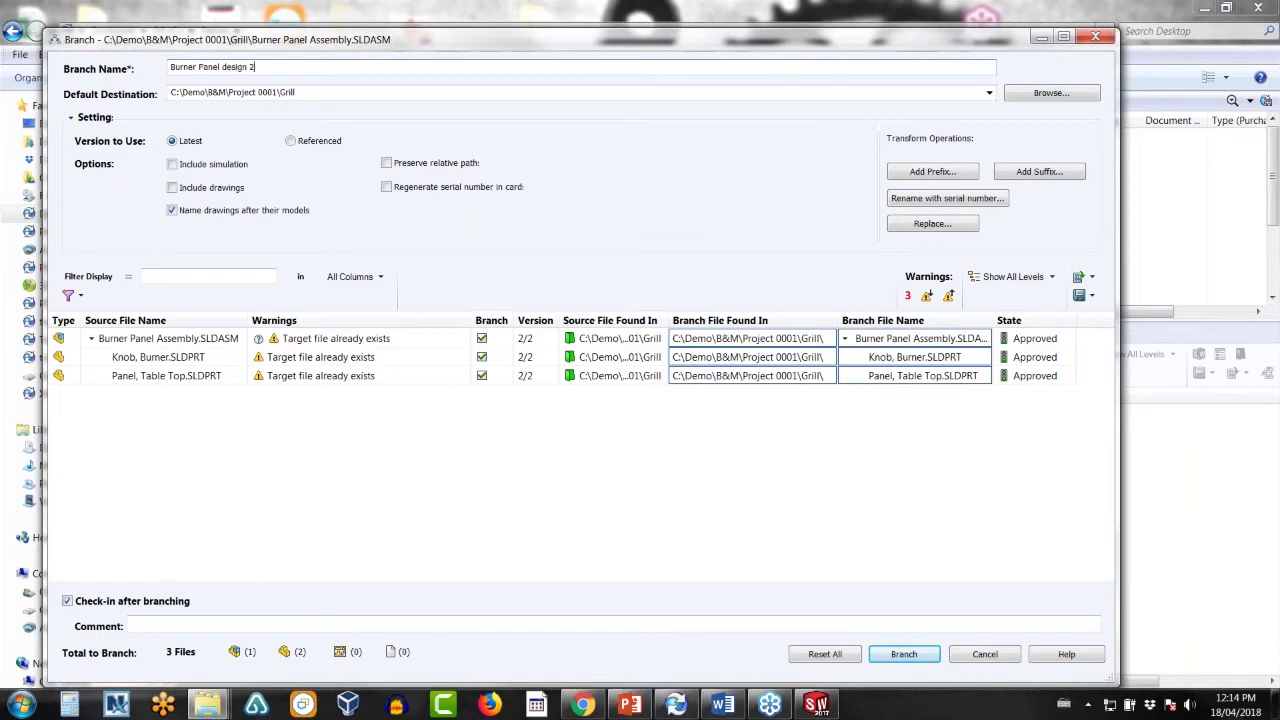
{"action": "left_click", "coordinate": [955, 172]}
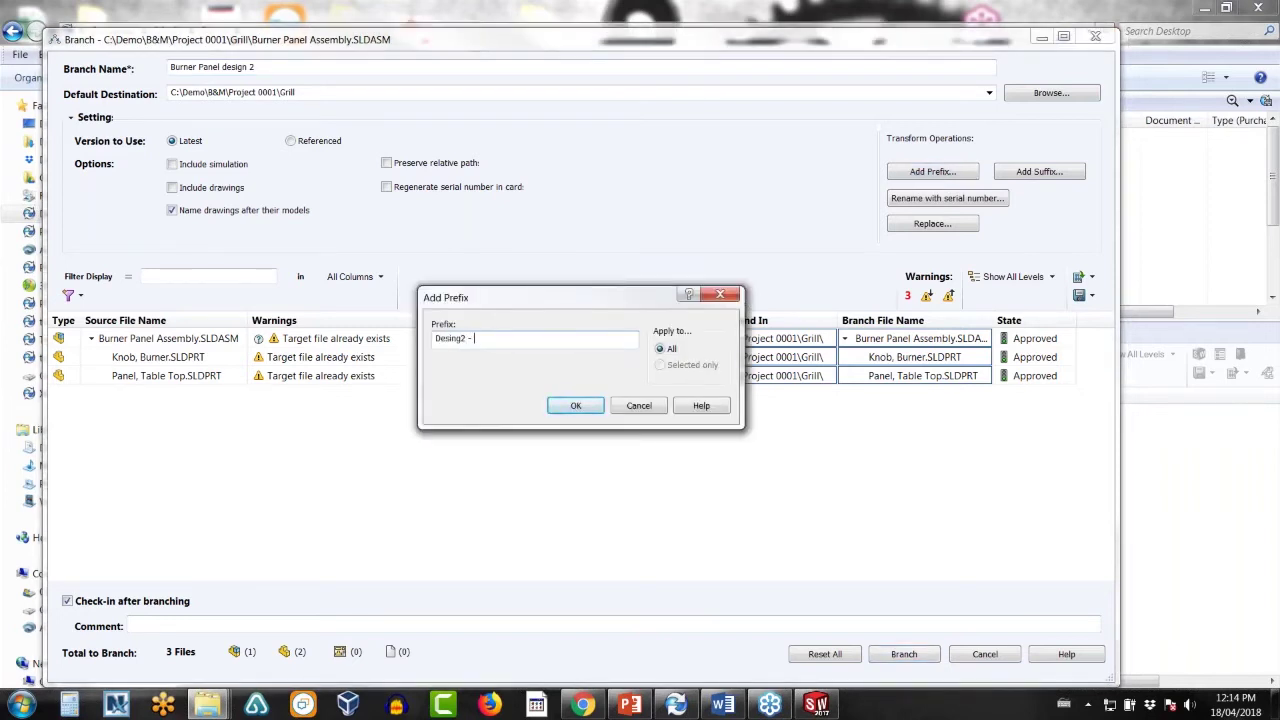
{"action": "left_click", "coordinate": [568, 406]}
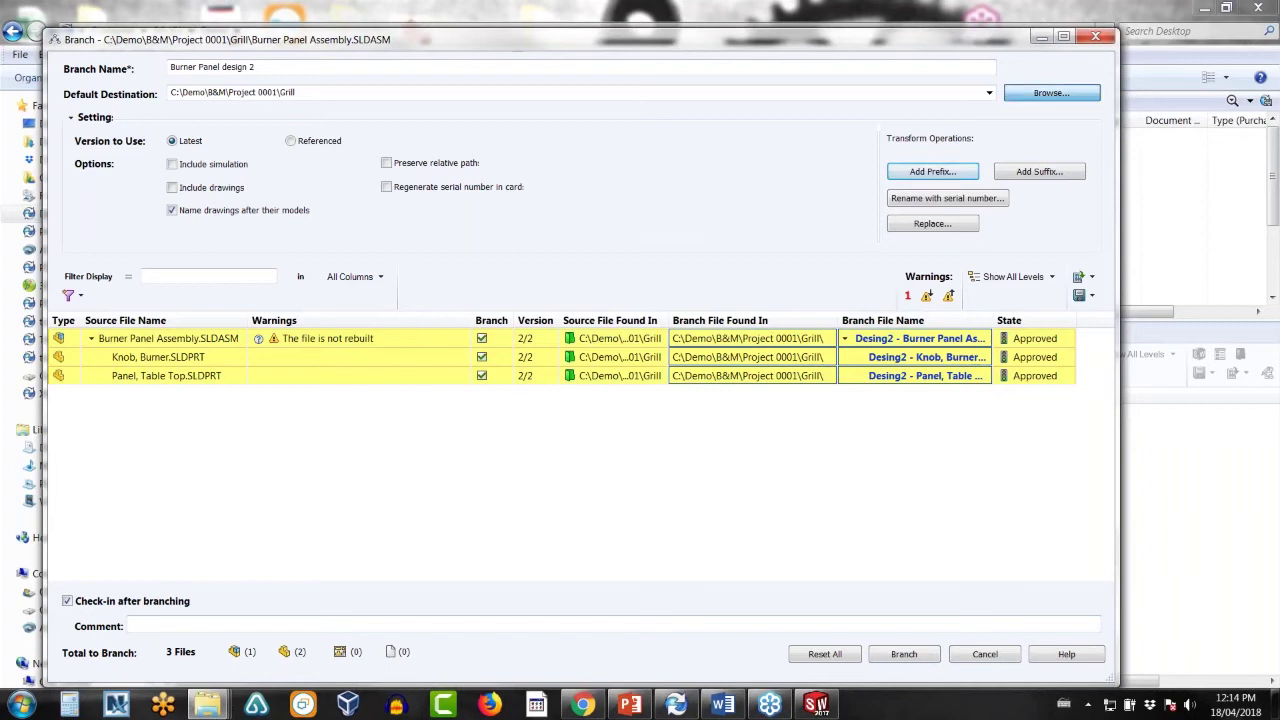
- Set Working Folder as the branch destination, create the branch, and open Working Folder
{"action": "left_click", "coordinate": [1051, 92]}
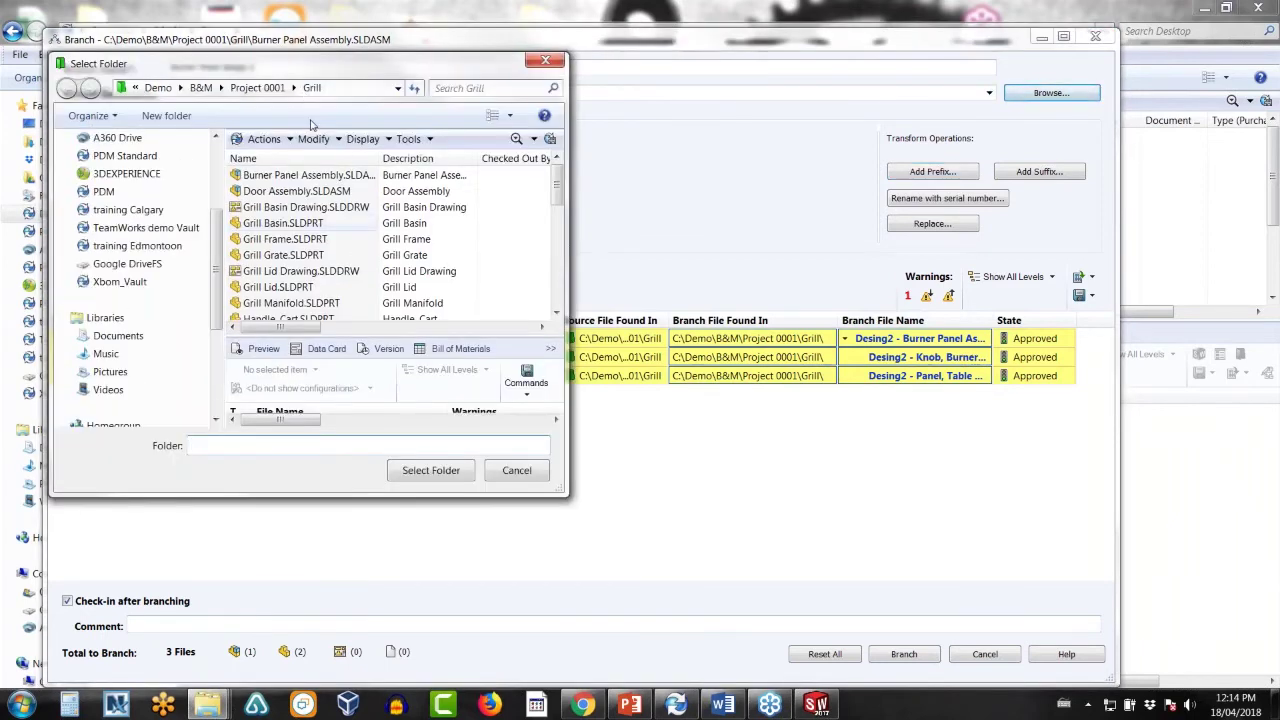
{"action": "left_click", "coordinate": [277, 90]}
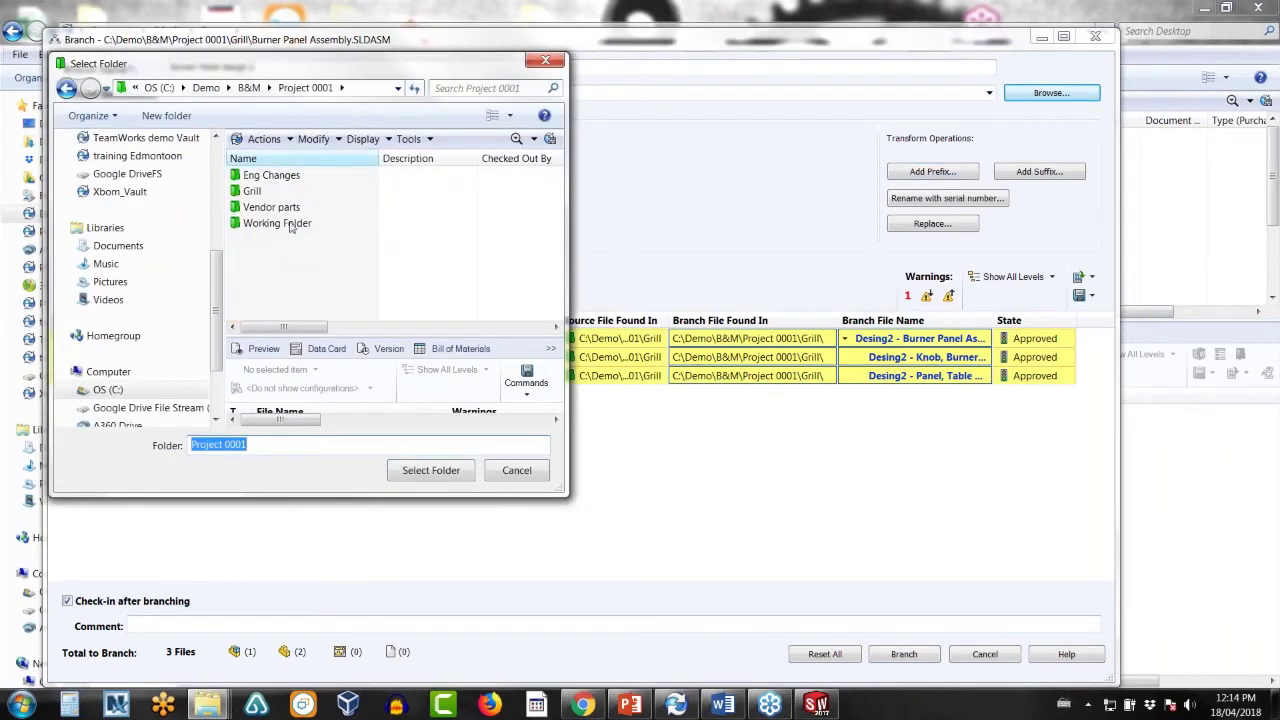
{"action": "double_click", "coordinate": [290, 223]}
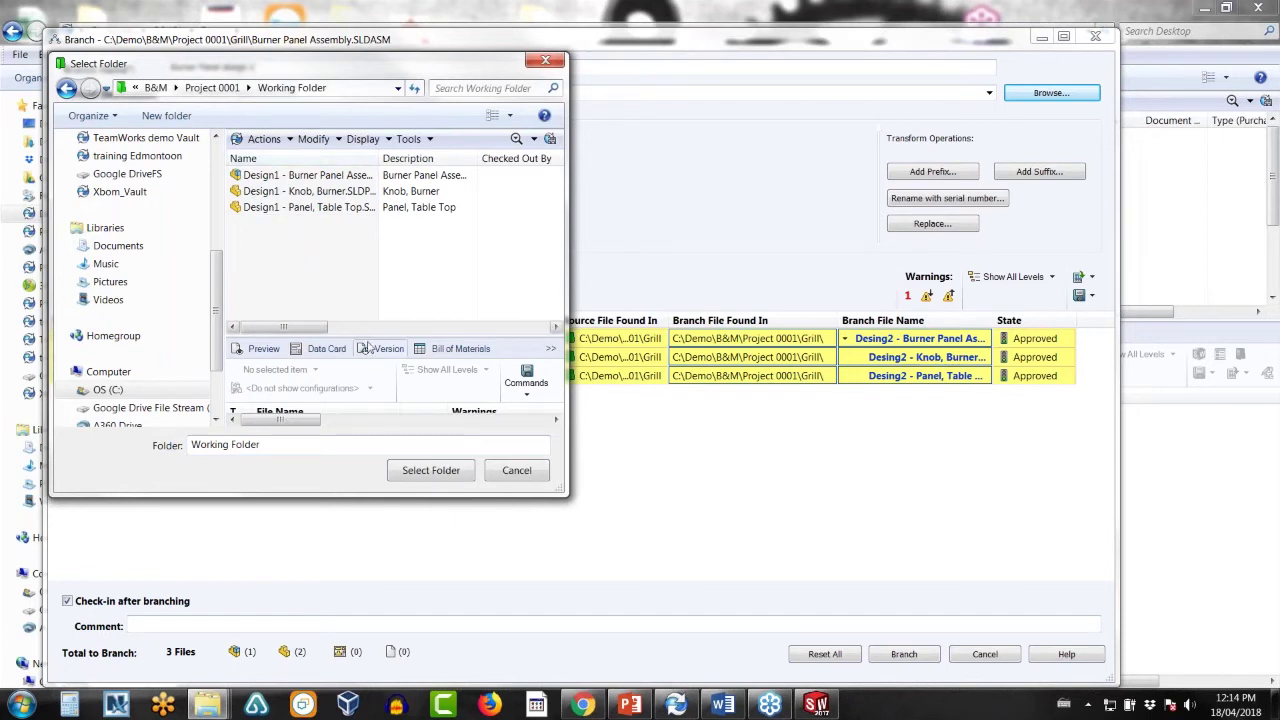
{"action": "left_click", "coordinate": [430, 471]}
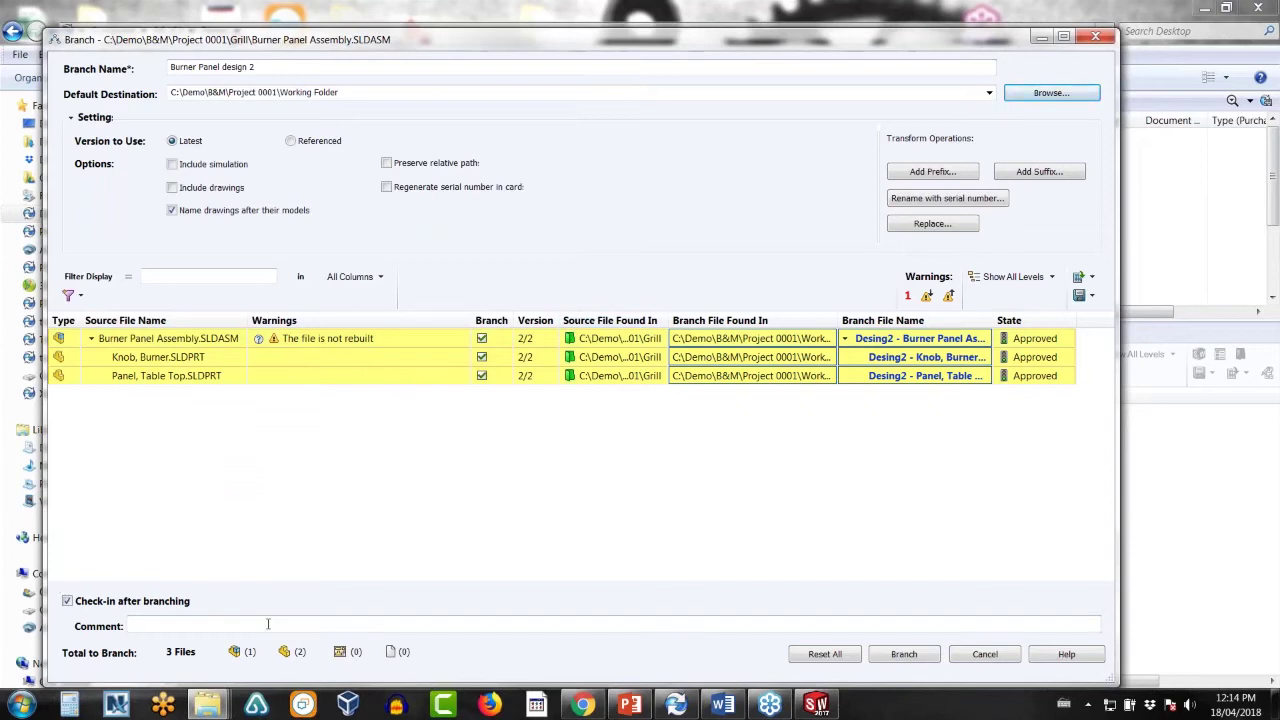
{"action": "left_click", "coordinate": [904, 655]}
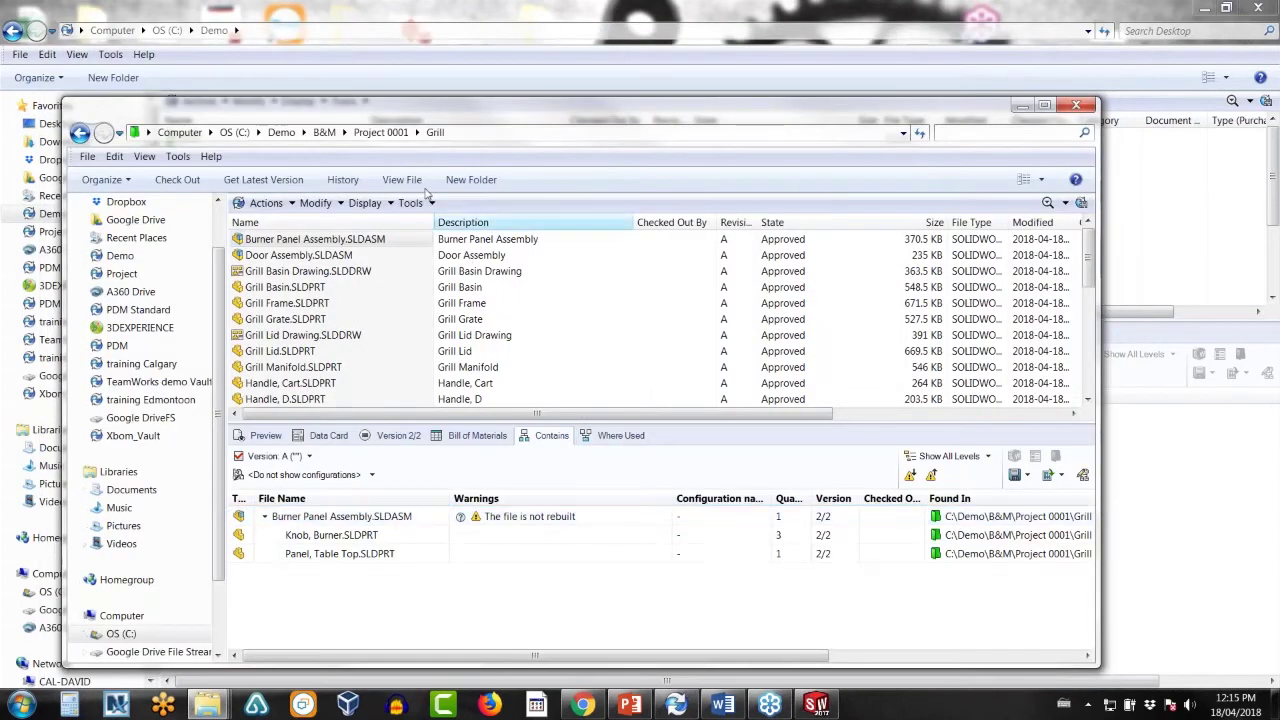
{"action": "left_click", "coordinate": [380, 132]}
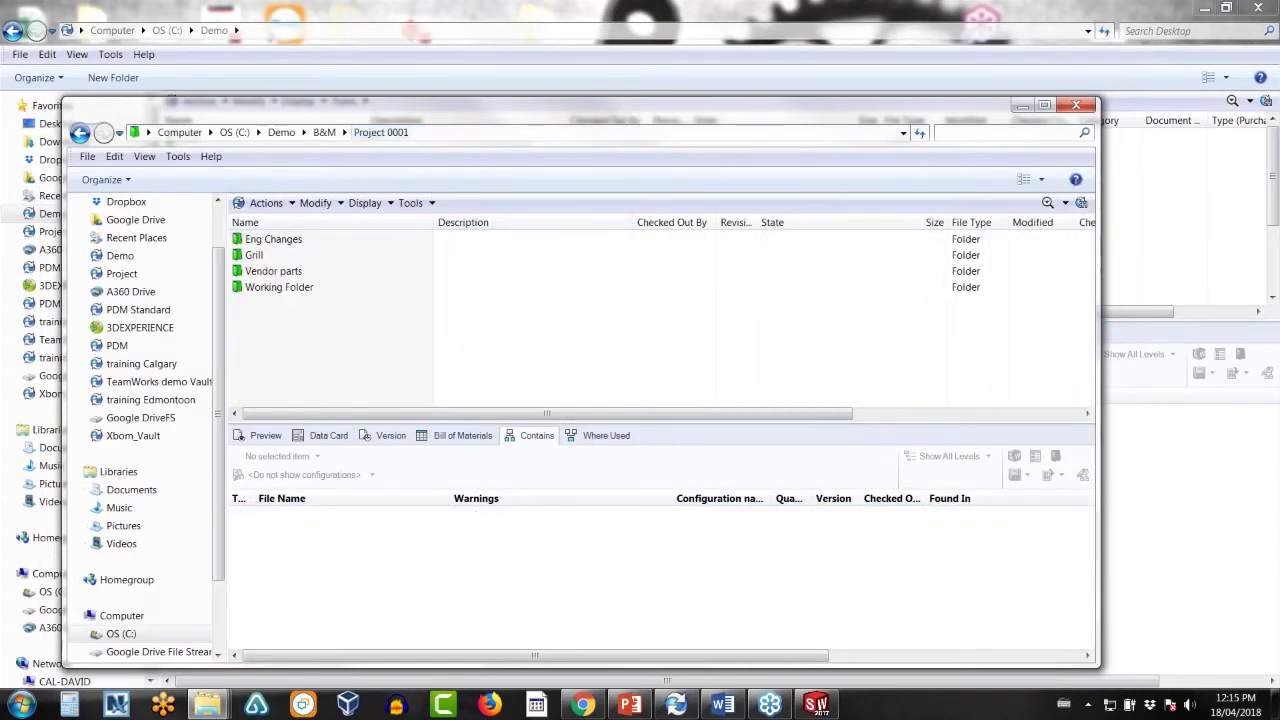
{"action": "double_click", "coordinate": [280, 287]}
{"action": "left_click", "coordinate": [263, 246]}
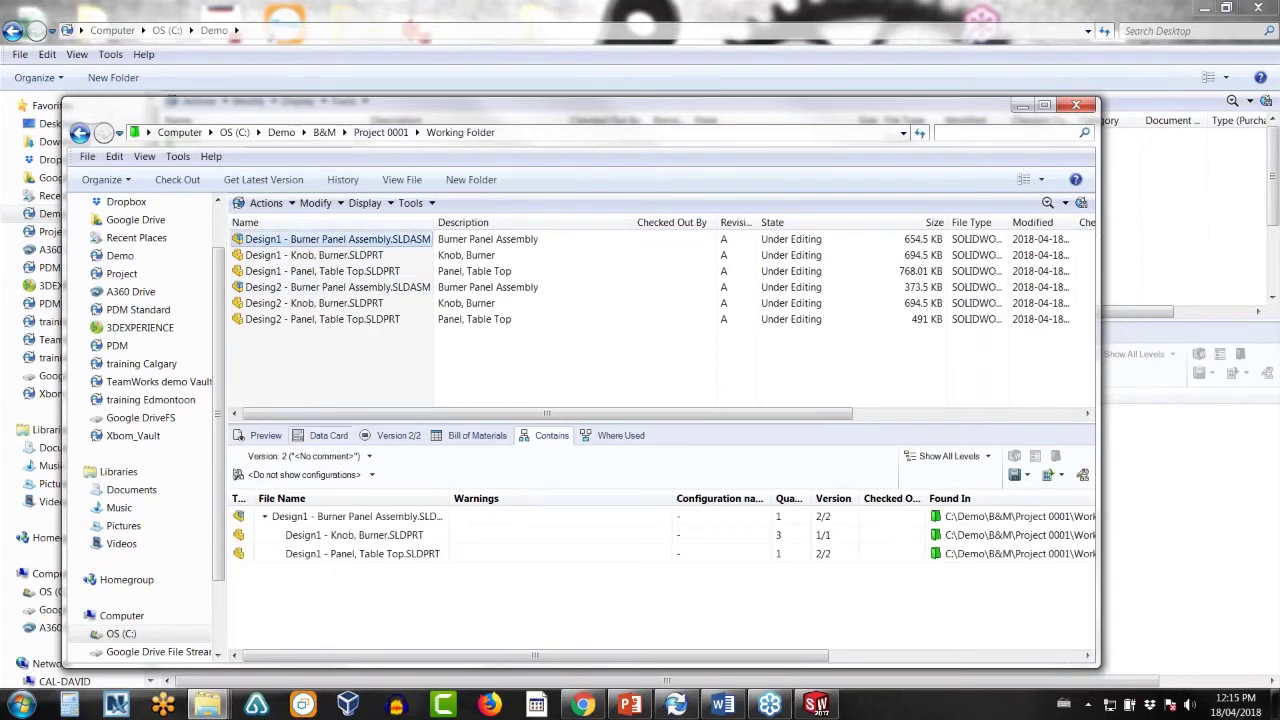
{"action": "left_click", "coordinate": [265, 435]}
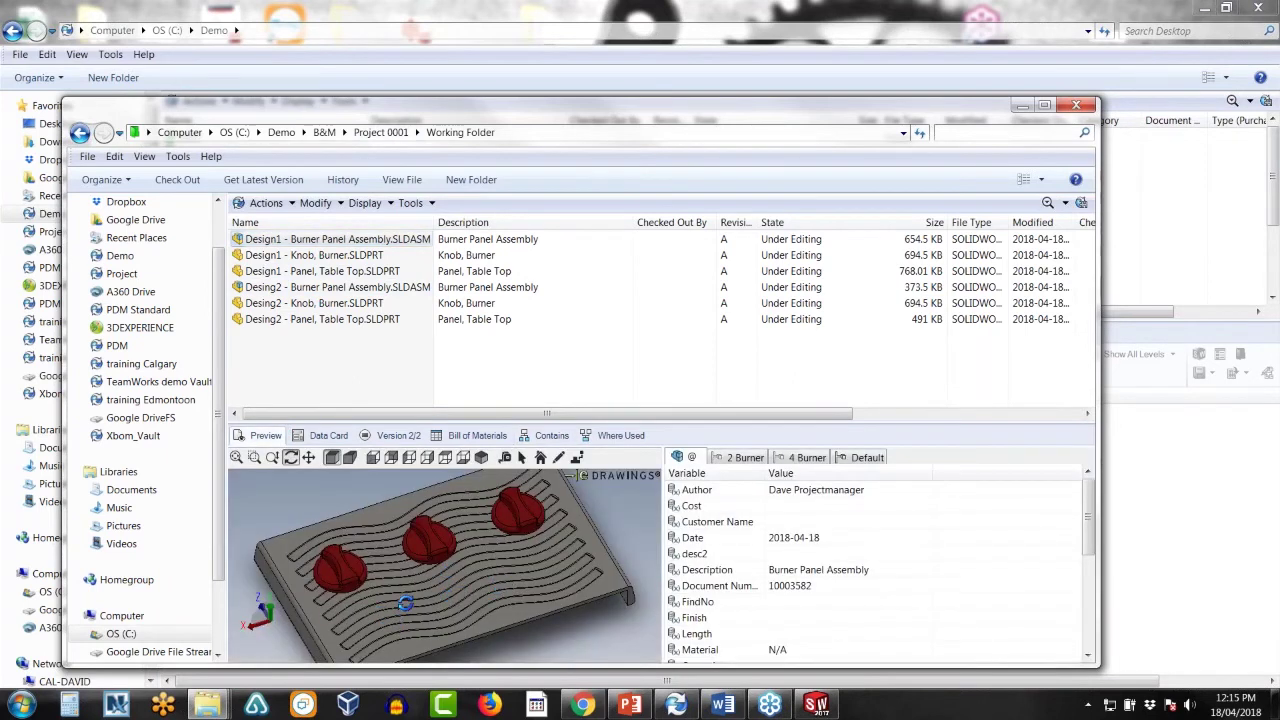
{"action": "left_click_drag", "start_coordinate": [405, 602], "coordinate": [348, 599]}
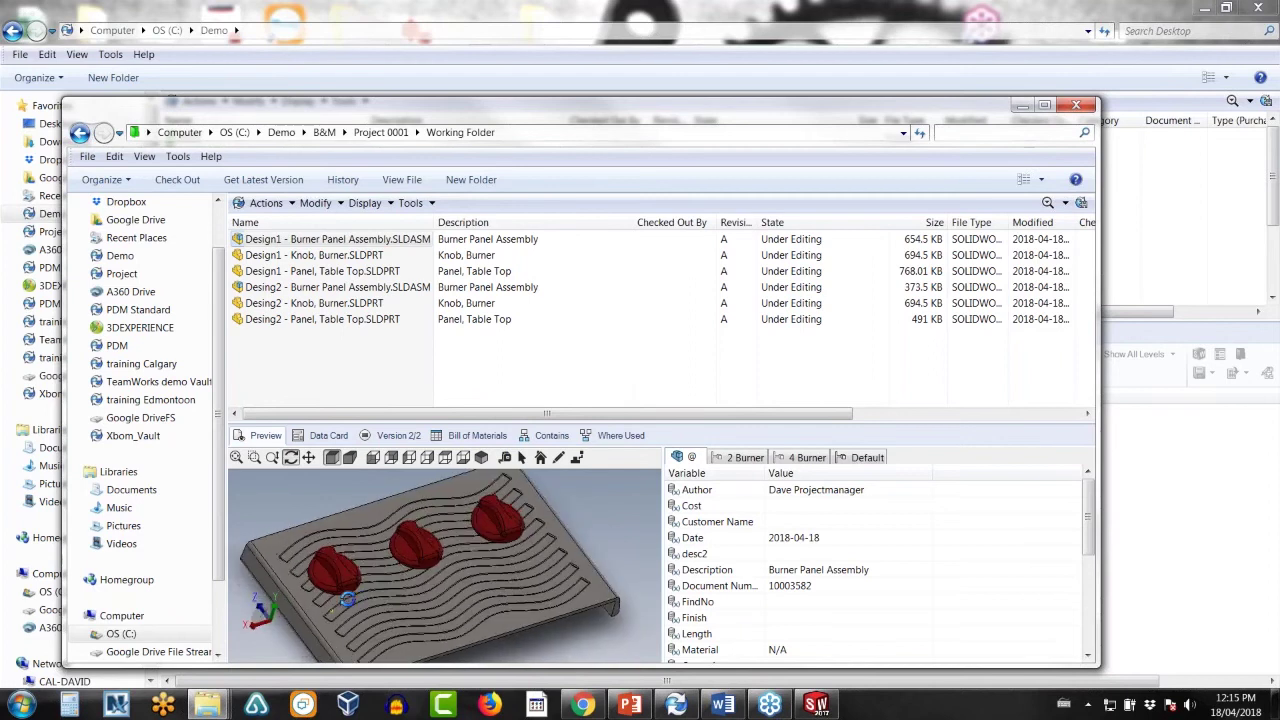
{"action": "left_click", "coordinate": [300, 288]}
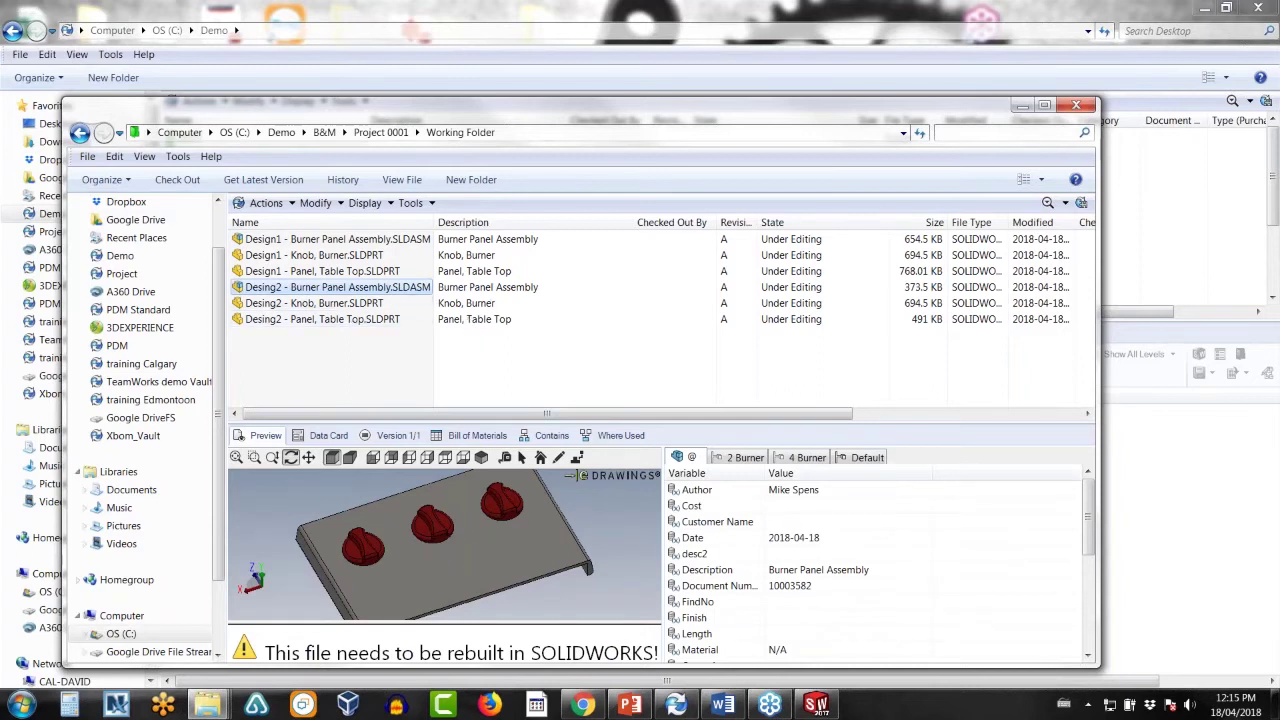
{"action": "left_click", "coordinate": [80, 132]}
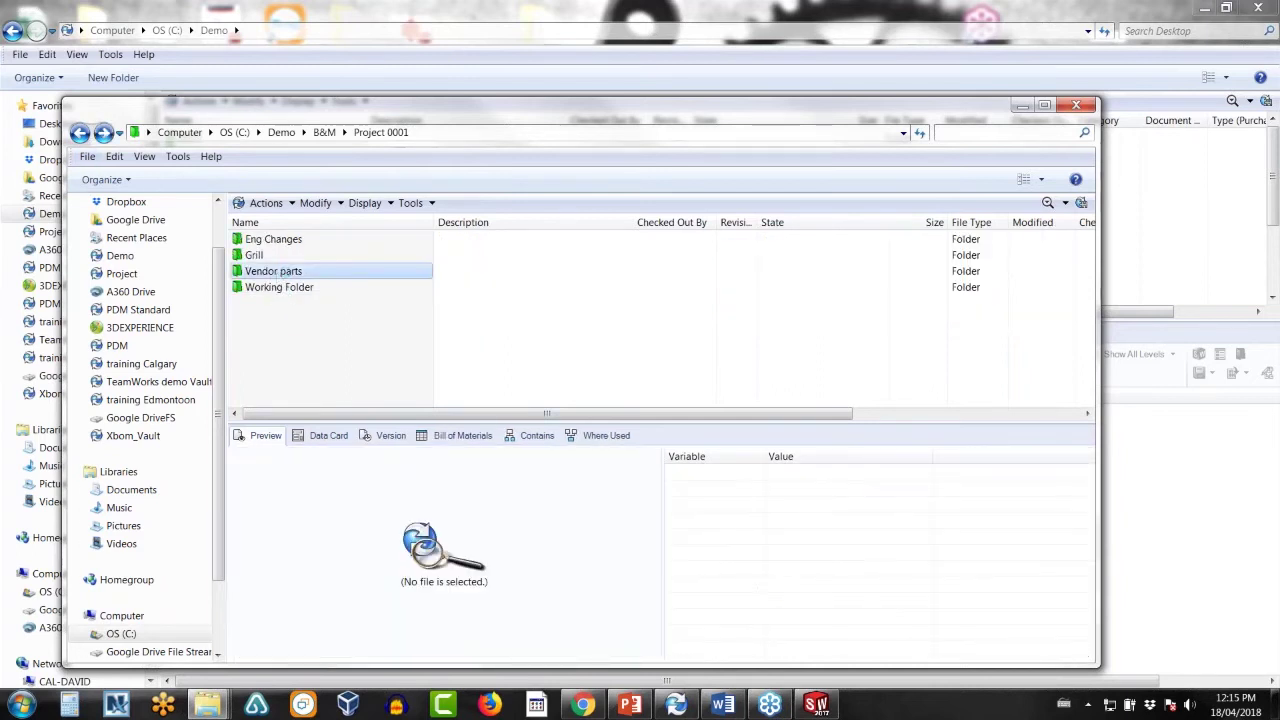
{"action": "left_click", "coordinate": [303, 272]}
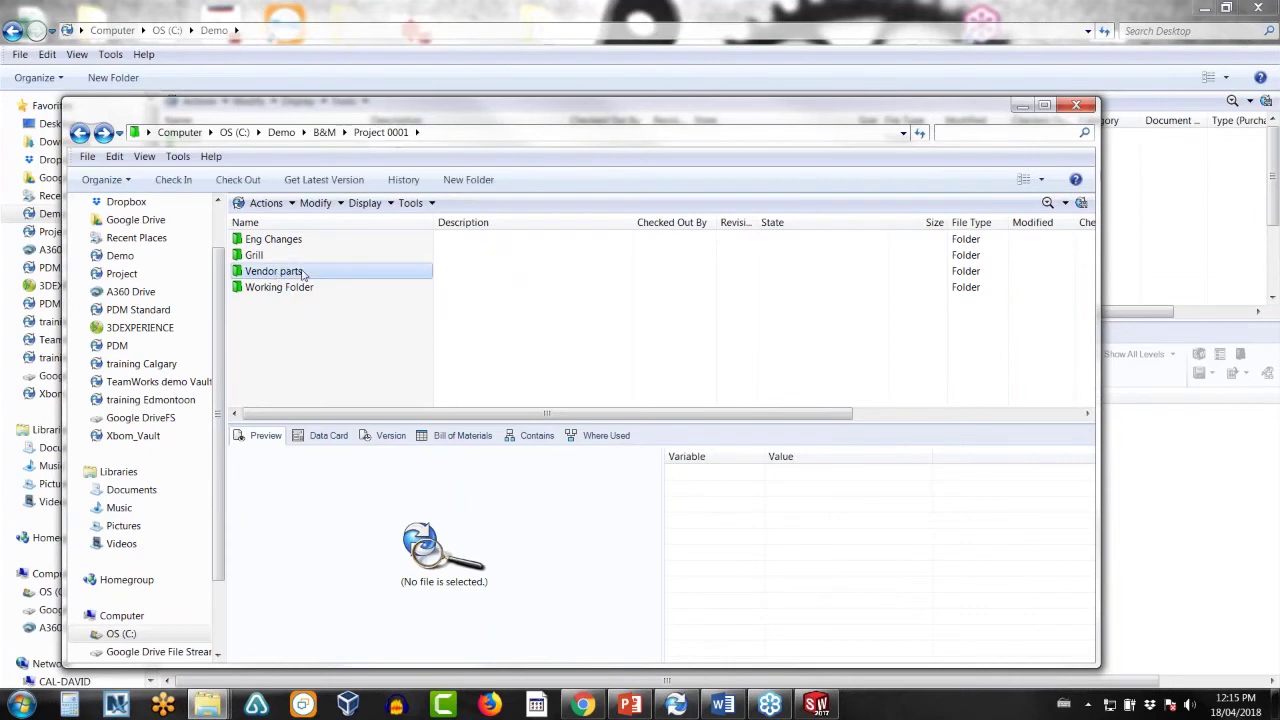
{"action": "double_click", "coordinate": [303, 272]}
{"action": "left_click", "coordinate": [305, 240]}
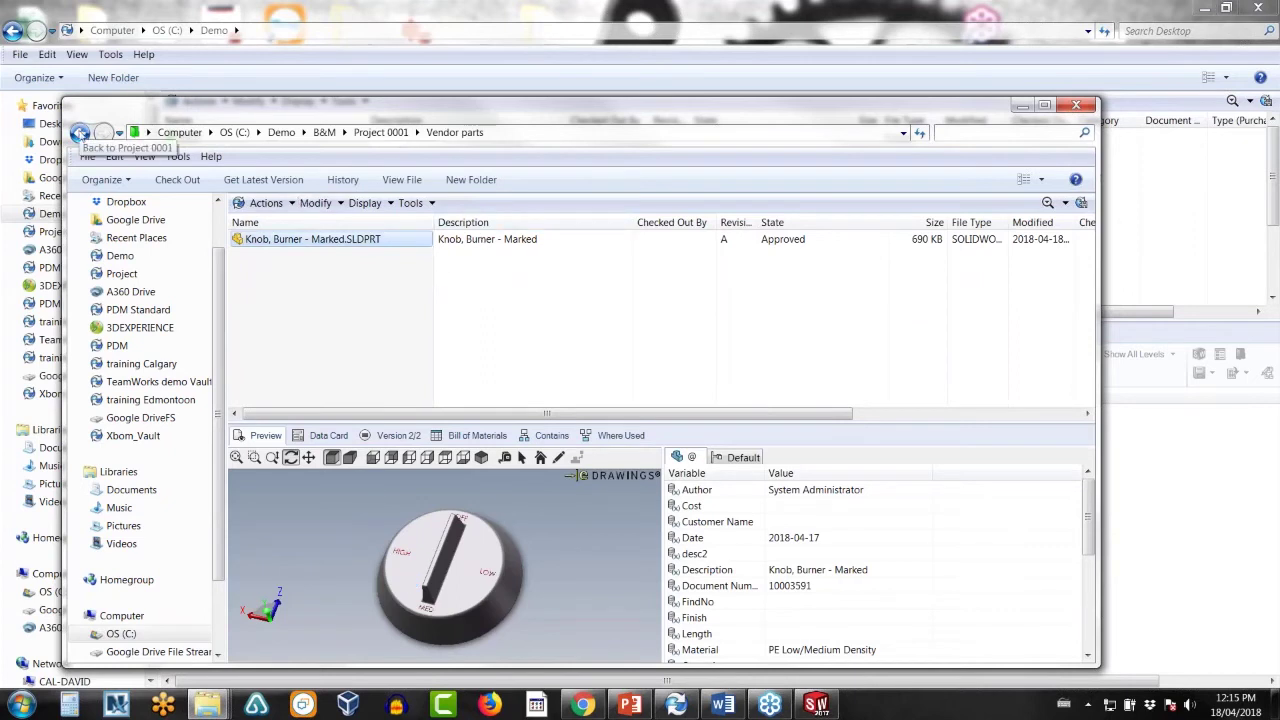
{"action": "left_click", "coordinate": [79, 133]}
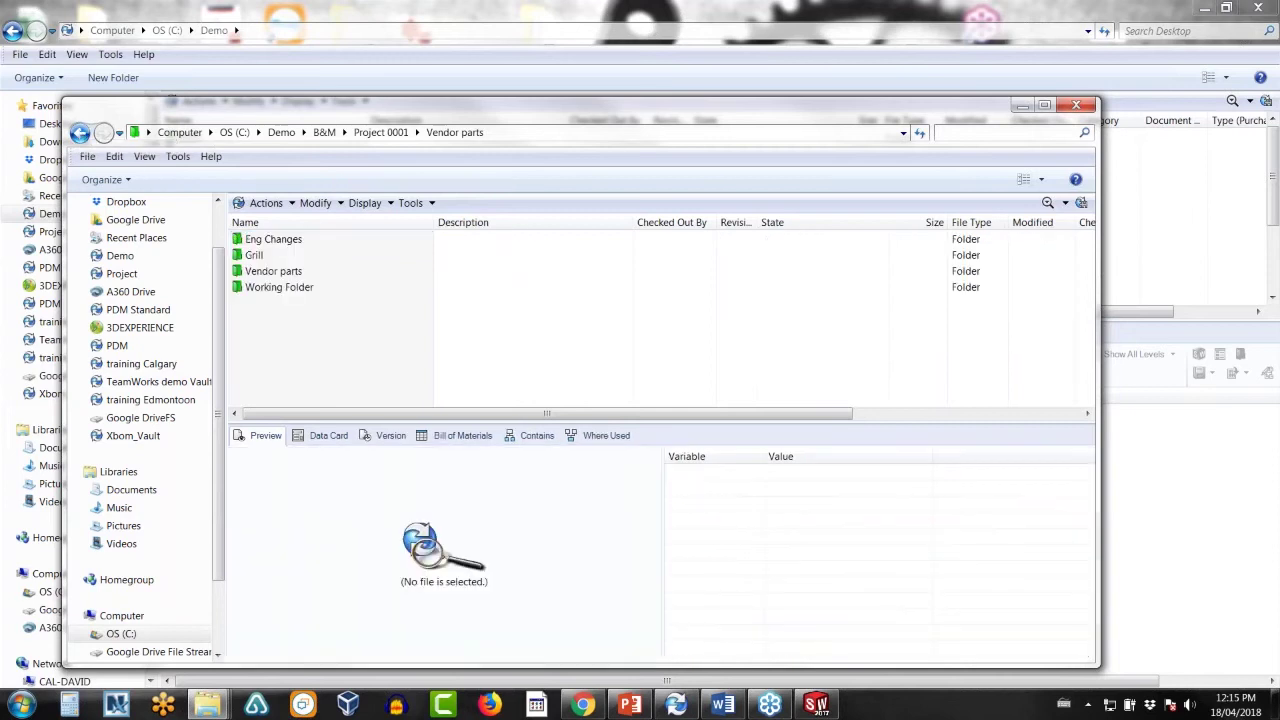
{"action": "double_click", "coordinate": [277, 287]}
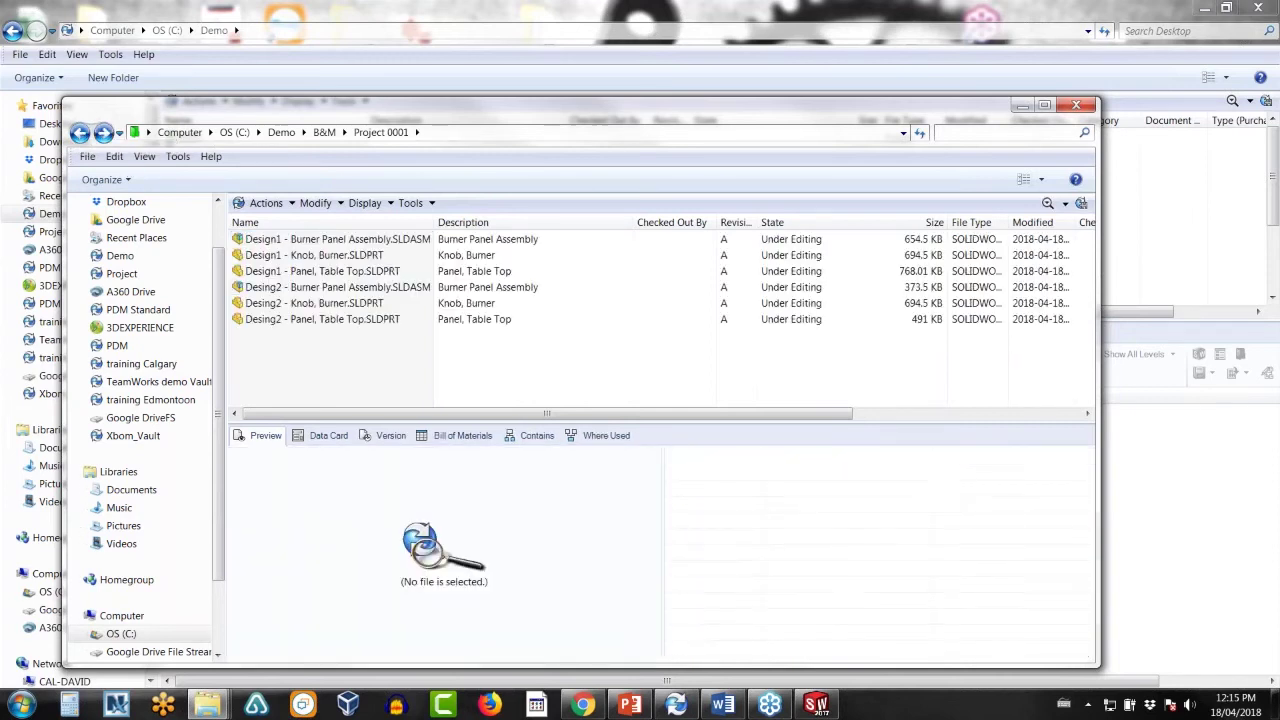
- Open Desing2 - Burner Panel Assembly in SOLIDWORKS, checking out only the assembly file
{"action": "double_click", "coordinate": [277, 287]}
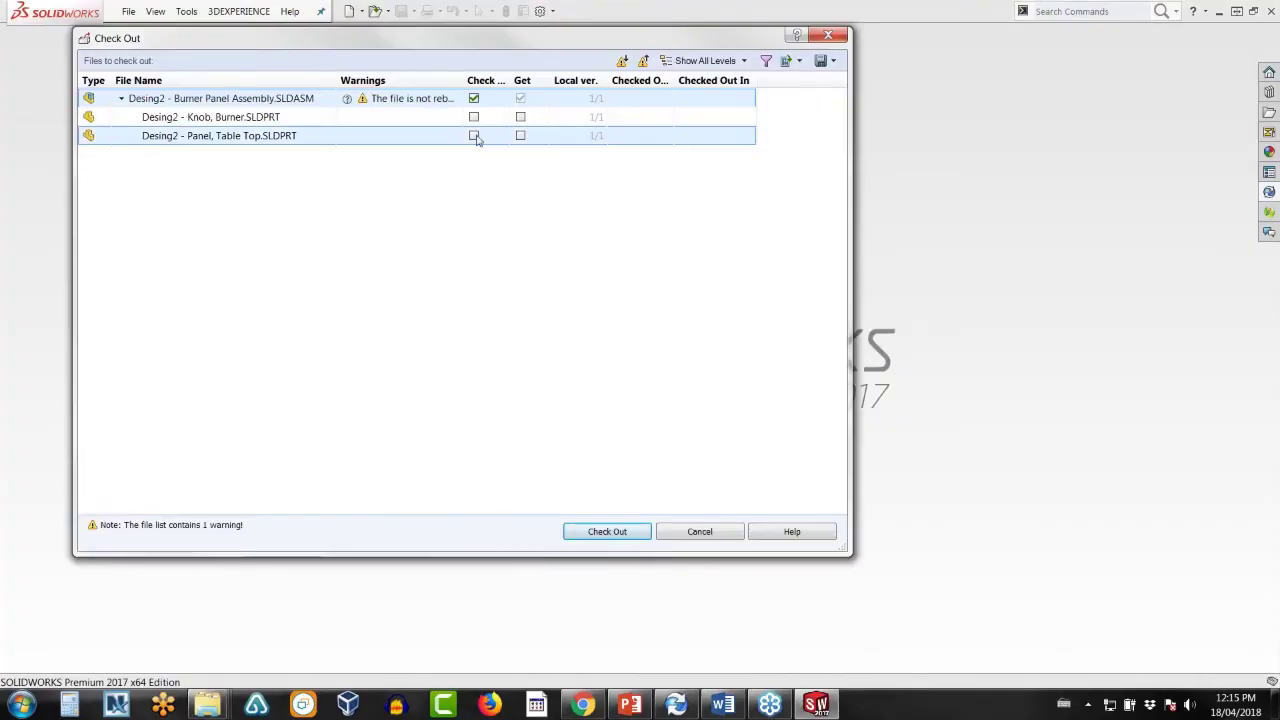
{"action": "left_click", "coordinate": [608, 535]}
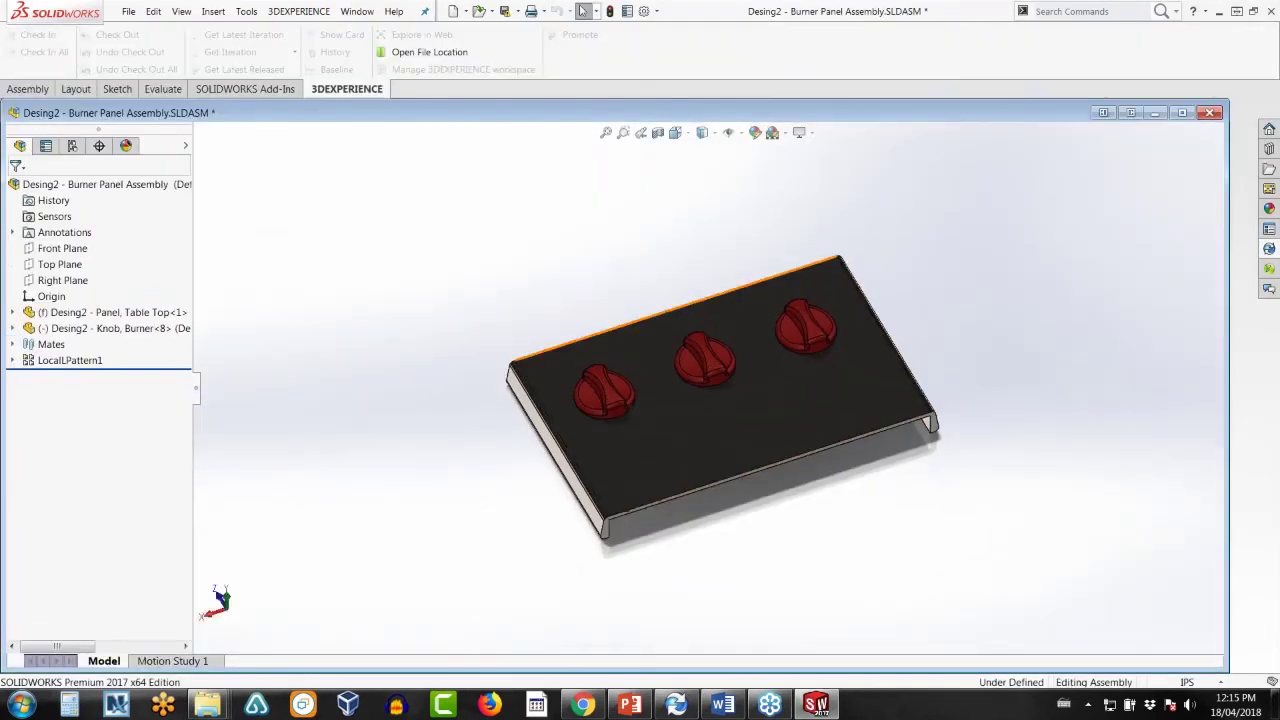
{"action": "left_click", "coordinate": [134, 331]}
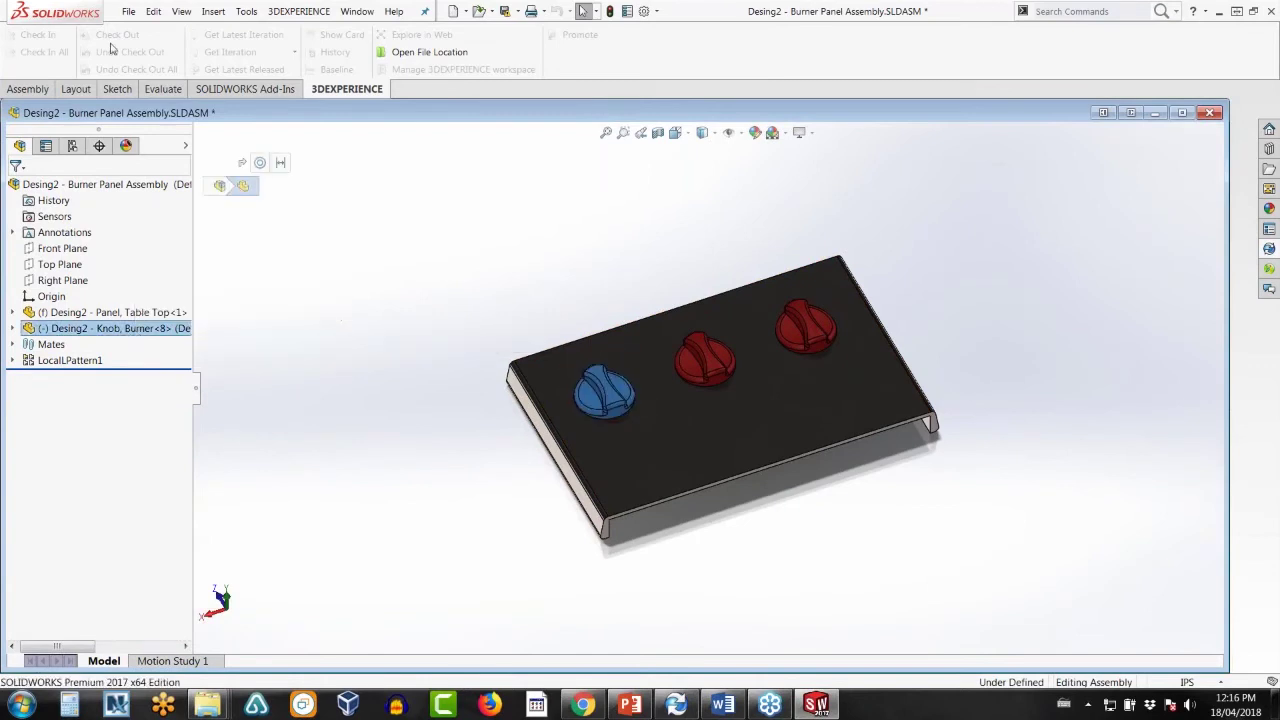
{"action": "left_click", "coordinate": [128, 11]}
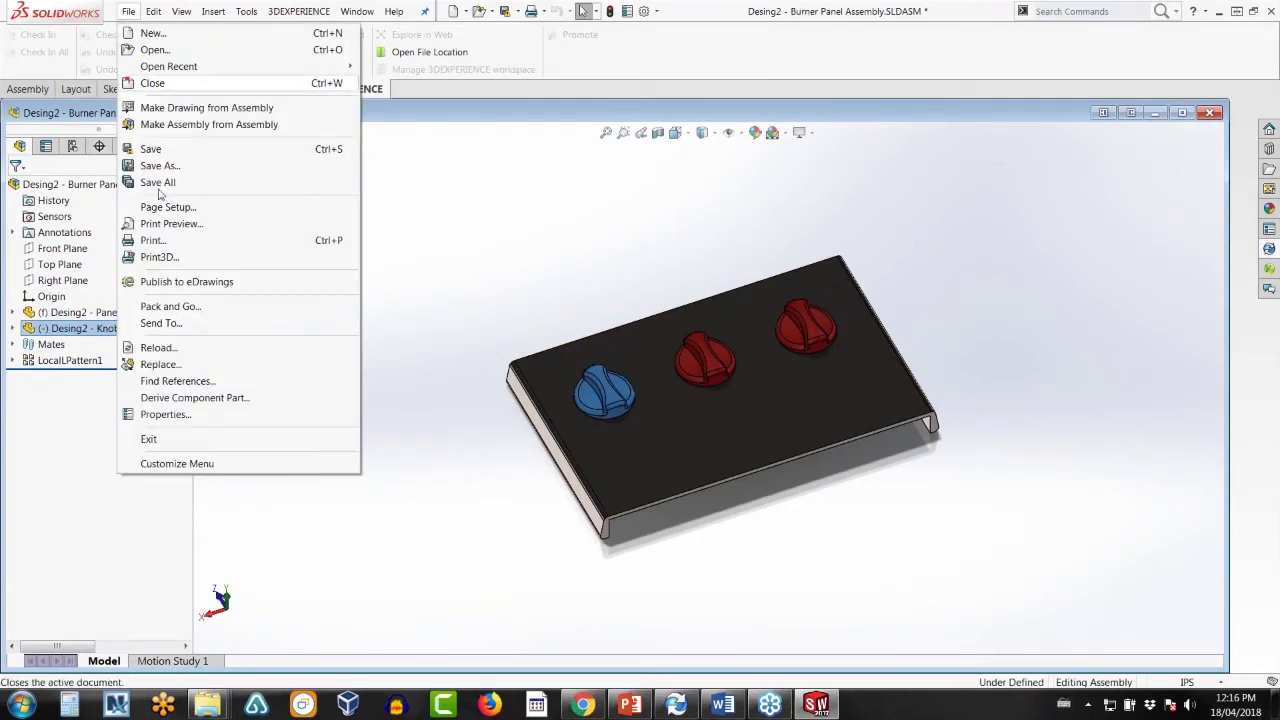
- Replace the burner knob with Knob, Burner - Marked from the Vendor parts folder
{"action": "left_click", "coordinate": [165, 364]}
{"action": "left_click", "coordinate": [82, 403]}
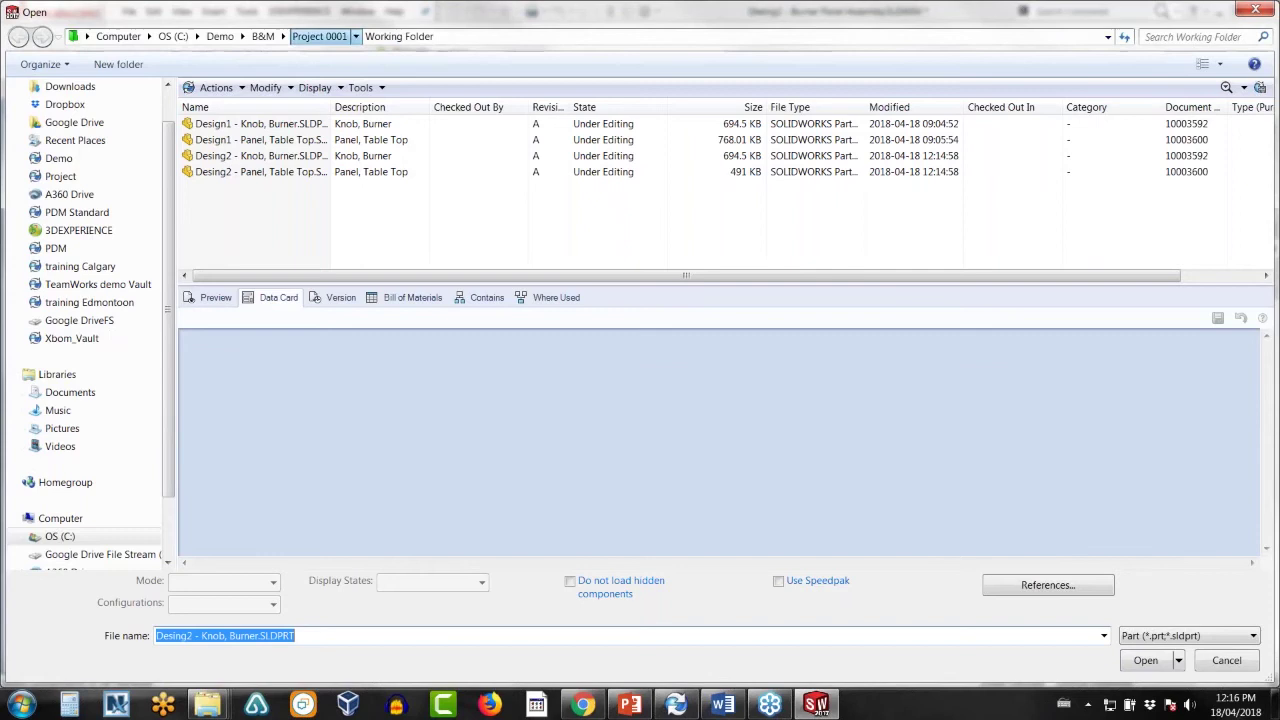
{"action": "left_click", "coordinate": [320, 36]}
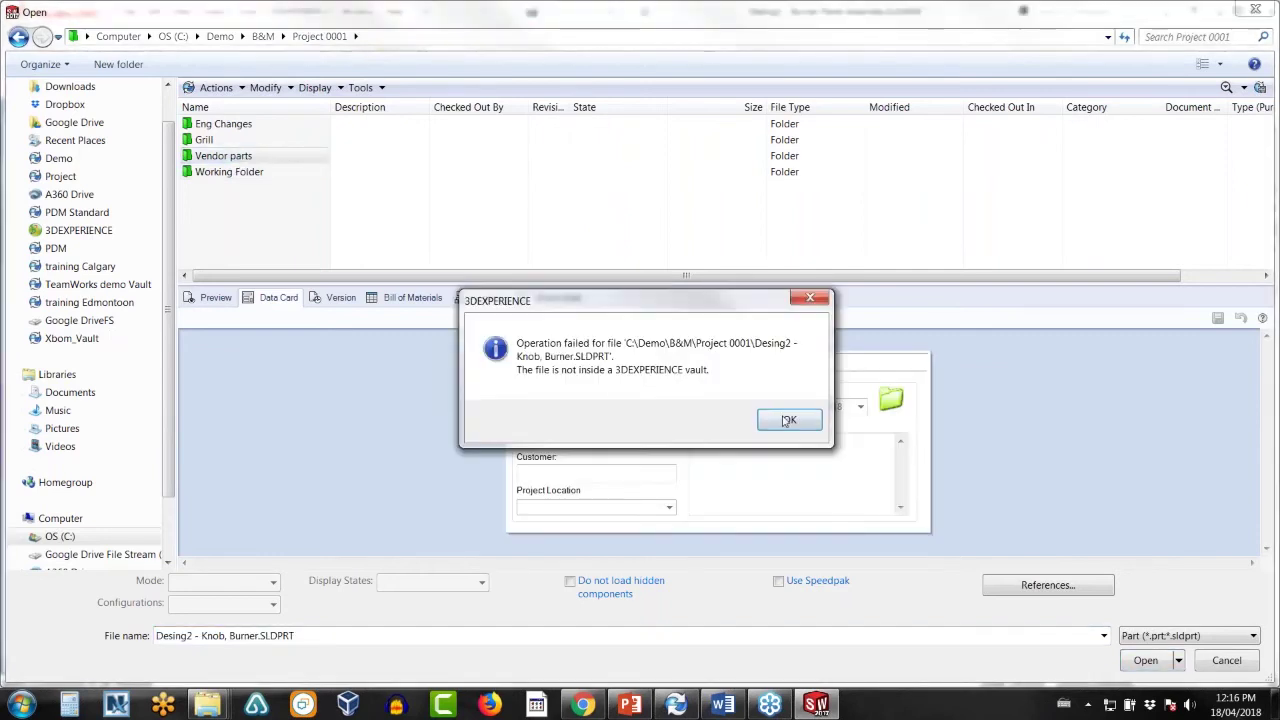
{"action": "left_click", "coordinate": [785, 419]}
{"action": "double_click", "coordinate": [228, 155]}
{"action": "left_click", "coordinate": [263, 128]}
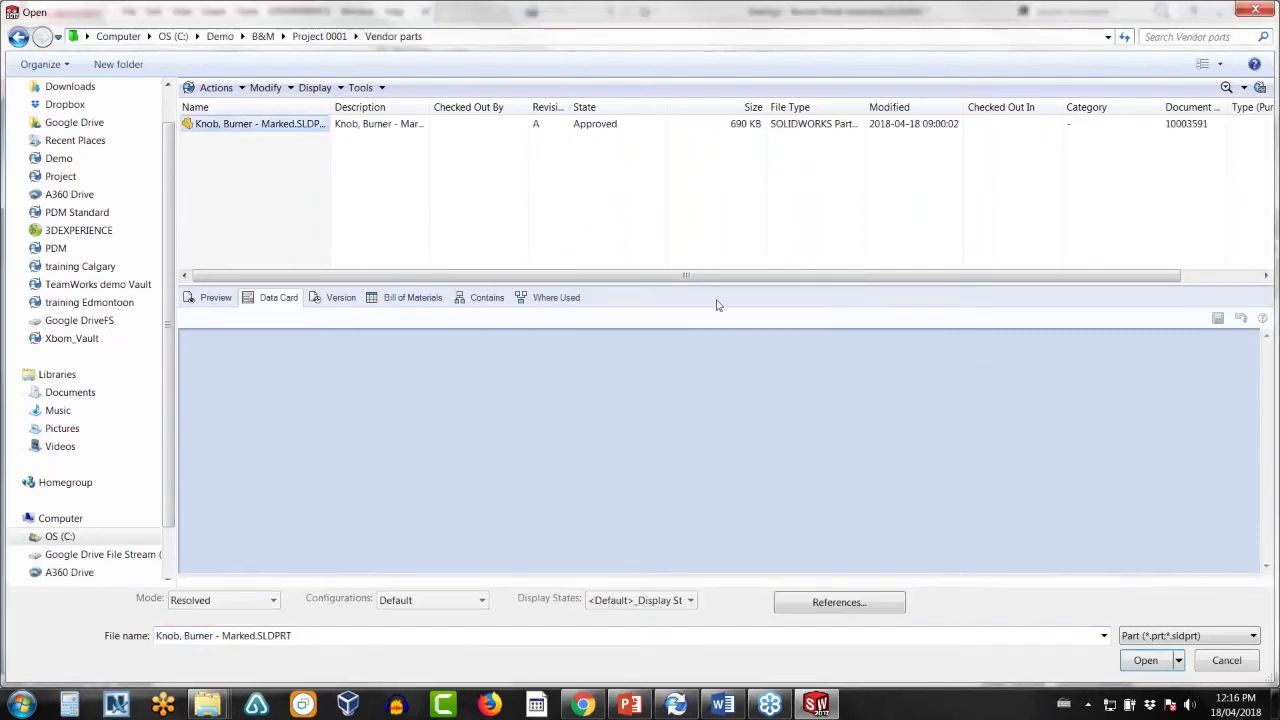
{"action": "left_click", "coordinate": [1146, 661]}
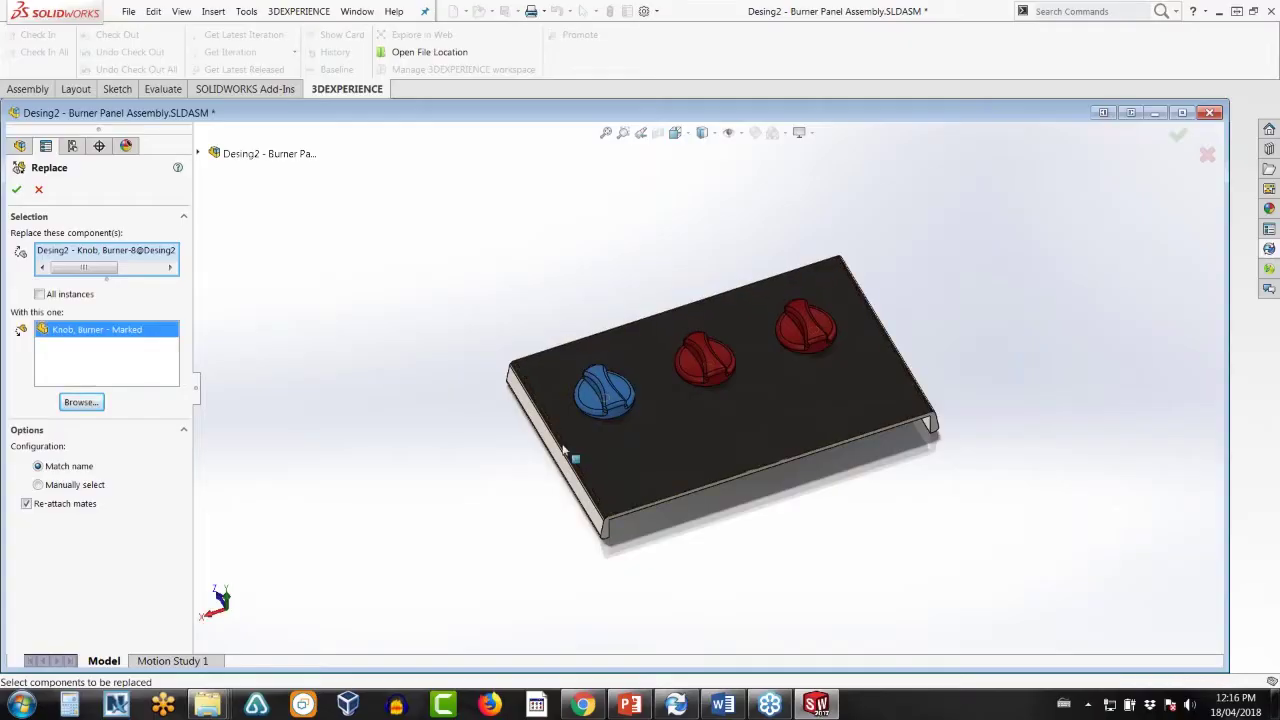
{"action": "left_click", "coordinate": [16, 189]}
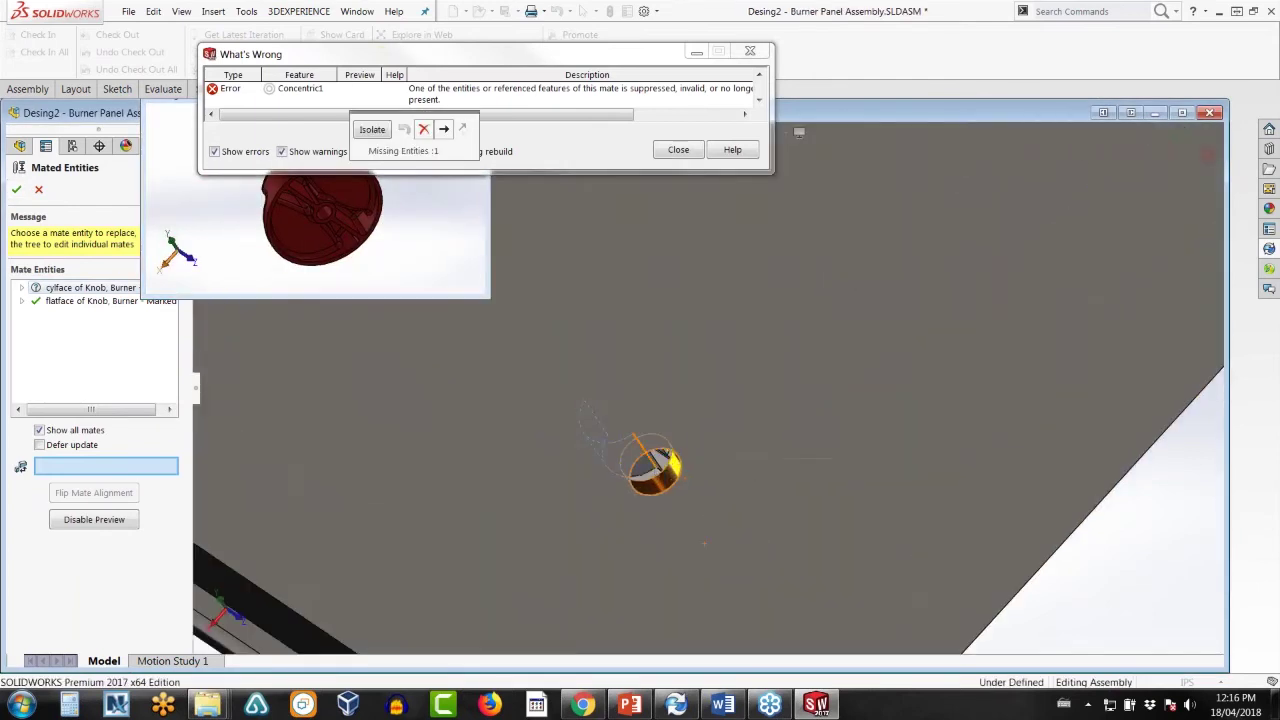
- Pick the knob face for the missing Concentric1 mate entity and rebuild the assembly
{"action": "left_click", "coordinate": [645, 470]}
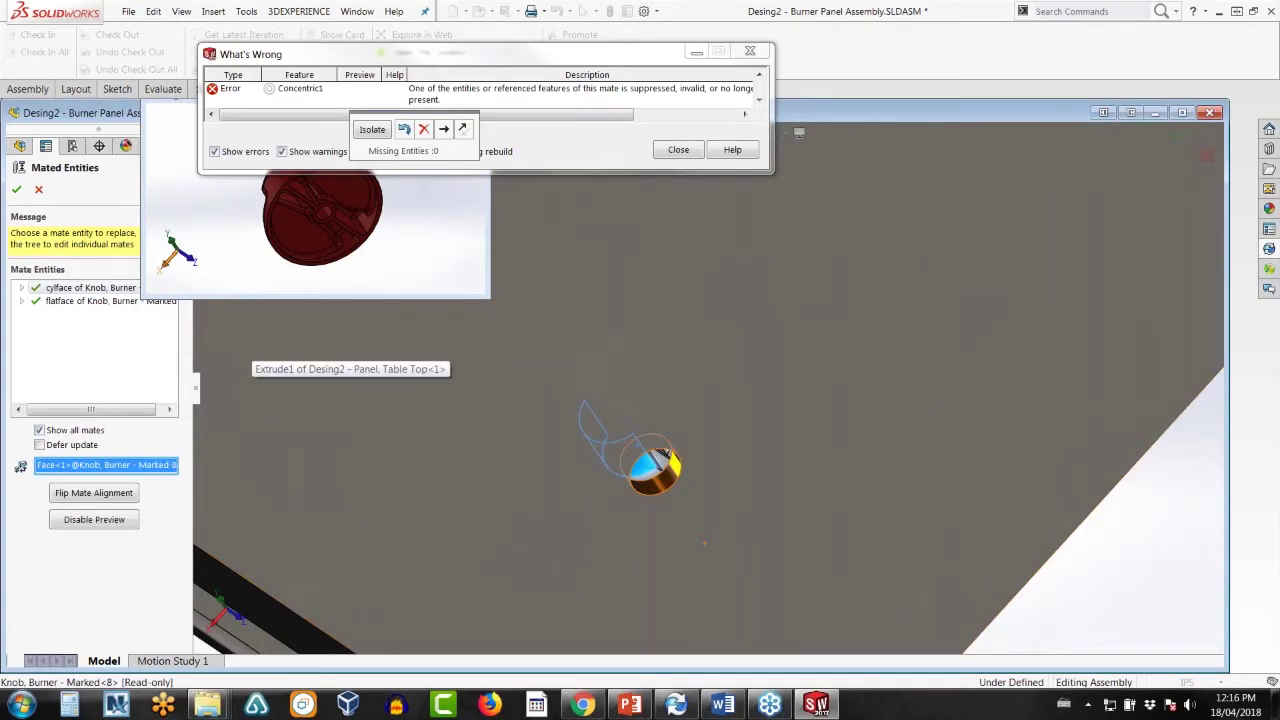
{"action": "left_click", "coordinate": [16, 189]}
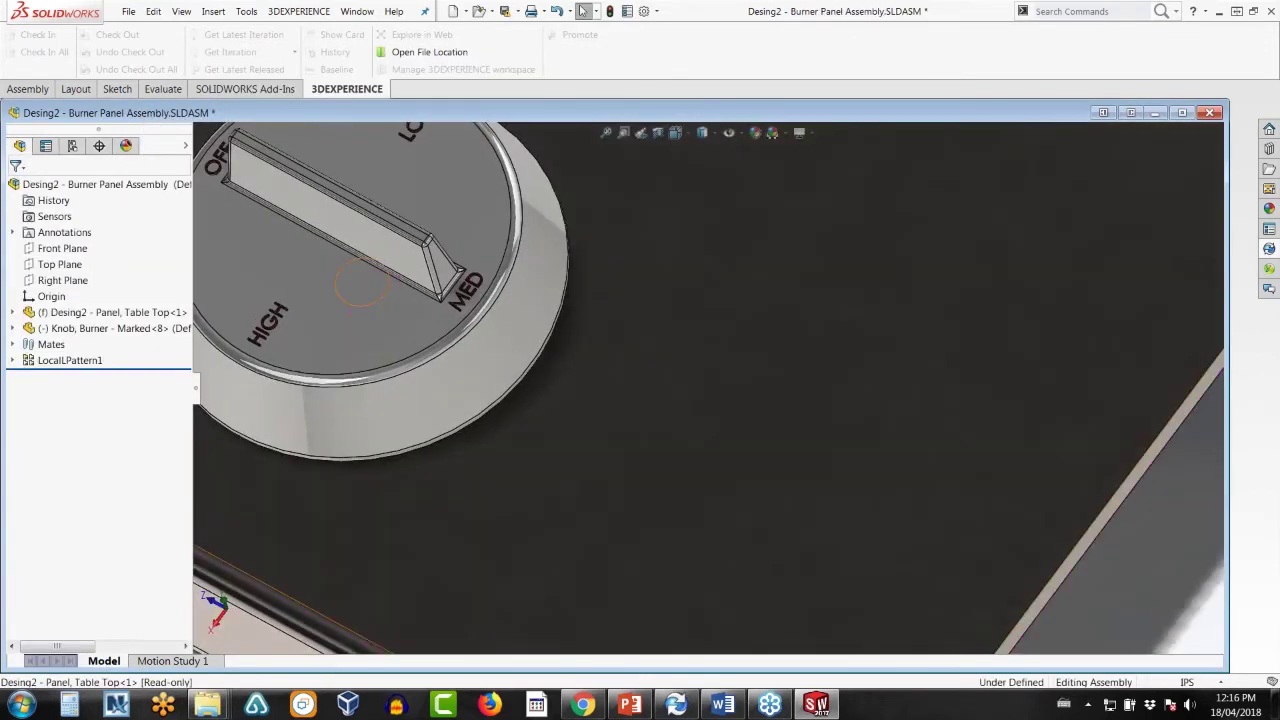
{"action": "scroll", "coordinate": [540, 528], "scroll_direction": "up", "scroll_amount": 9}
{"action": "middle_click_drag", "start_coordinate": [540, 528], "coordinate": [1010, 362]}
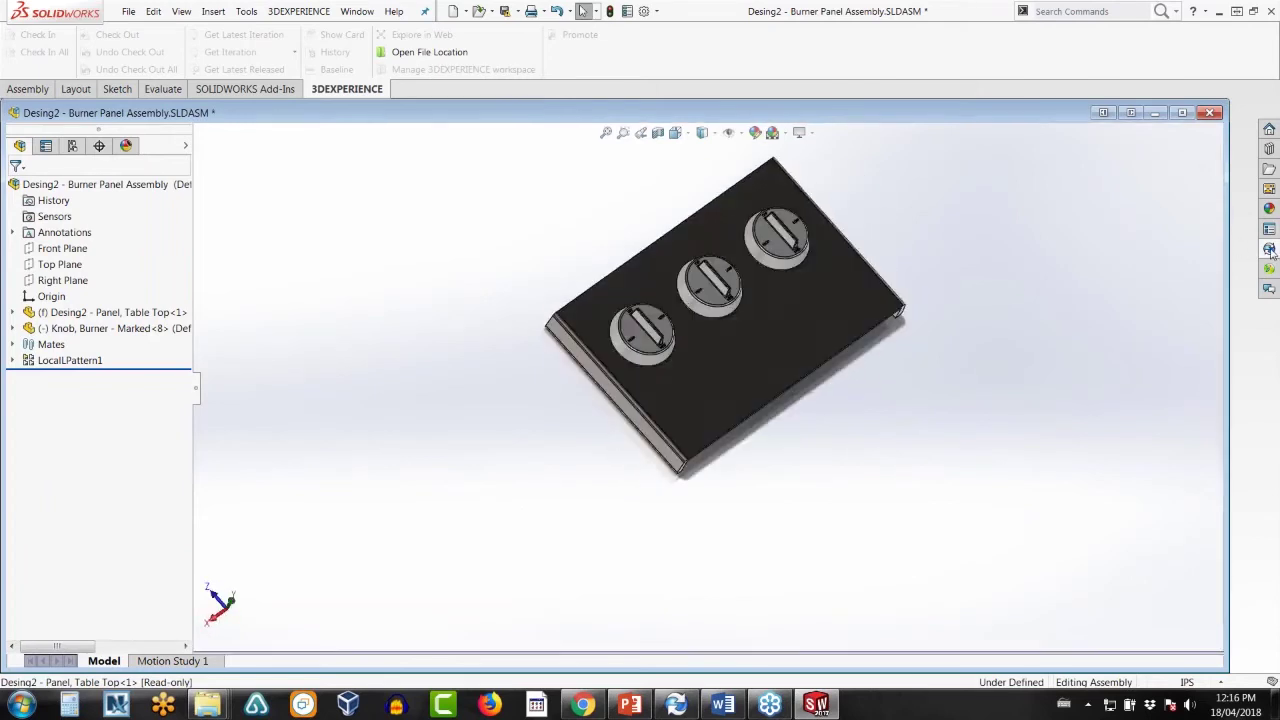
- Save and check the Desing2 assembly into the vault from the PDM task pane
{"action": "left_click", "coordinate": [1269, 249]}
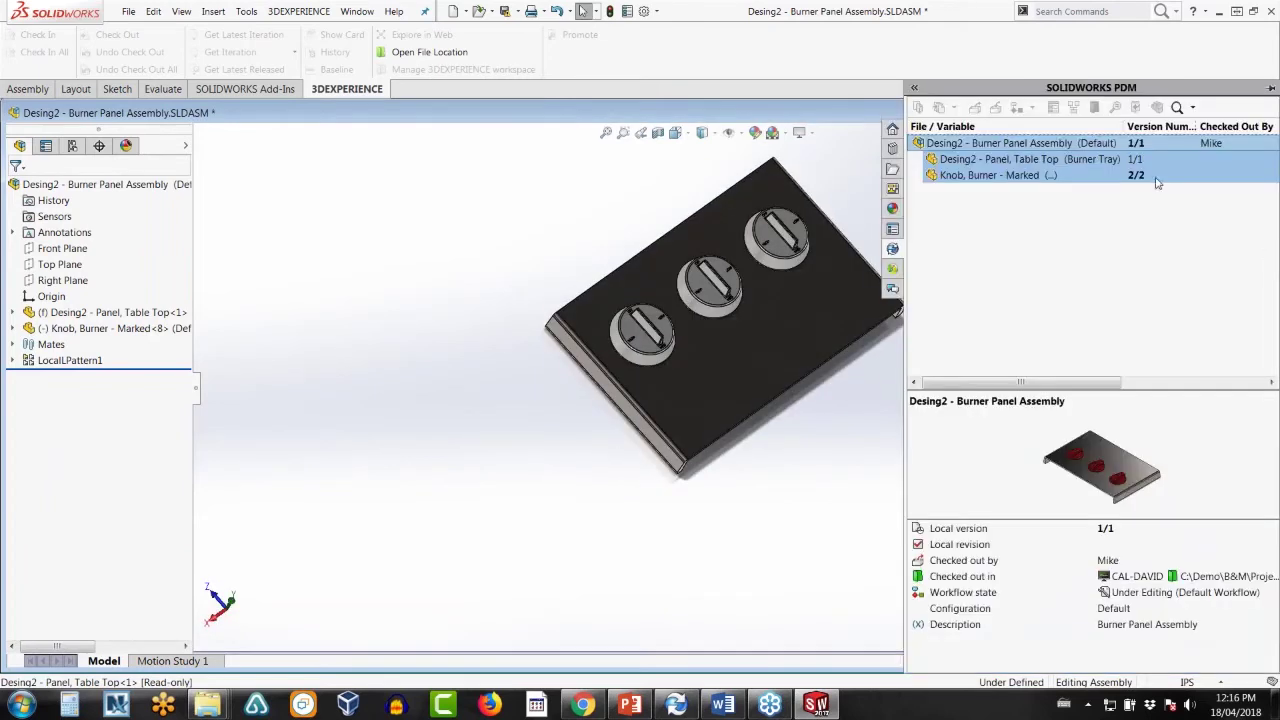
{"action": "right_click", "coordinate": [1035, 148]}
{"action": "left_click", "coordinate": [1080, 312]}
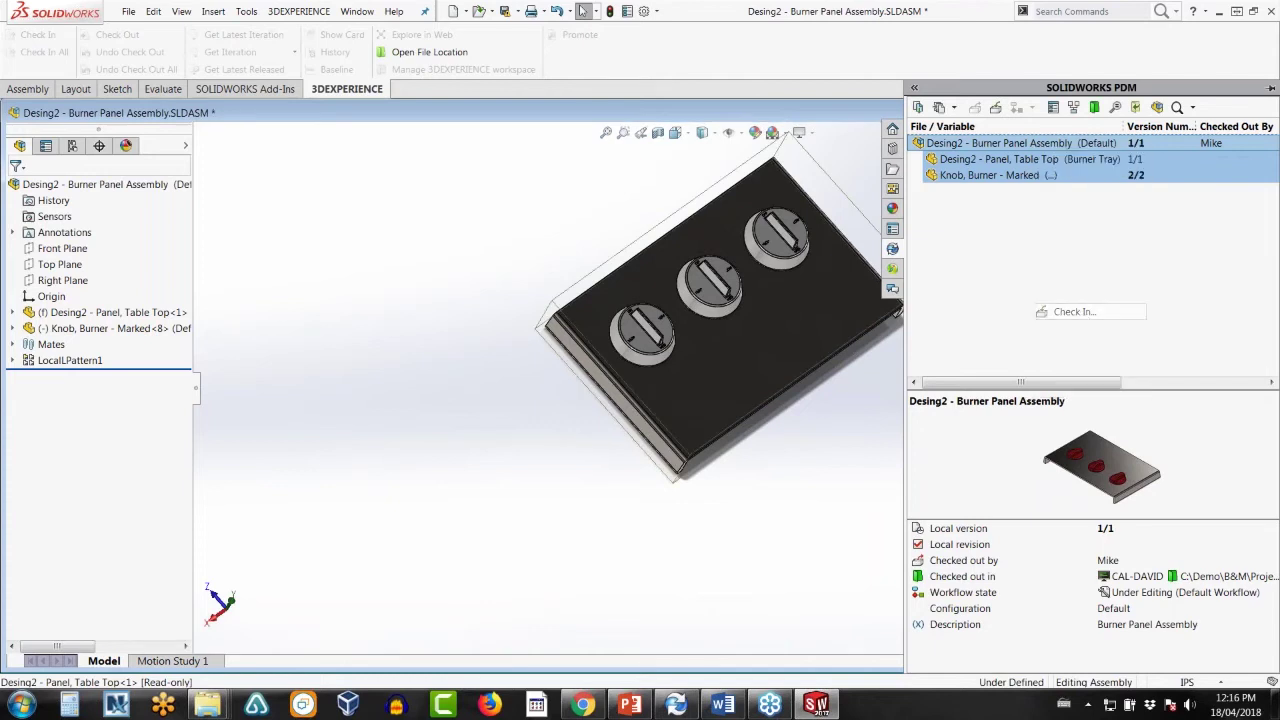
{"action": "left_click", "coordinate": [710, 474]}
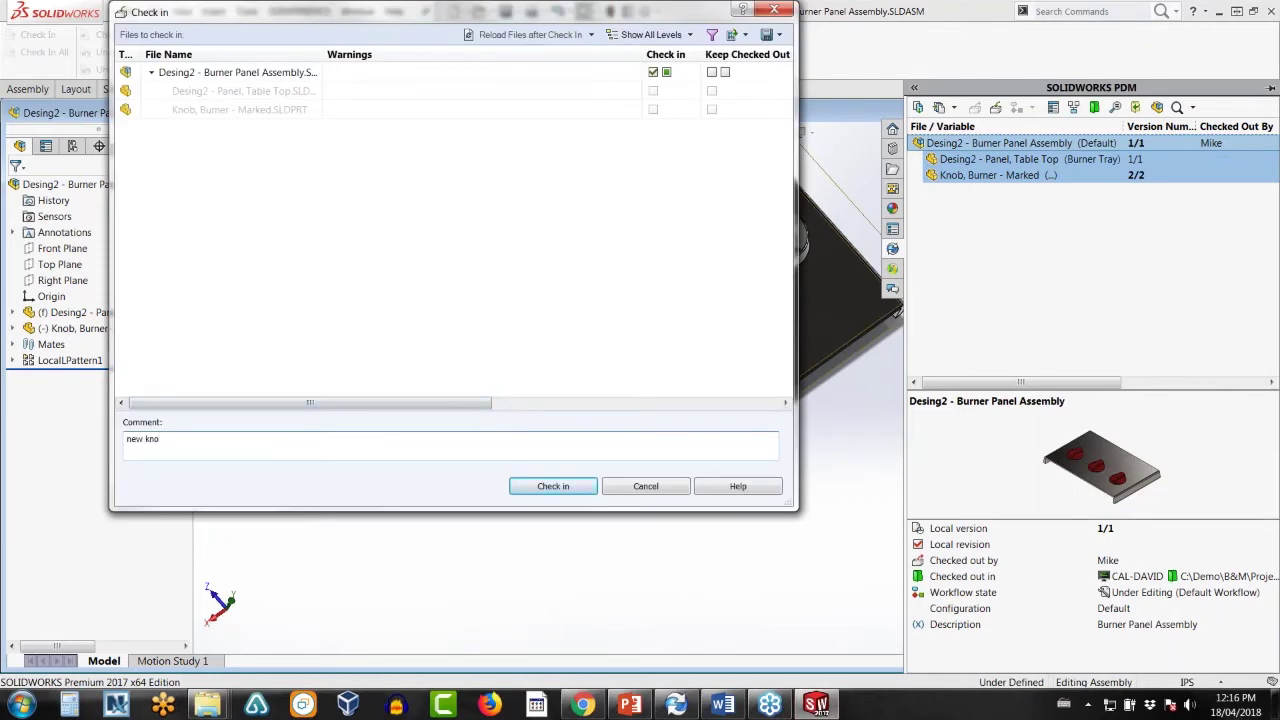
{"action": "left_click", "coordinate": [524, 487]}
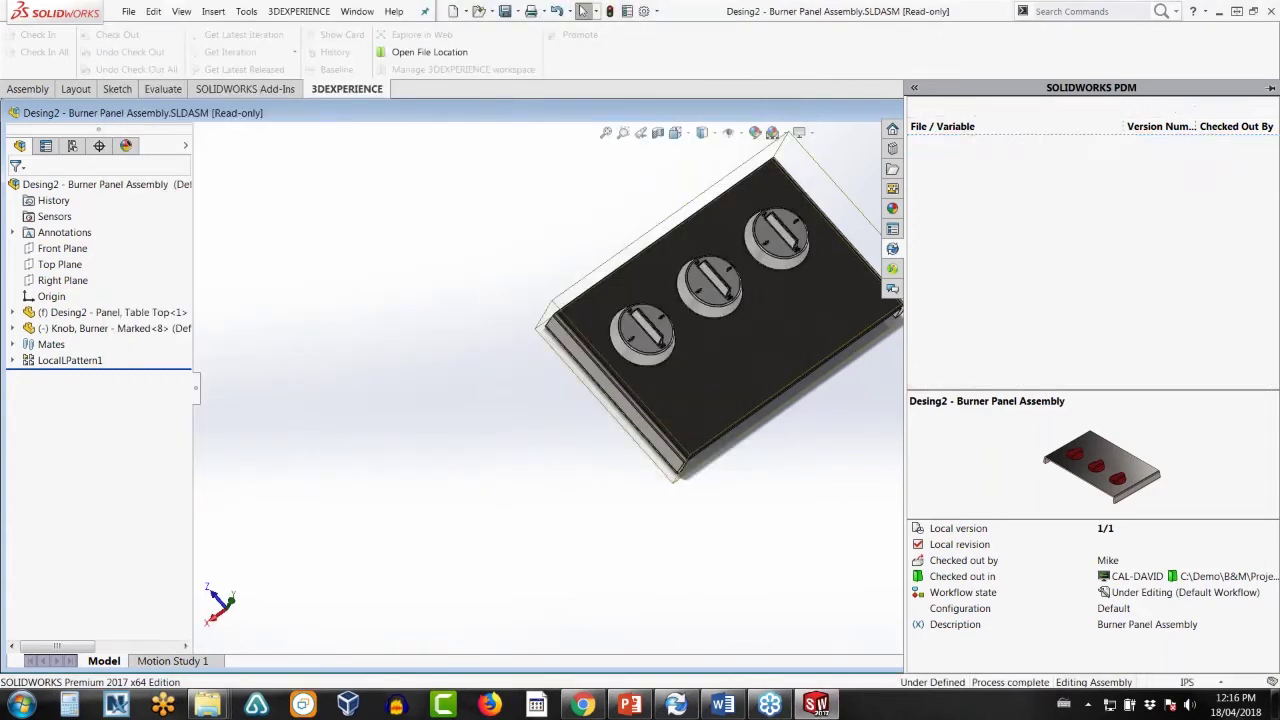
- Close the Desing2 assembly document, leaving SOLIDWORKS with no open document
{"action": "left_click", "coordinate": [859, 421]}
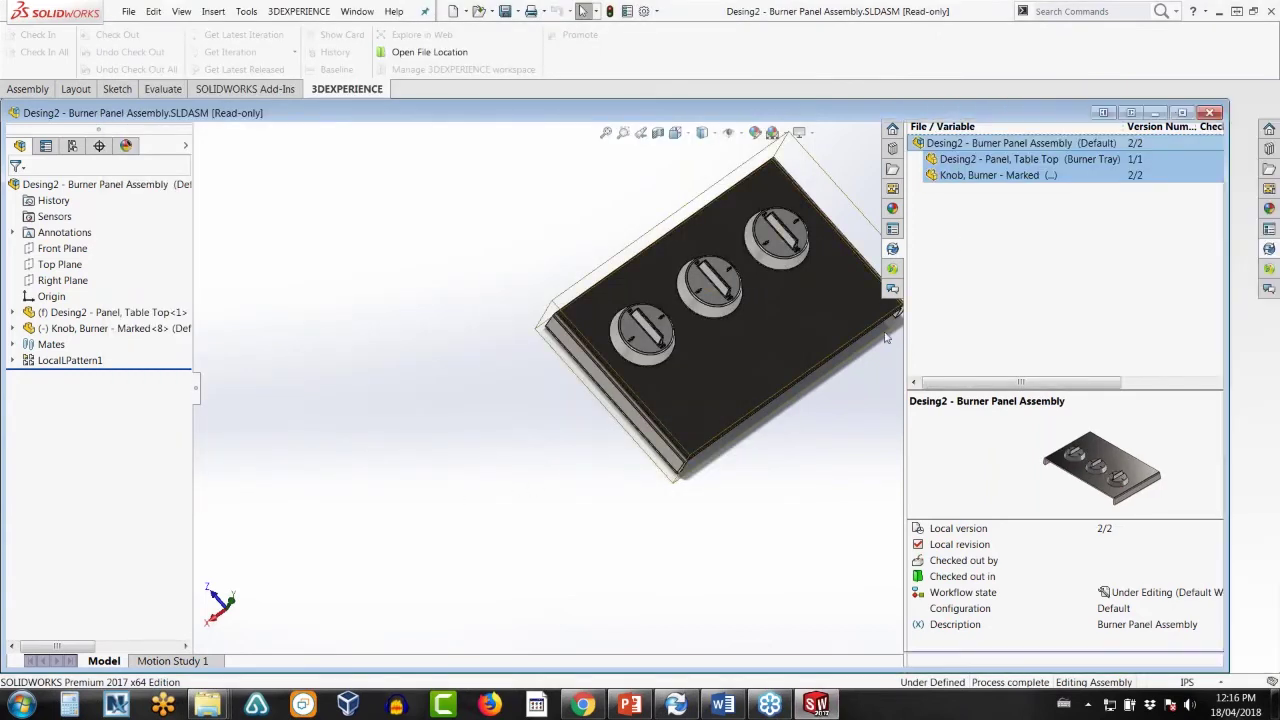
{"action": "left_click", "coordinate": [1210, 113]}
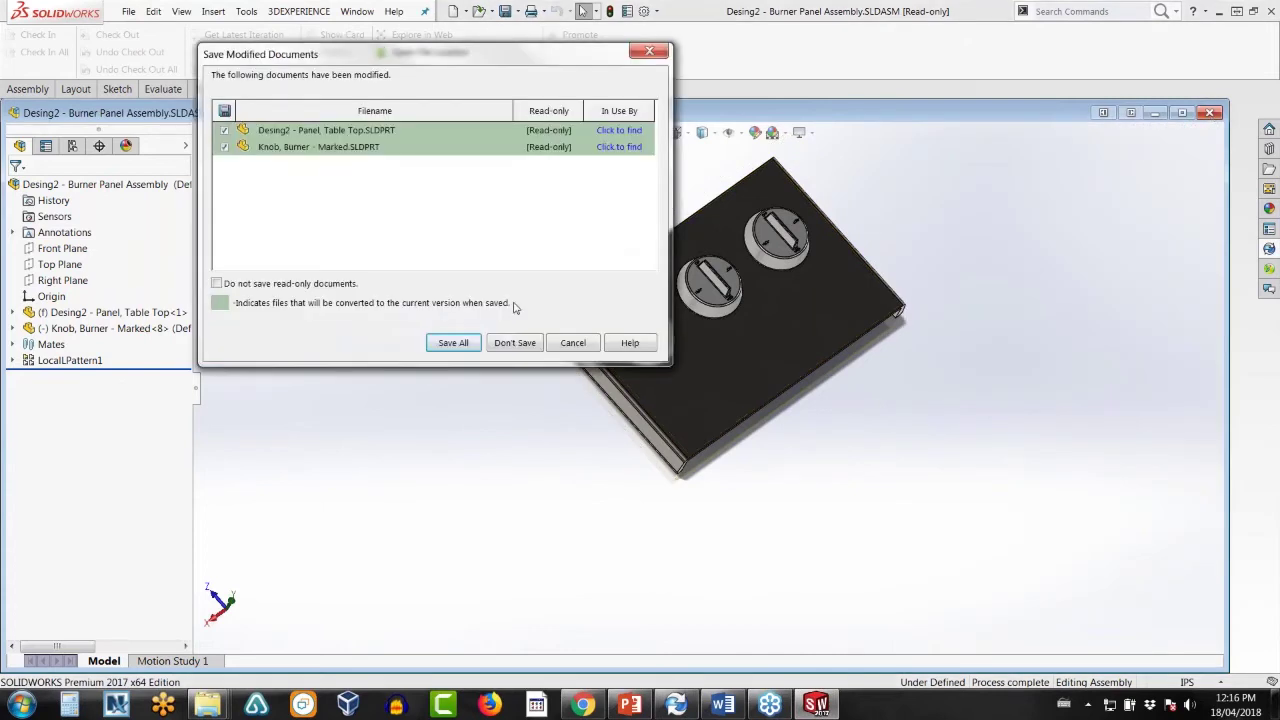
{"action": "left_click", "coordinate": [514, 343]}
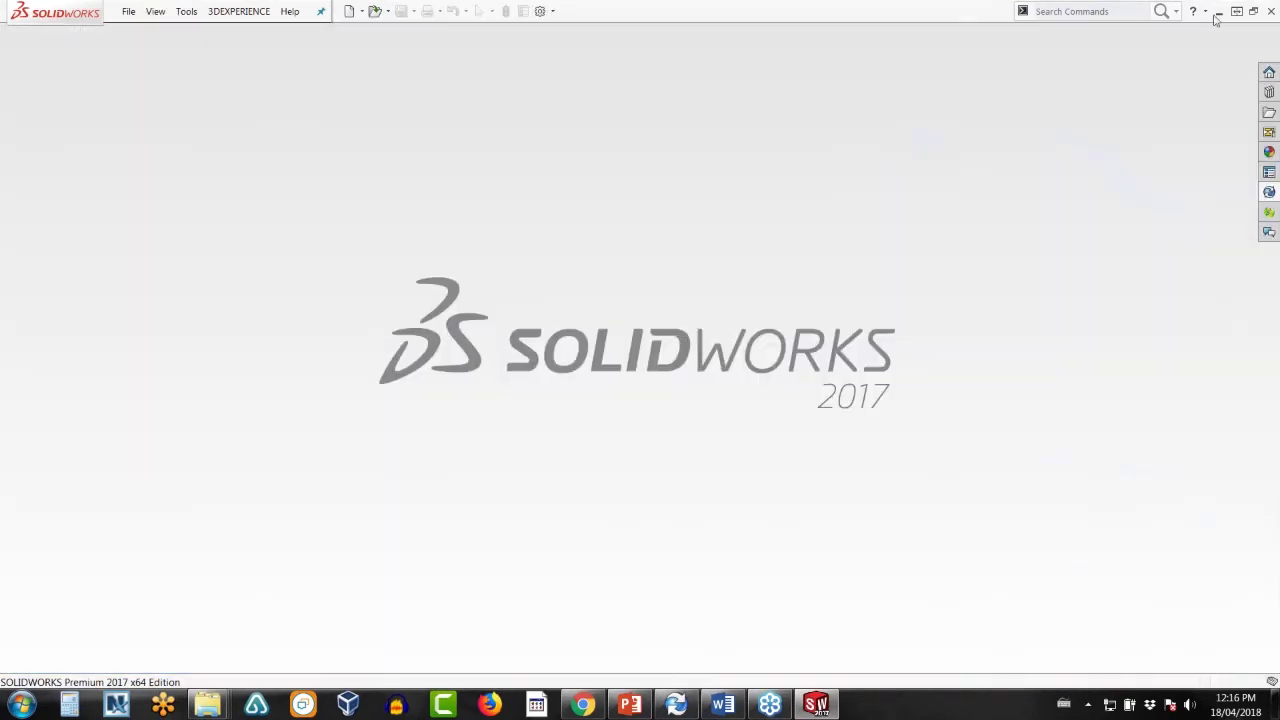
- Preview the Design1 and Desing2 burner panel assemblies in Working Folder
{"action": "left_click", "coordinate": [1222, 10]}
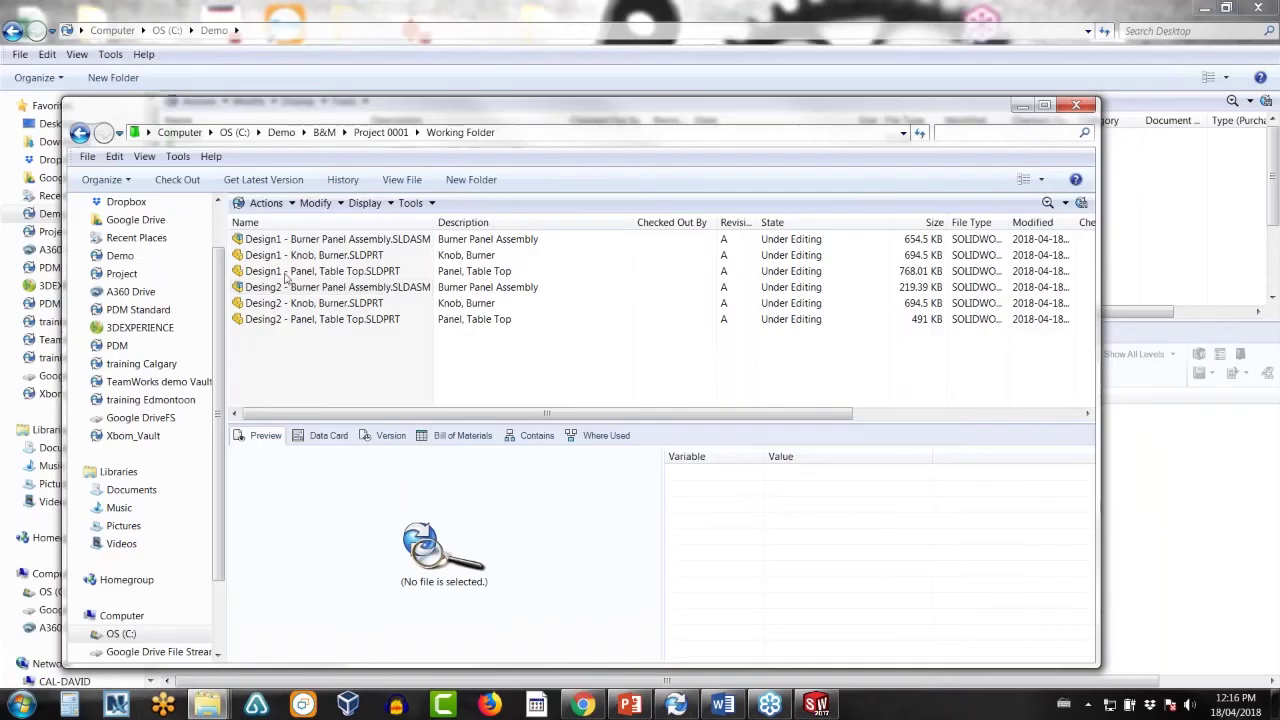
{"action": "left_click", "coordinate": [296, 243]}
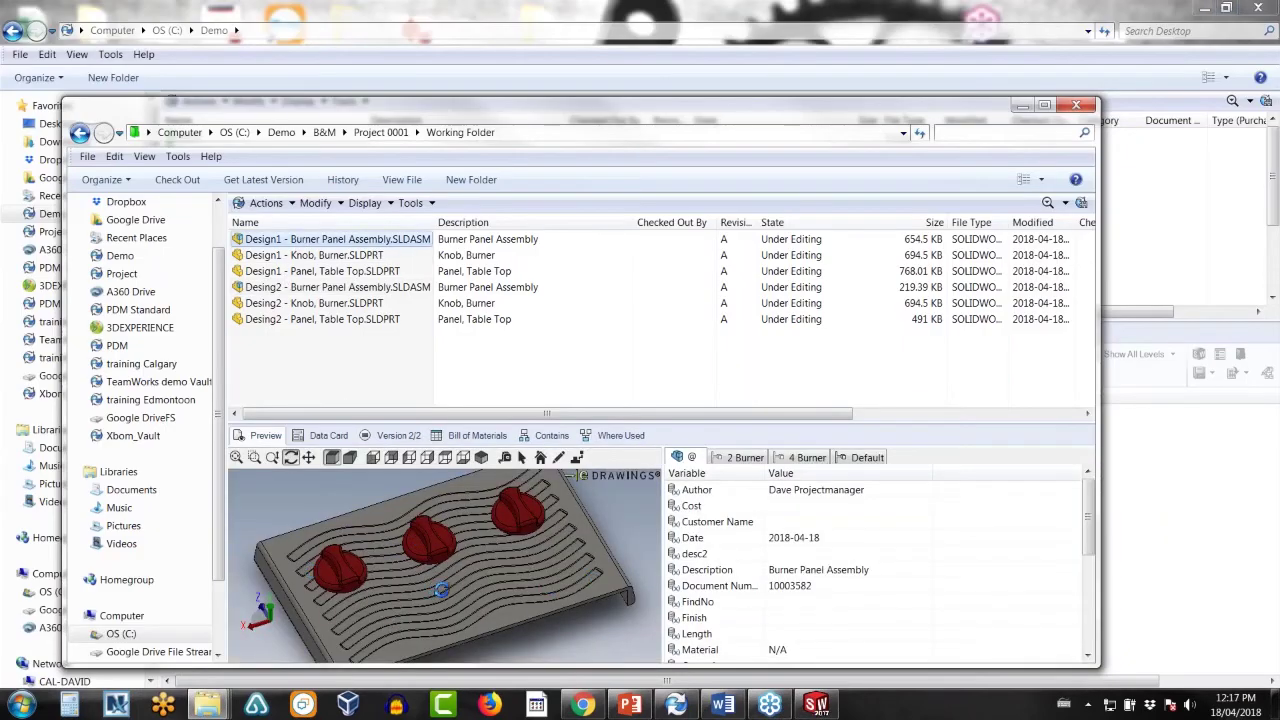
{"action": "left_click", "coordinate": [297, 287]}
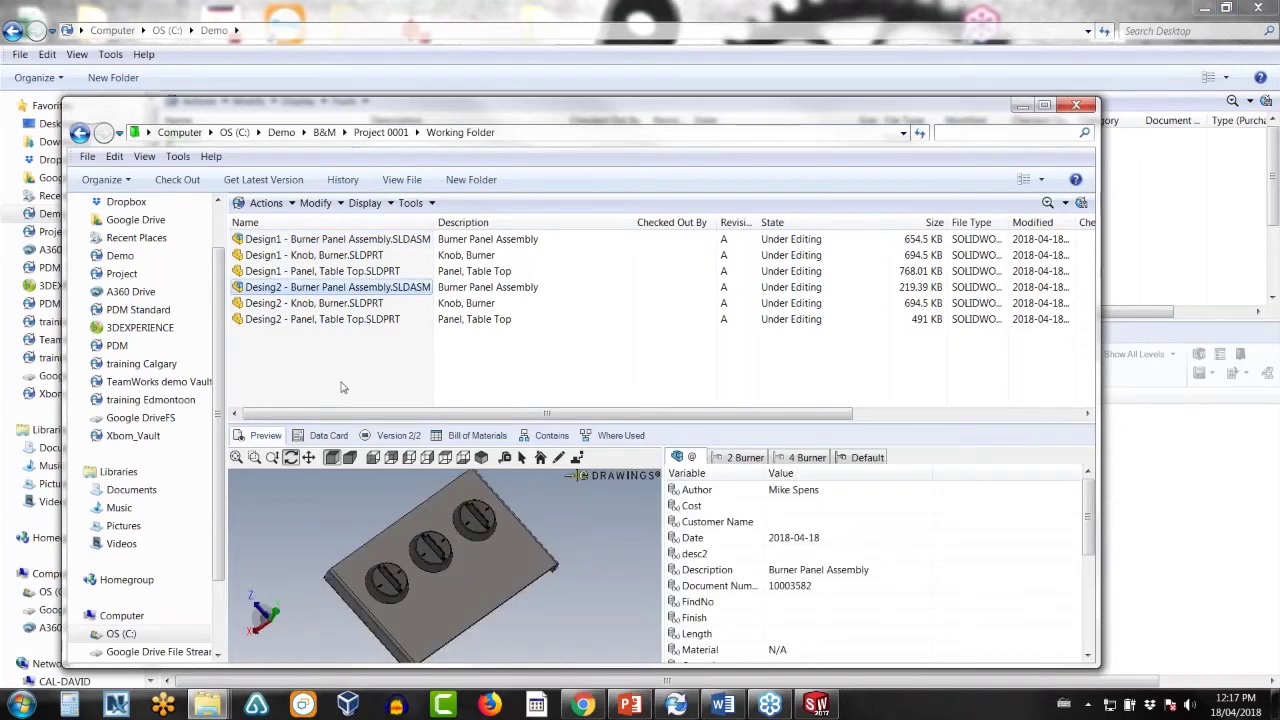
{"action": "left_click", "coordinate": [341, 381]}
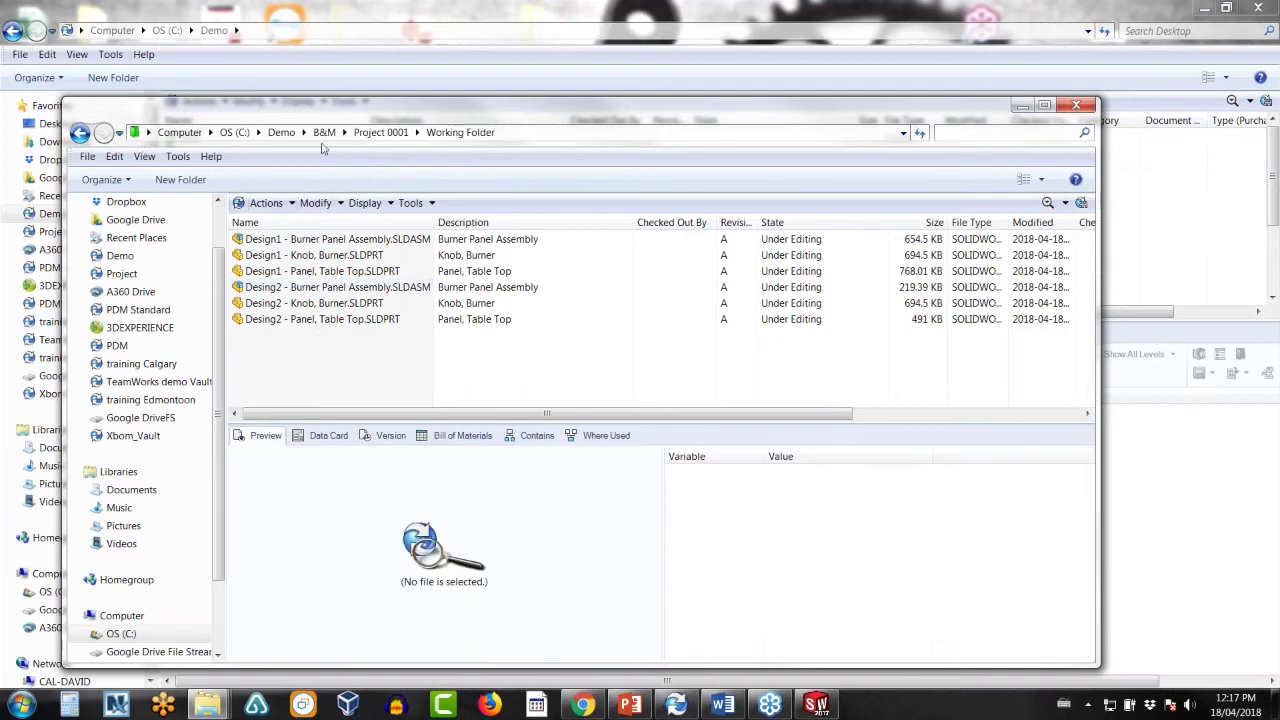
- Inspect the approved Burner Panel Assembly in the Grill folder
{"action": "left_click", "coordinate": [381, 132]}
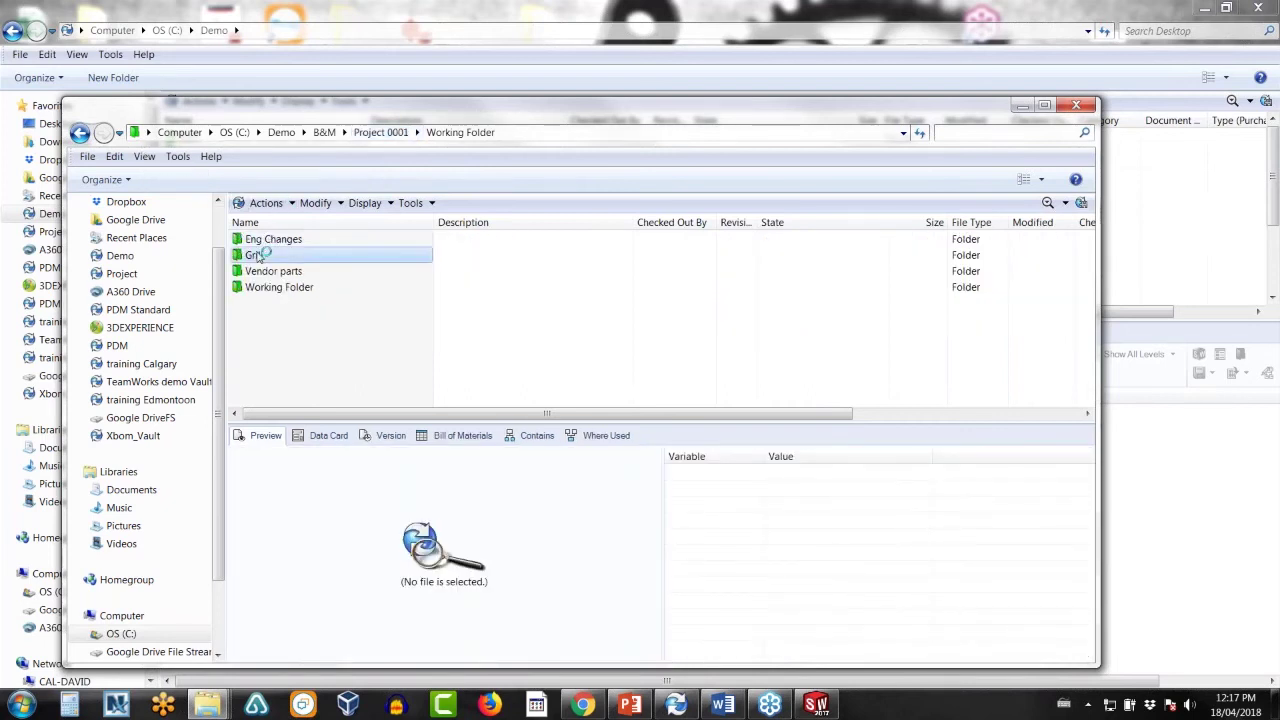
{"action": "left_click", "coordinate": [252, 256]}
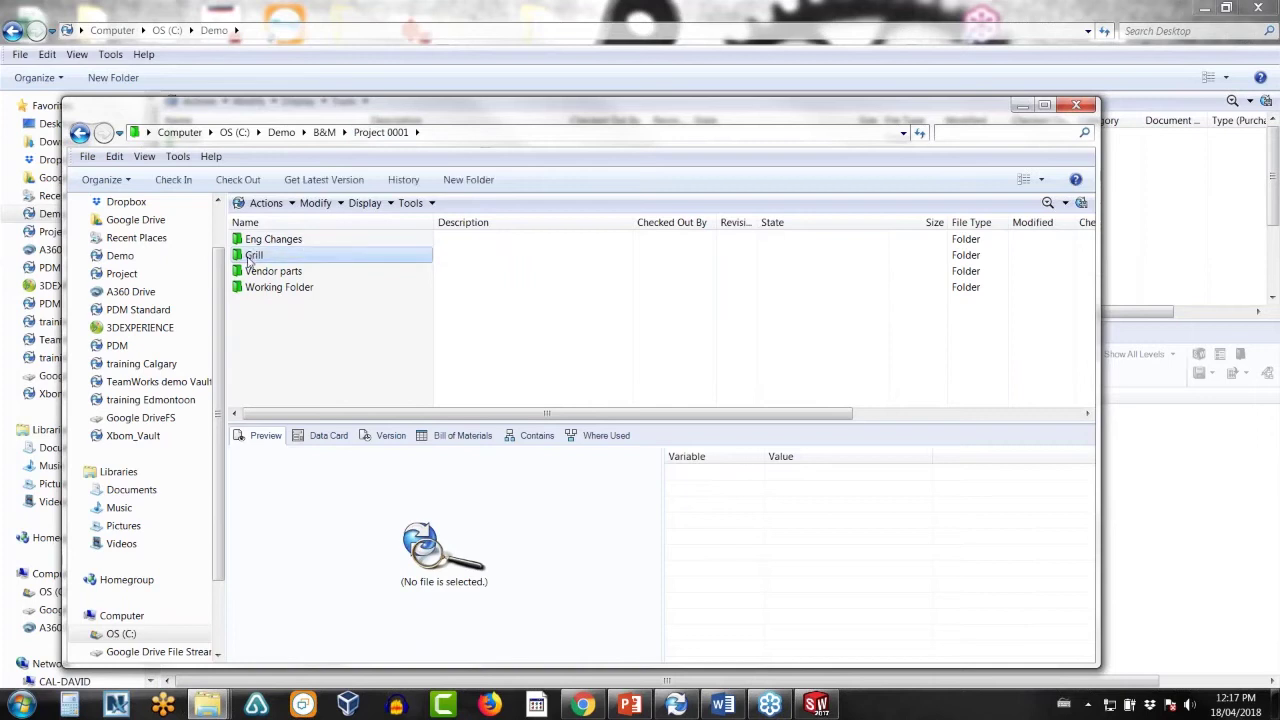
{"action": "double_click", "coordinate": [252, 257]}
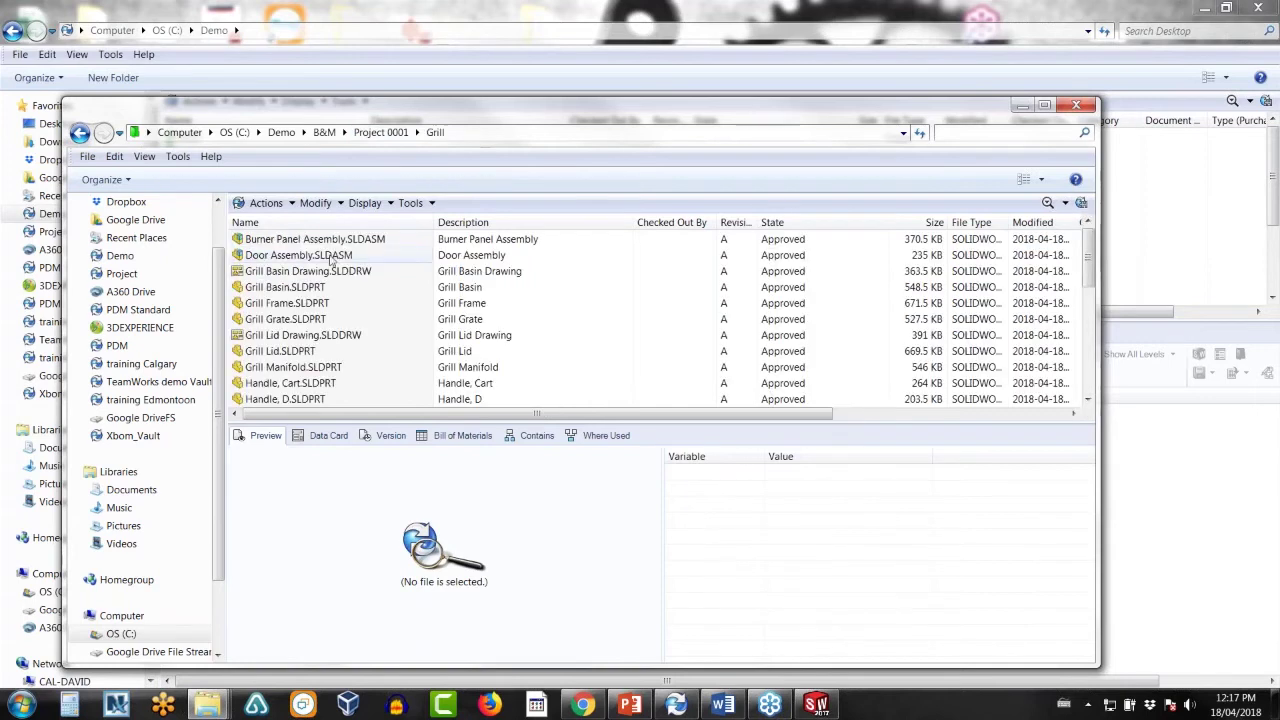
{"action": "left_click", "coordinate": [308, 245]}
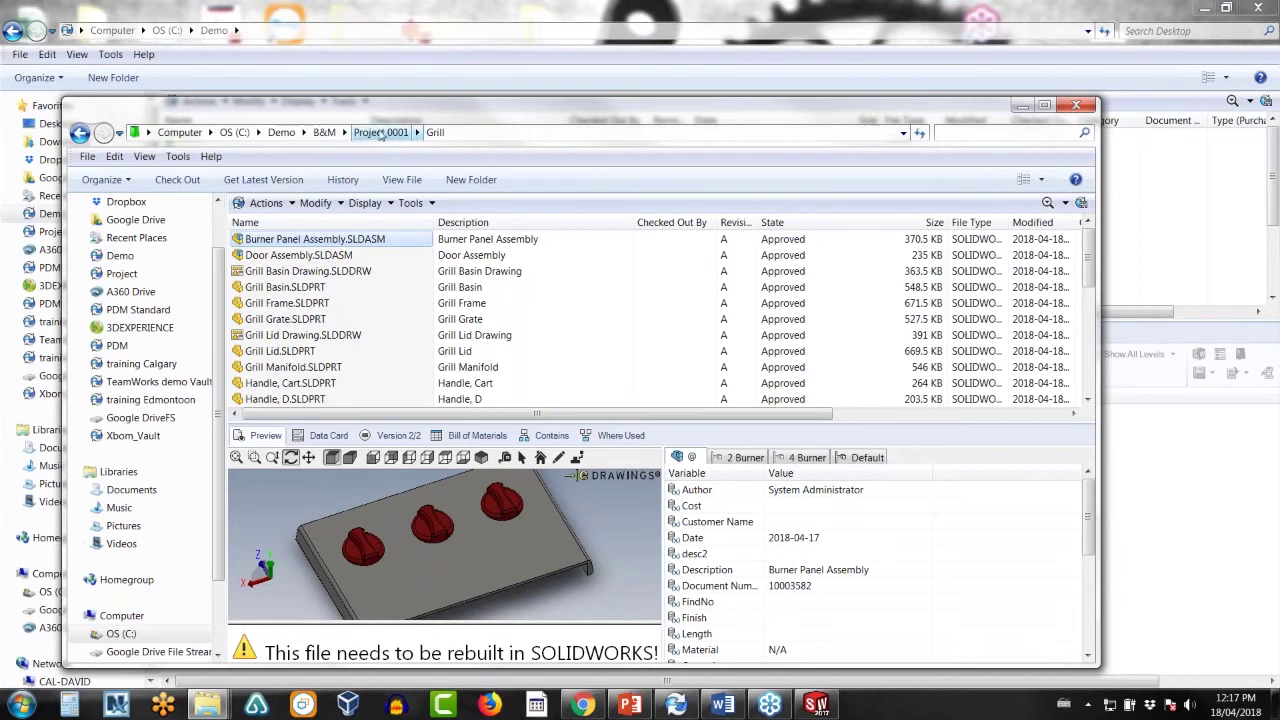
- Return to Working Folder and select all six Design1 and Desing2 burner panel files
{"action": "left_click", "coordinate": [380, 133]}
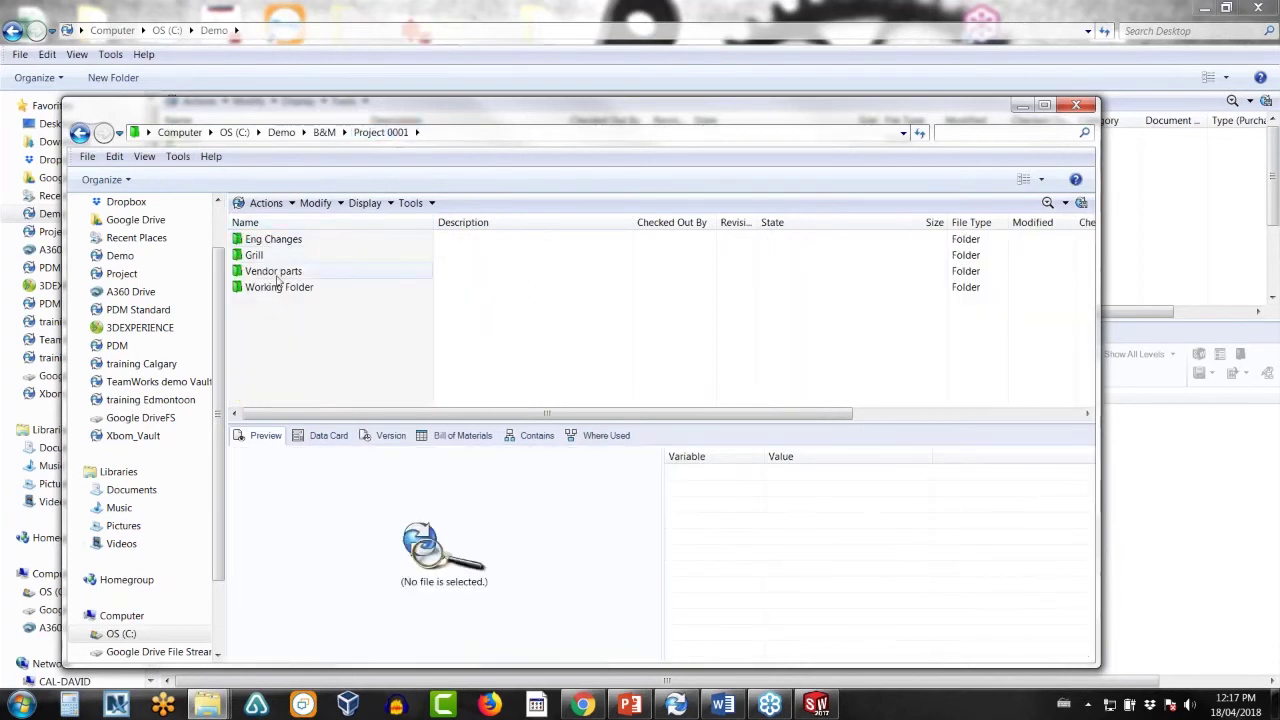
{"action": "double_click", "coordinate": [277, 287]}
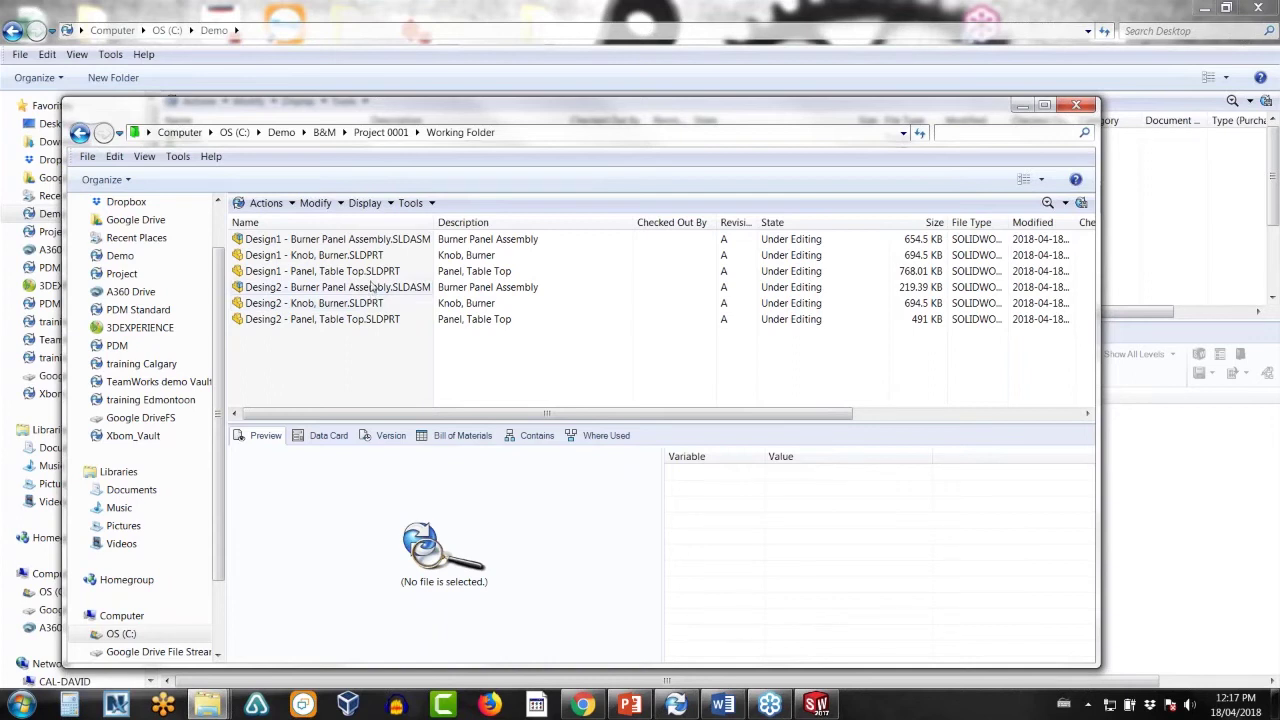
{"action": "left_click", "coordinate": [385, 240]}
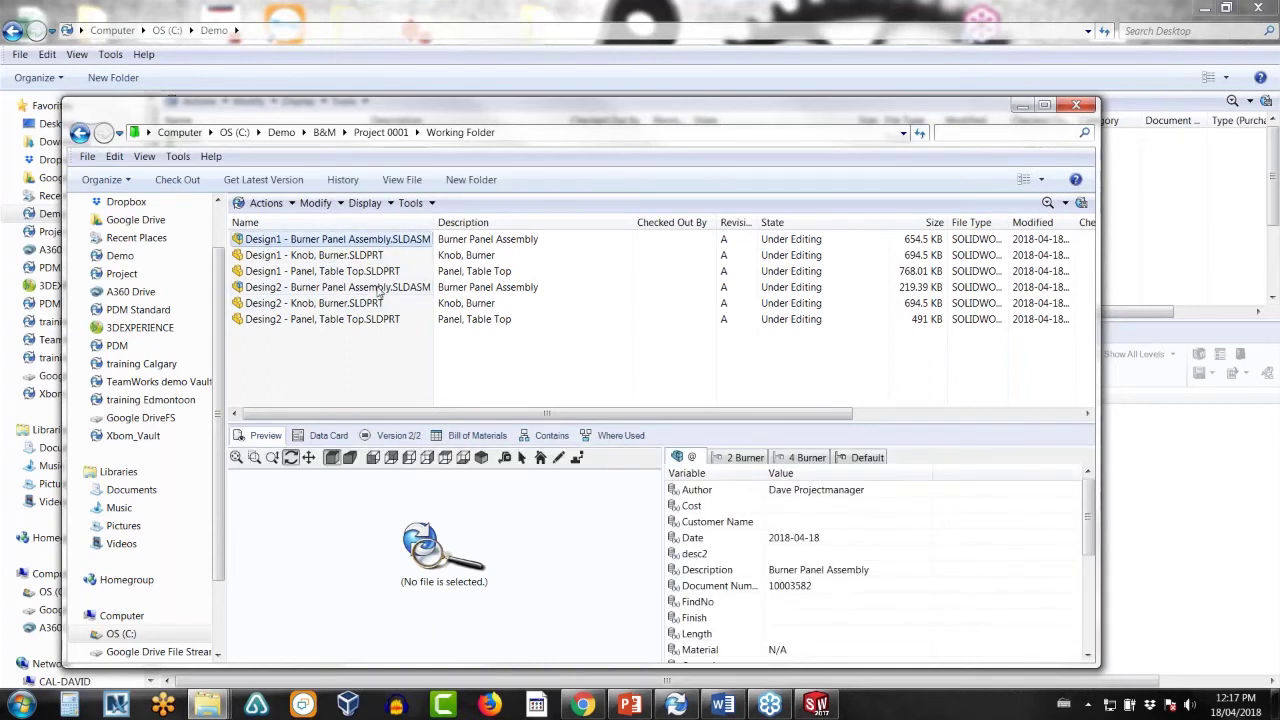
{"action": "left_click", "coordinate": [366, 320], "text": "shift"}
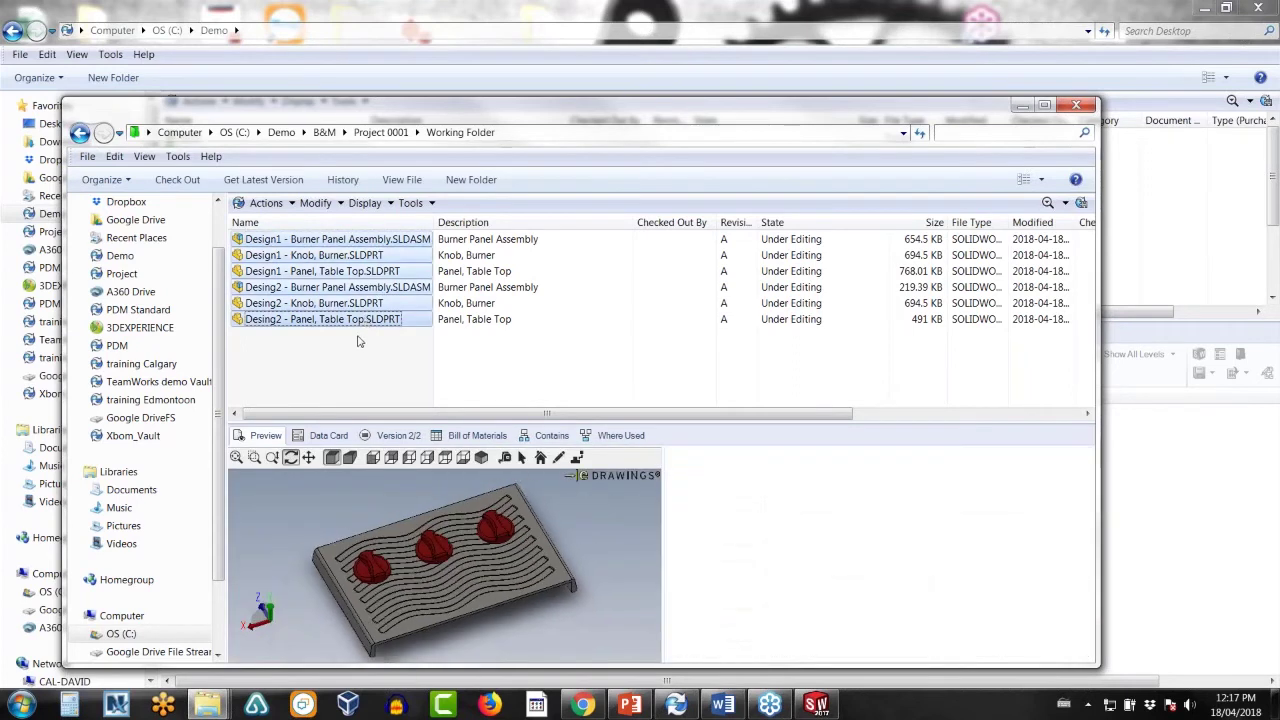
- Submit the six burner panel files for approval
{"action": "right_click", "coordinate": [355, 320]}
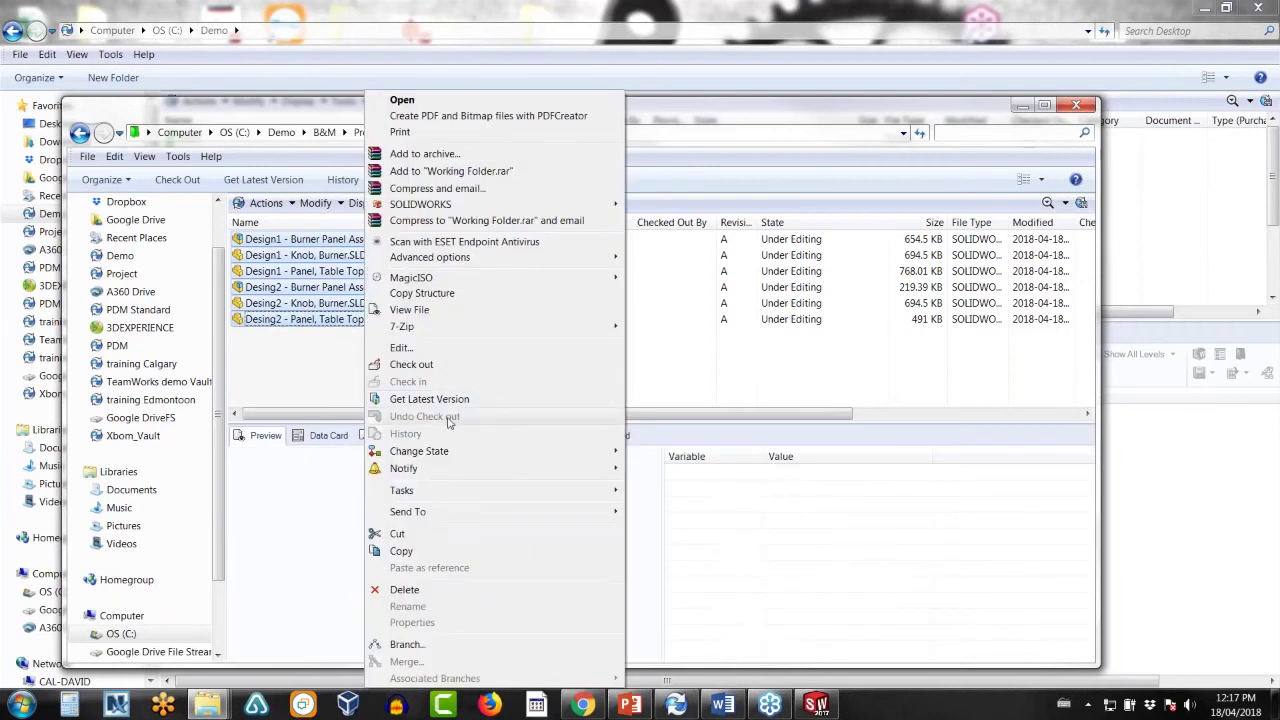
{"action": "mouse_move", "coordinate": [430, 451]}
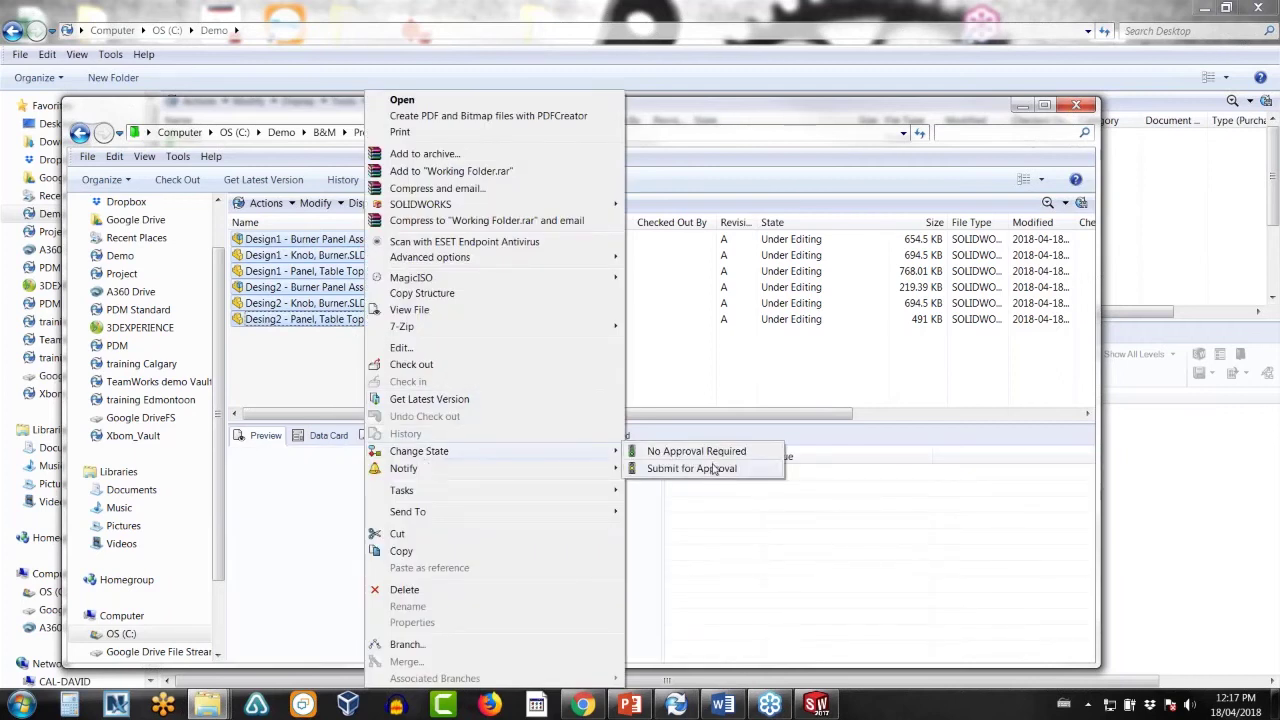
{"action": "left_click", "coordinate": [712, 468]}
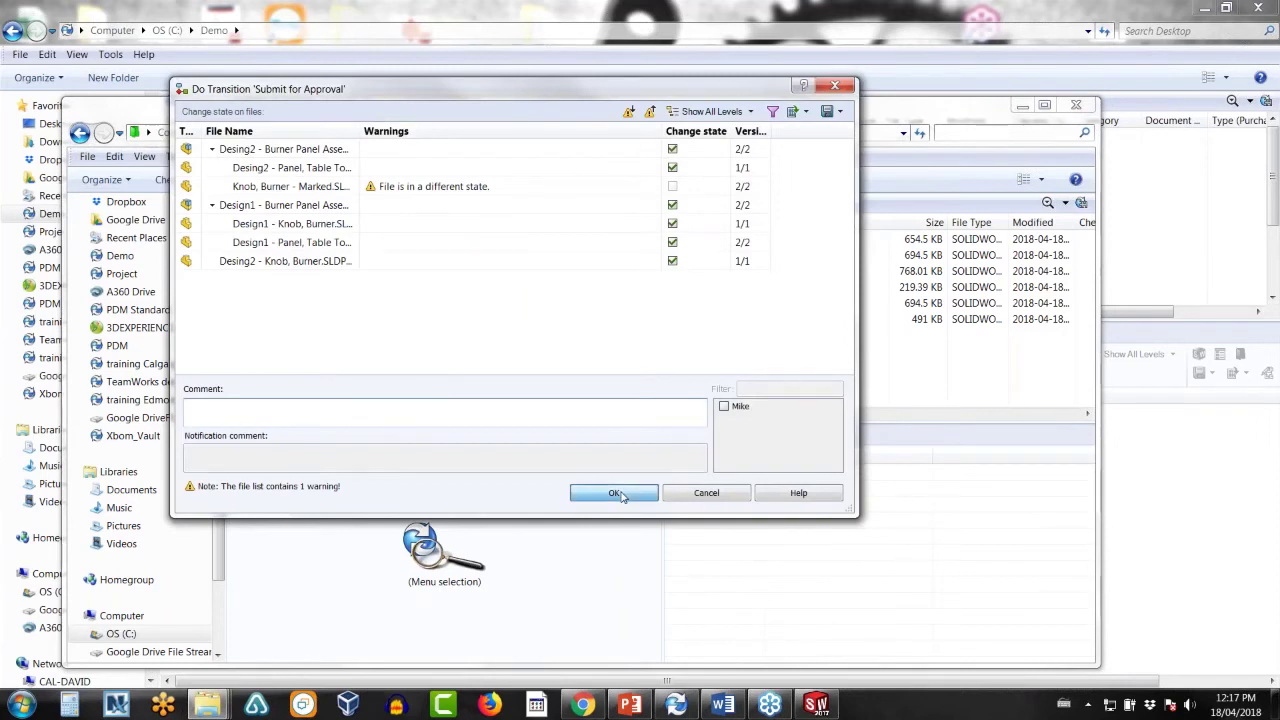
{"action": "left_click", "coordinate": [615, 493]}
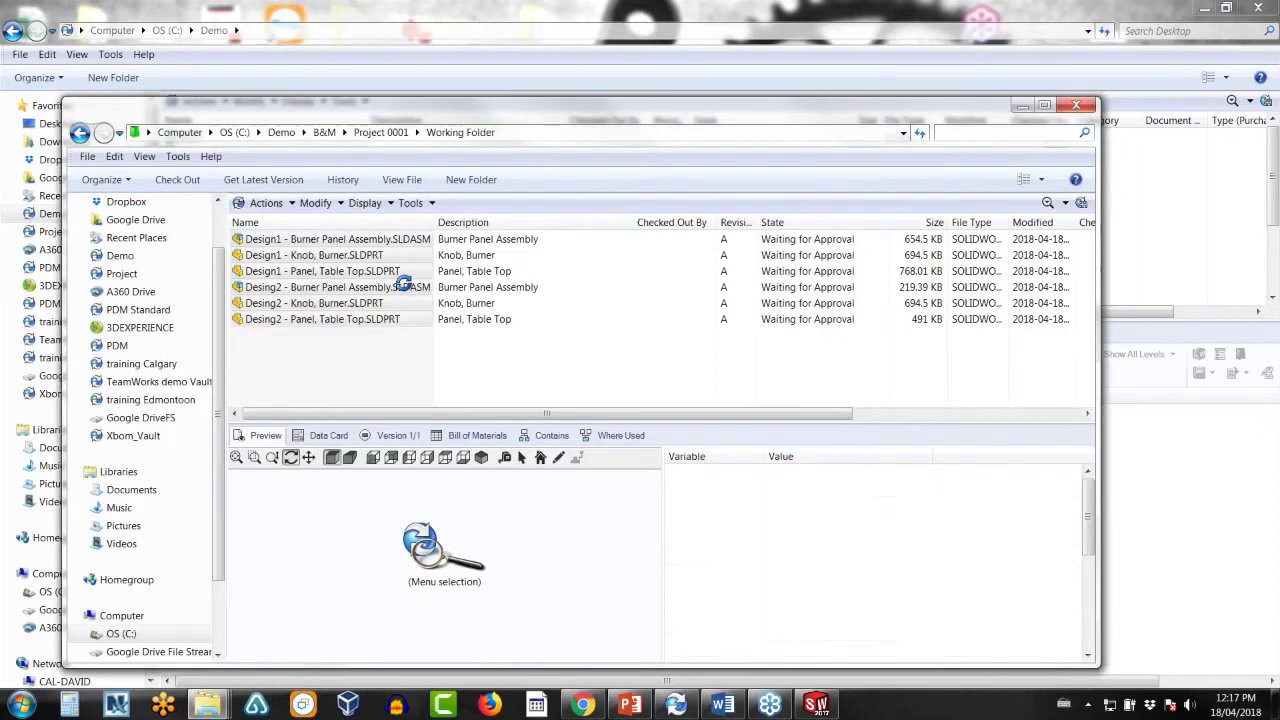
- Move the six files through Passed Approval so they read Approved
{"action": "right_click", "coordinate": [382, 250]}
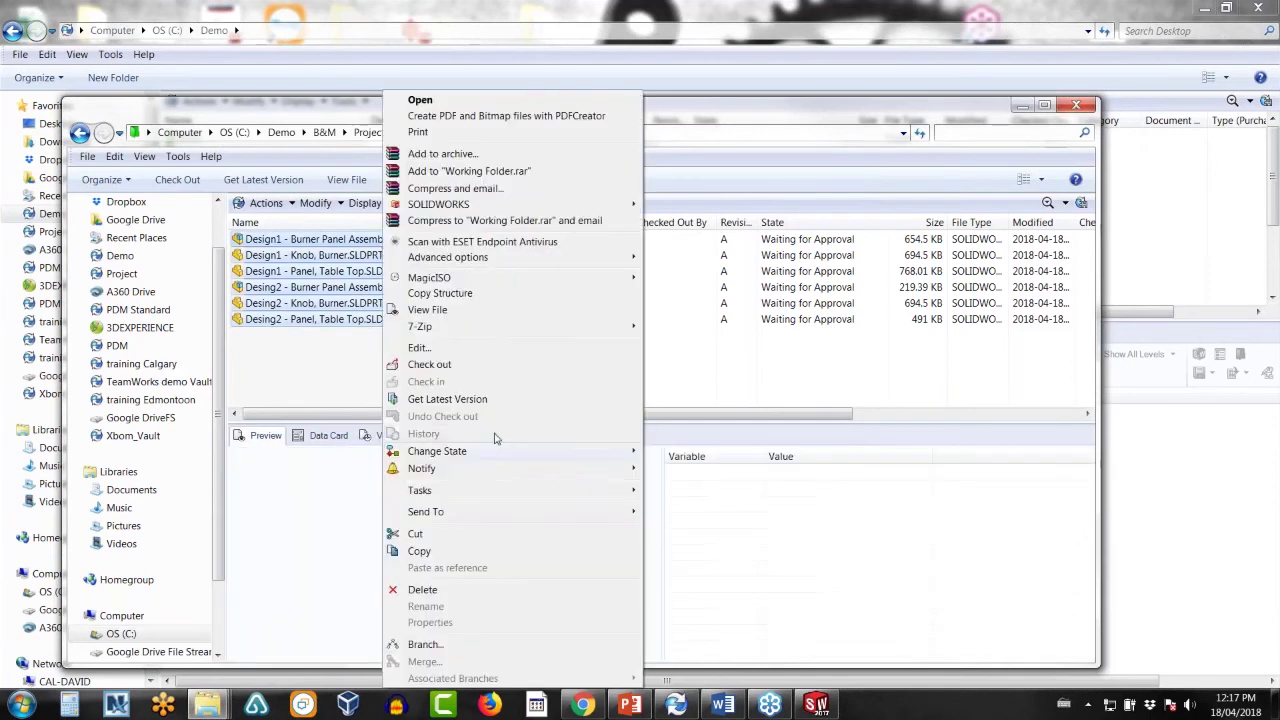
{"action": "mouse_move", "coordinate": [556, 454]}
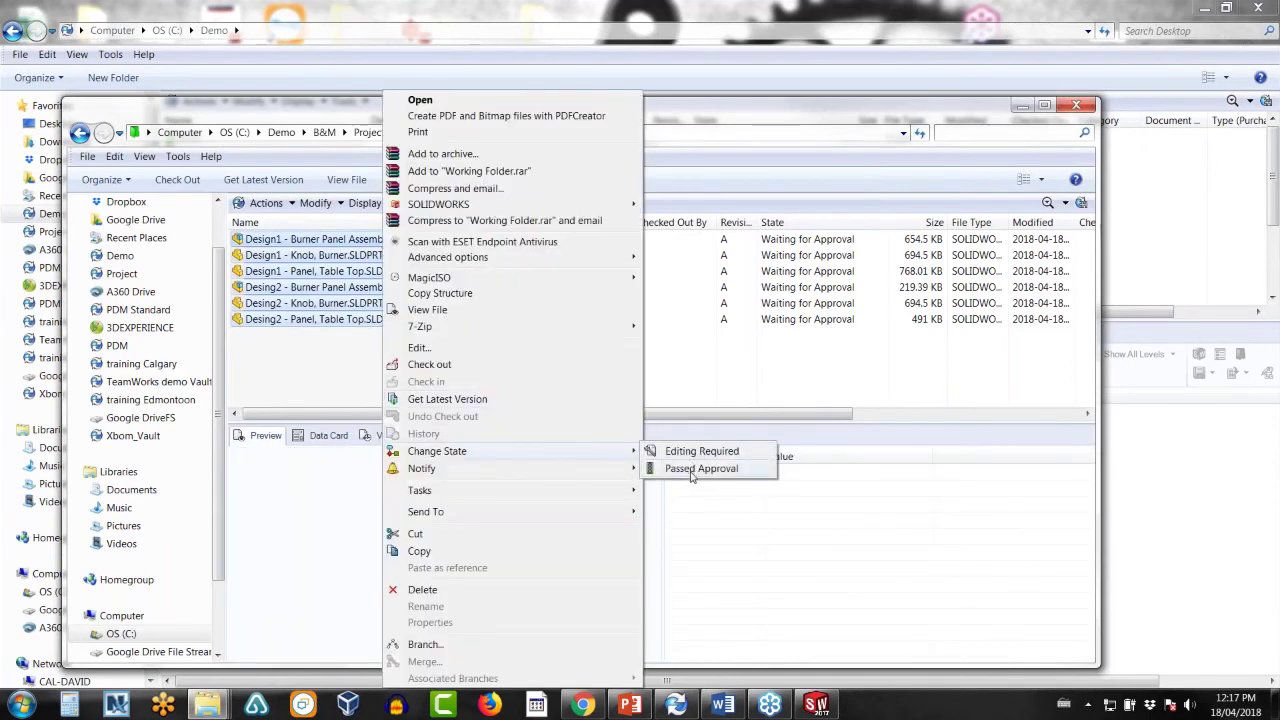
{"action": "left_click", "coordinate": [700, 469]}
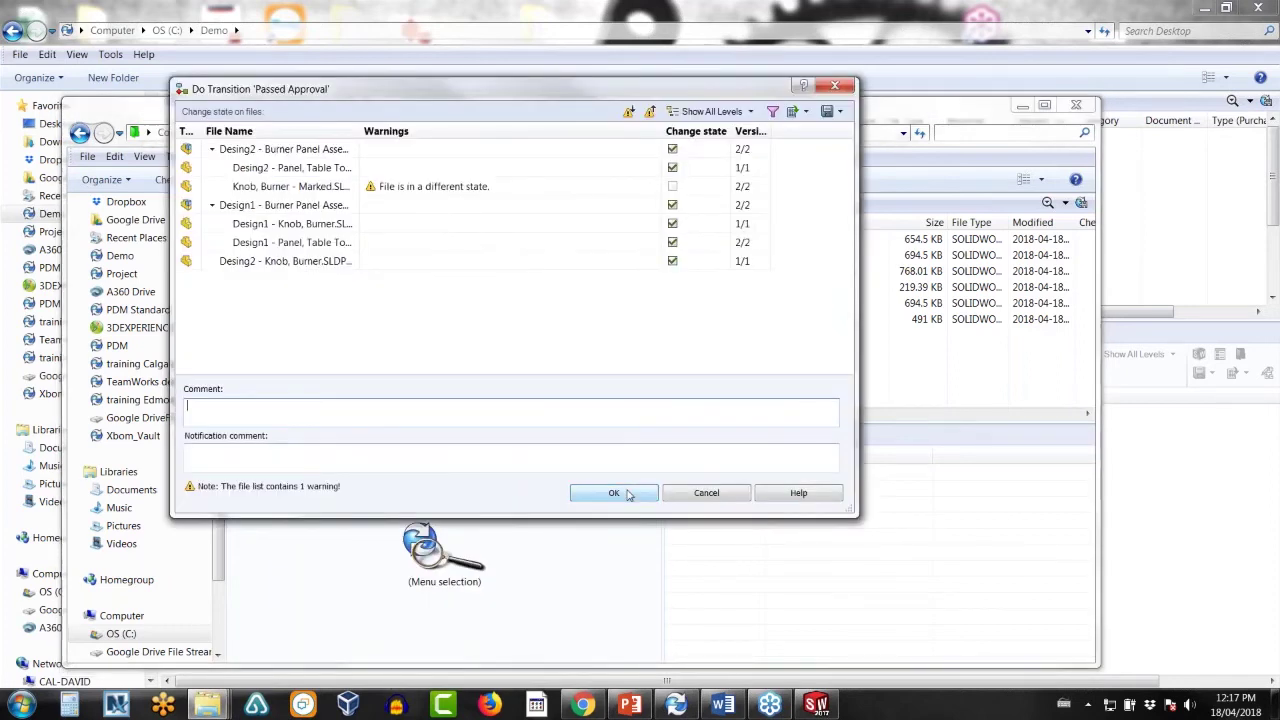
{"action": "left_click", "coordinate": [614, 493]}
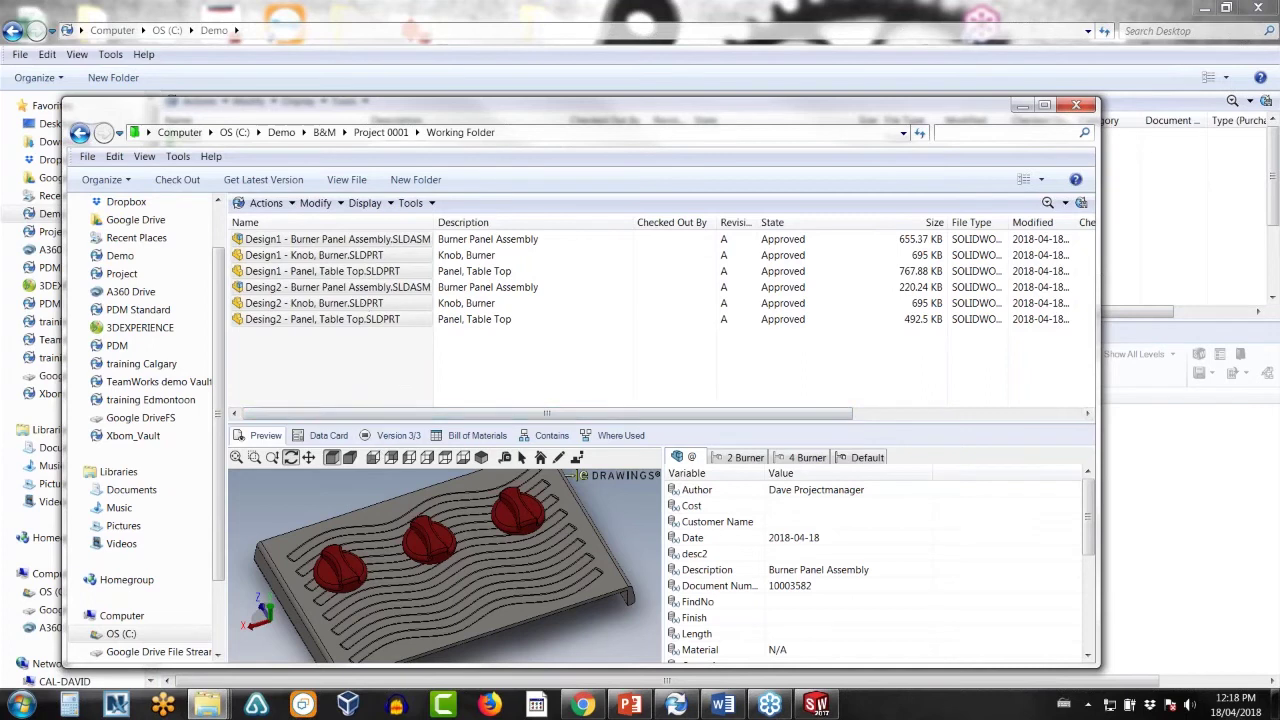
- Copy the Design1 Burner Panel Assembly and check out EC-1095.doc in Eng Changes
{"action": "left_click", "coordinate": [402, 388]}
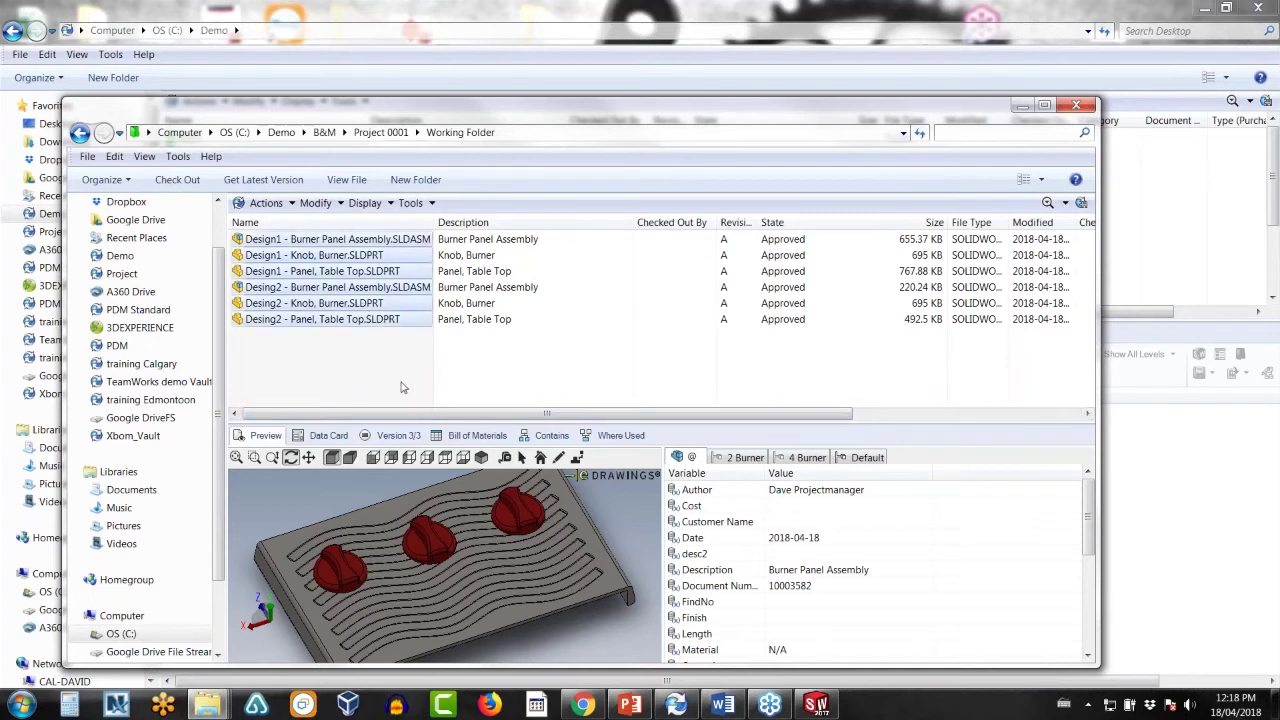
{"action": "right_click", "coordinate": [287, 243]}
{"action": "left_click", "coordinate": [352, 551]}
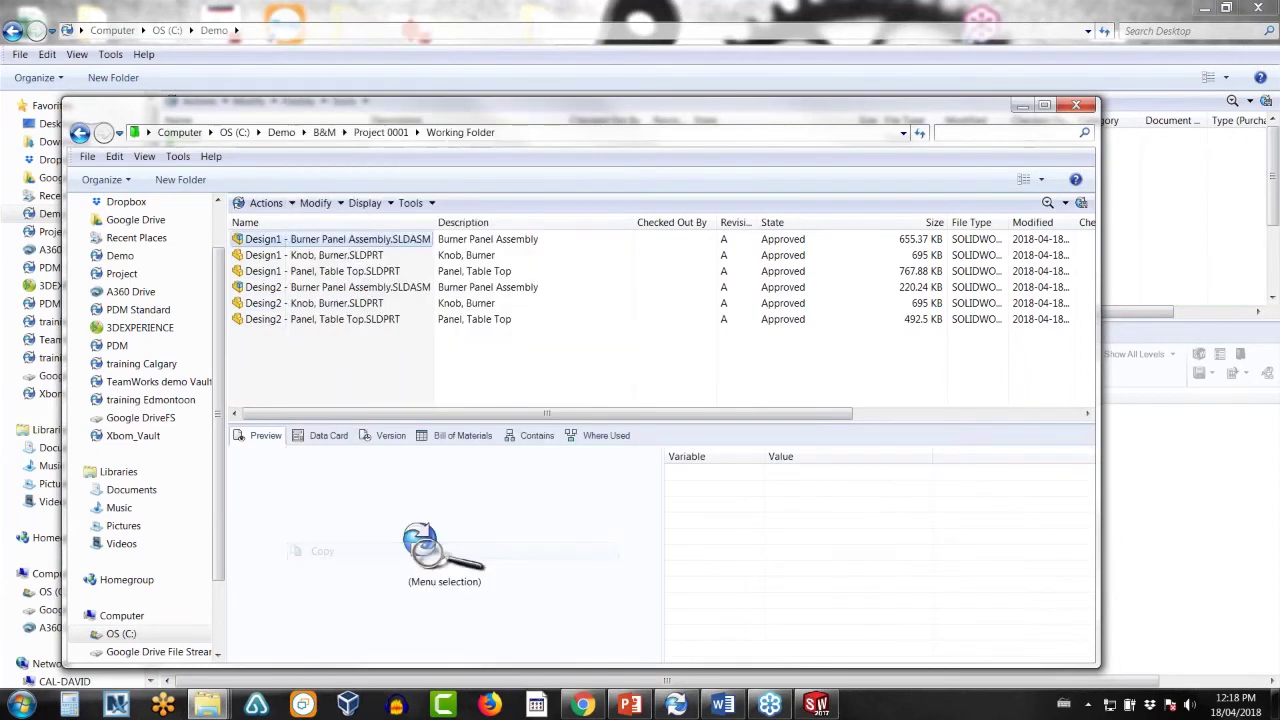
{"action": "left_click", "coordinate": [80, 134]}
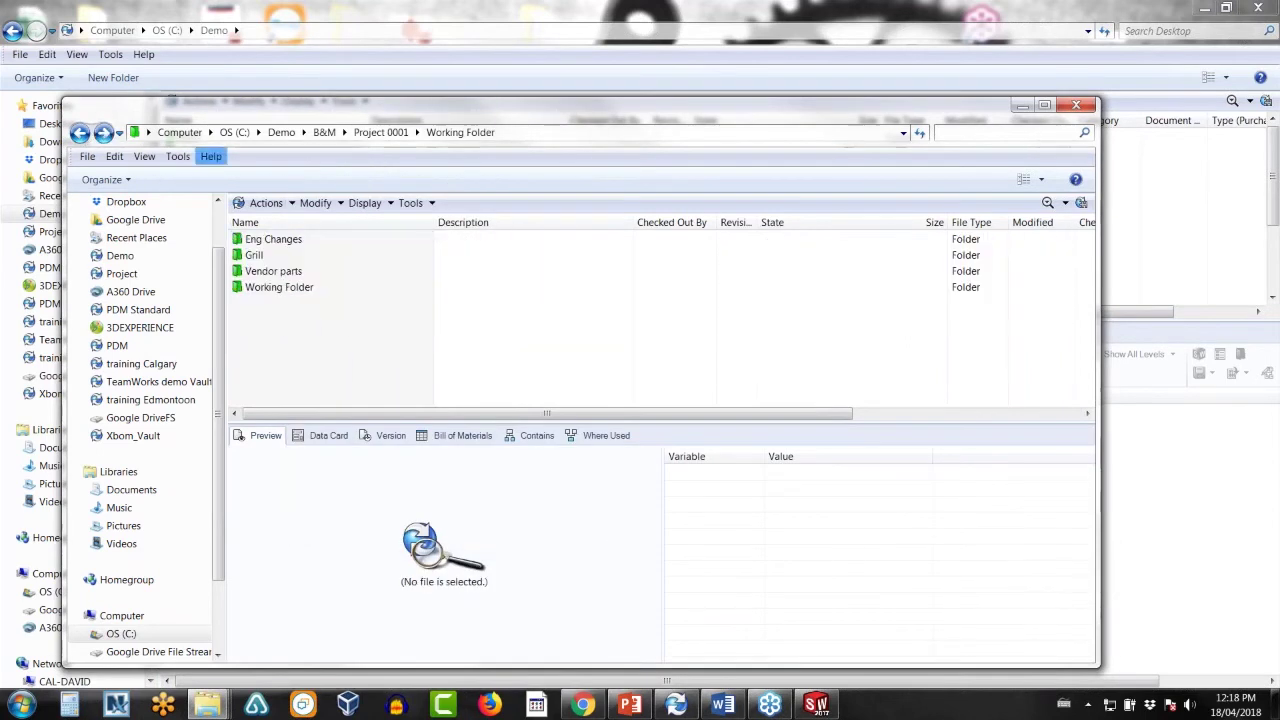
{"action": "double_click", "coordinate": [285, 244]}
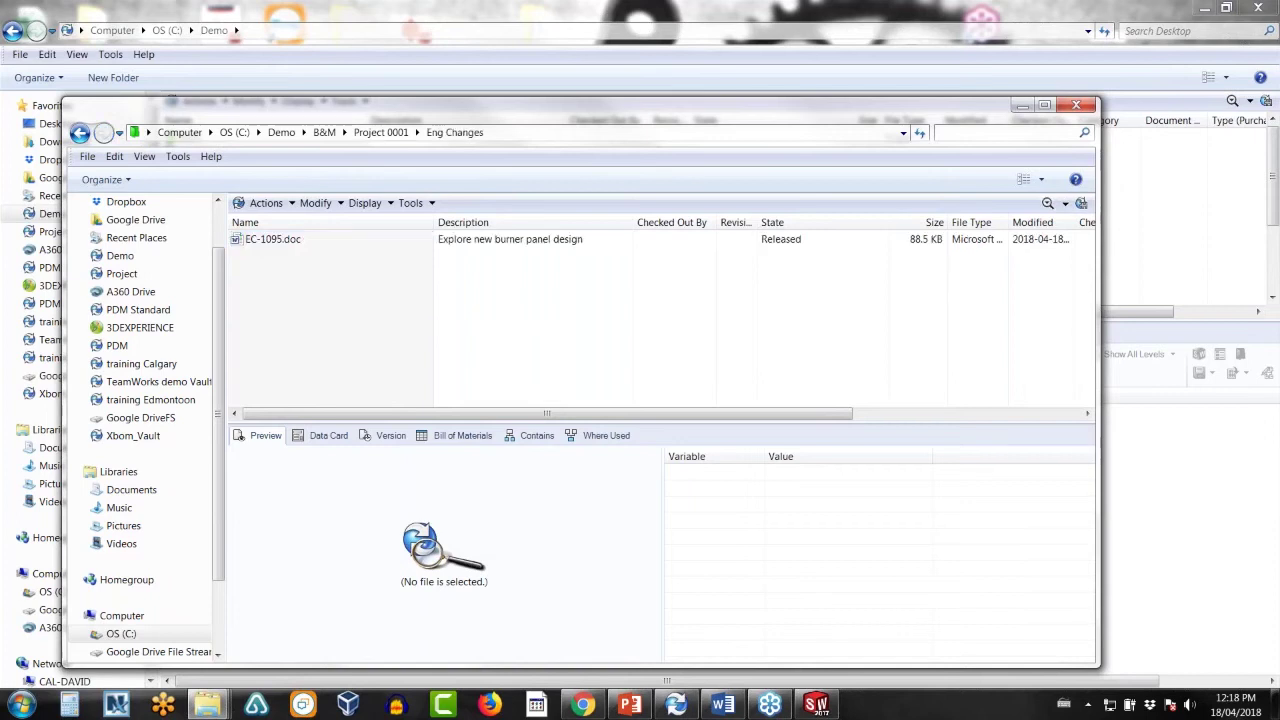
{"action": "right_click", "coordinate": [273, 242]}
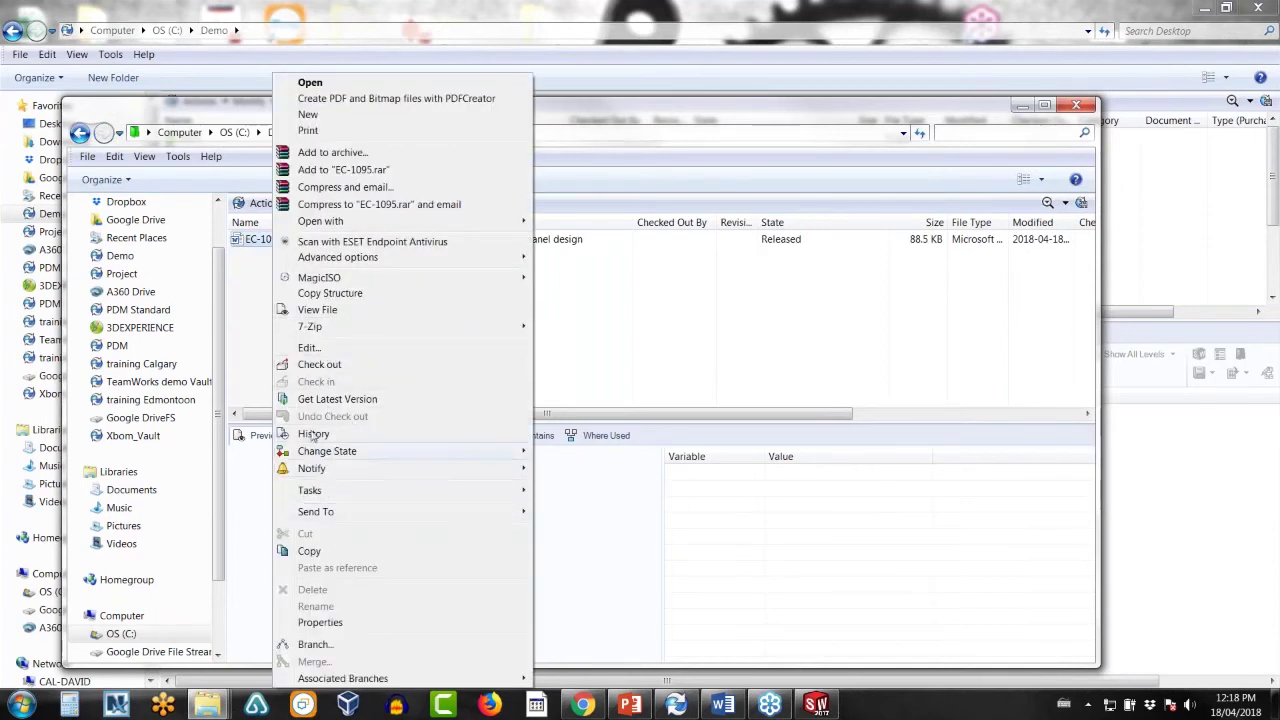
{"action": "left_click", "coordinate": [320, 366]}
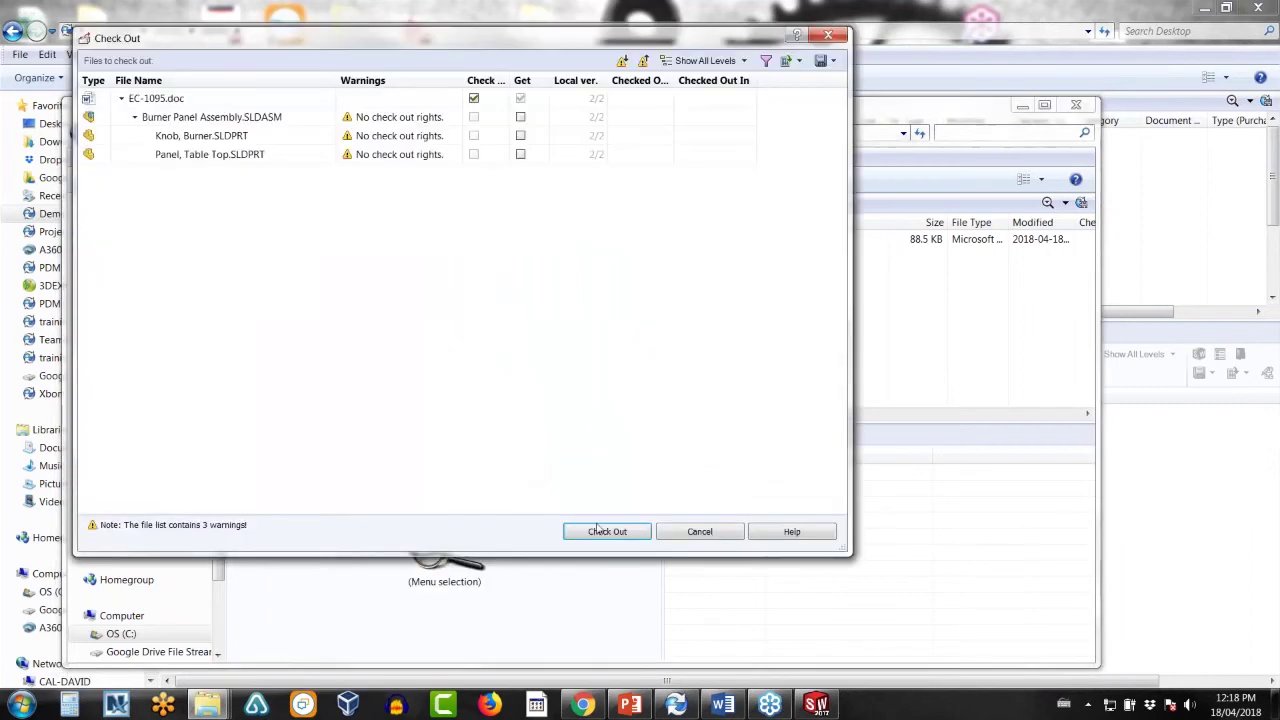
{"action": "left_click", "coordinate": [603, 531]}
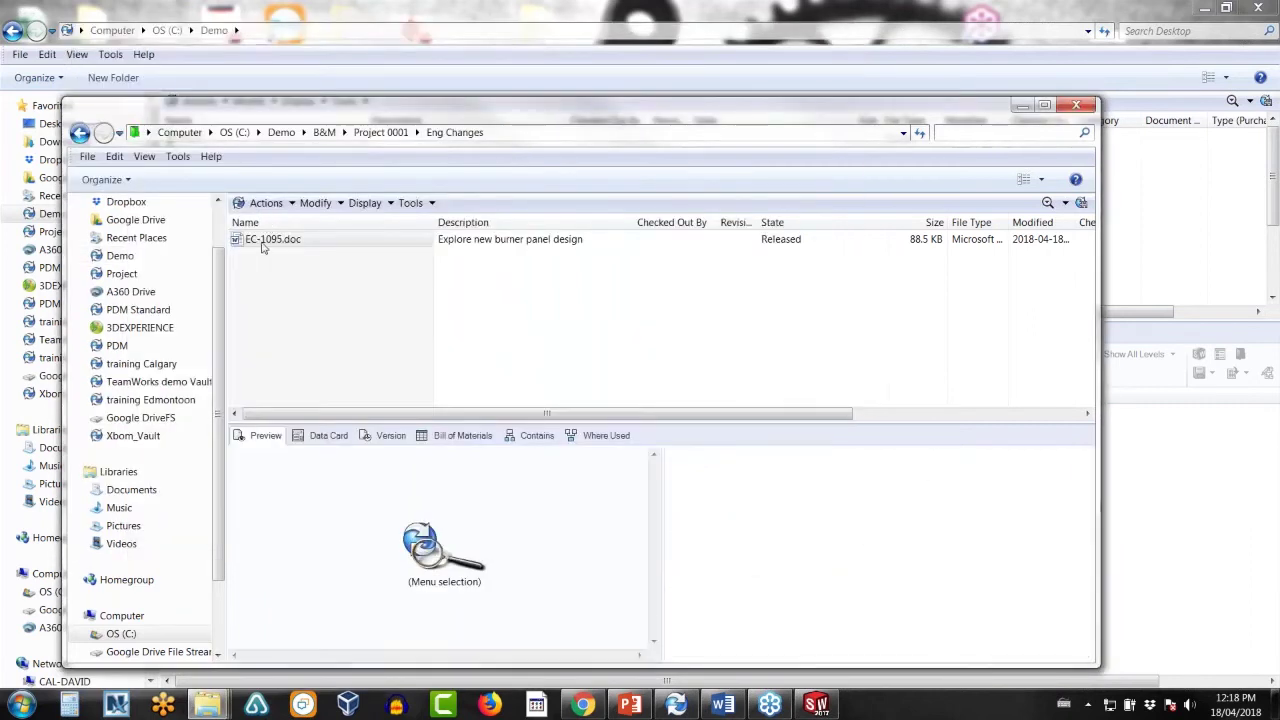
- Paste the Design1 assembly onto EC-1095.doc as a file reference
{"action": "right_click", "coordinate": [263, 248]}
{"action": "left_click", "coordinate": [340, 567]}
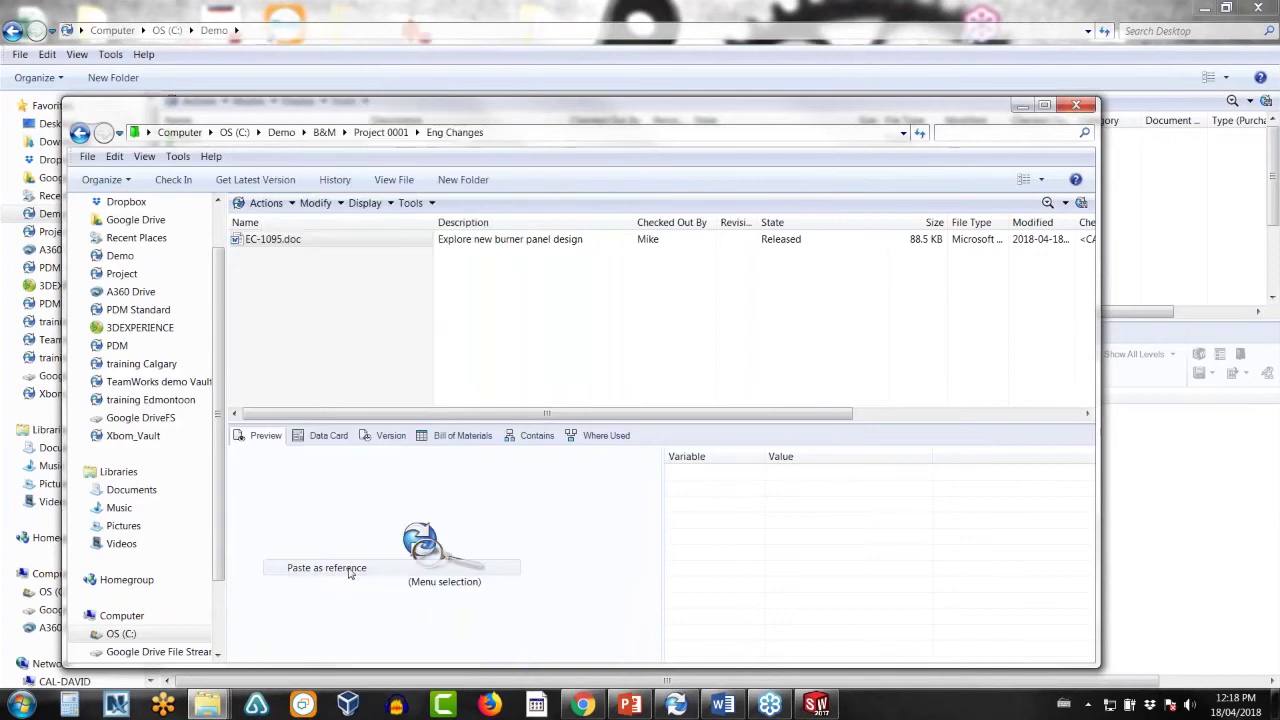
{"action": "left_click", "coordinate": [605, 384]}
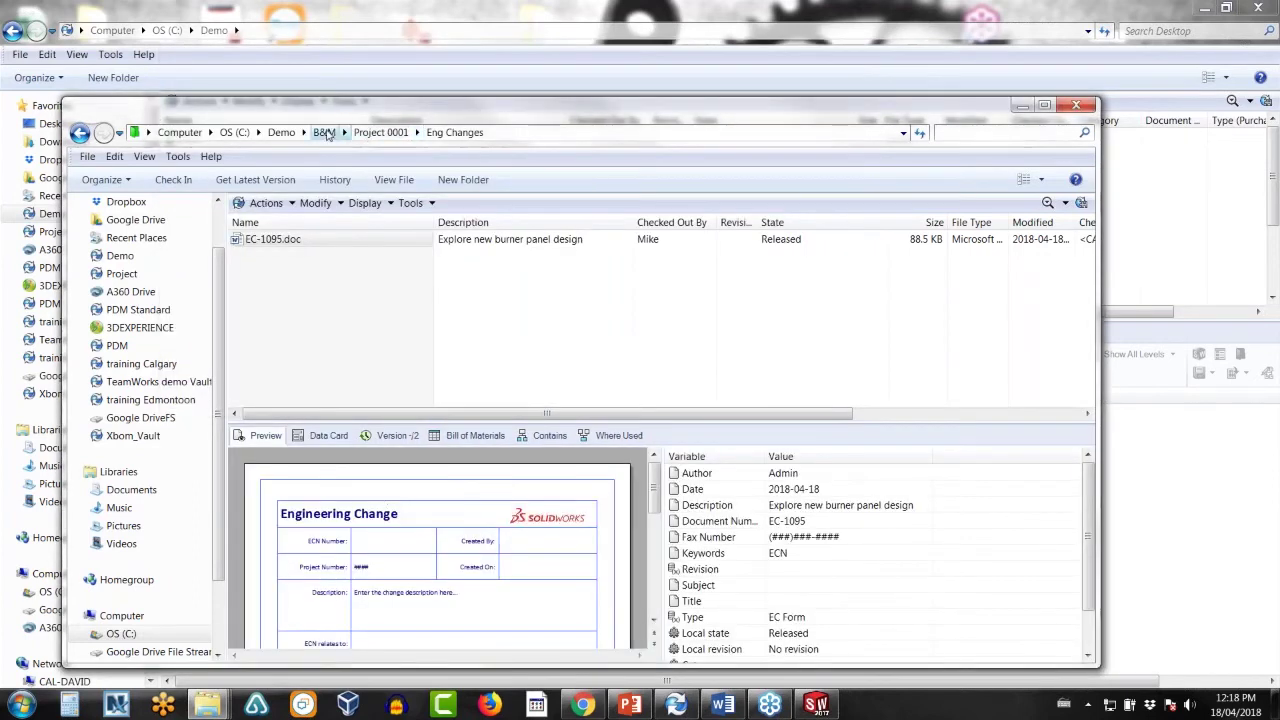
- Copy the Desing2 Burner Panel Assembly and paste it onto EC-1095.doc as a reference
{"action": "left_click", "coordinate": [378, 133]}
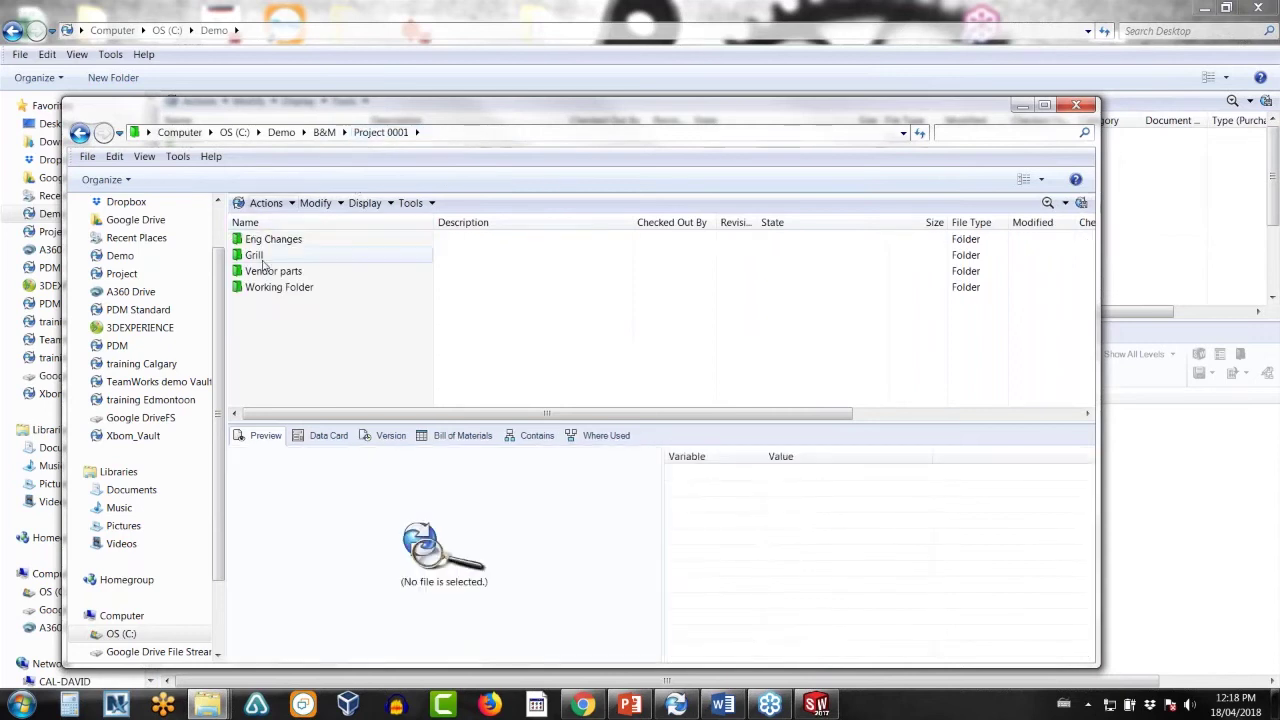
{"action": "double_click", "coordinate": [268, 288]}
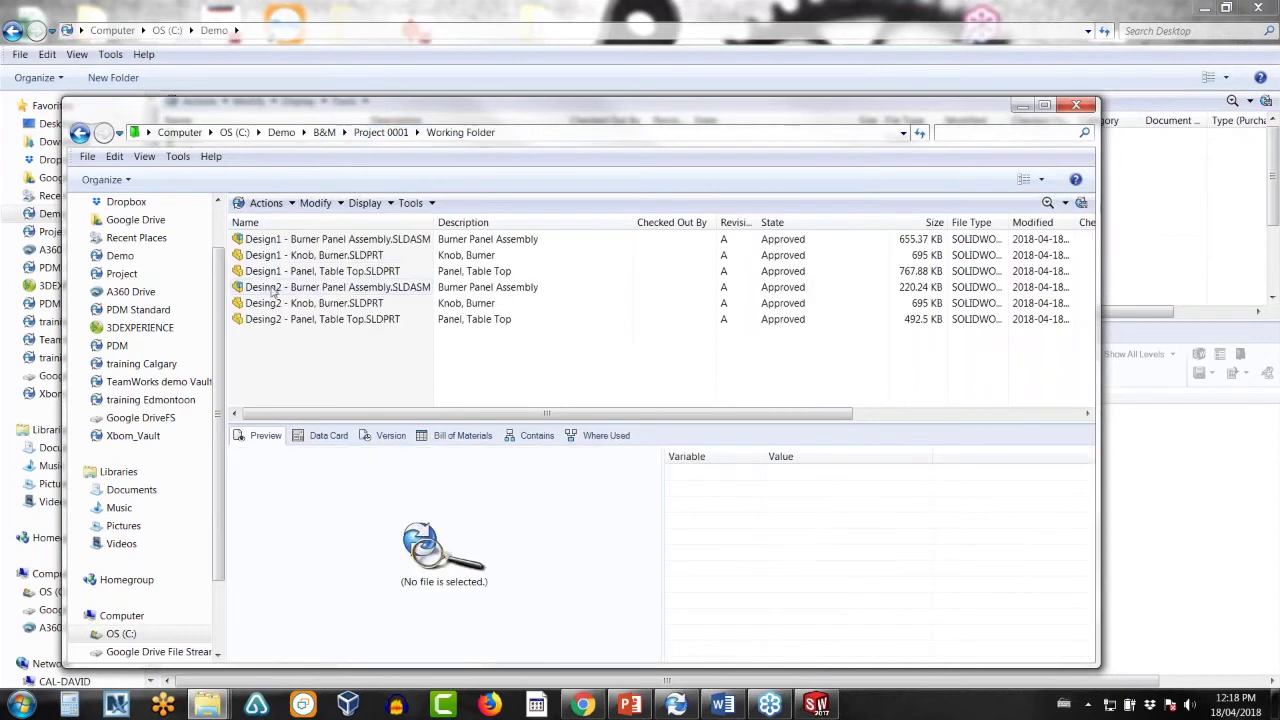
{"action": "right_click", "coordinate": [272, 290]}
{"action": "left_click", "coordinate": [307, 551]}
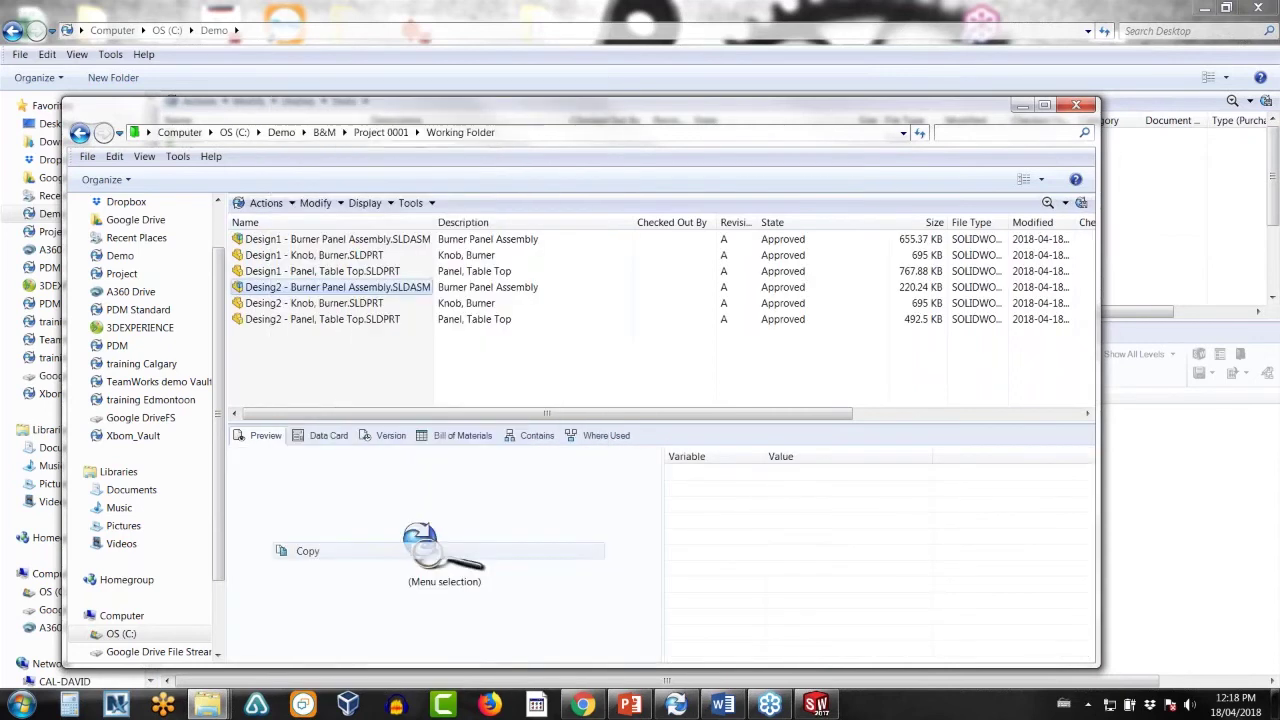
{"action": "left_click", "coordinate": [80, 133]}
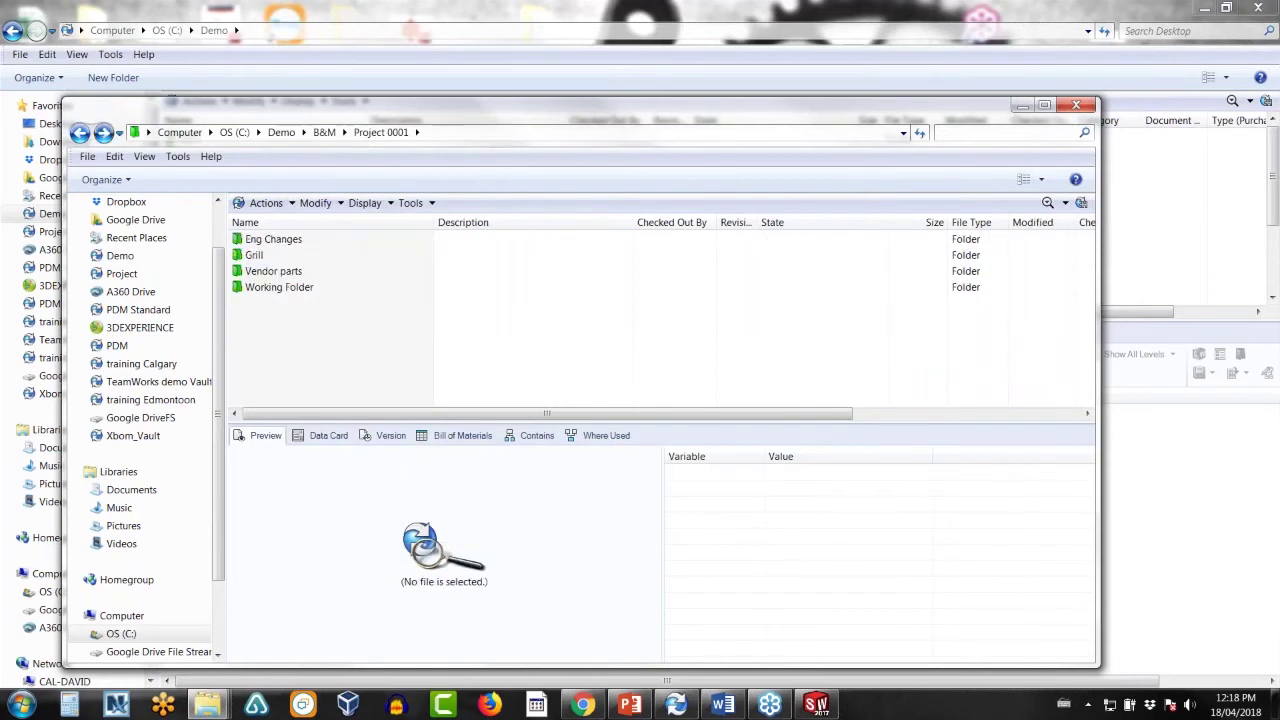
{"action": "double_click", "coordinate": [265, 241]}
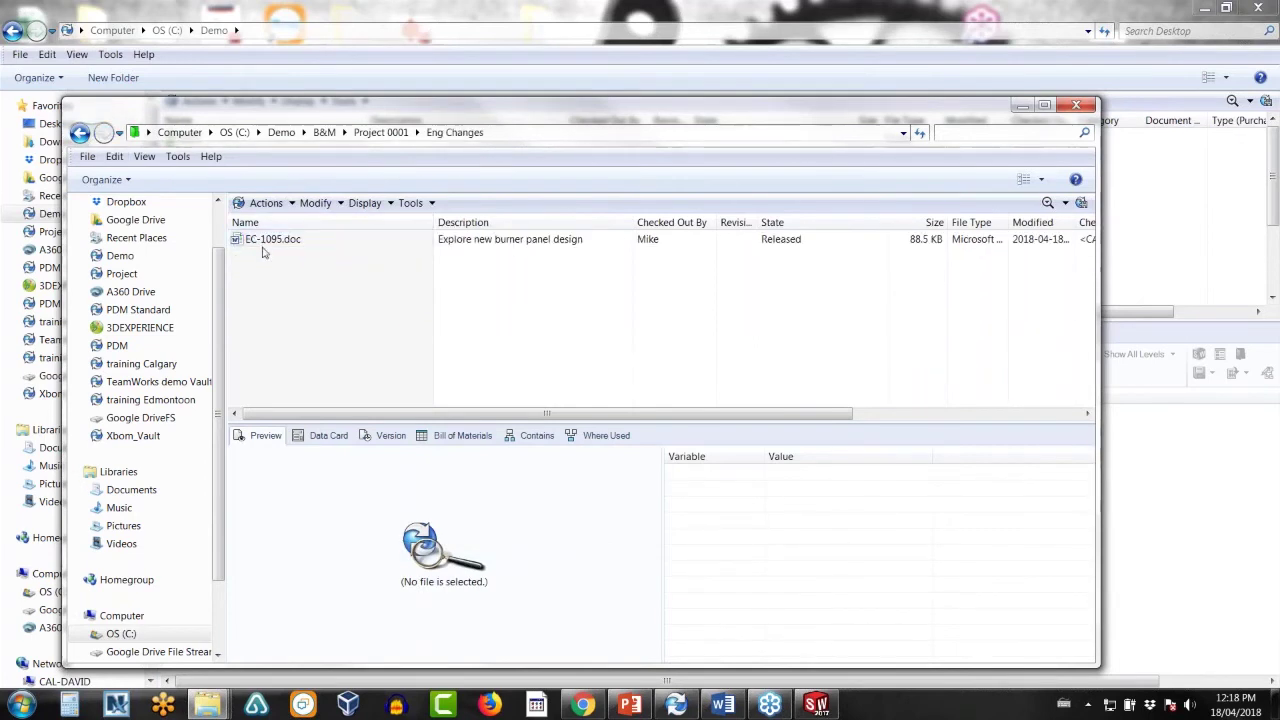
{"action": "right_click", "coordinate": [263, 248]}
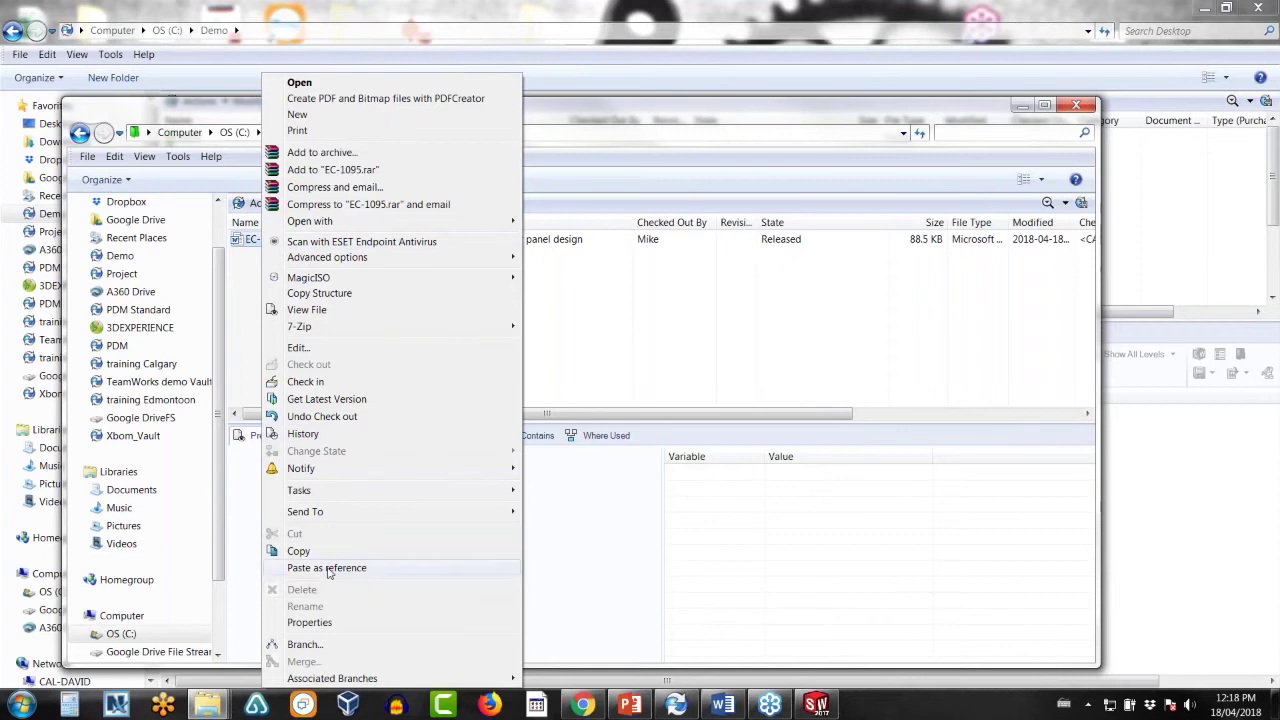
{"action": "left_click", "coordinate": [329, 571]}
{"action": "left_click", "coordinate": [586, 381]}
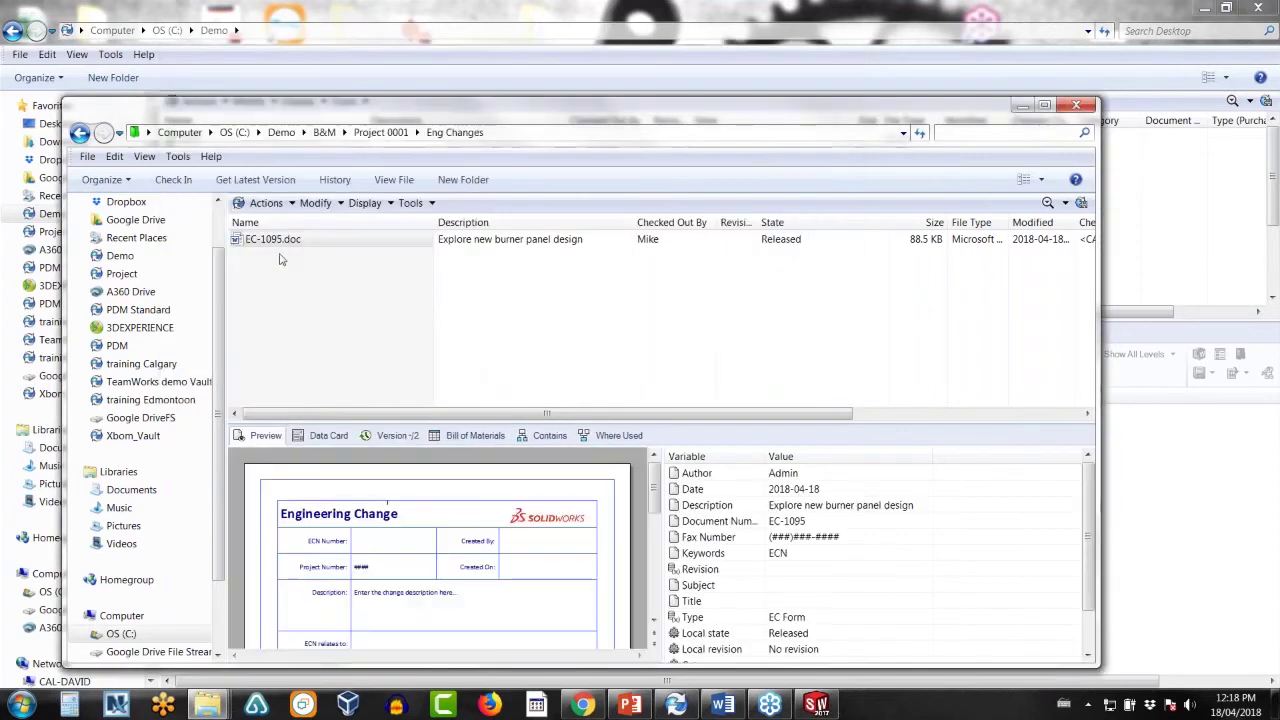
{"action": "right_click", "coordinate": [284, 249]}
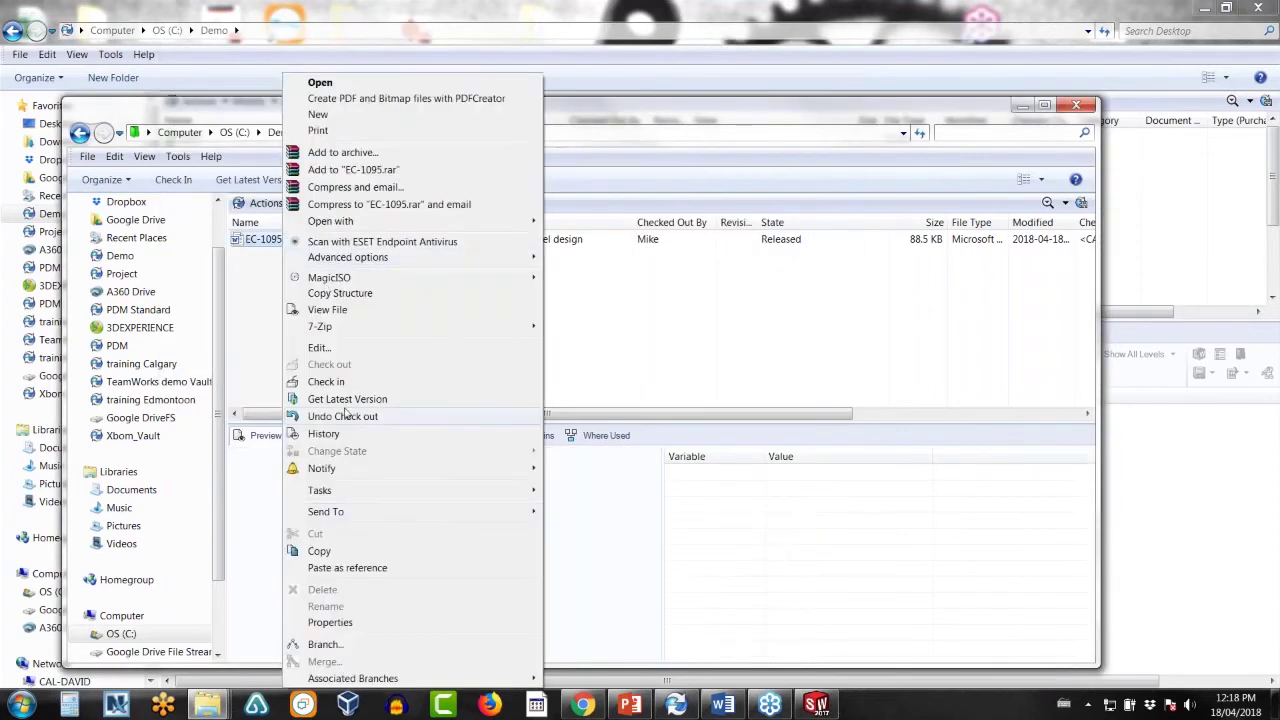
{"action": "left_click", "coordinate": [330, 382]}
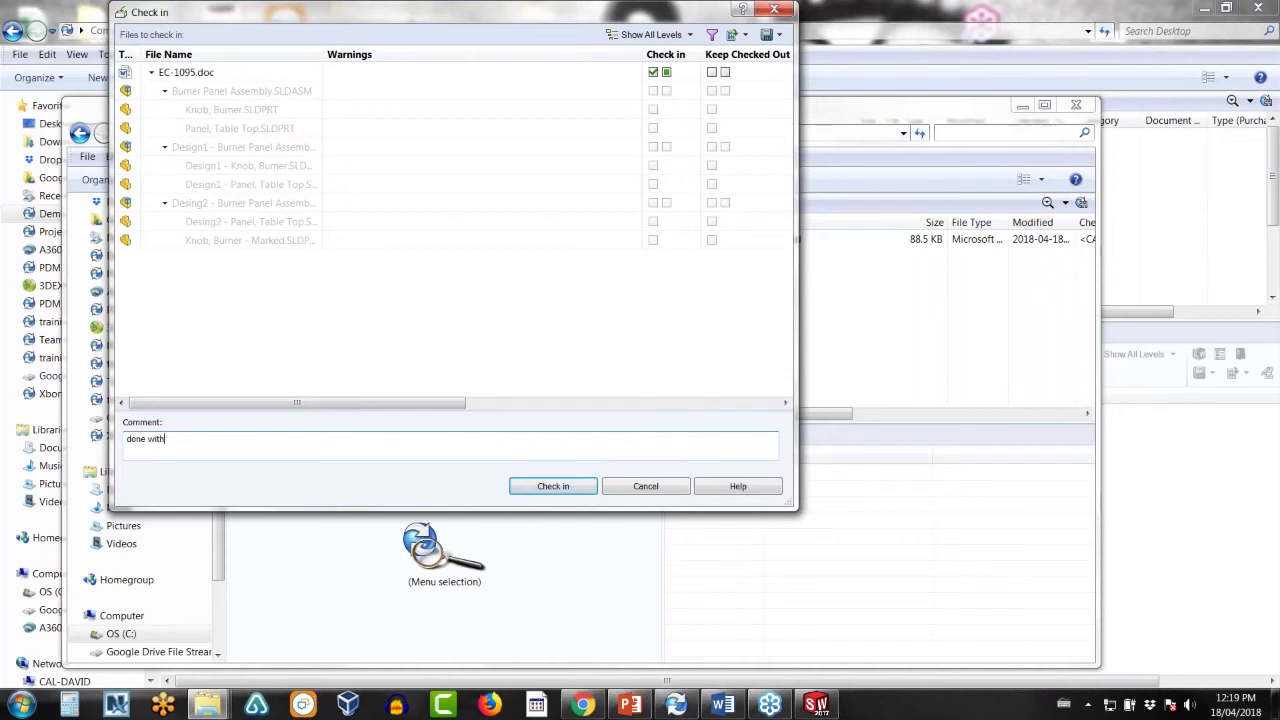
- Check in EC-1095.doc with the comment 'done with alternate designs'
{"action": "type", "text": "lternate designs"}
{"action": "left_click", "coordinate": [515, 486]}
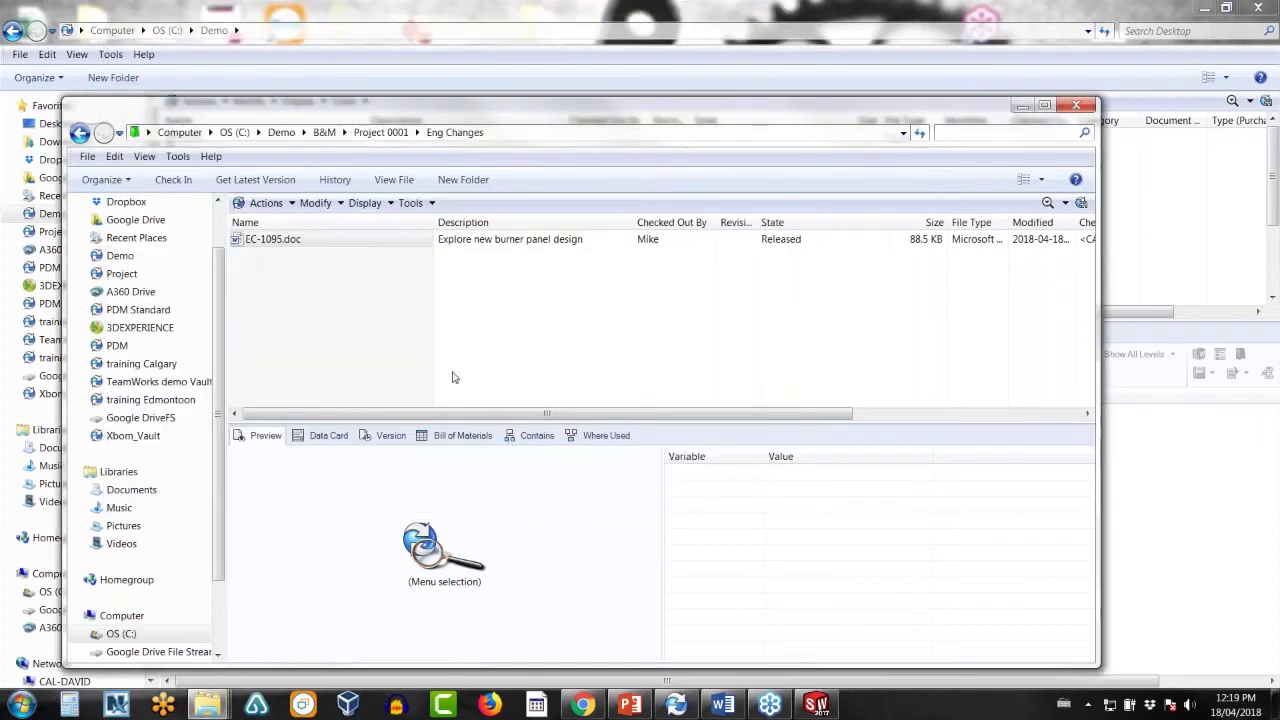
{"action": "left_click", "coordinate": [280, 239]}
- Pass EC-1095.doc through Passed Approval with comment 'choose a design', notifying a reviewer
{"action": "right_click", "coordinate": [305, 241]}
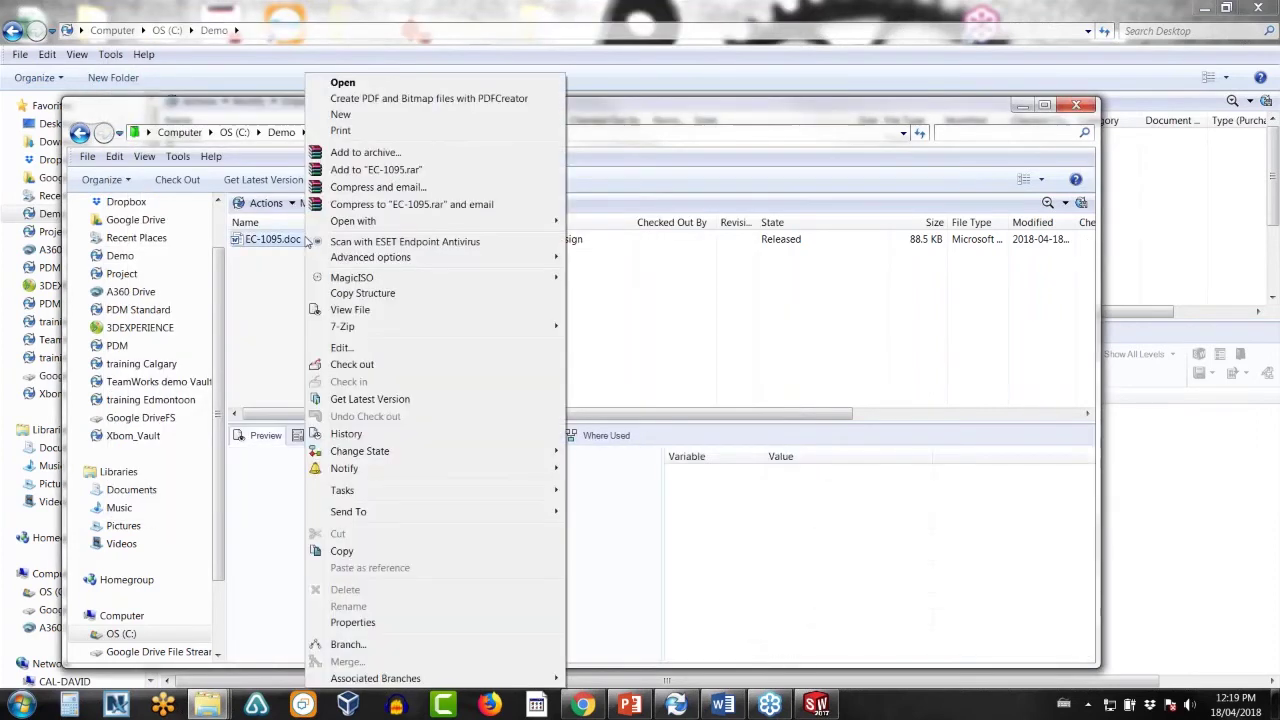
{"action": "mouse_move", "coordinate": [437, 451]}
{"action": "left_click", "coordinate": [580, 452]}
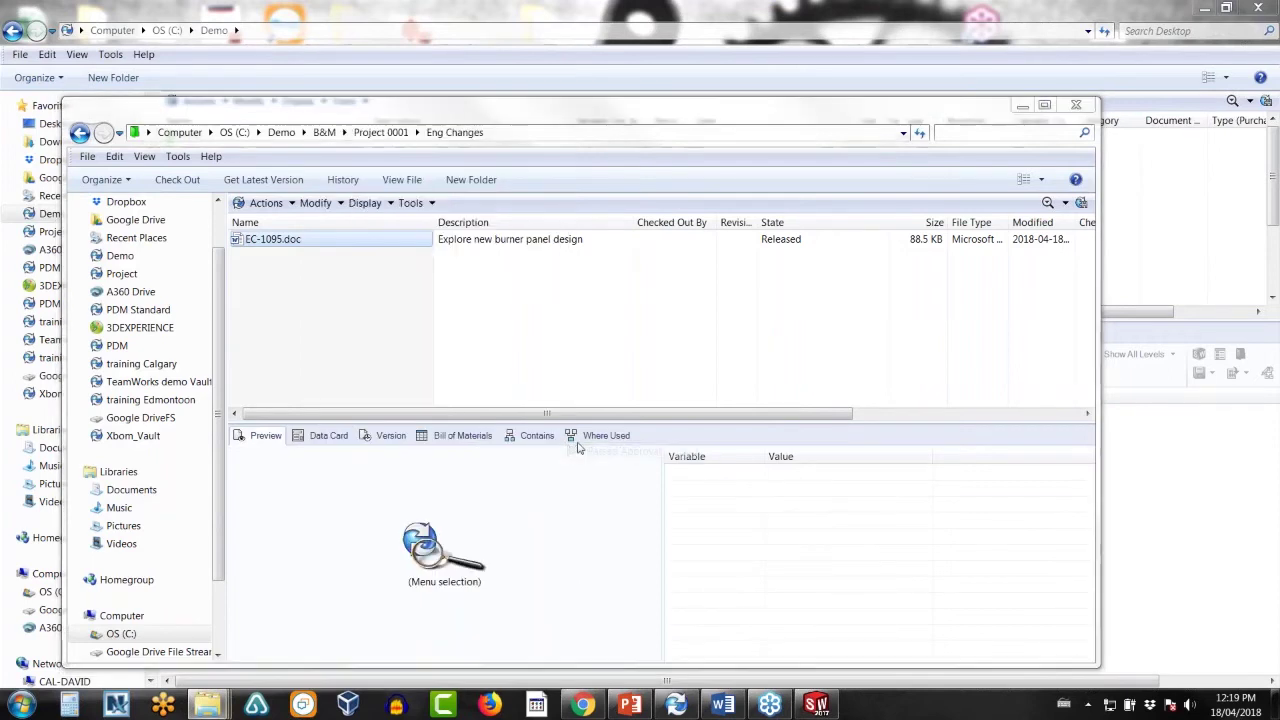
{"action": "left_click", "coordinate": [724, 407]}
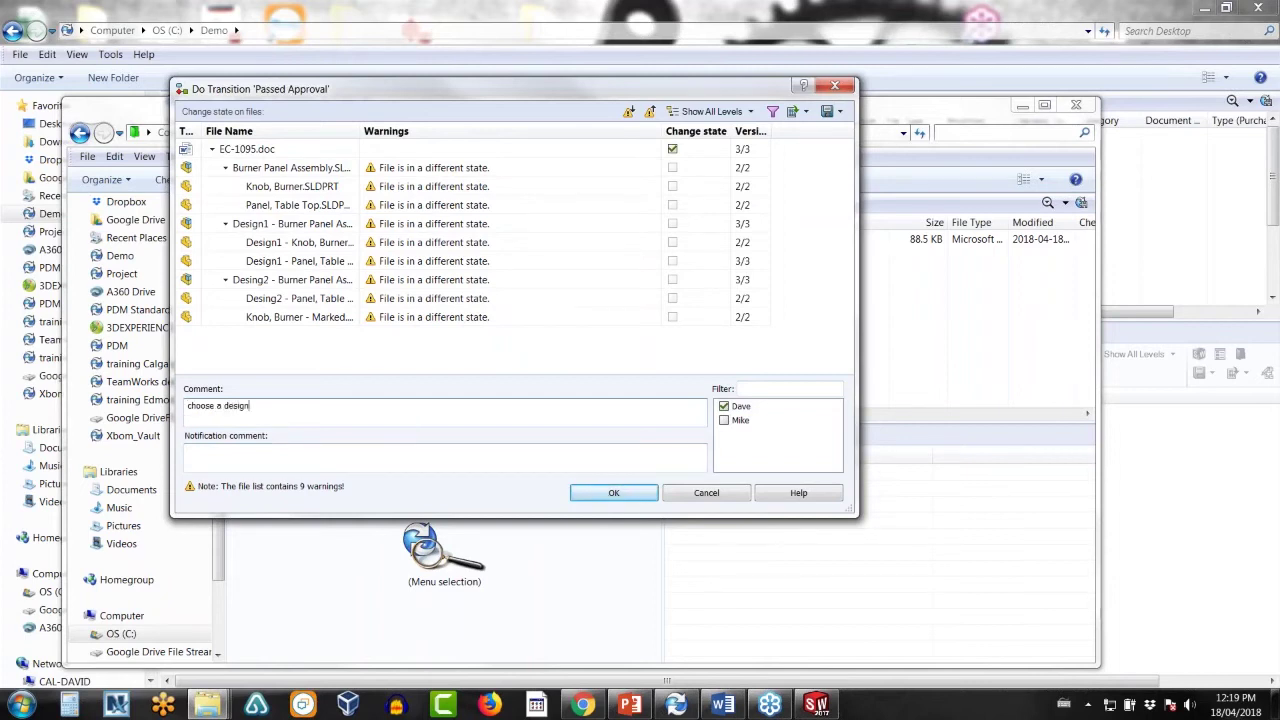
{"action": "left_click", "coordinate": [642, 492]}
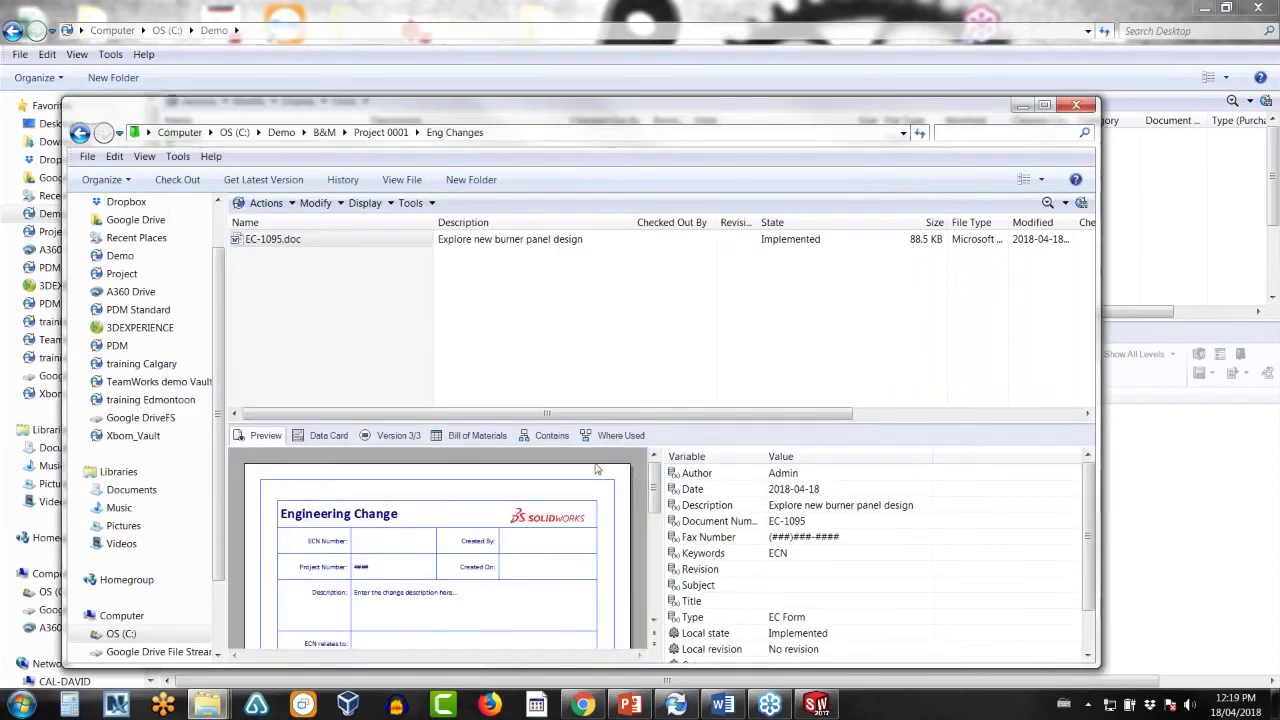
{"action": "left_click", "coordinate": [1088, 704]}
- Log off the Demo vault, attempt to log back in, and dismiss the incorrect-login error
{"action": "right_click", "coordinate": [1114, 603]}
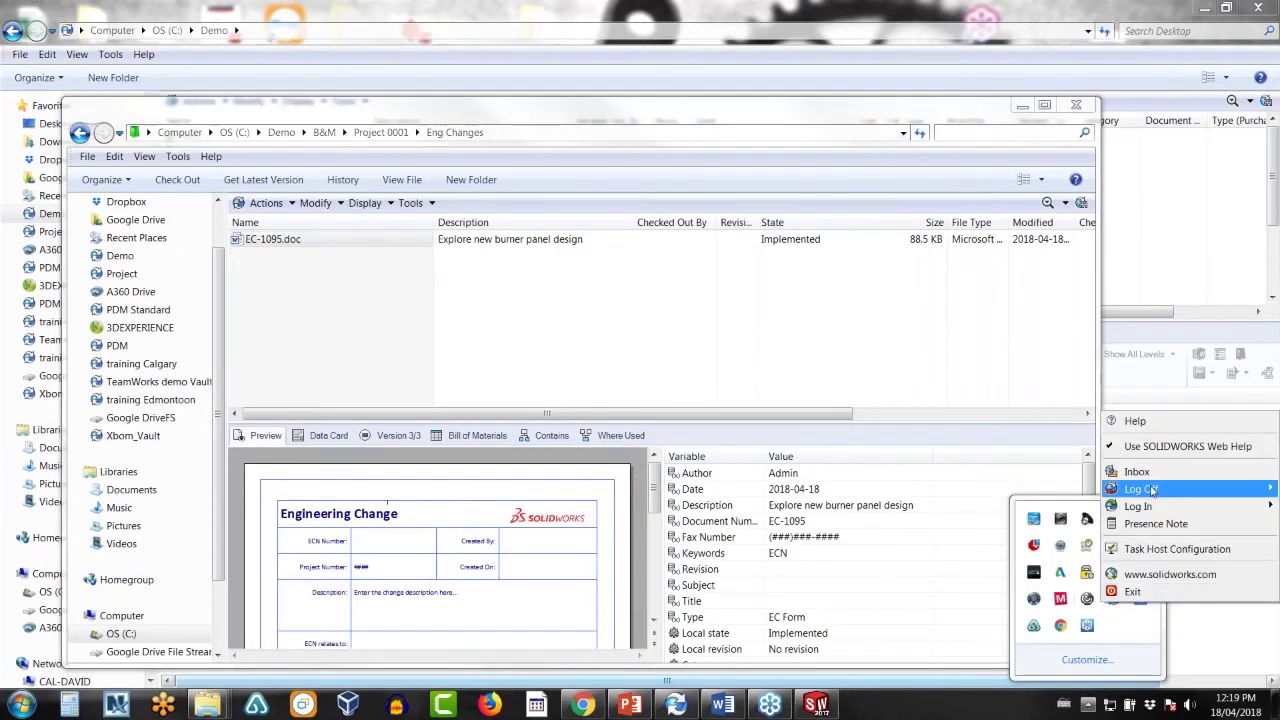
{"action": "mouse_move", "coordinate": [1151, 489]}
{"action": "left_click", "coordinate": [1061, 491]}
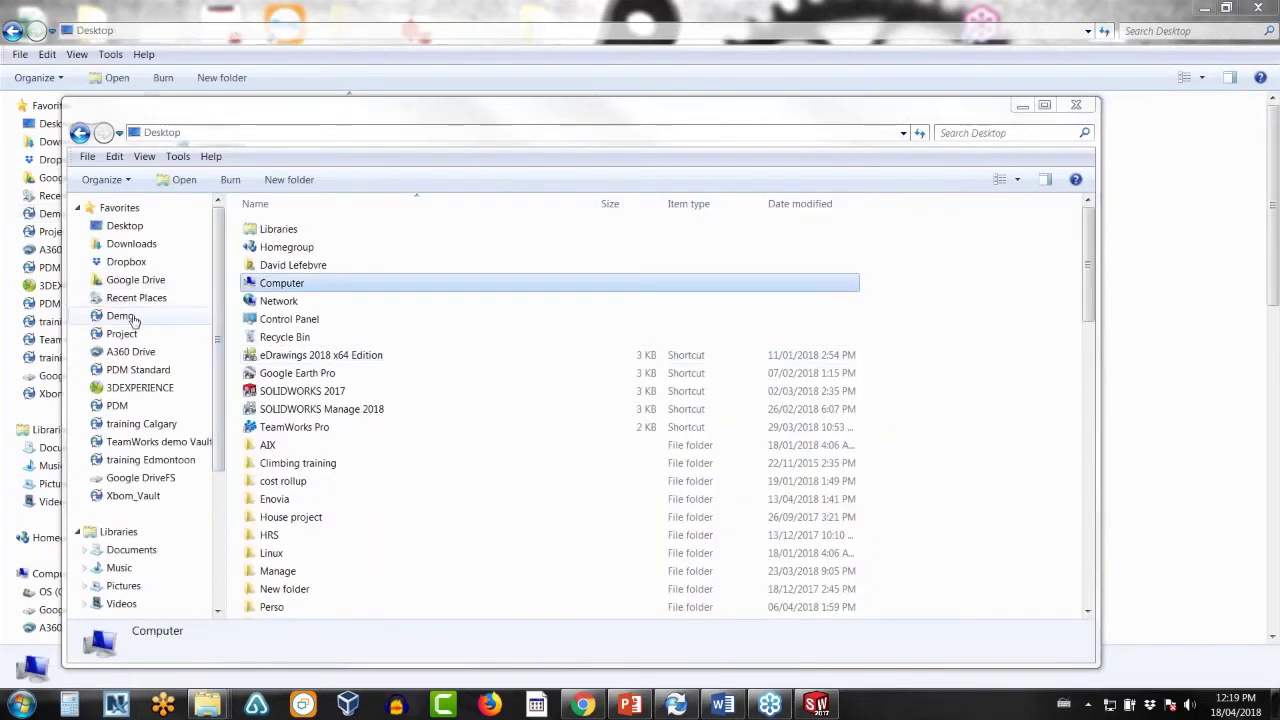
{"action": "left_click", "coordinate": [122, 316]}
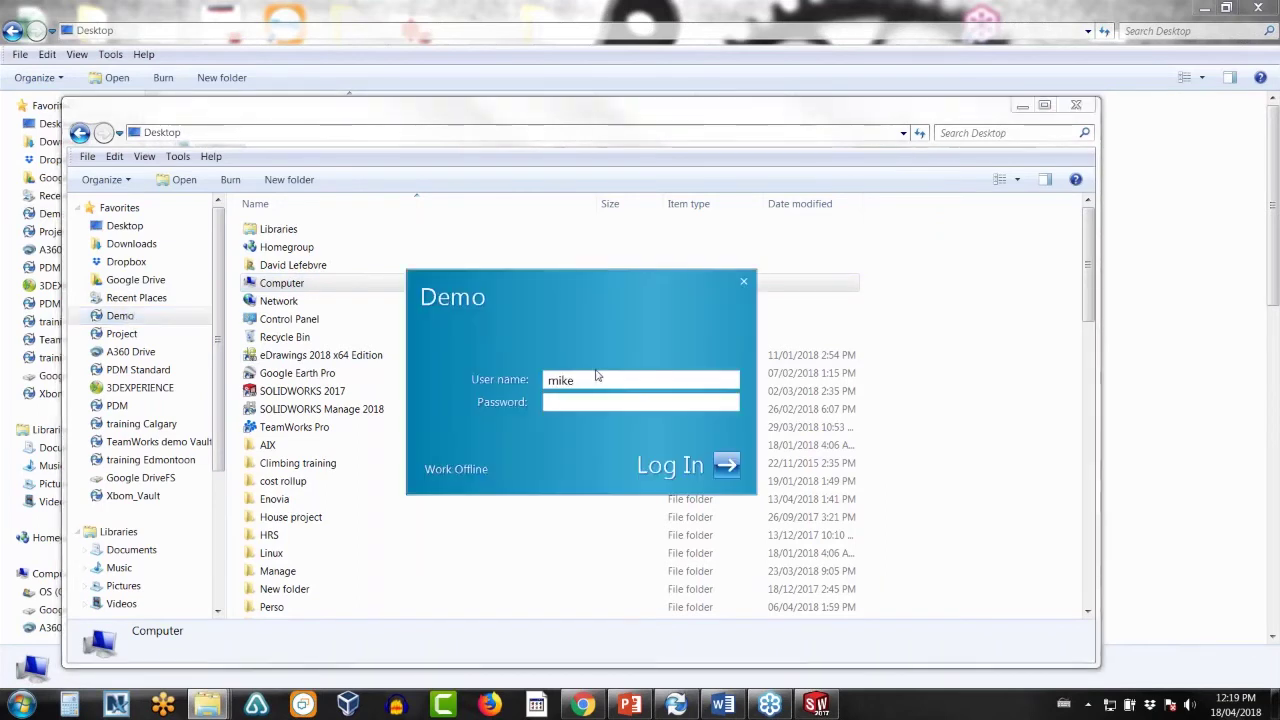
{"action": "type", "text": "Davi"}
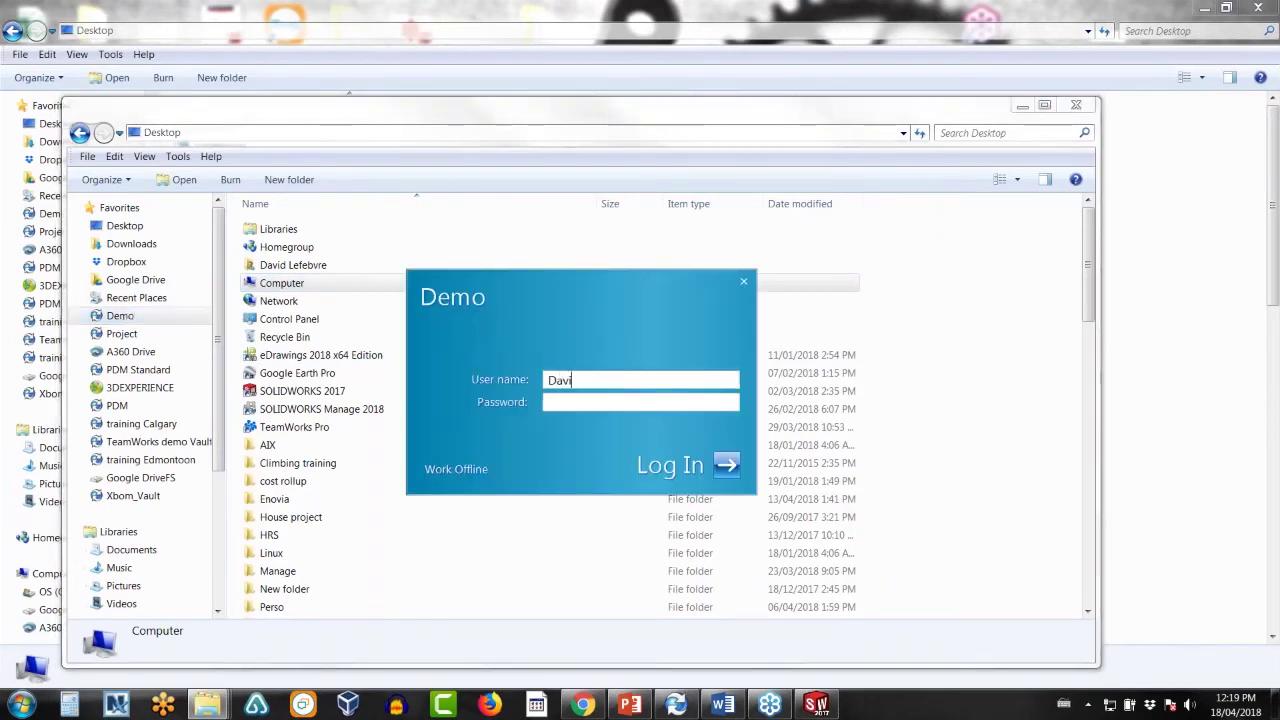
{"action": "type", "text": "d"}
{"action": "key", "text": "BackSpace"}
{"action": "key", "text": "Tab"}
{"action": "type", "text": "•"}
{"action": "key", "text": "Return"}
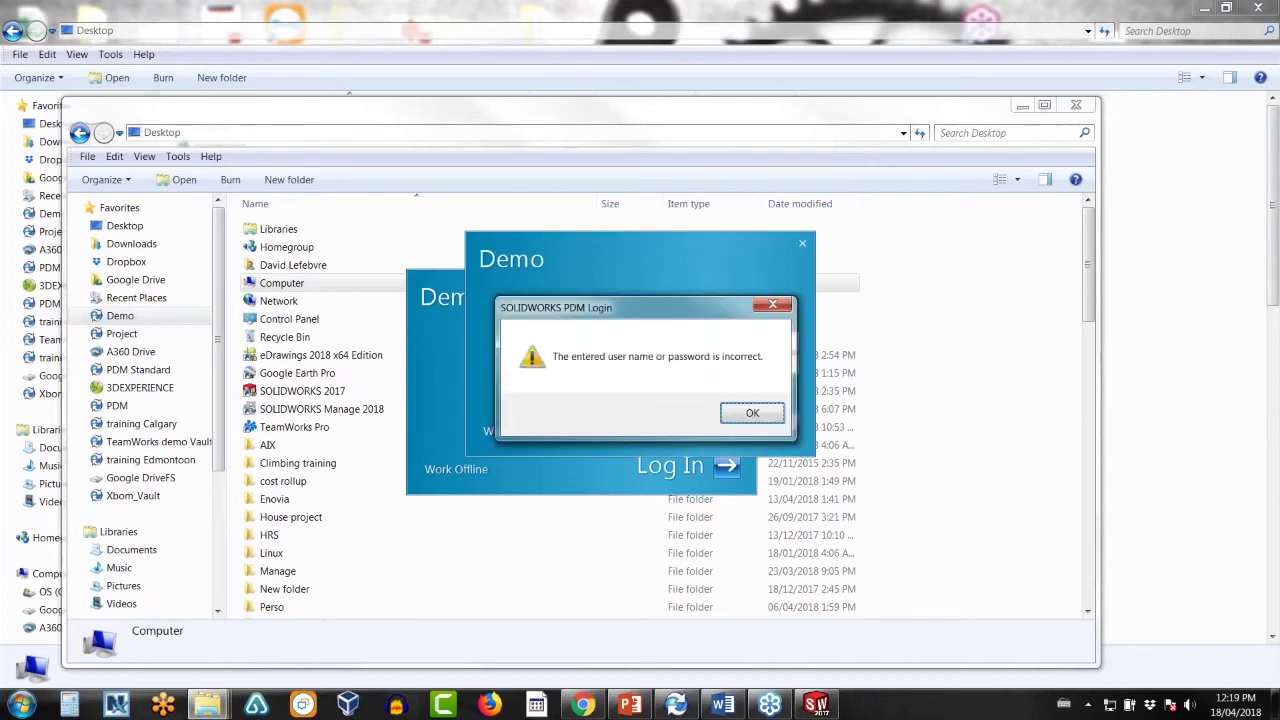
{"action": "left_click", "coordinate": [778, 422]}
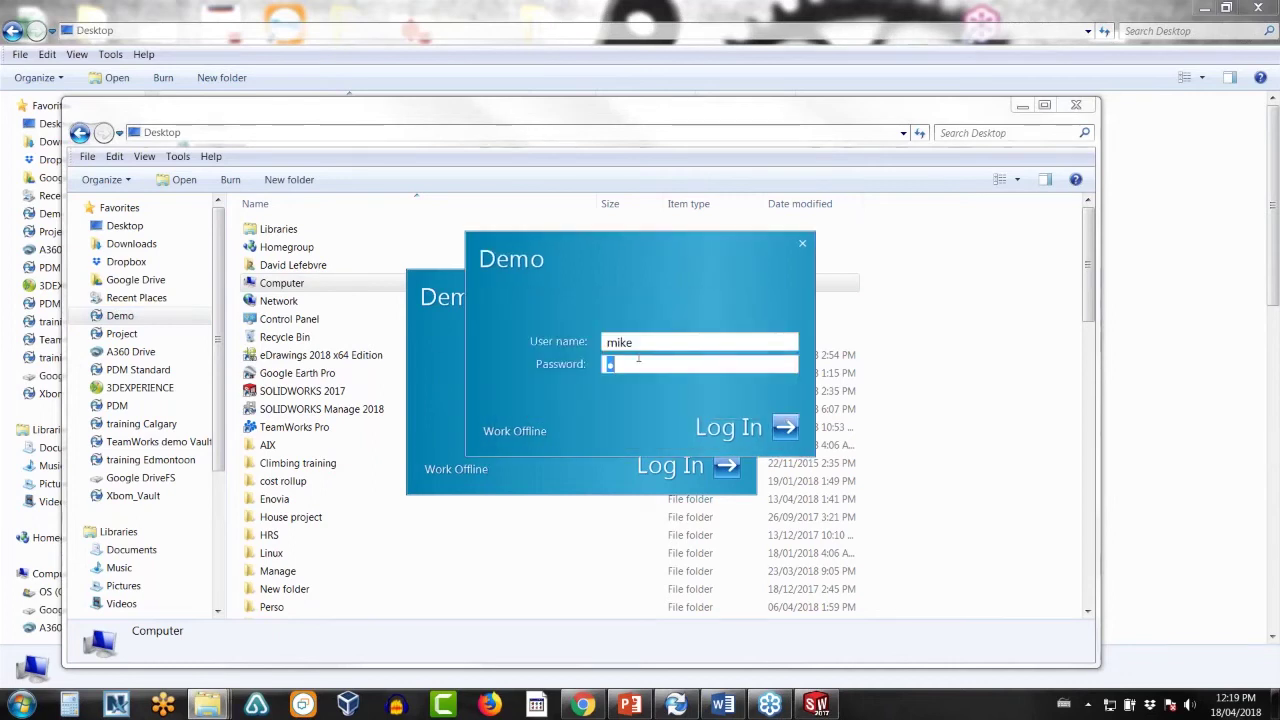
- Clear the login fields, cancel the login prompts, and reopen the Demo vault
{"action": "key", "text": "shift+Tab"}
{"action": "type", "text": "dave"}
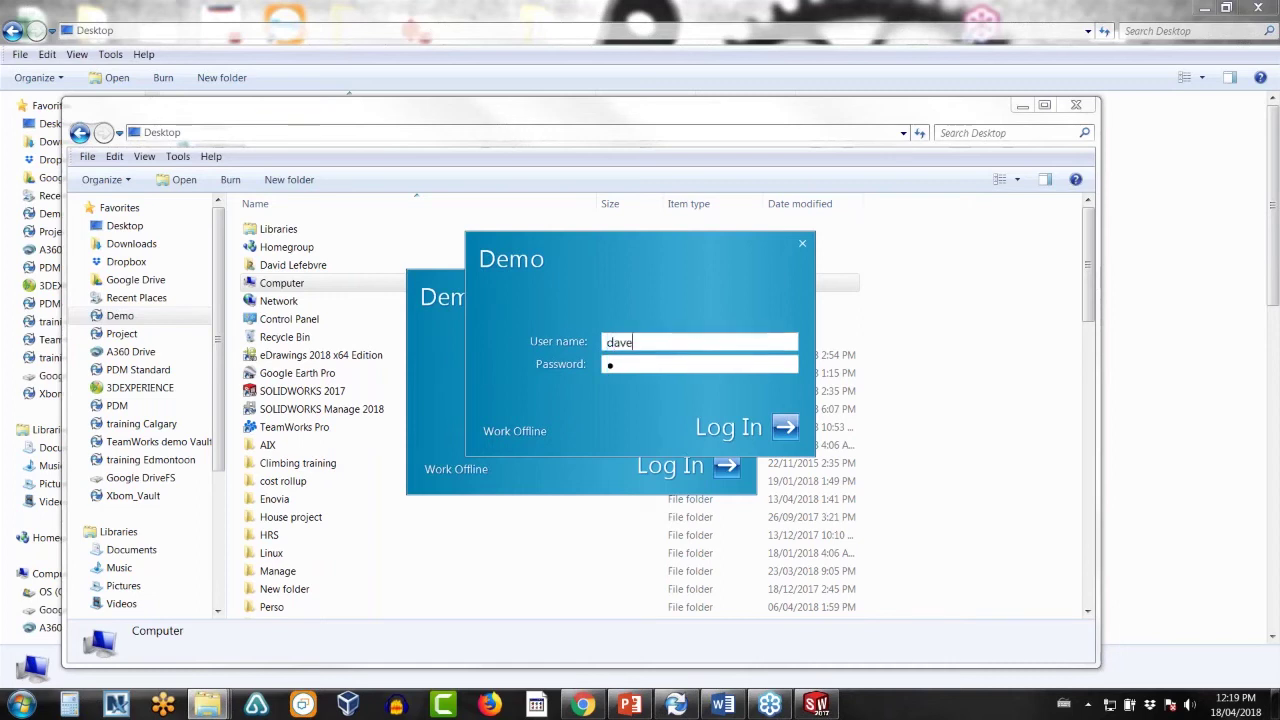
{"action": "left_click_drag", "start_coordinate": [625, 362], "coordinate": [595, 371]}
{"action": "key", "text": "BackSpace"}
{"action": "left_click", "coordinate": [785, 427]}
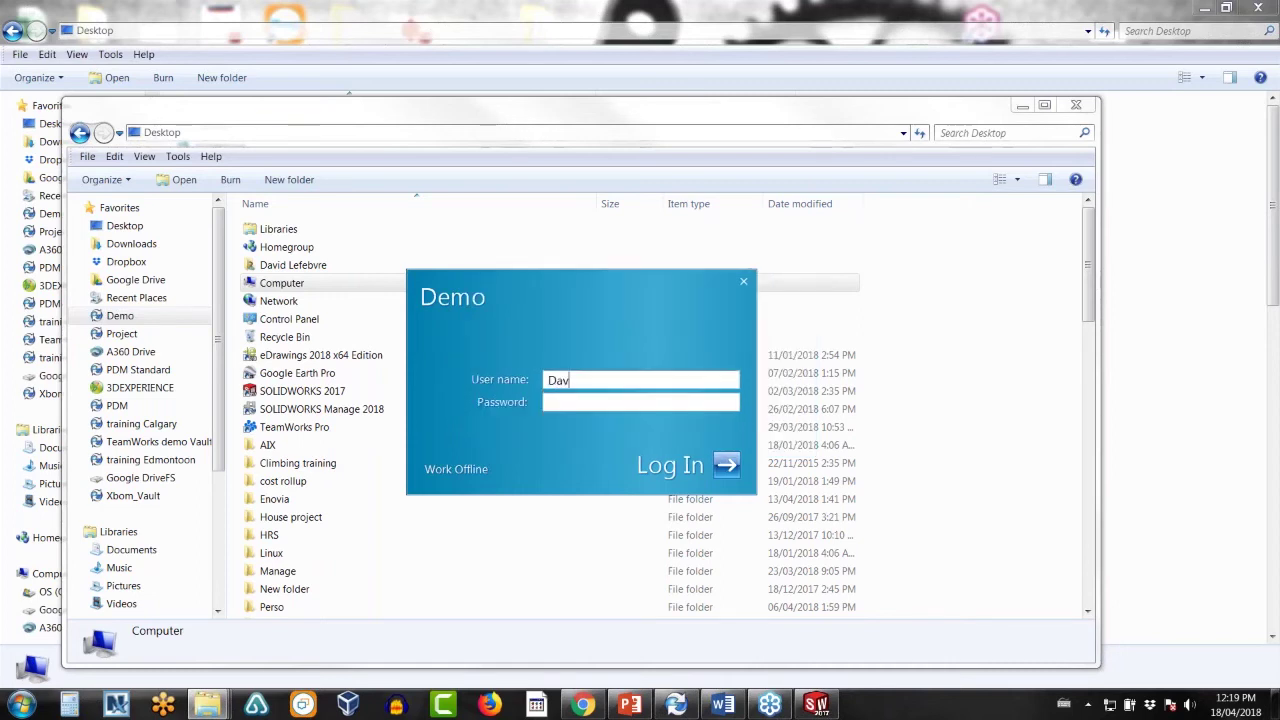
{"action": "left_click", "coordinate": [745, 285]}
{"action": "left_click", "coordinate": [710, 430]}
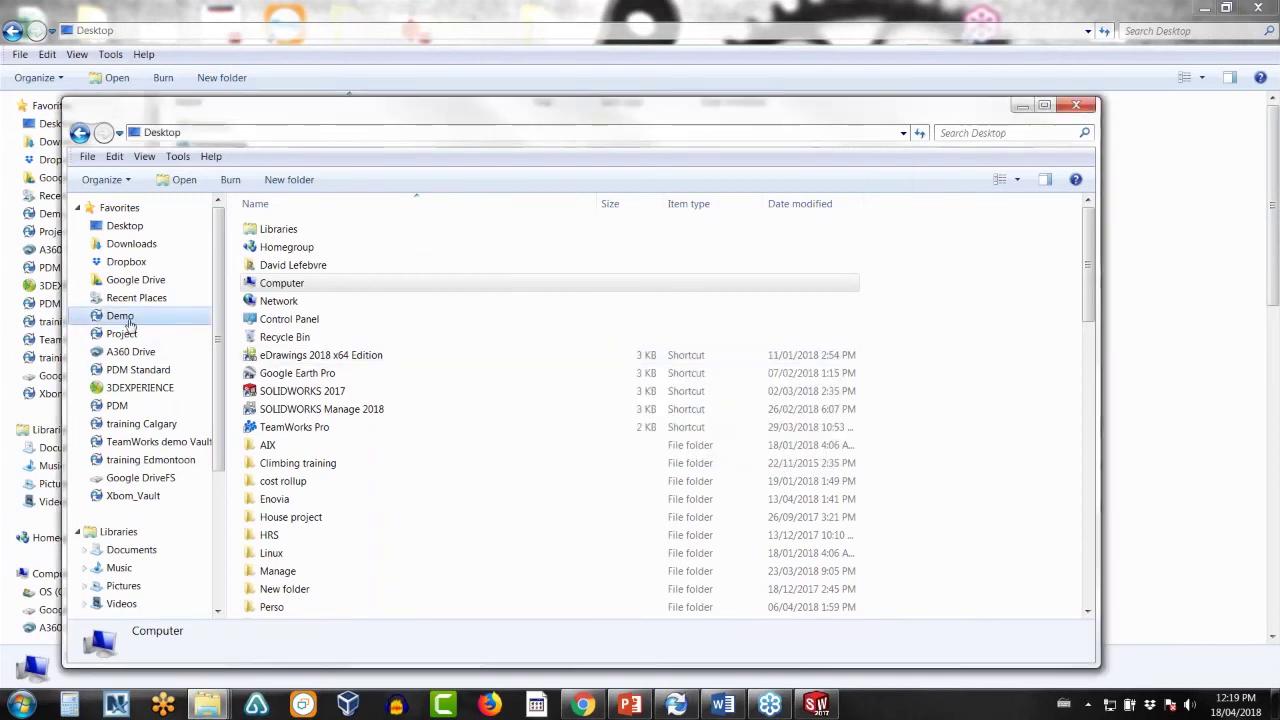
{"action": "left_click", "coordinate": [128, 323]}
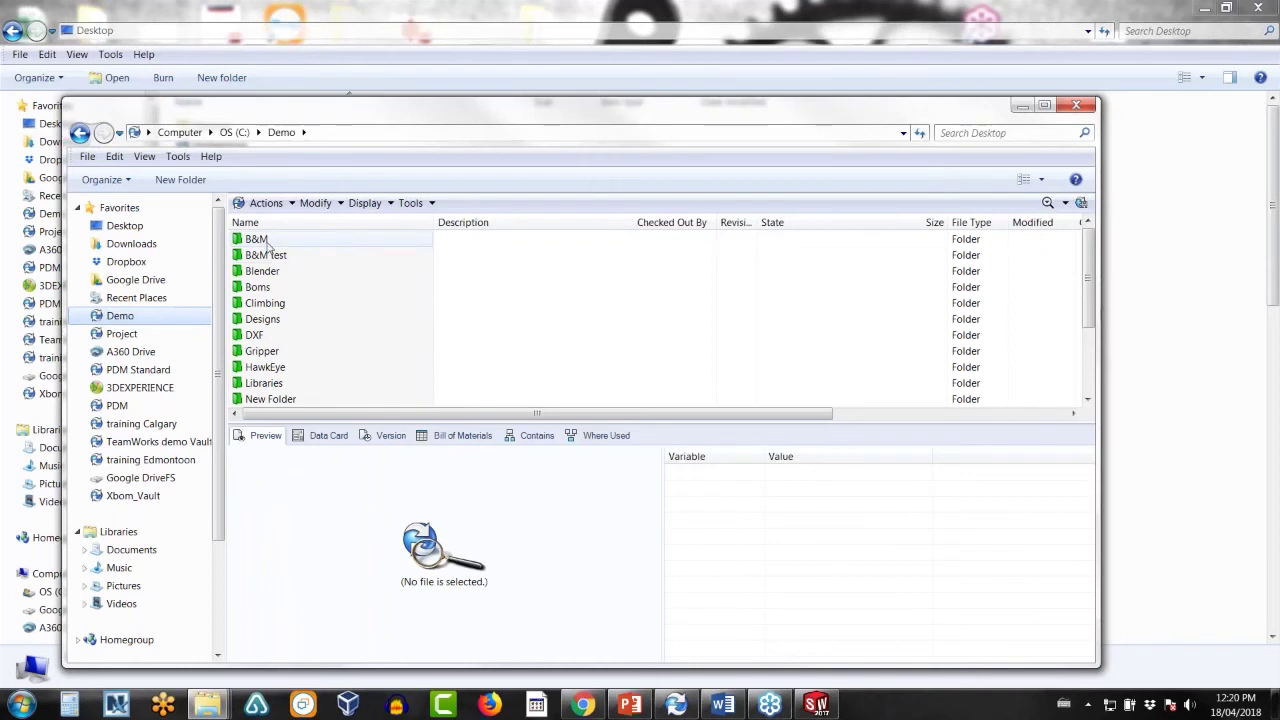
- Go to B&M > Project 0001 > Eng Changes and read the new PDM notification
{"action": "double_click", "coordinate": [267, 241]}
{"action": "left_click", "coordinate": [271, 256]}
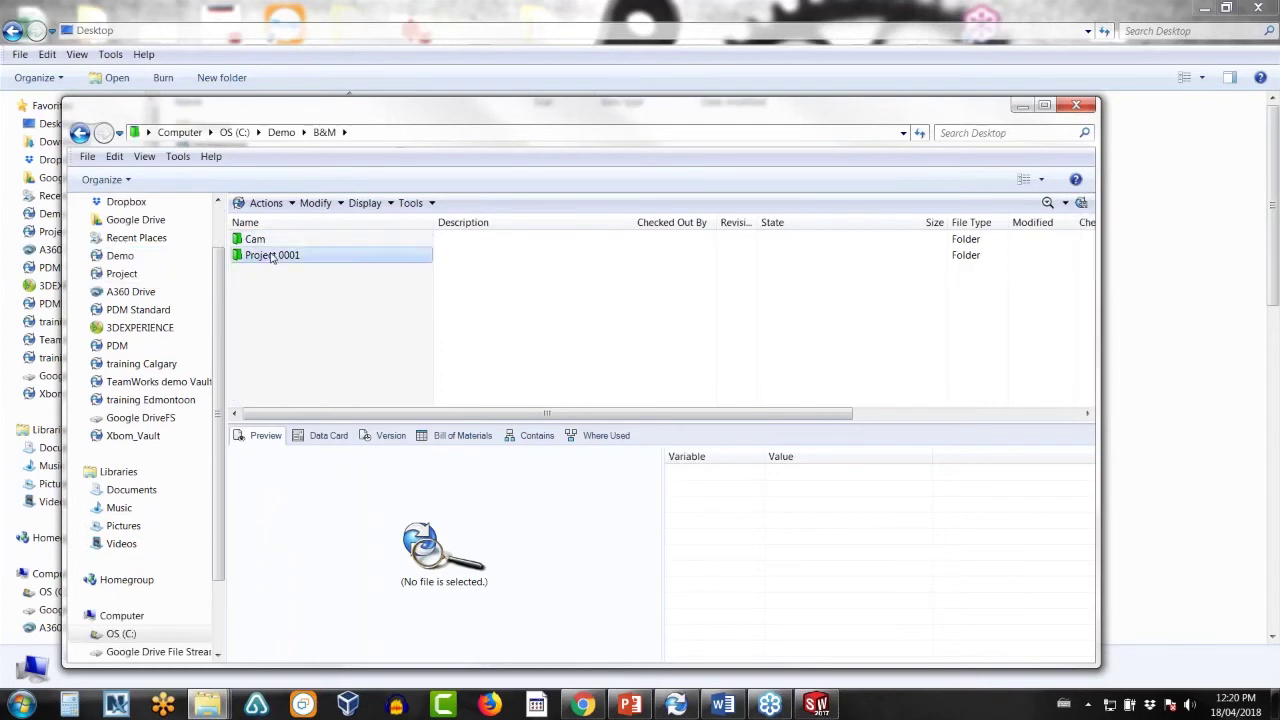
{"action": "double_click", "coordinate": [271, 256]}
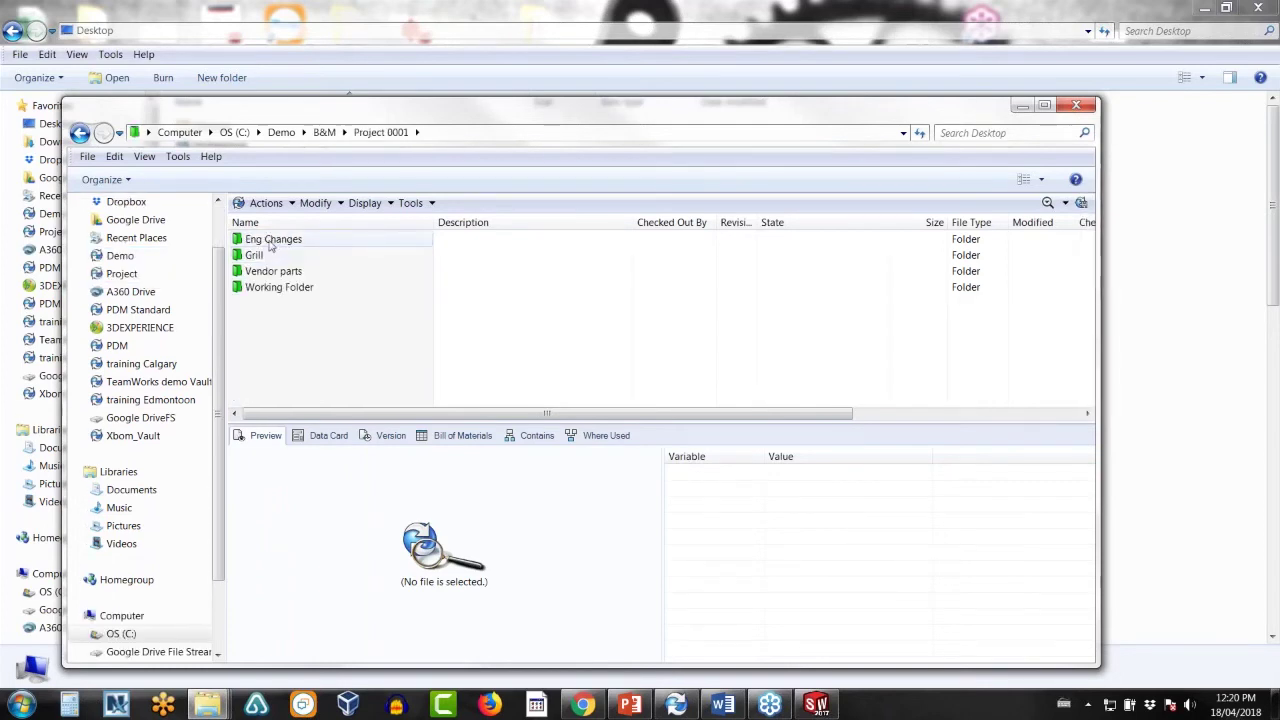
{"action": "double_click", "coordinate": [270, 241]}
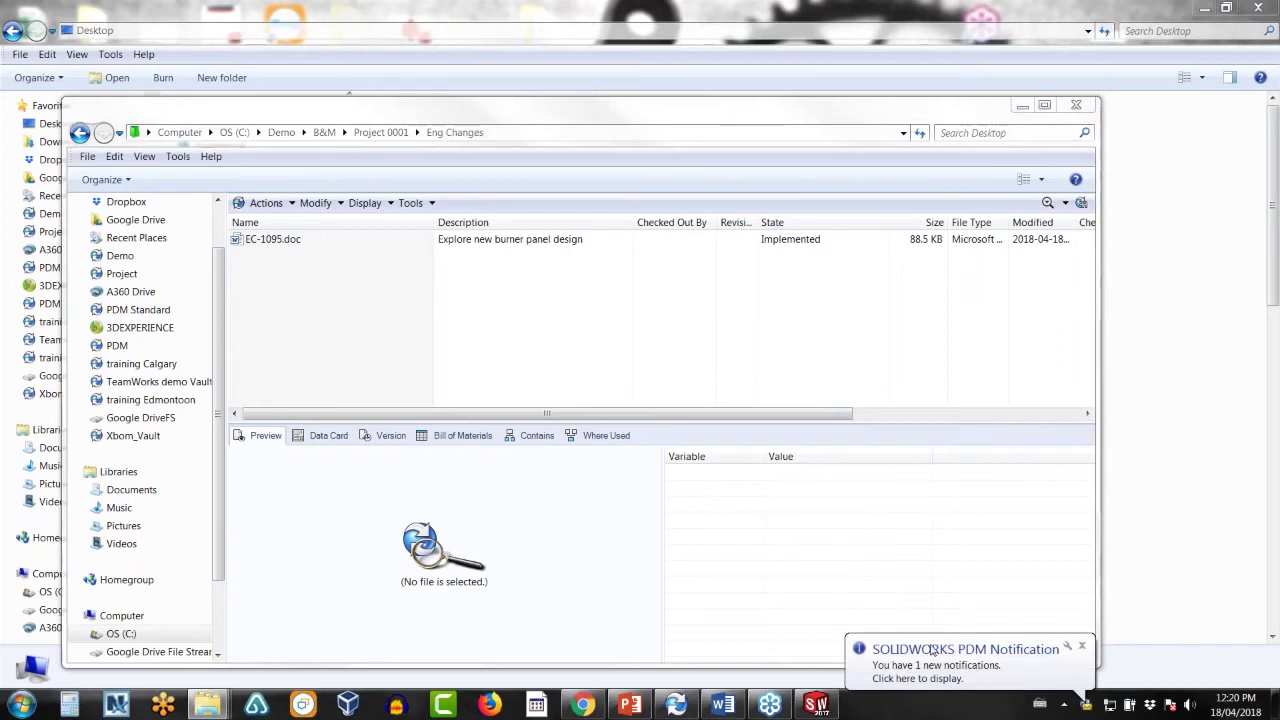
{"action": "left_click", "coordinate": [931, 655]}
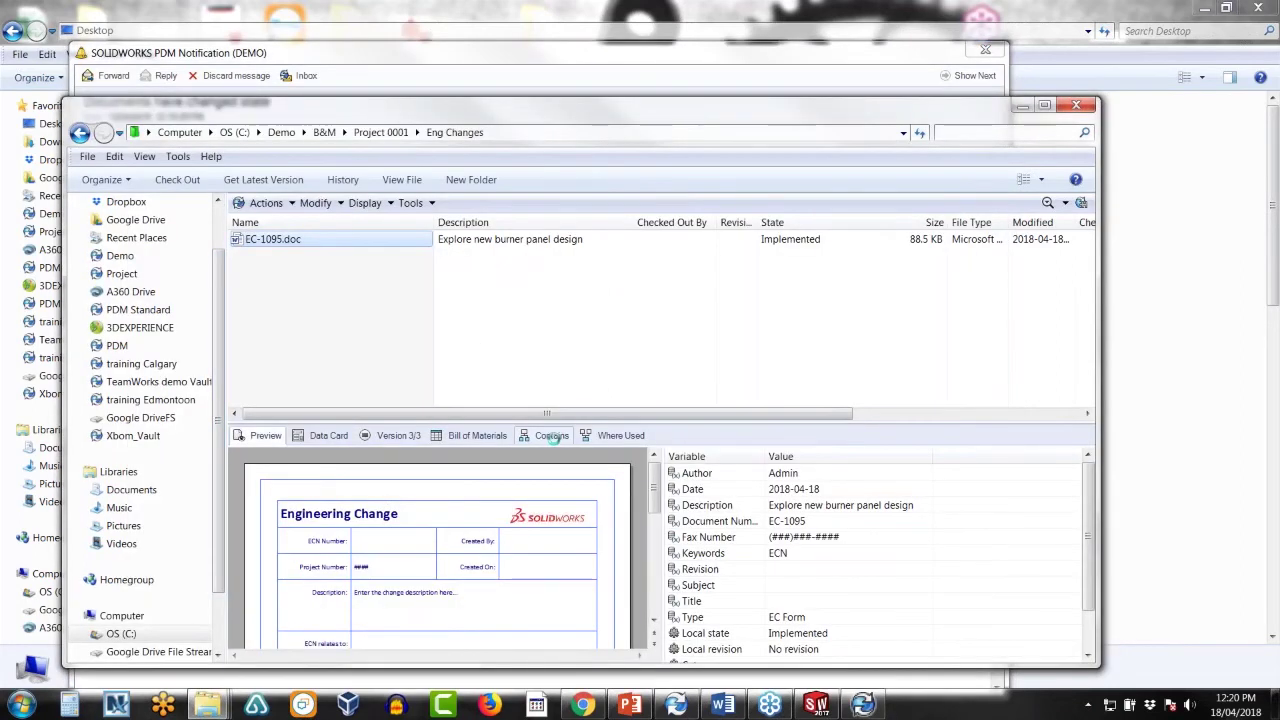
- List EC-1095.doc's contents, browse to the Design1 assembly's folder, and preview it
{"action": "left_click", "coordinate": [553, 438]}
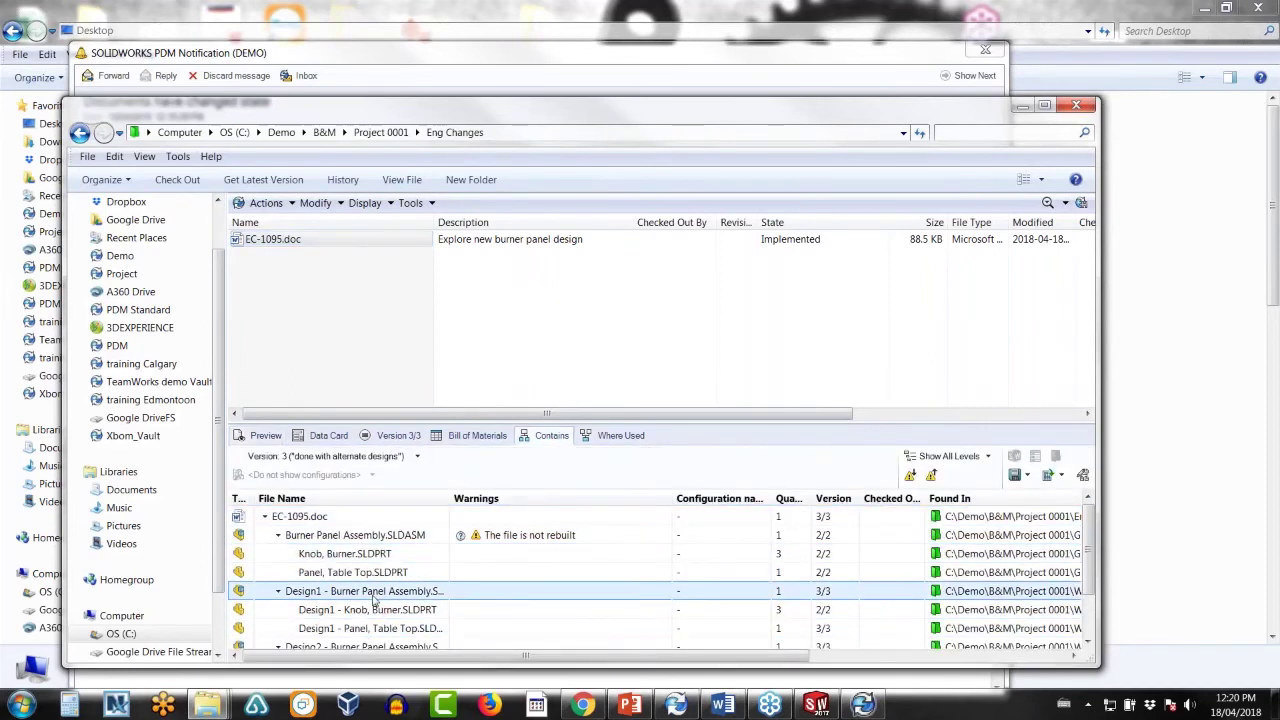
{"action": "right_click", "coordinate": [373, 594]}
{"action": "left_click", "coordinate": [420, 451]}
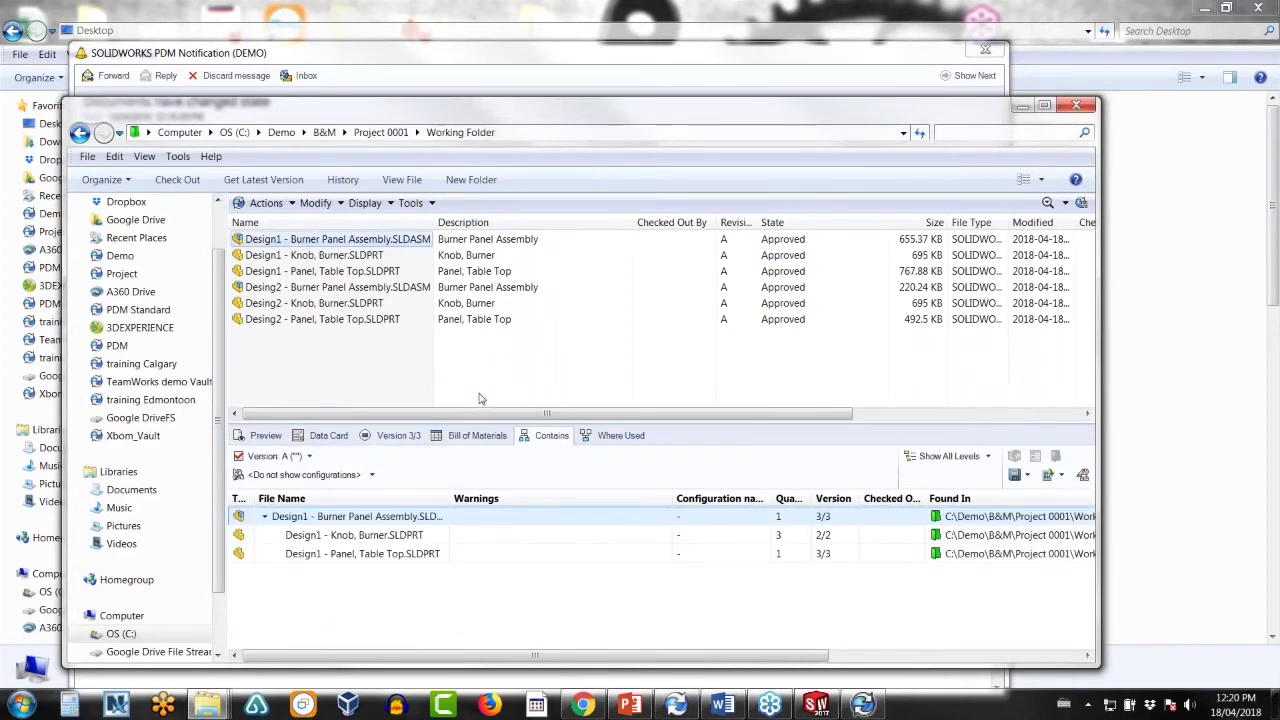
{"action": "left_click", "coordinate": [262, 435]}
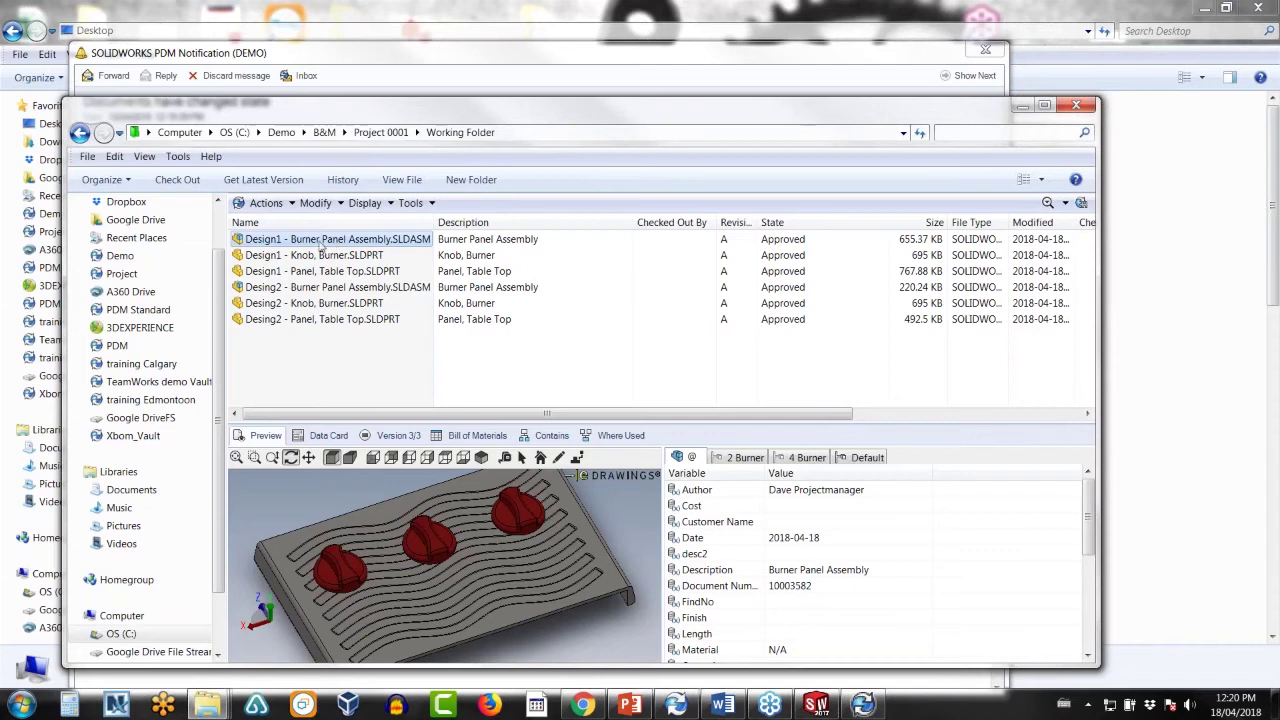
- Start a merge of Design1 - Burner Panel Assembly, review its file table, then cancel
{"action": "right_click", "coordinate": [320, 245]}
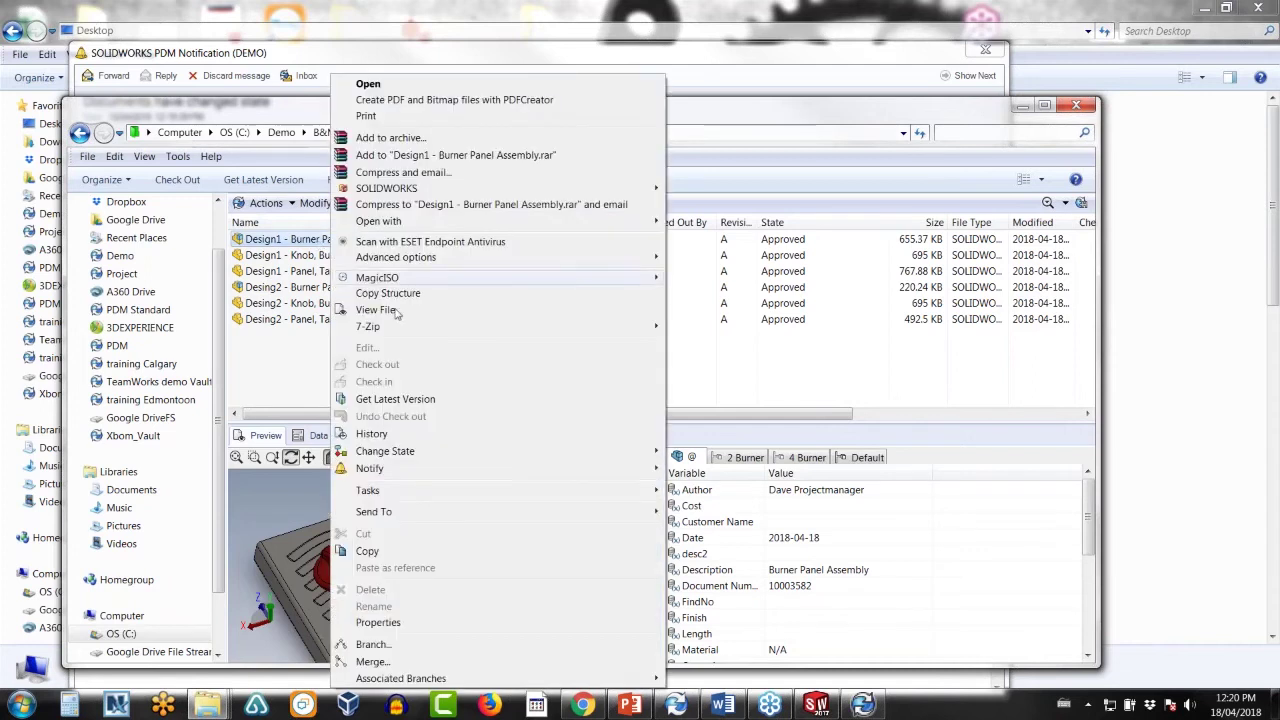
{"action": "left_click", "coordinate": [369, 663]}
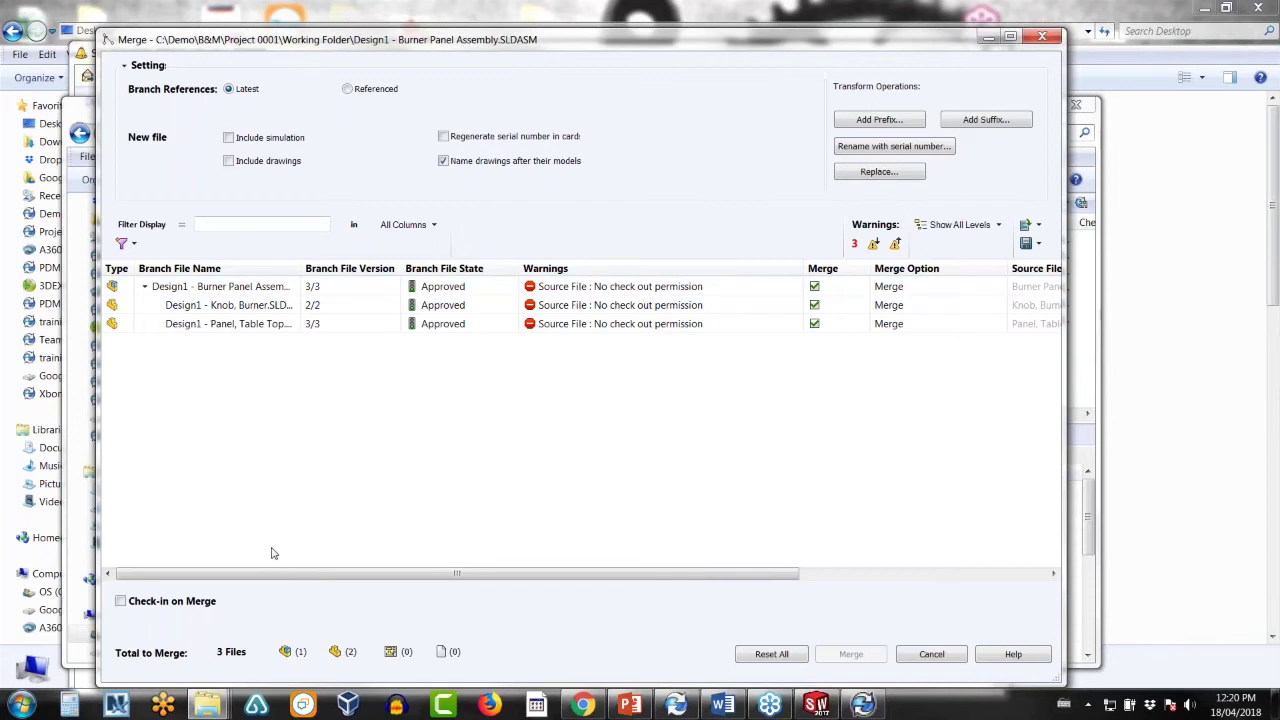
{"action": "left_click_drag", "start_coordinate": [254, 577], "coordinate": [268, 577]}
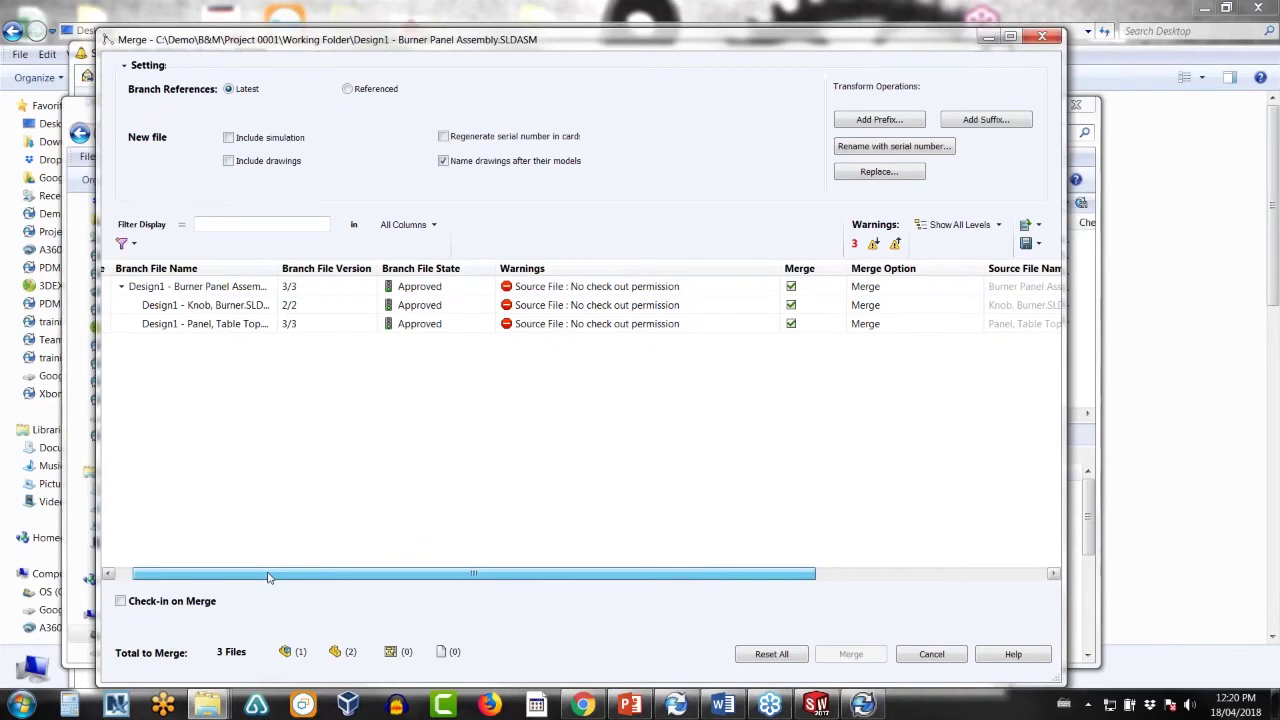
{"action": "left_click_drag", "start_coordinate": [282, 577], "coordinate": [241, 573]}
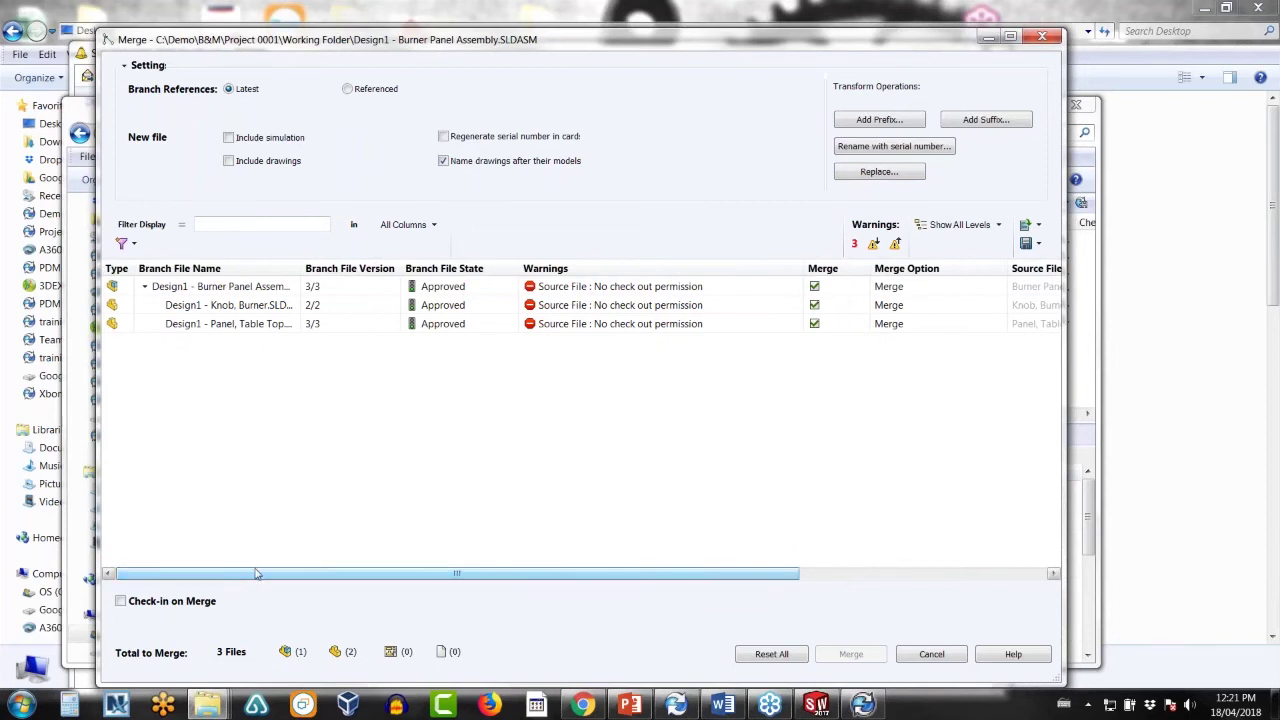
{"action": "left_click", "coordinate": [931, 654]}
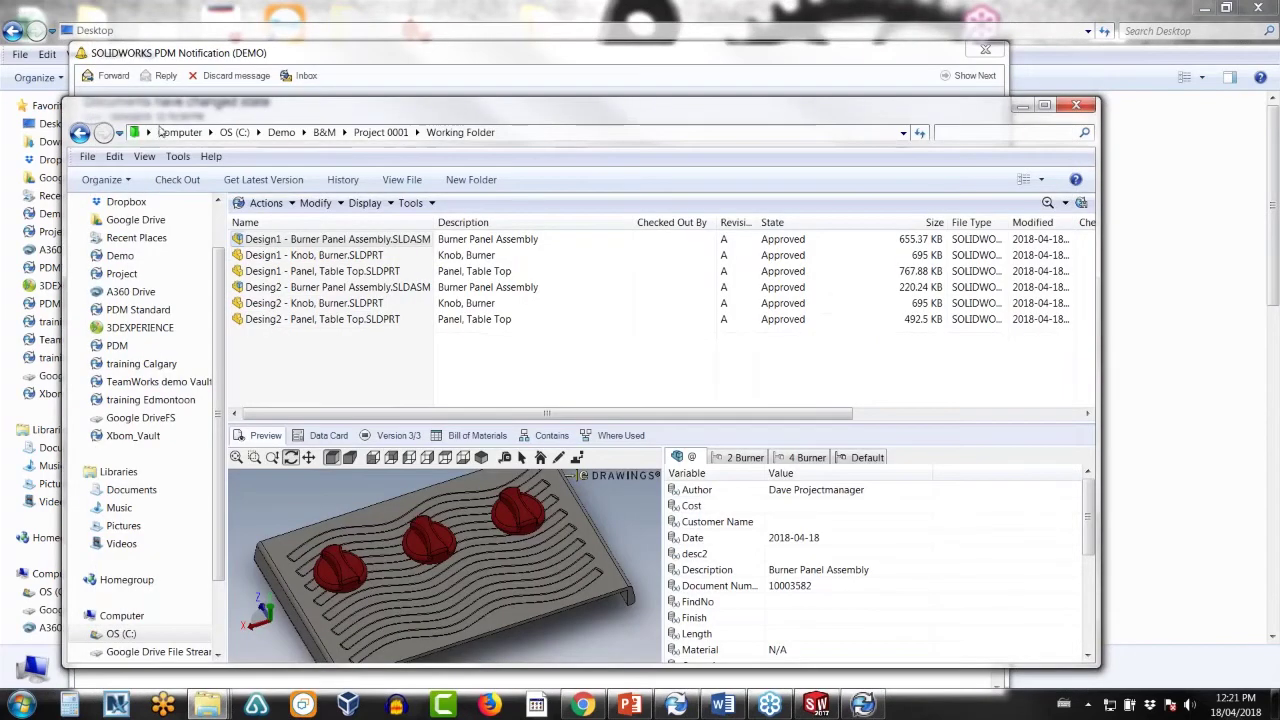
- Go back to Project 0001 and open the Grill folder
{"action": "left_click", "coordinate": [80, 133]}
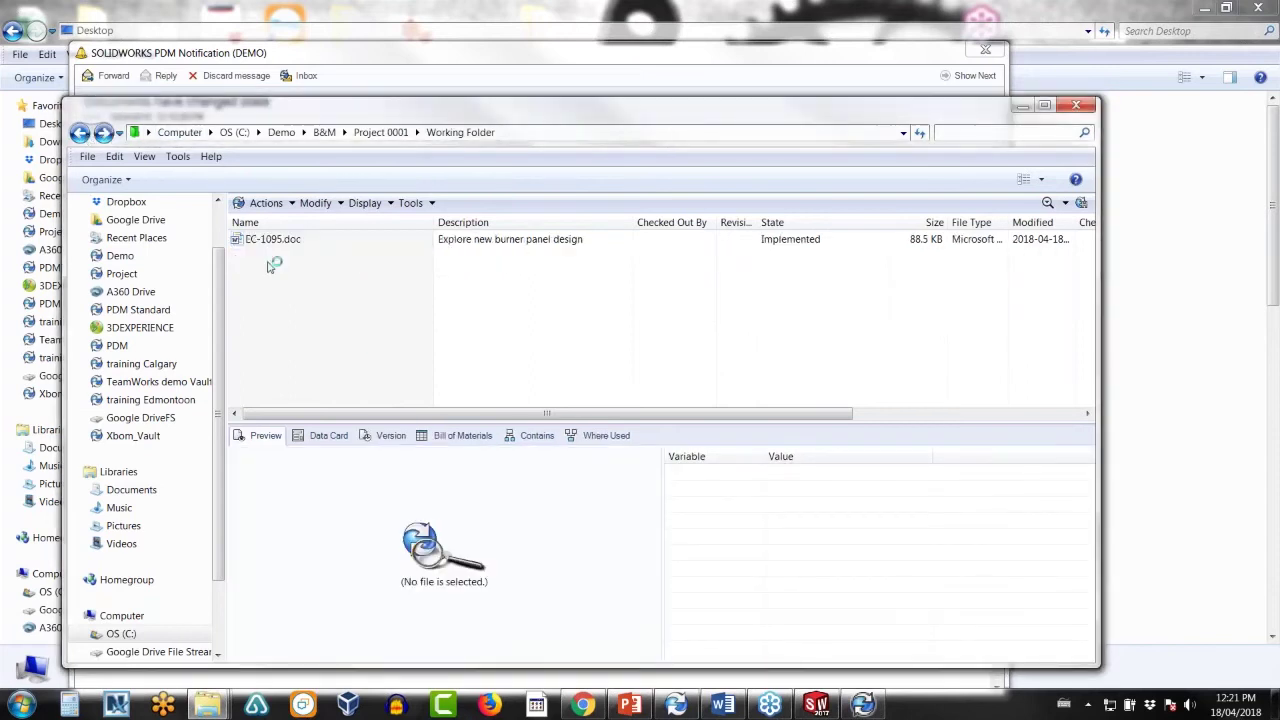
{"action": "left_click", "coordinate": [368, 134]}
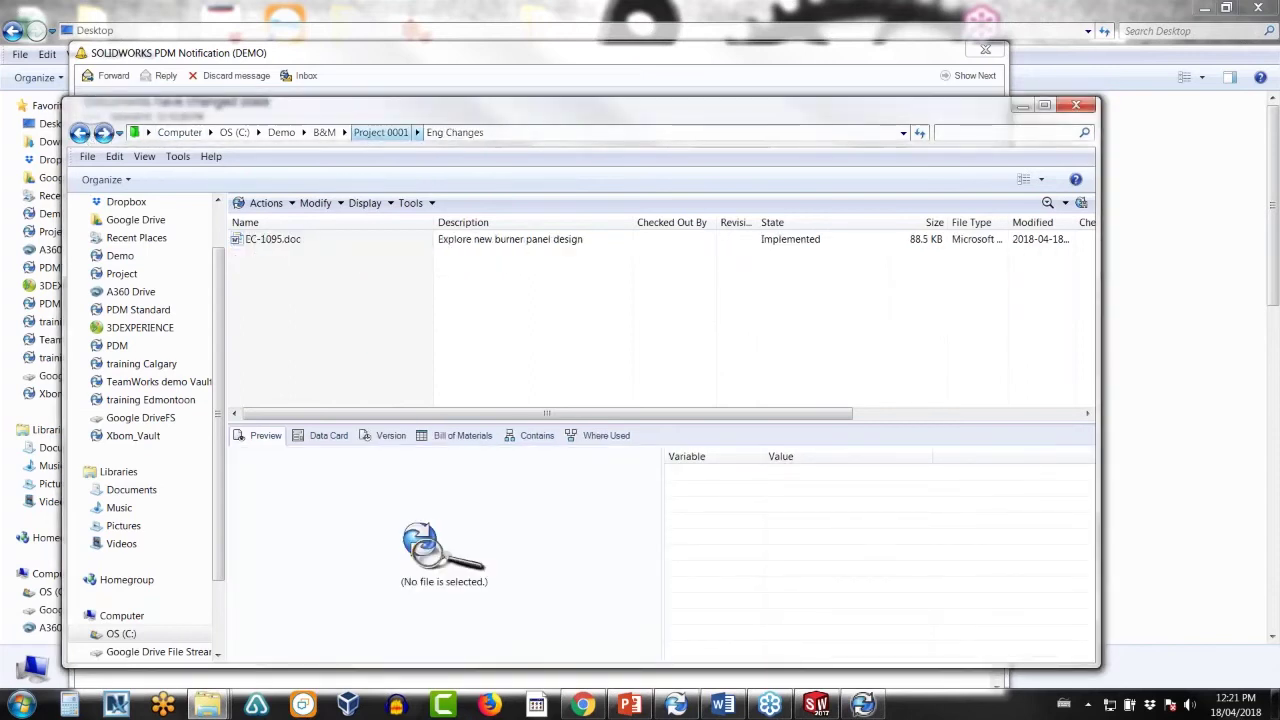
{"action": "left_click", "coordinate": [278, 256]}
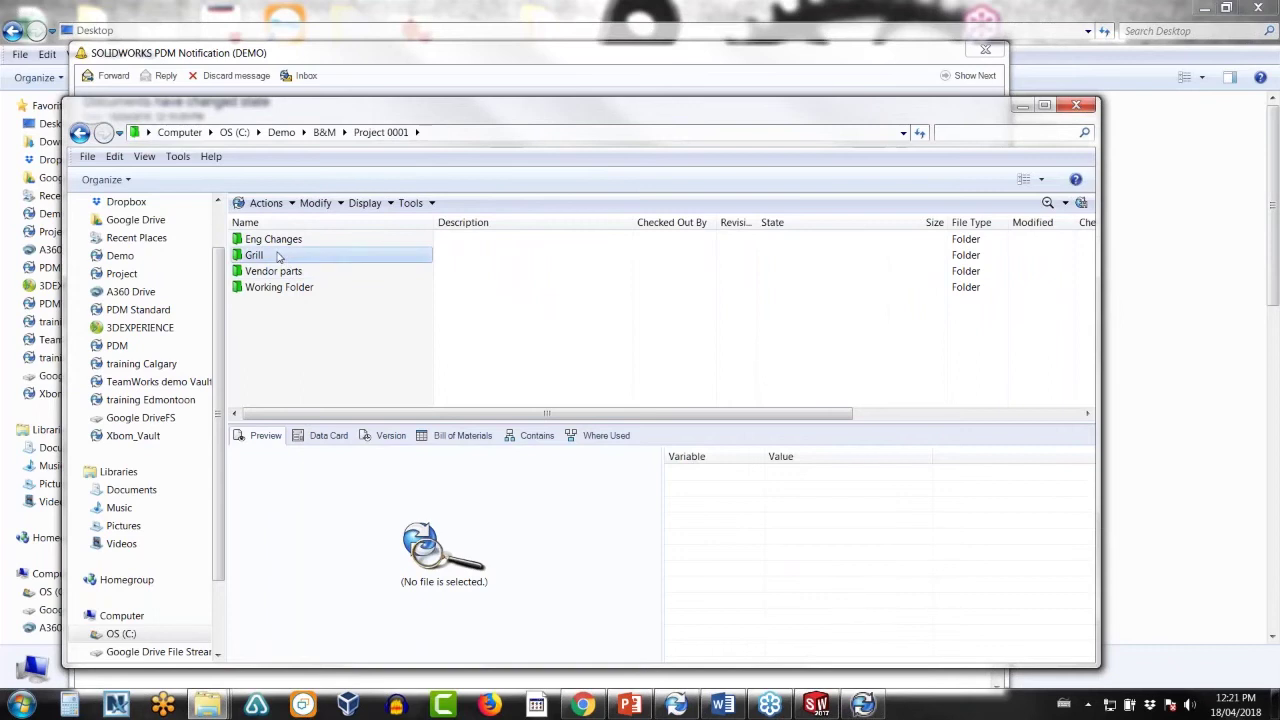
{"action": "double_click", "coordinate": [278, 256]}
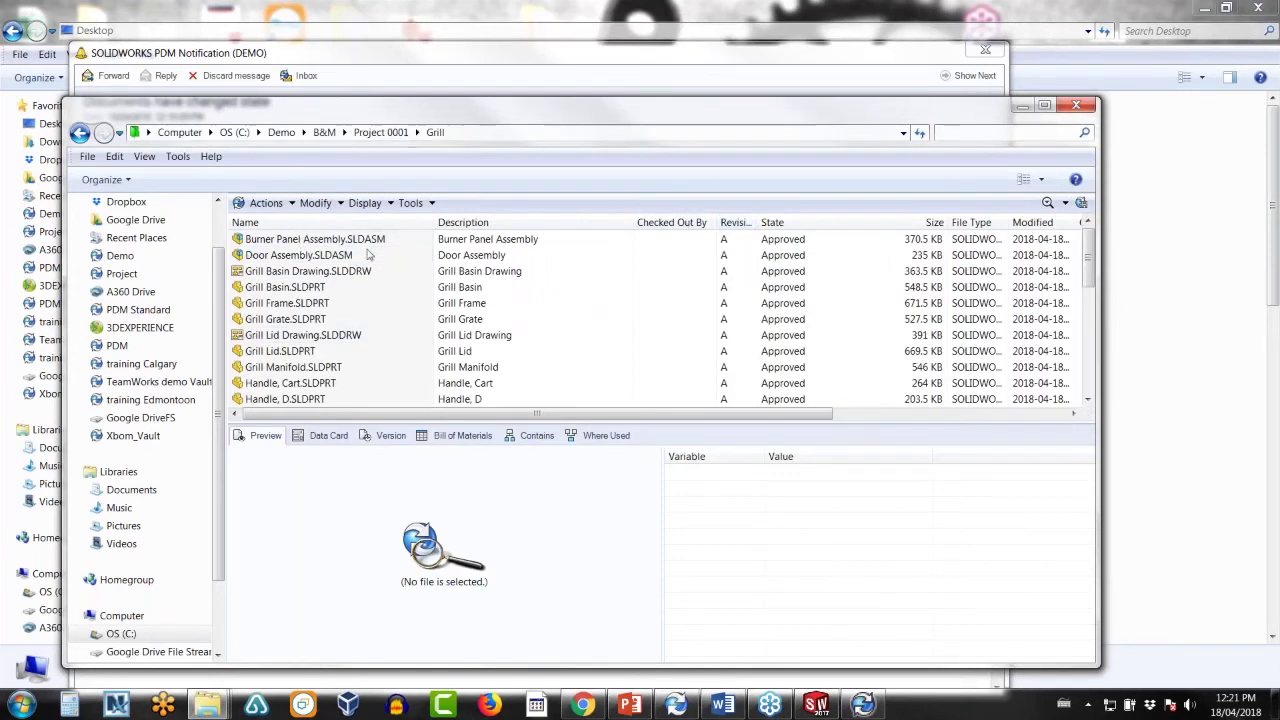
- Request a change on Burner Panel Assembly, putting it Under Change
{"action": "right_click", "coordinate": [340, 242]}
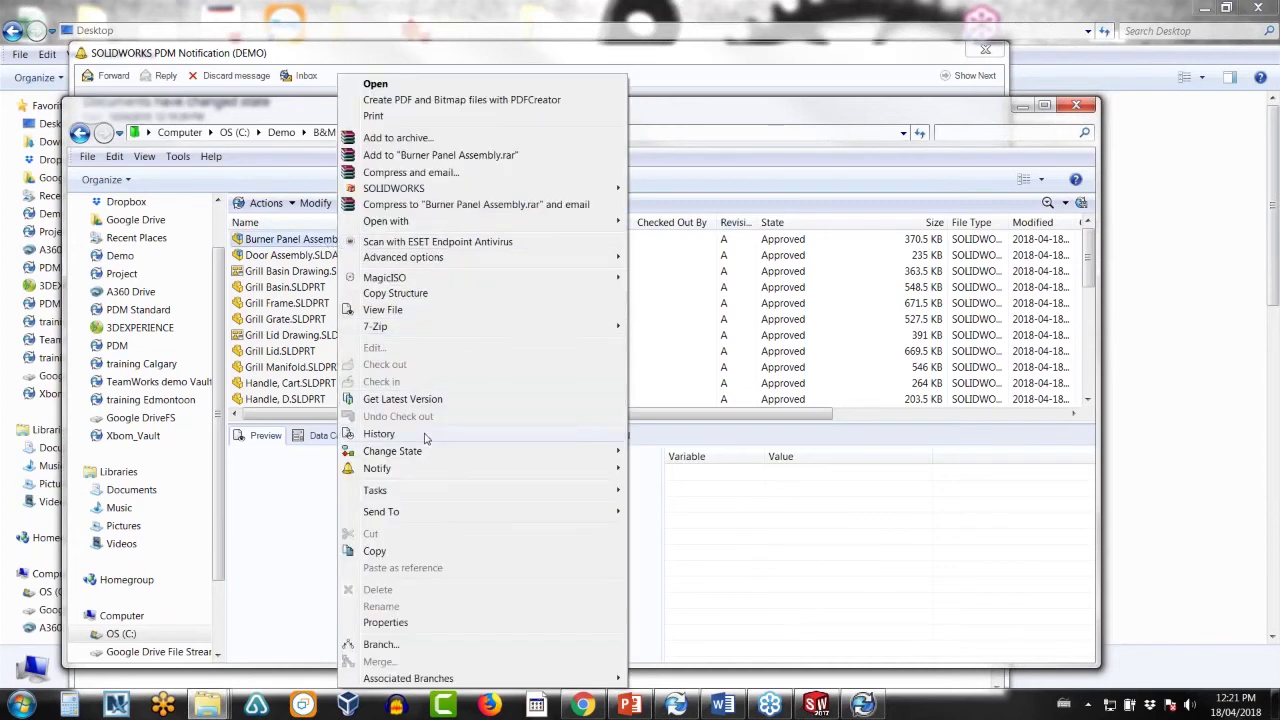
{"action": "mouse_move", "coordinate": [426, 455]}
{"action": "left_click", "coordinate": [662, 452]}
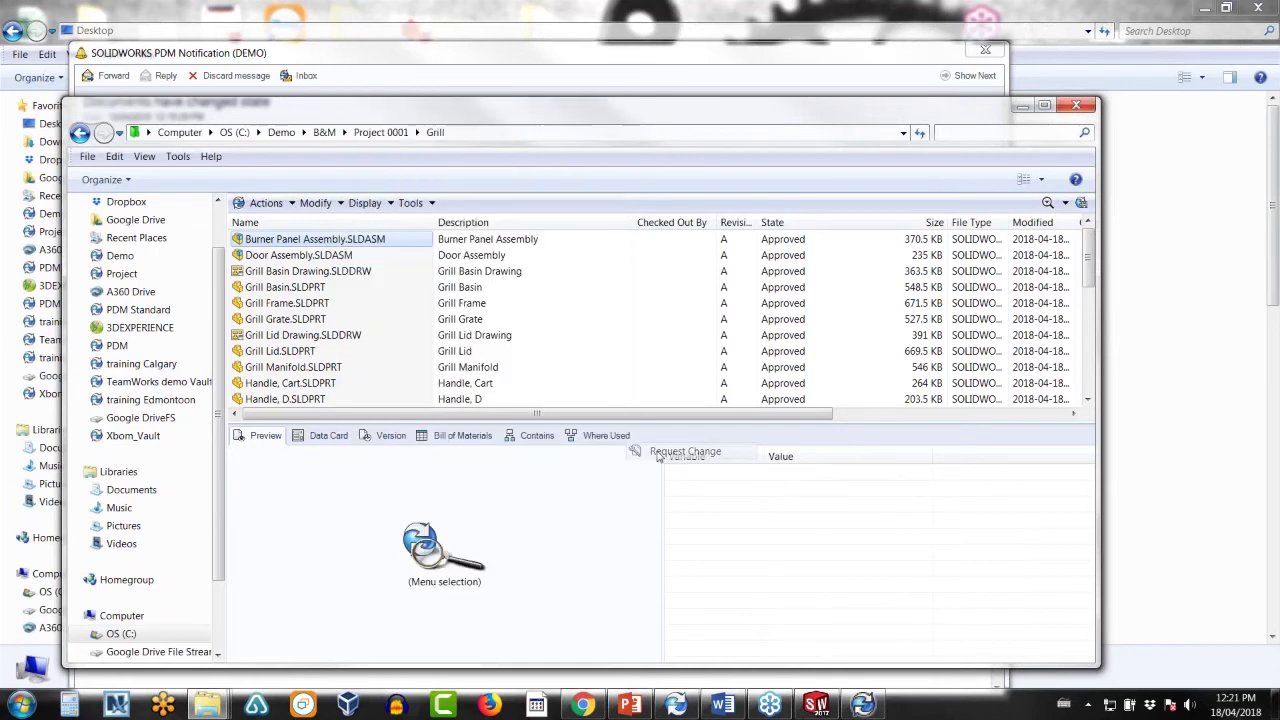
{"action": "left_click", "coordinate": [626, 500]}
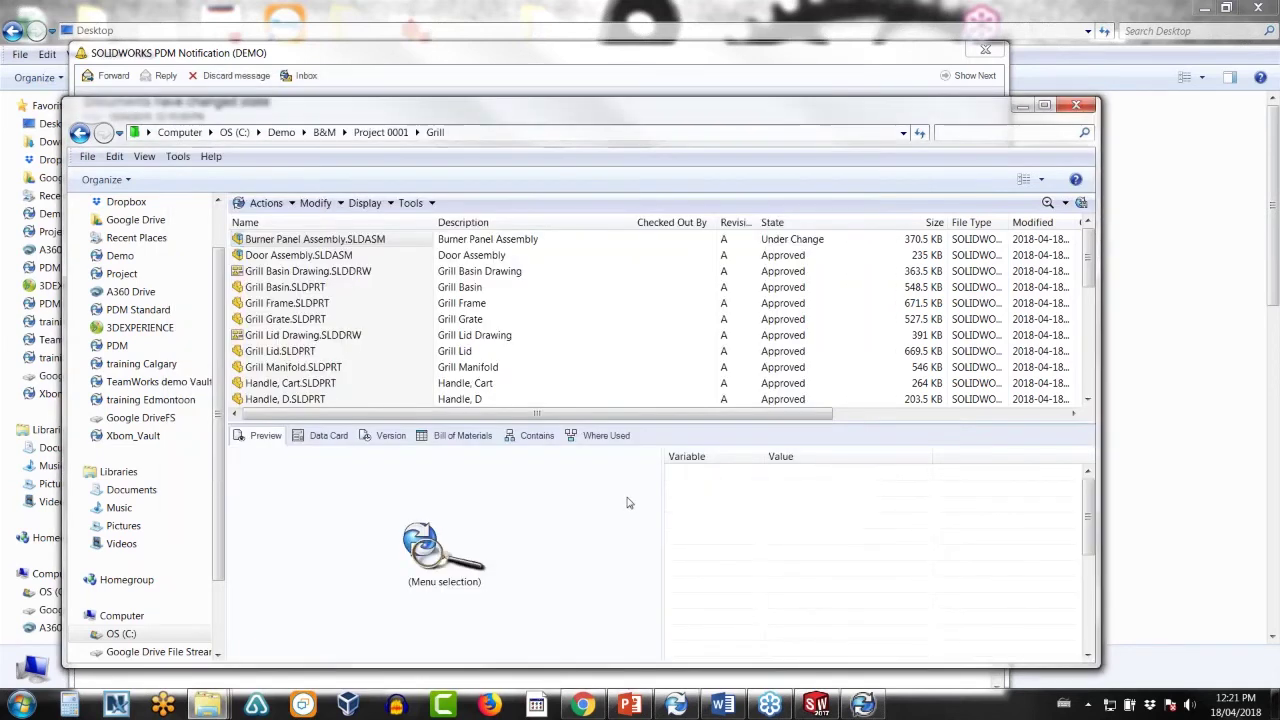
- Review the Burner Panel design 1 and design 2 associated branch files
{"action": "right_click", "coordinate": [345, 242]}
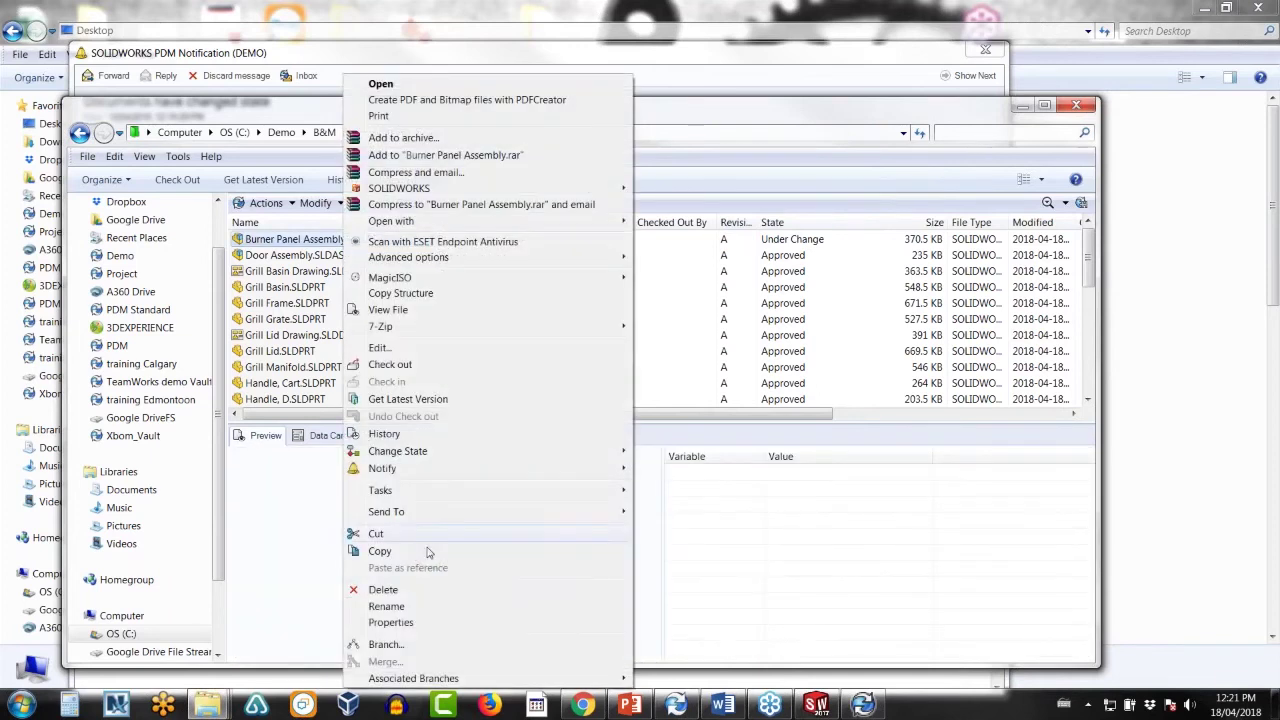
{"action": "mouse_move", "coordinate": [416, 679]}
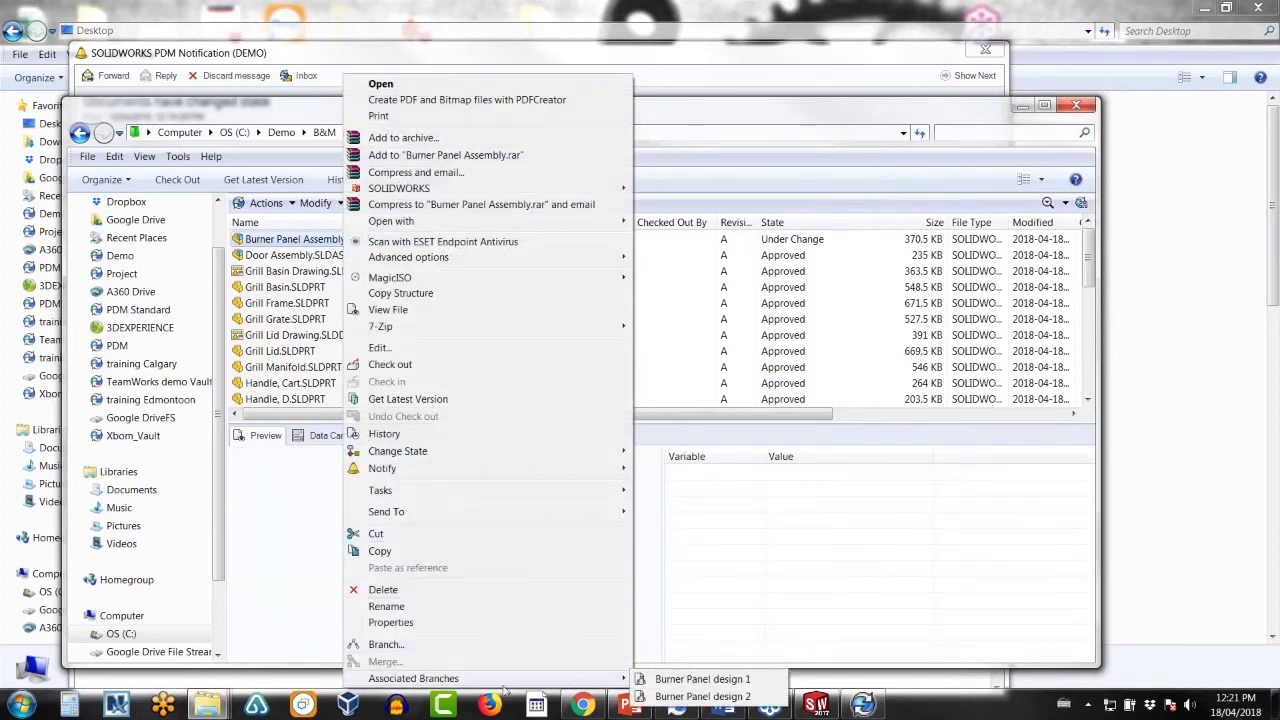
{"action": "left_click", "coordinate": [690, 679]}
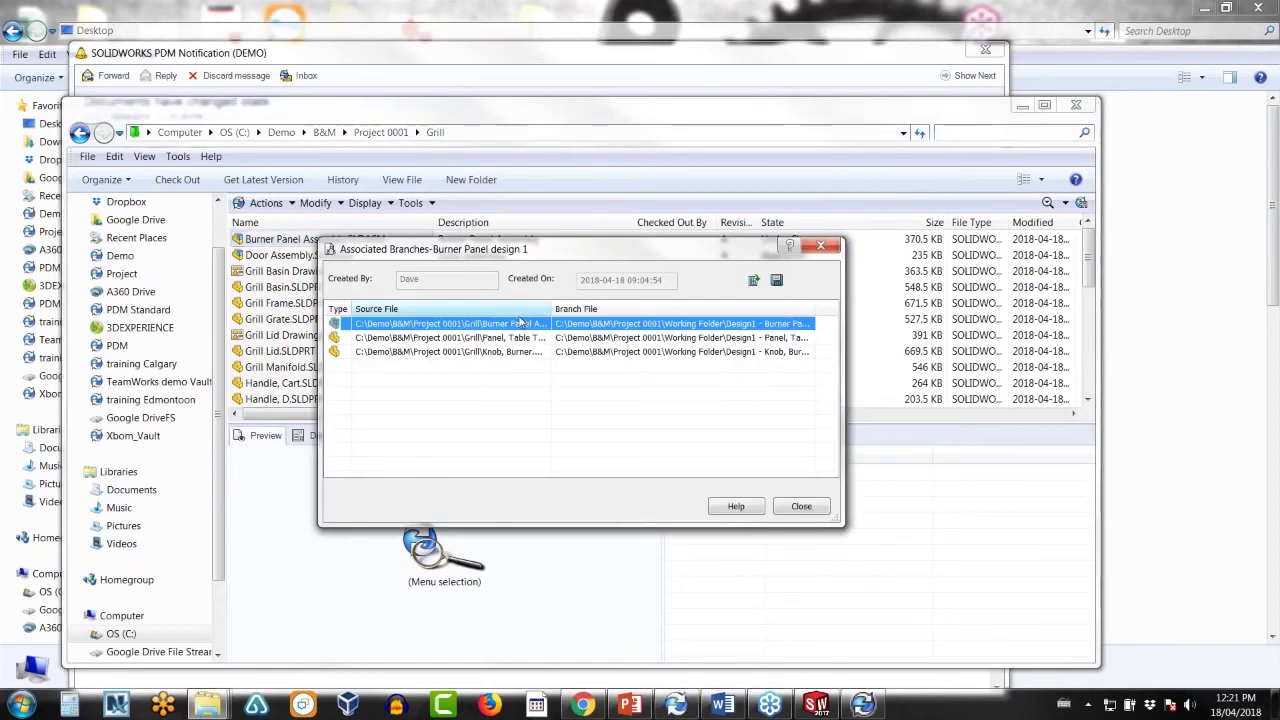
{"action": "left_click", "coordinate": [802, 507]}
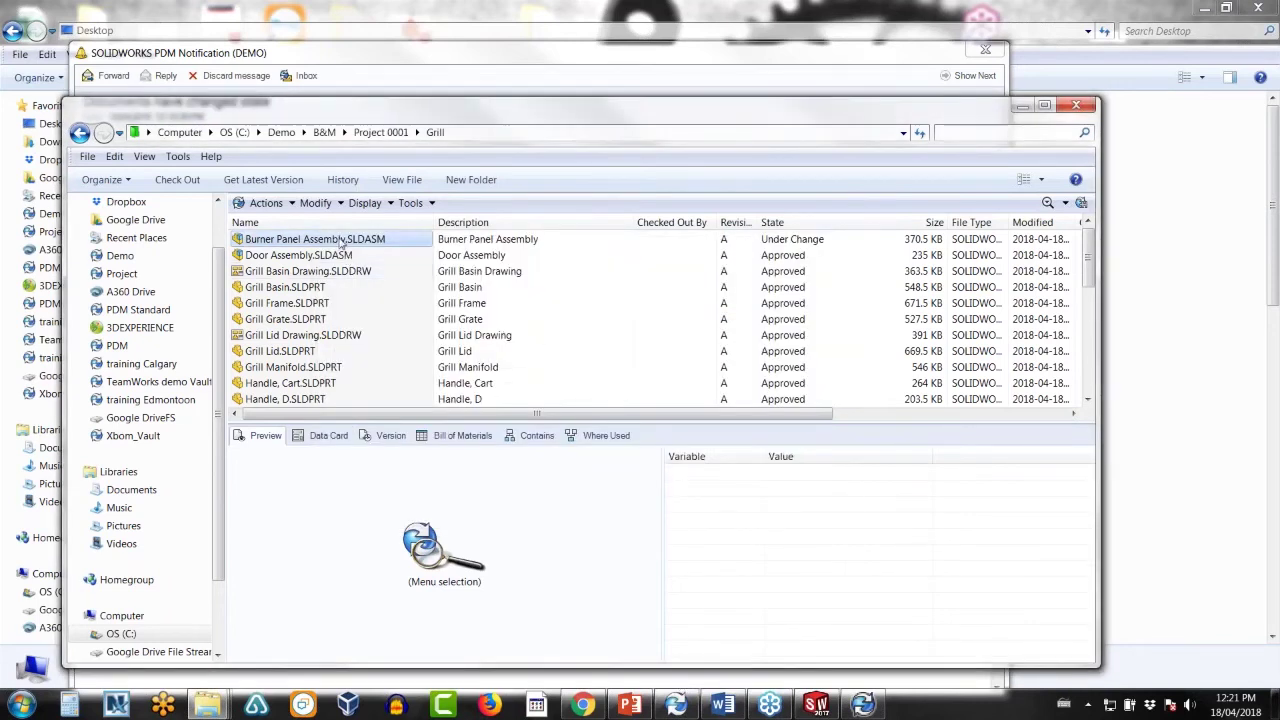
{"action": "right_click", "coordinate": [341, 243]}
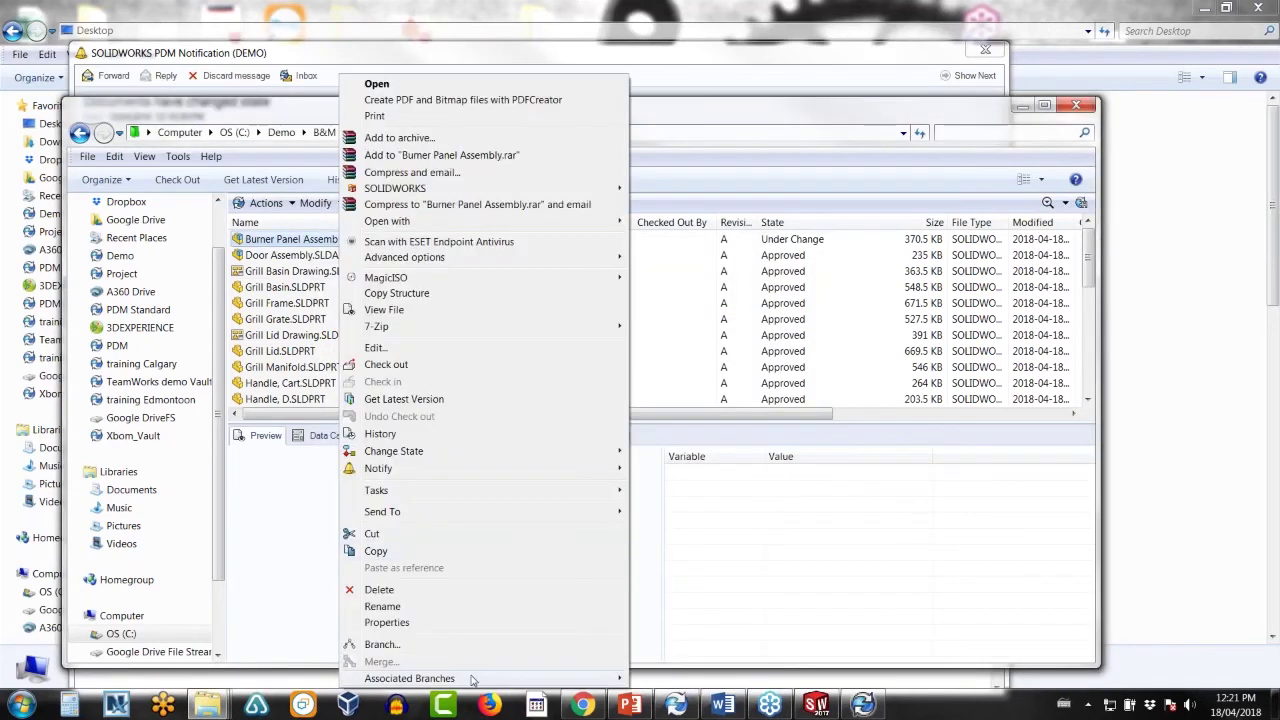
{"action": "mouse_move", "coordinate": [478, 680]}
{"action": "left_click", "coordinate": [690, 696]}
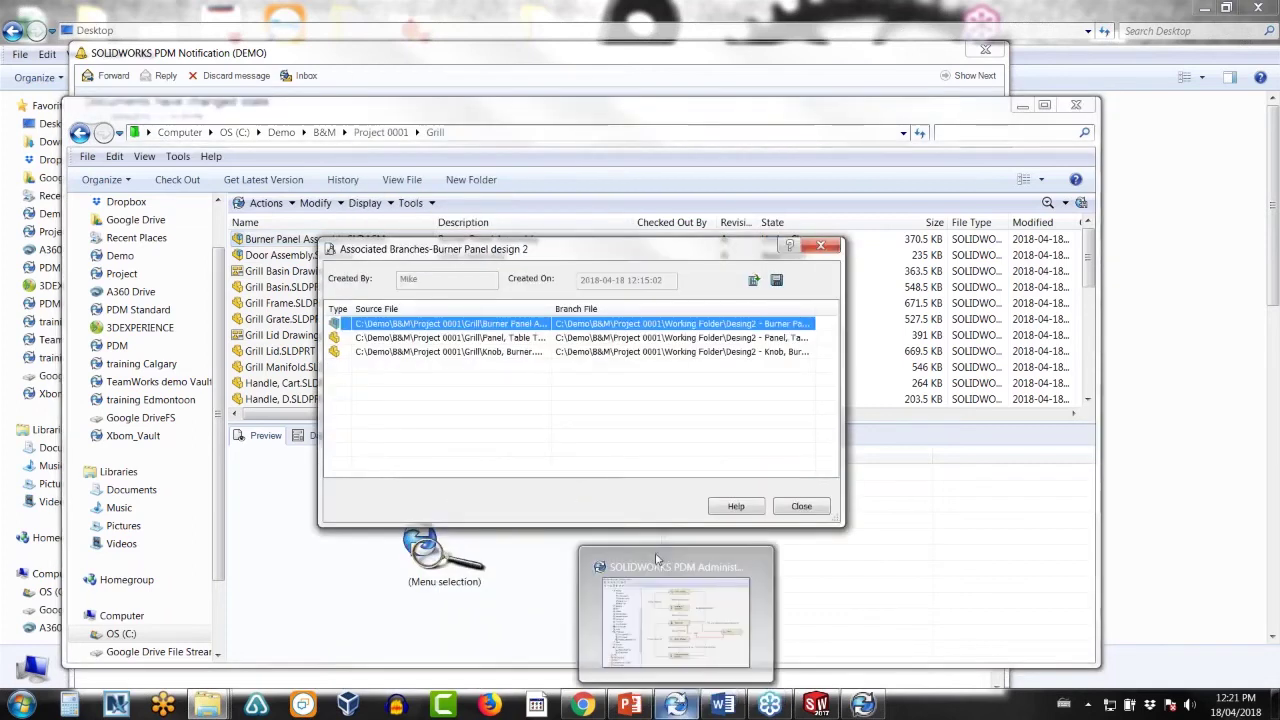
{"action": "right_click", "coordinate": [546, 327]}
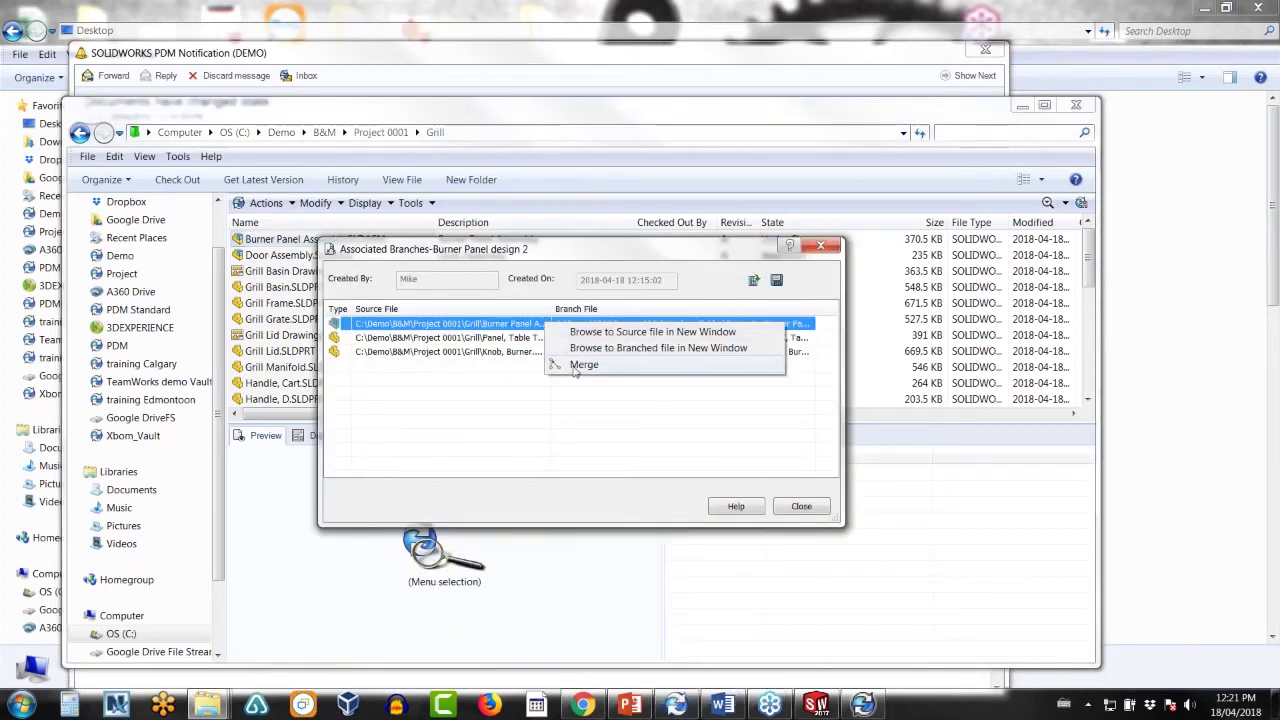
- Start the design 2 branch merge and leave the Knob, Burner - Marked part excluded
{"action": "left_click", "coordinate": [573, 366]}
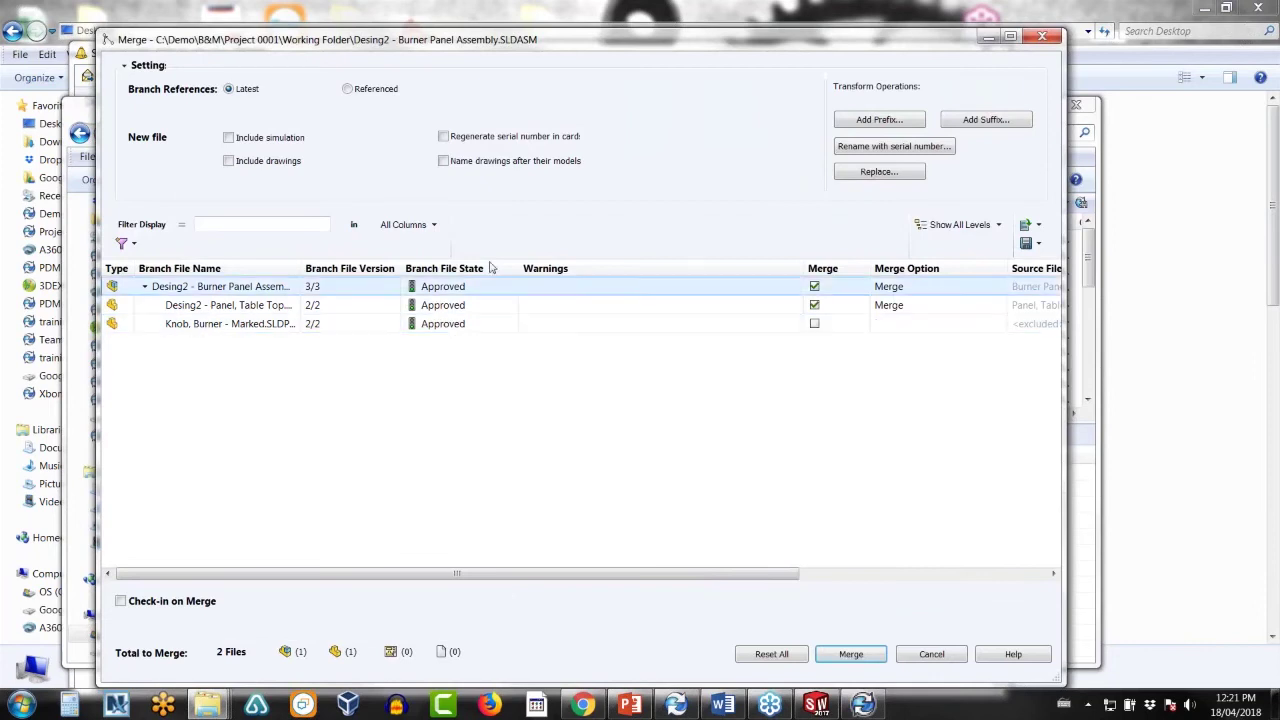
{"action": "mouse_move", "coordinate": [762, 565]}
{"action": "left_mouse_down"}
{"action": "mouse_move", "coordinate": [977, 565]}
{"action": "mouse_move", "coordinate": [760, 565]}
{"action": "left_mouse_up"}
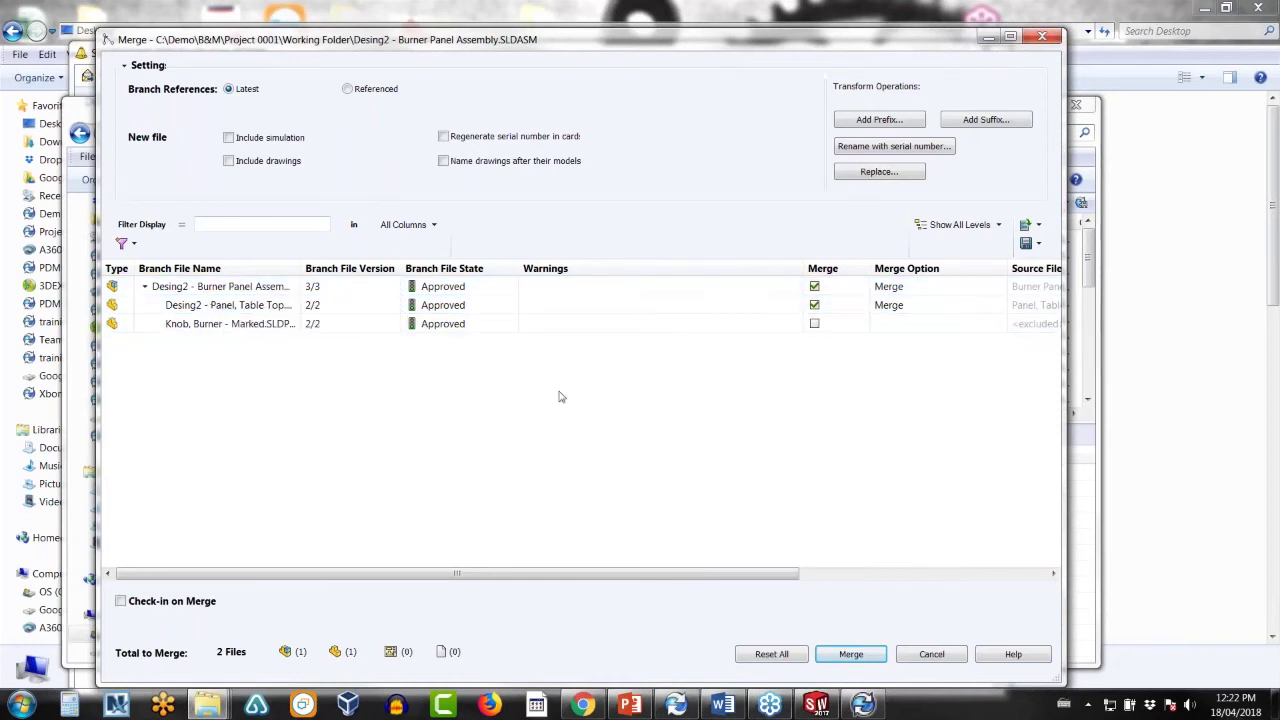
{"action": "left_click", "coordinate": [814, 323]}
{"action": "left_click", "coordinate": [908, 323]}
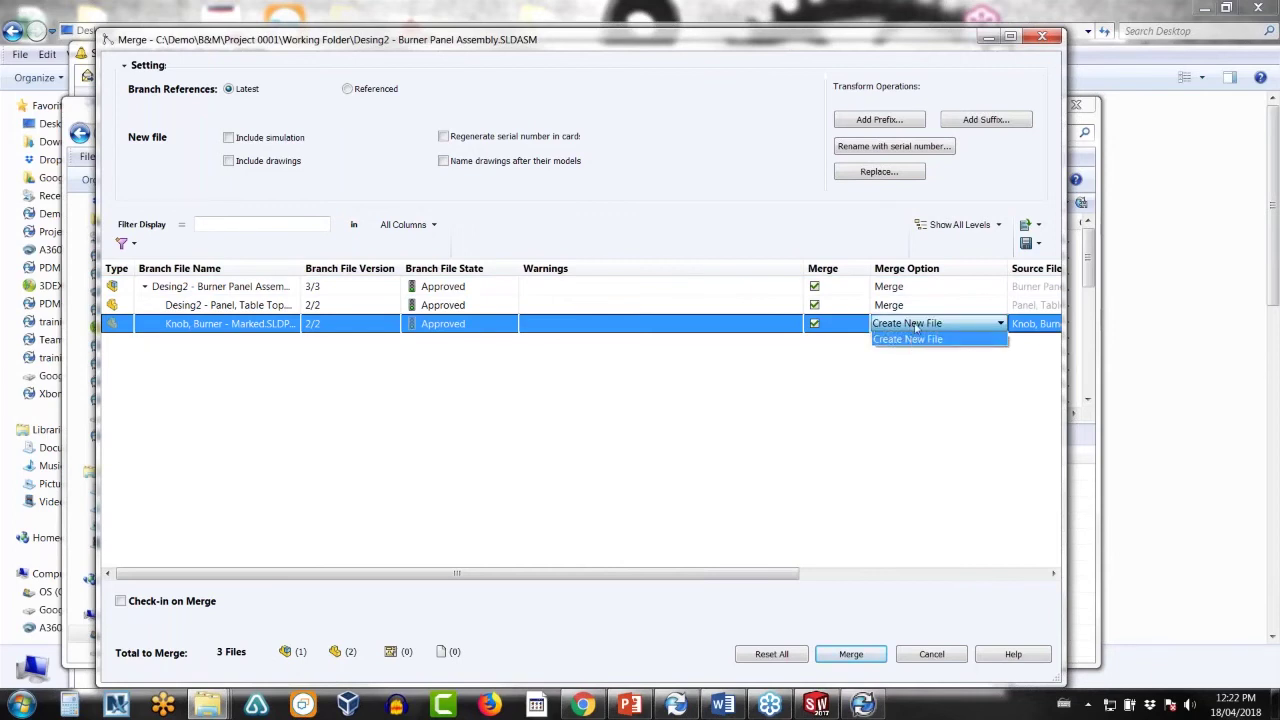
{"action": "left_click", "coordinate": [915, 326]}
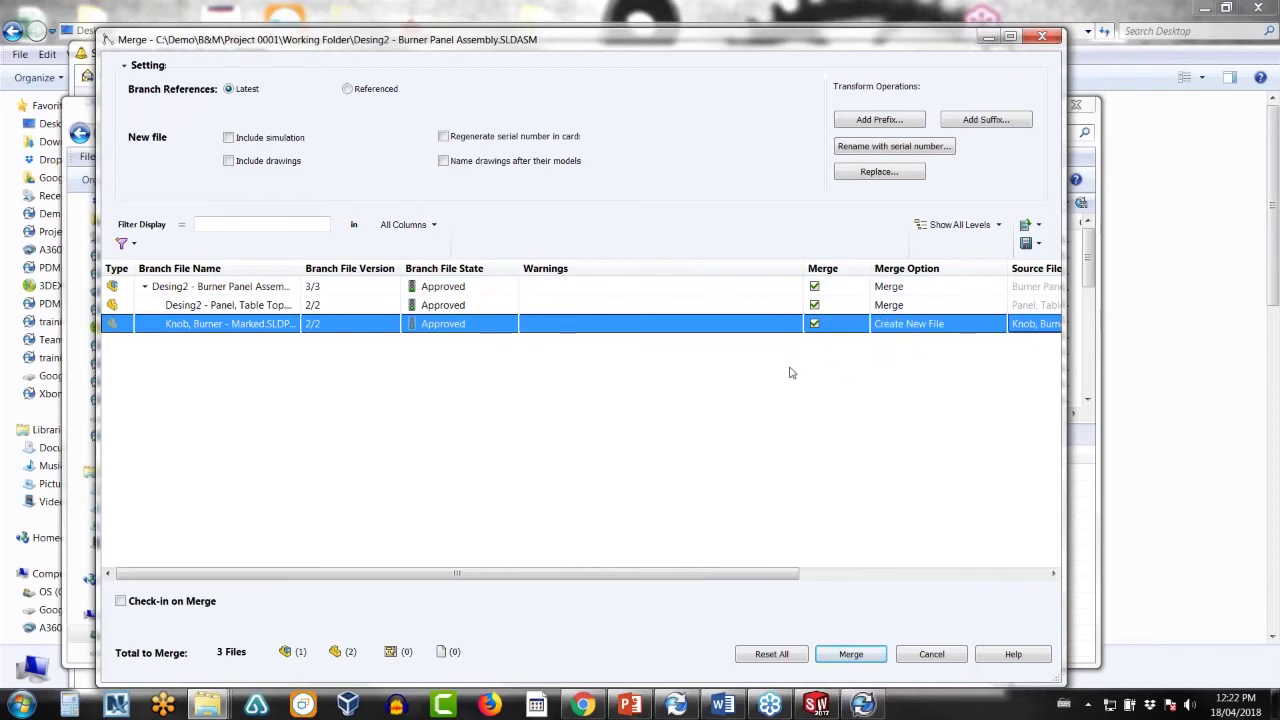
{"action": "left_click", "coordinate": [228, 305]}
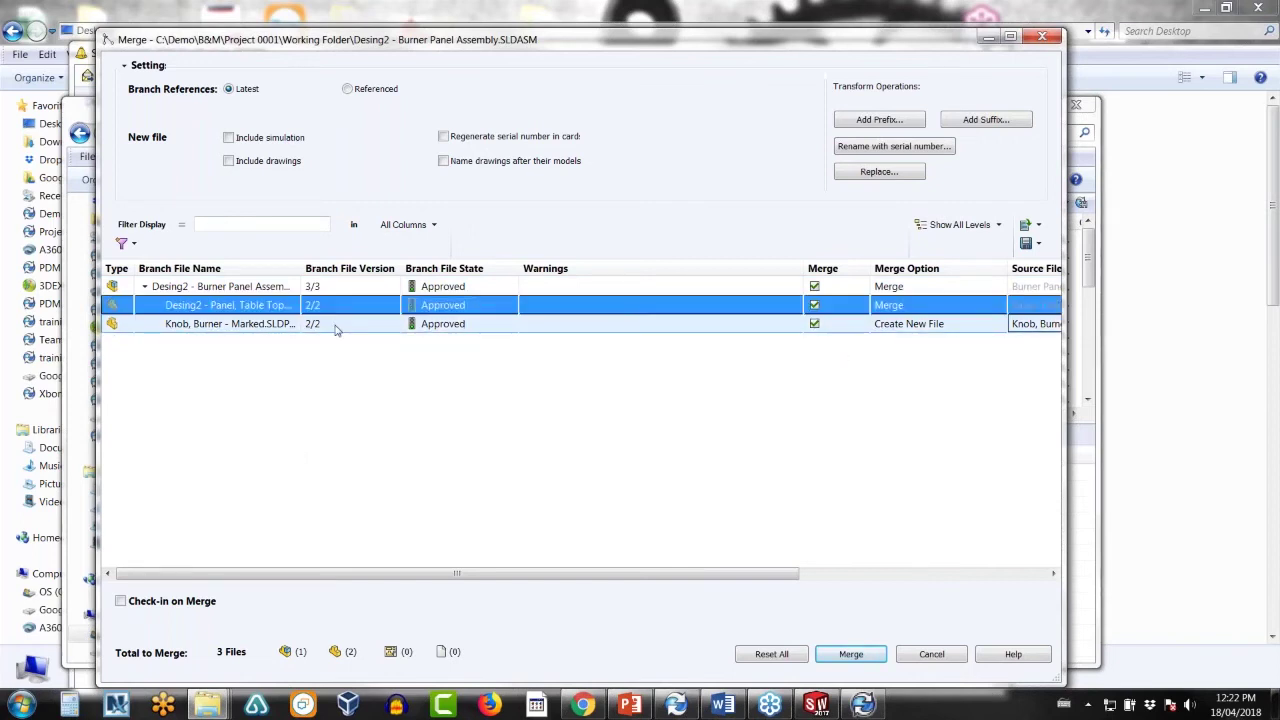
{"action": "left_click", "coordinate": [814, 324]}
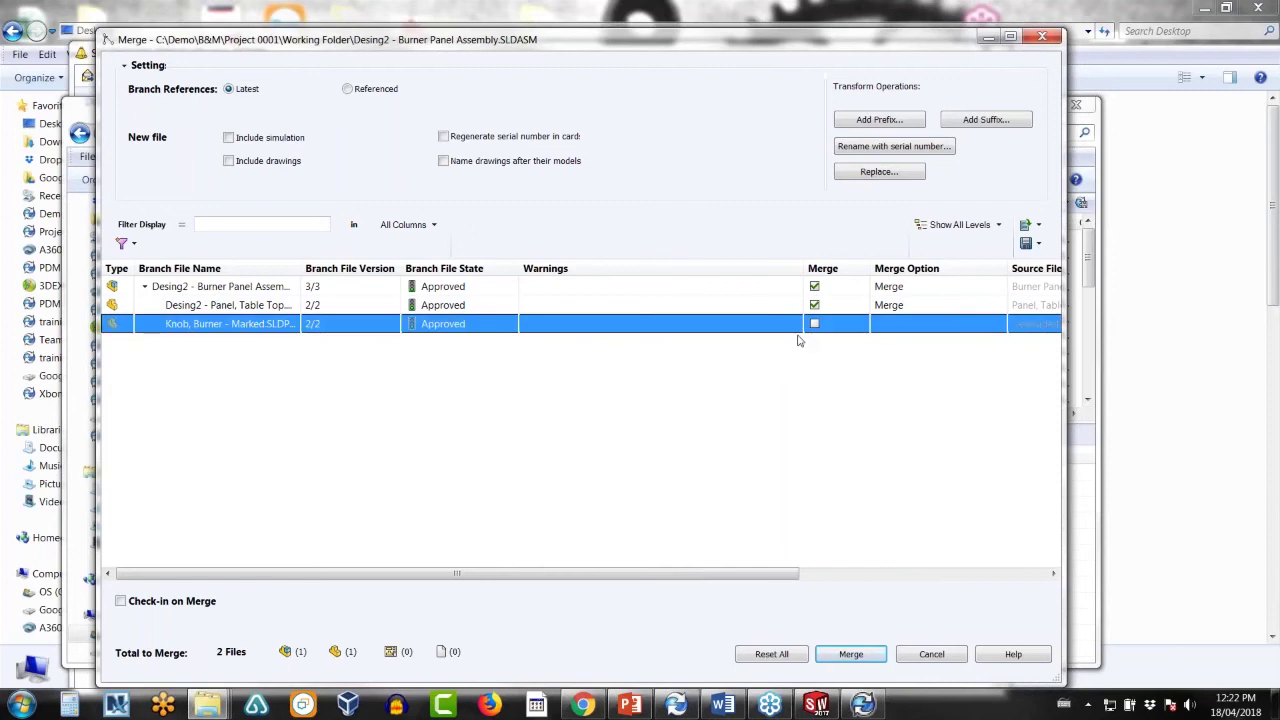
- Merge with Check-in on Merge enabled, then close the Associated Branches list
{"action": "left_click", "coordinate": [120, 601]}
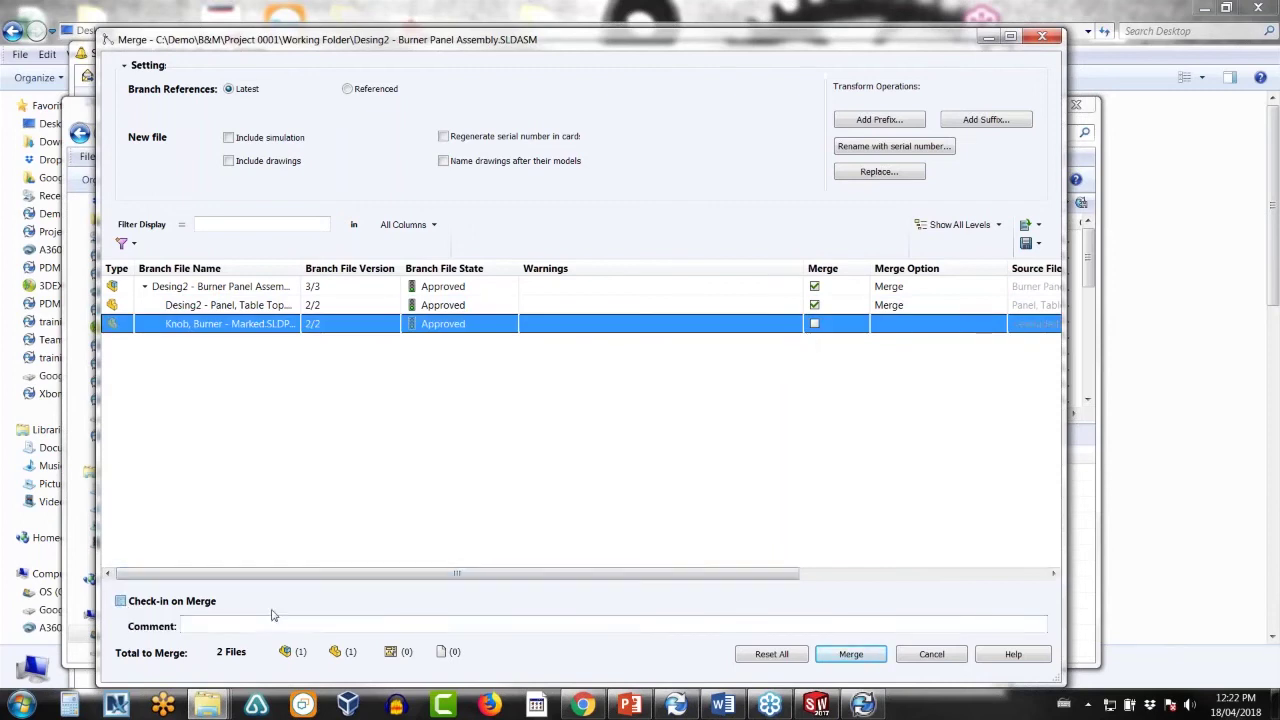
{"action": "left_click", "coordinate": [838, 656]}
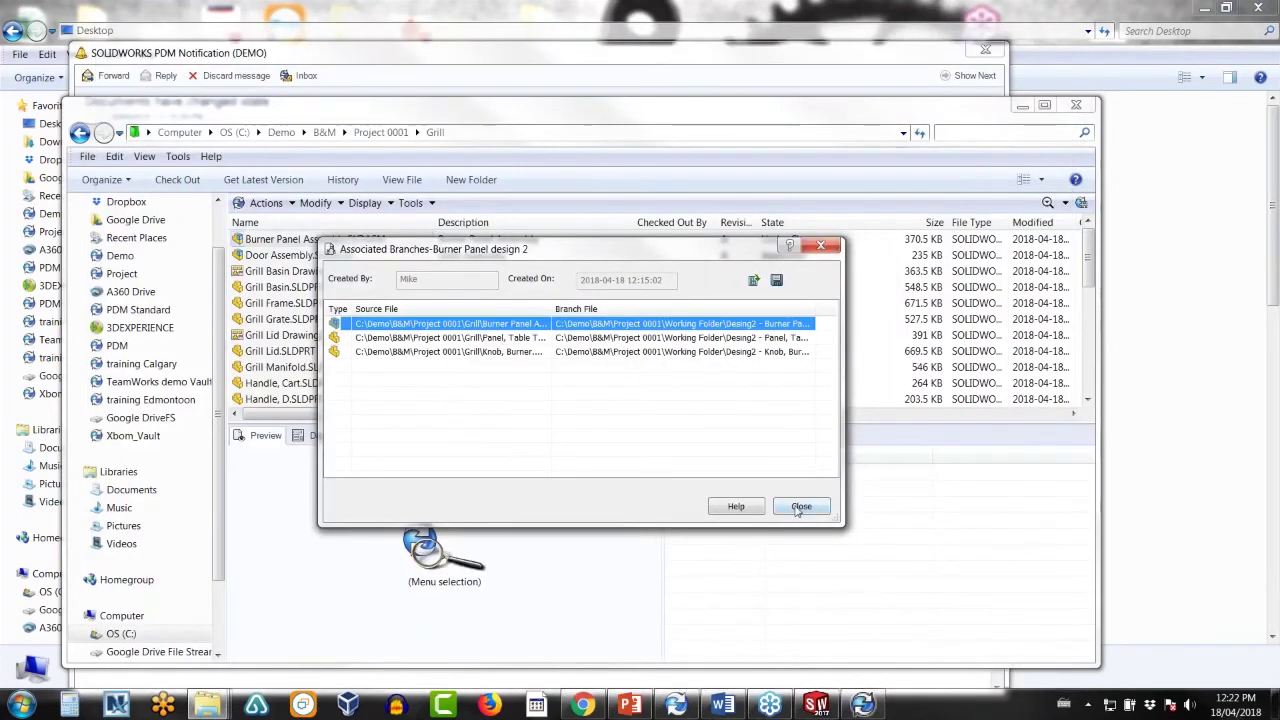
{"action": "left_click", "coordinate": [801, 507]}
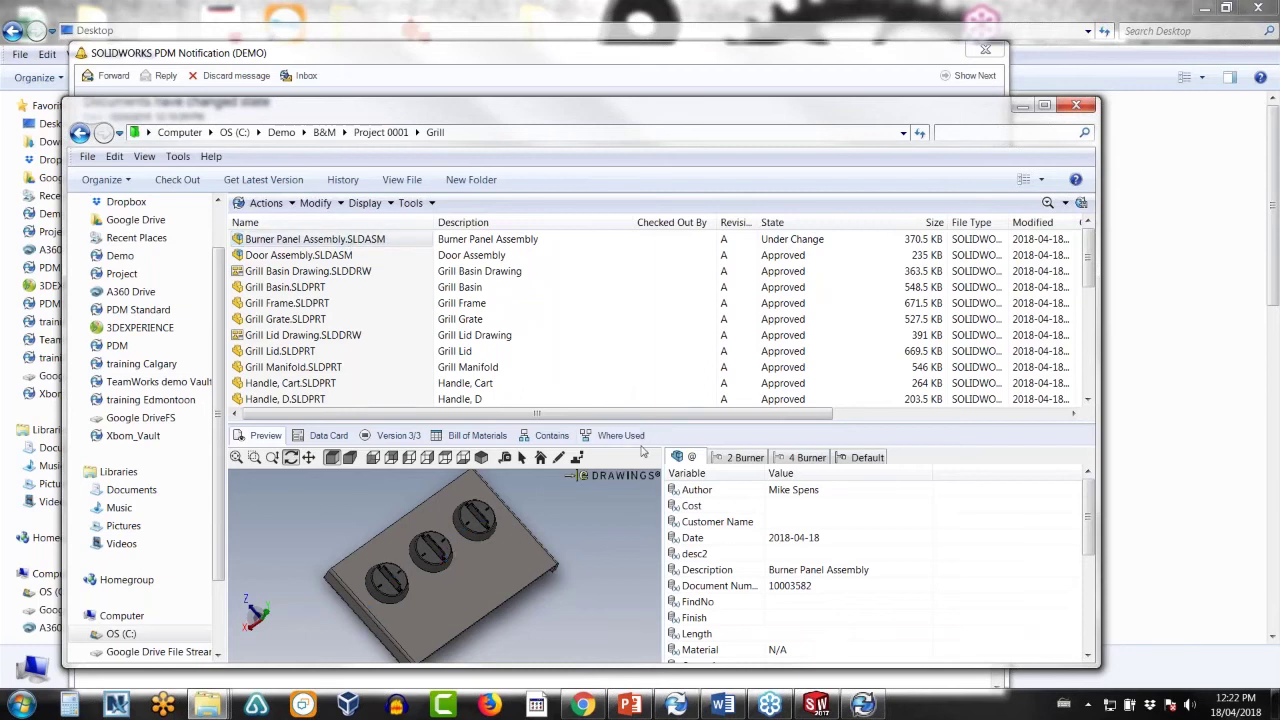
- Show the Burner Panel Assembly's Contains list and scroll to the Found In paths
{"action": "left_click", "coordinate": [549, 436]}
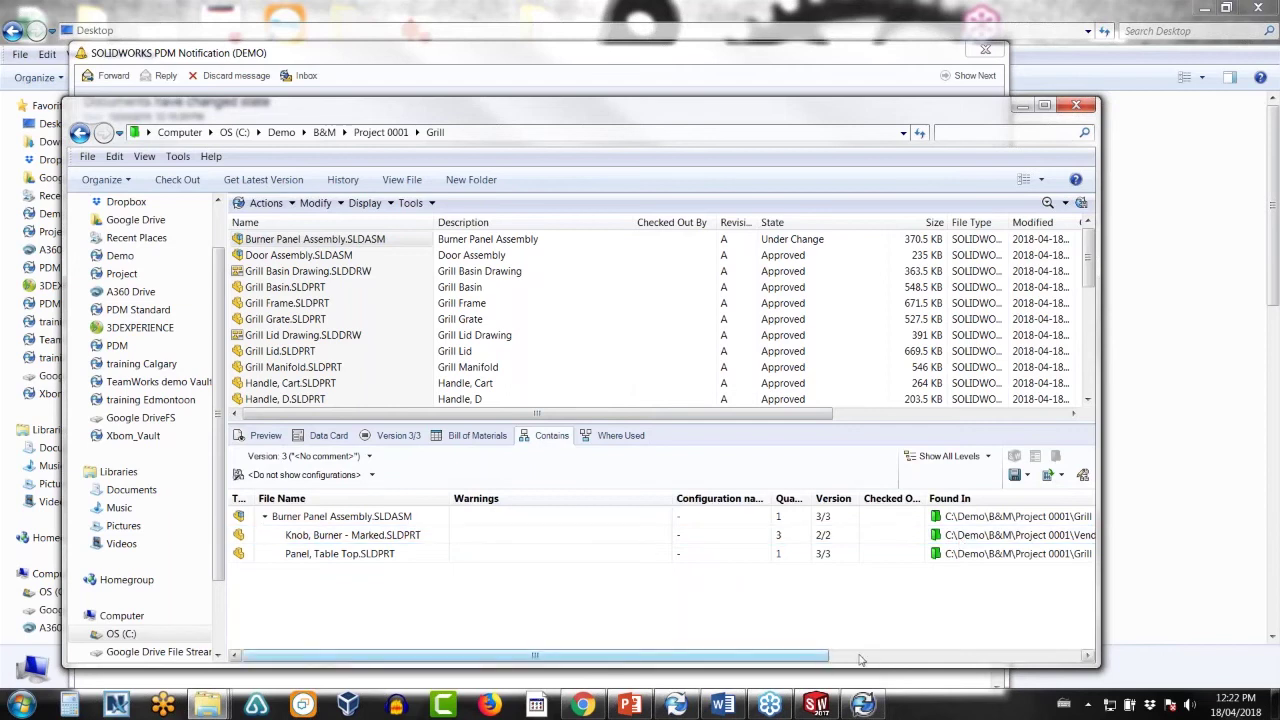
{"action": "mouse_move", "coordinate": [798, 656]}
{"action": "left_mouse_down"}
{"action": "mouse_move", "coordinate": [866, 656]}
{"action": "mouse_move", "coordinate": [798, 656]}
{"action": "left_mouse_up"}
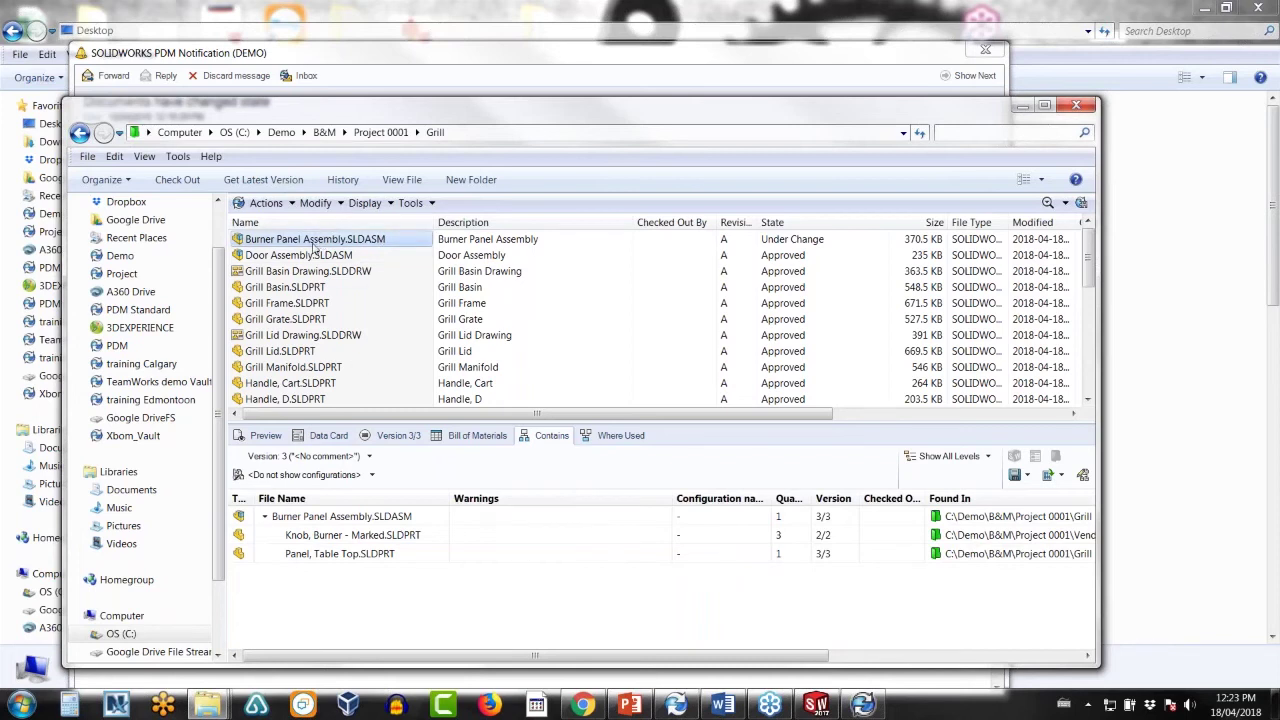
- Submit the Burner Panel Assembly change for approval
{"action": "right_click", "coordinate": [313, 244]}
{"action": "mouse_move", "coordinate": [501, 453]}
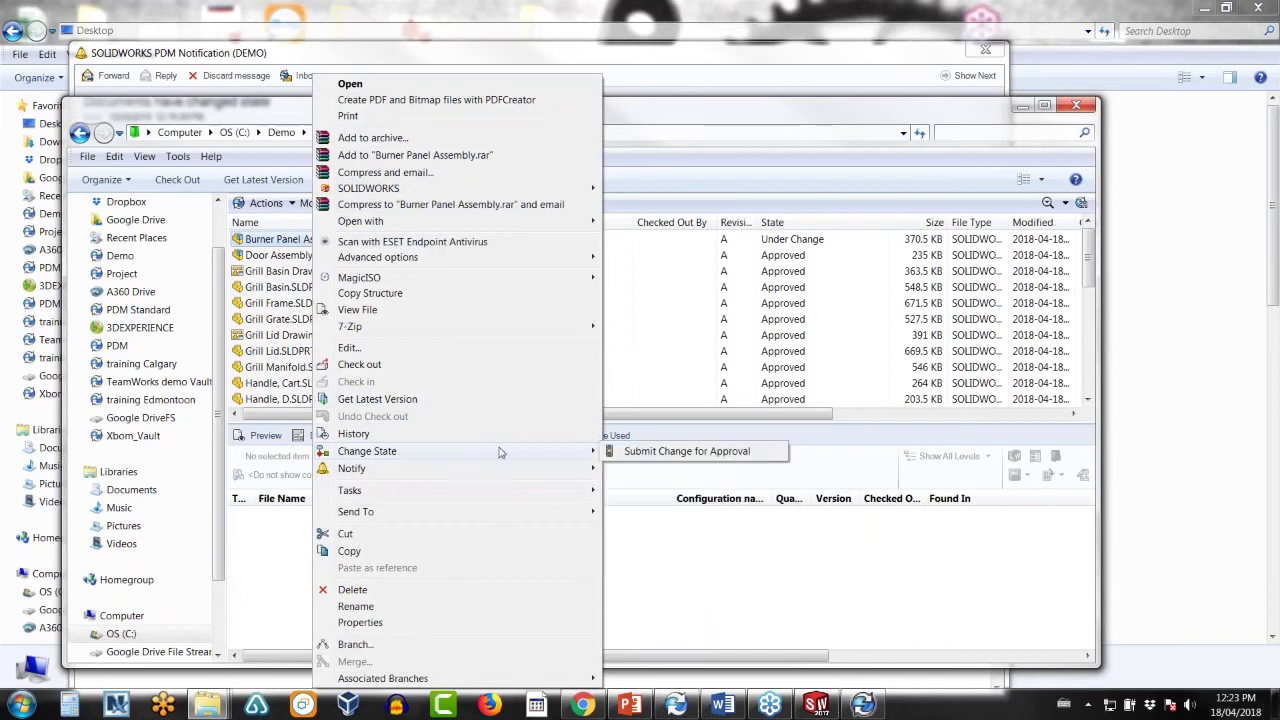
{"action": "left_click", "coordinate": [630, 452]}
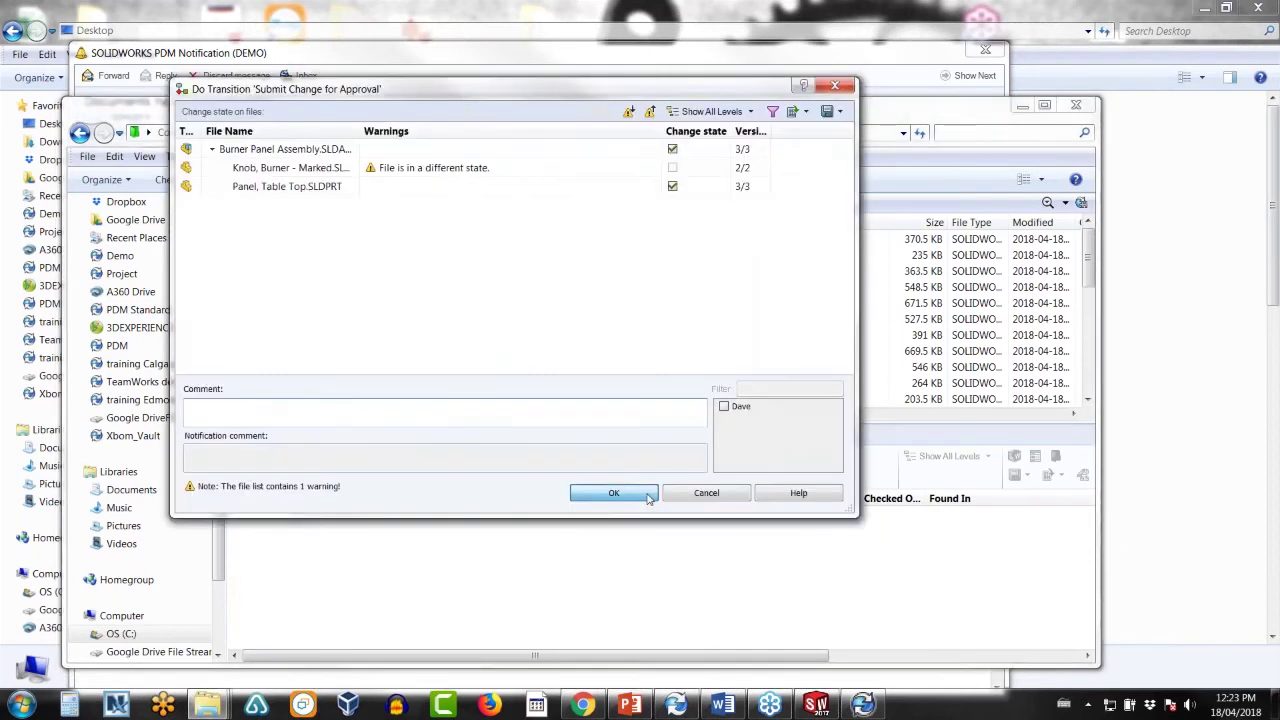
{"action": "left_click", "coordinate": [647, 494]}
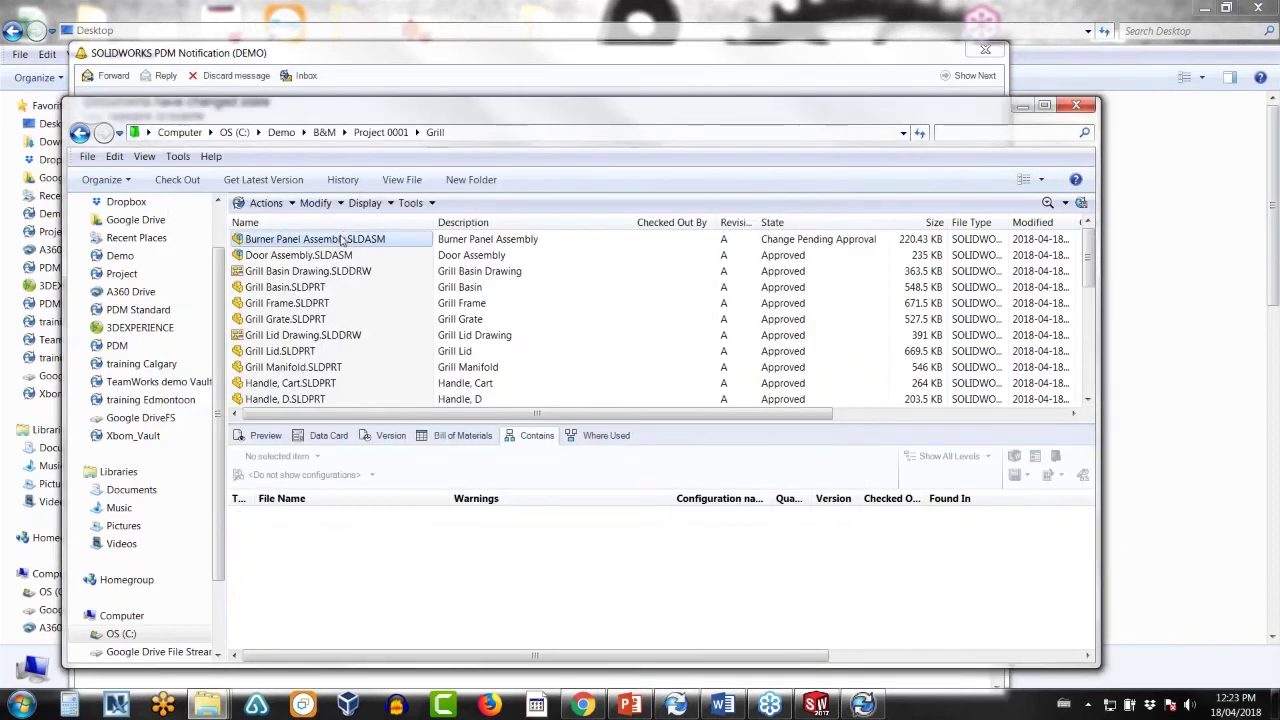
- Approve the change so the assembly reaches revision B, then inspect the knob part
{"action": "right_click", "coordinate": [341, 241]}
{"action": "mouse_move", "coordinate": [429, 455]}
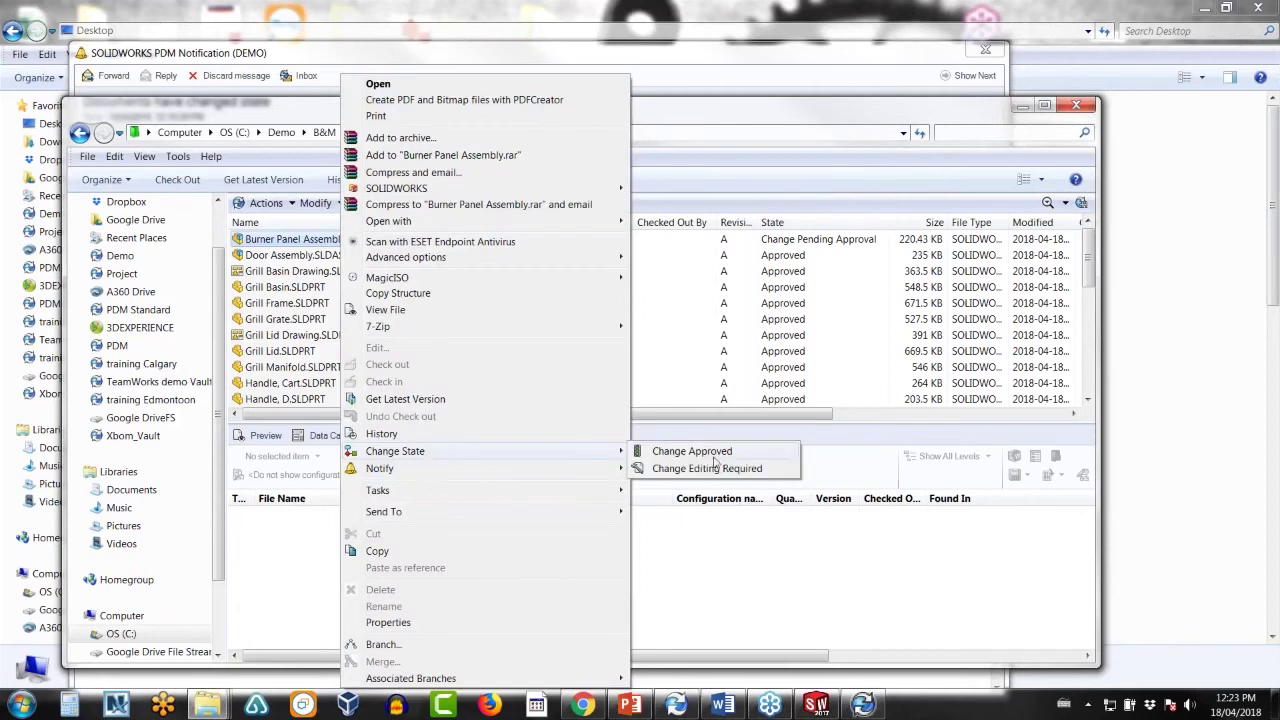
{"action": "left_click", "coordinate": [710, 453]}
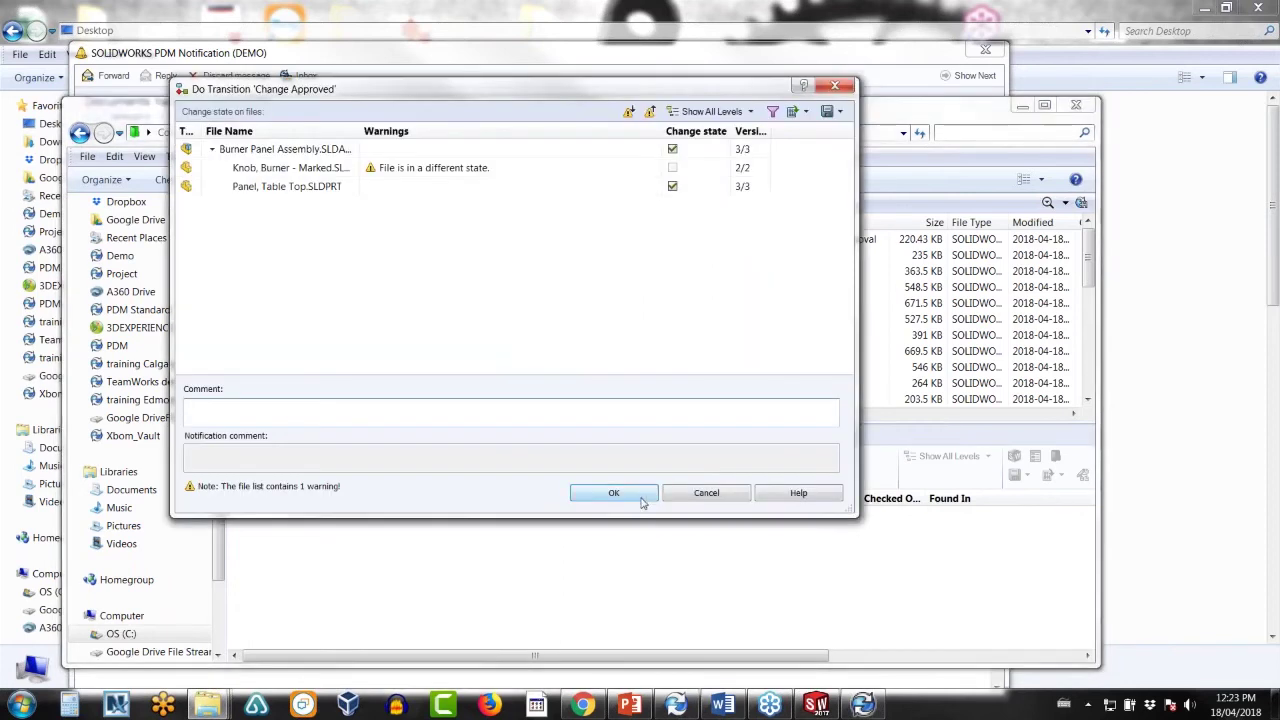
{"action": "left_click", "coordinate": [645, 491]}
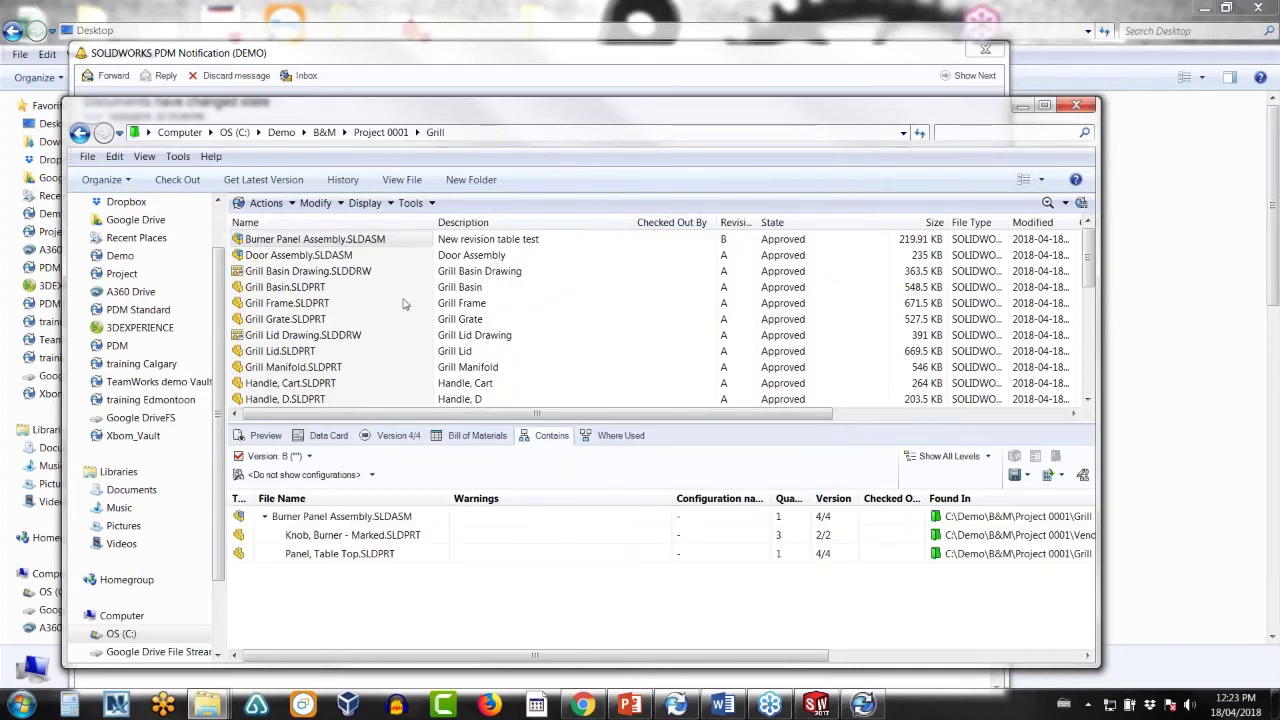
{"action": "left_click", "coordinate": [404, 536]}
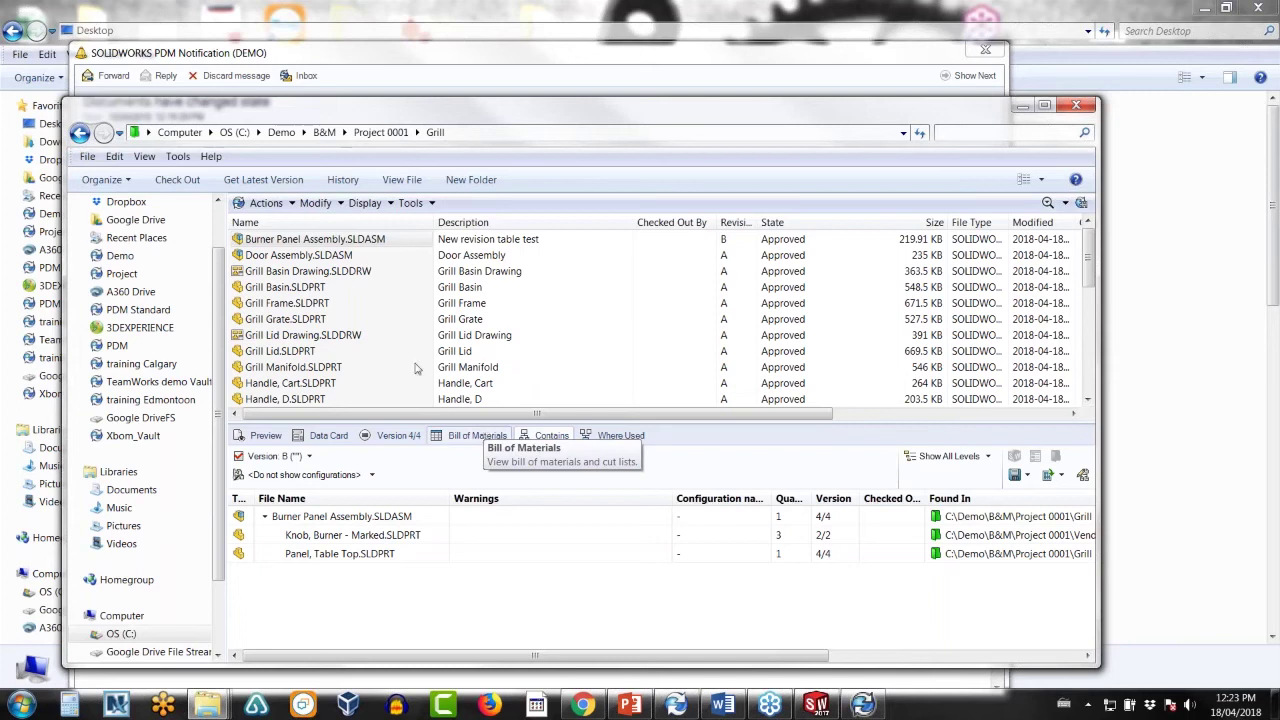
- Start a Door Assembly branch with Project 0001\Working Folder as the destination
{"action": "right_click", "coordinate": [303, 255]}
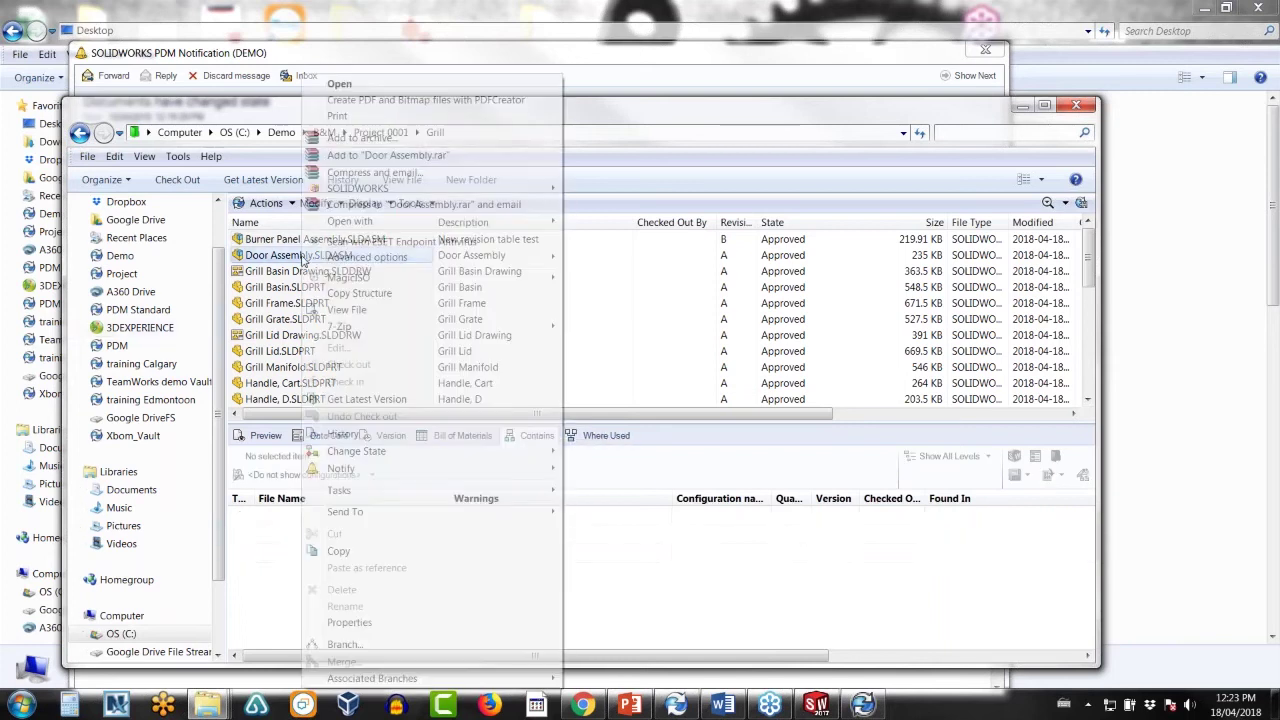
{"action": "left_click", "coordinate": [348, 645]}
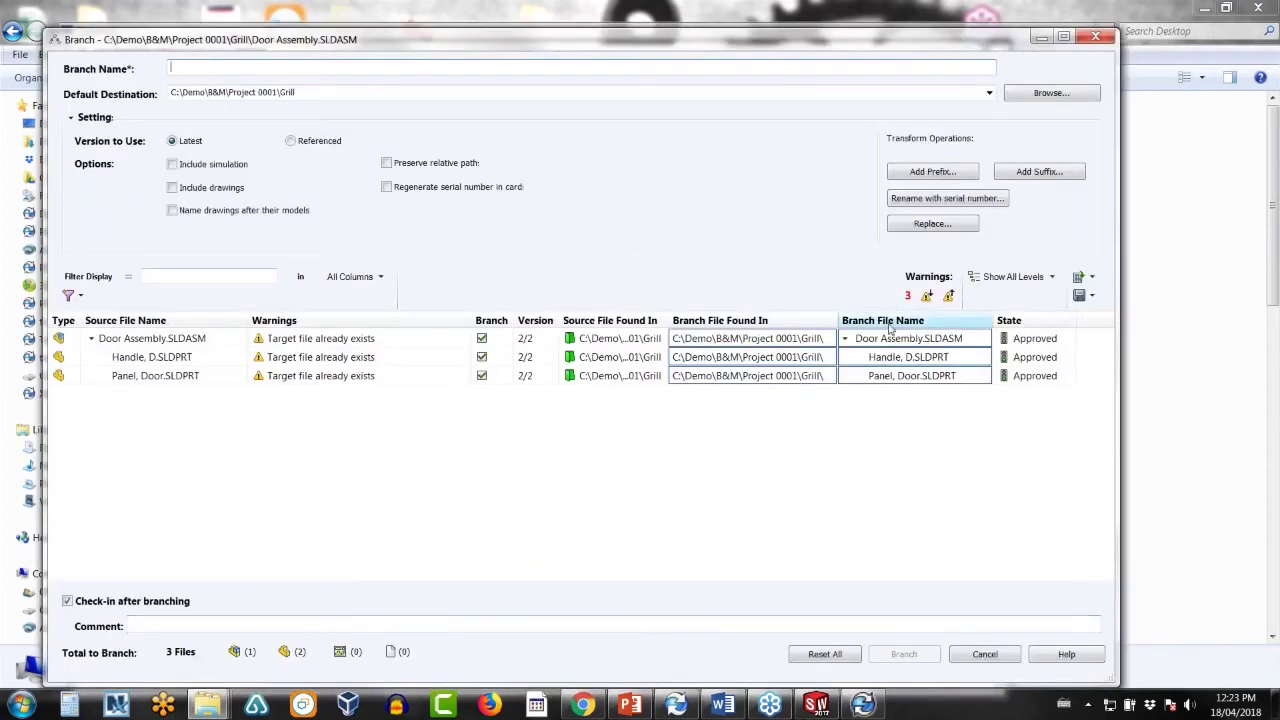
{"action": "left_click", "coordinate": [1016, 92]}
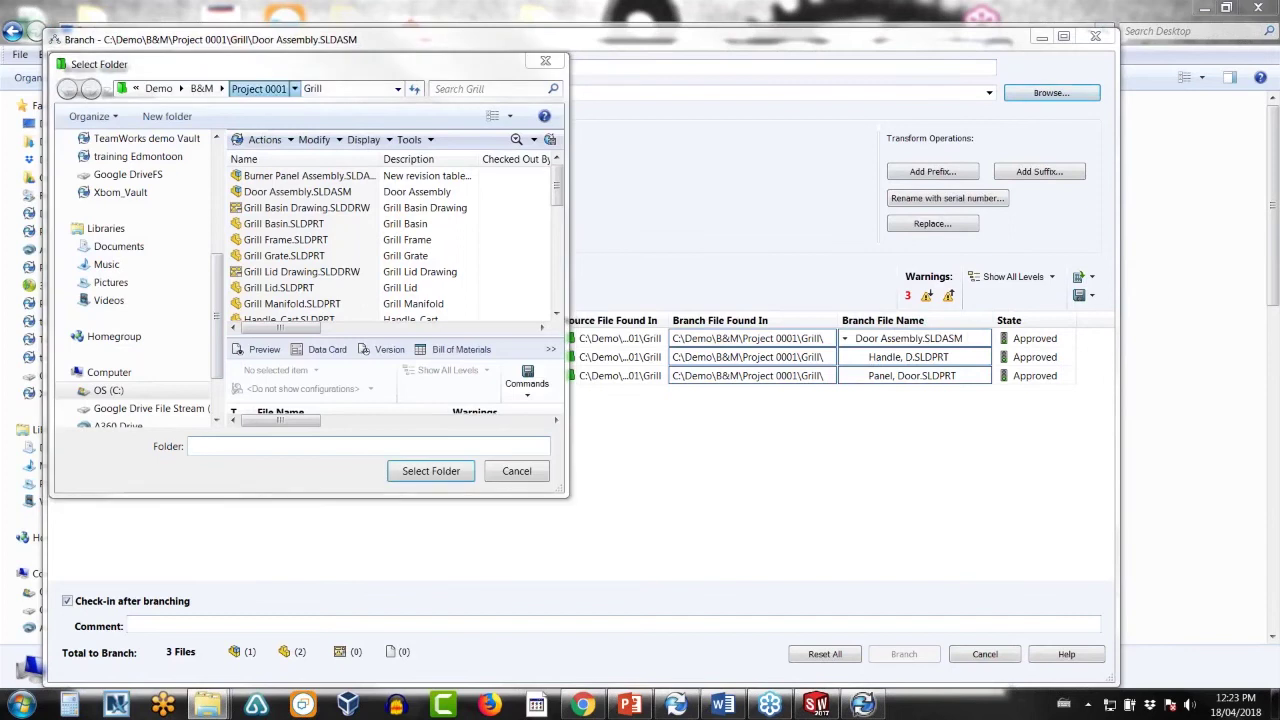
{"action": "left_click", "coordinate": [270, 89]}
{"action": "double_click", "coordinate": [277, 223]}
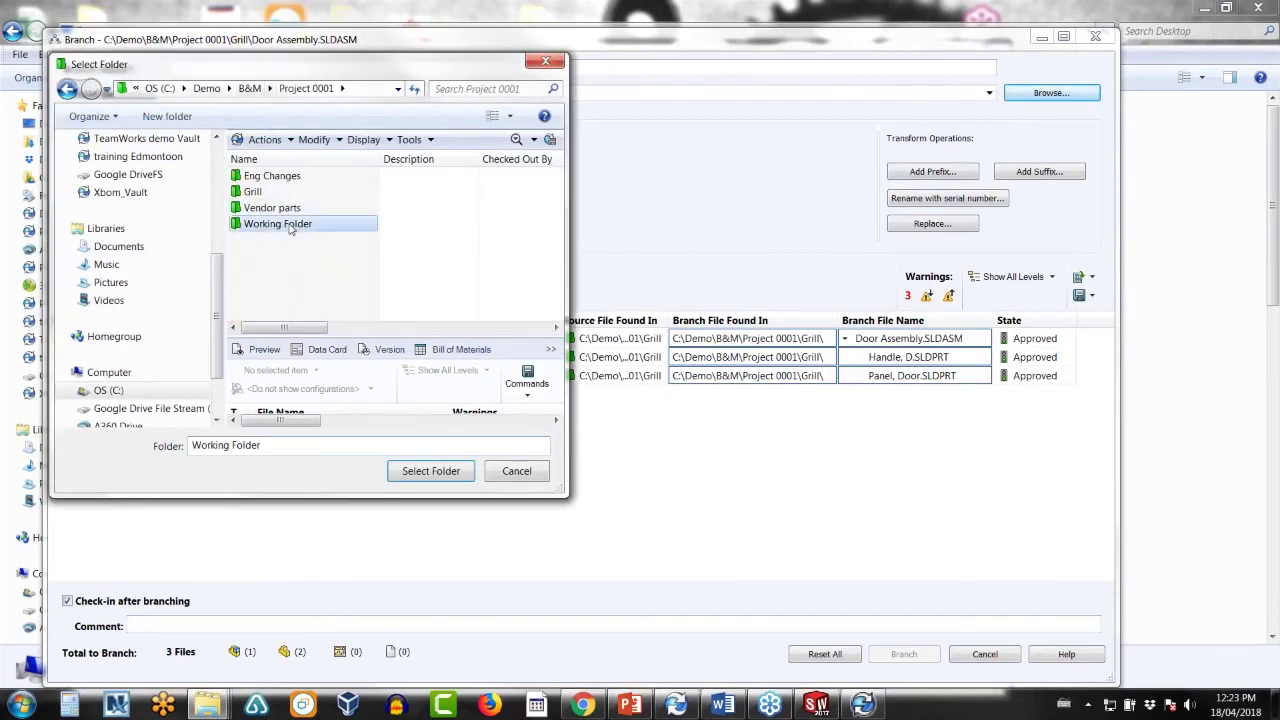
{"action": "left_click", "coordinate": [431, 471]}
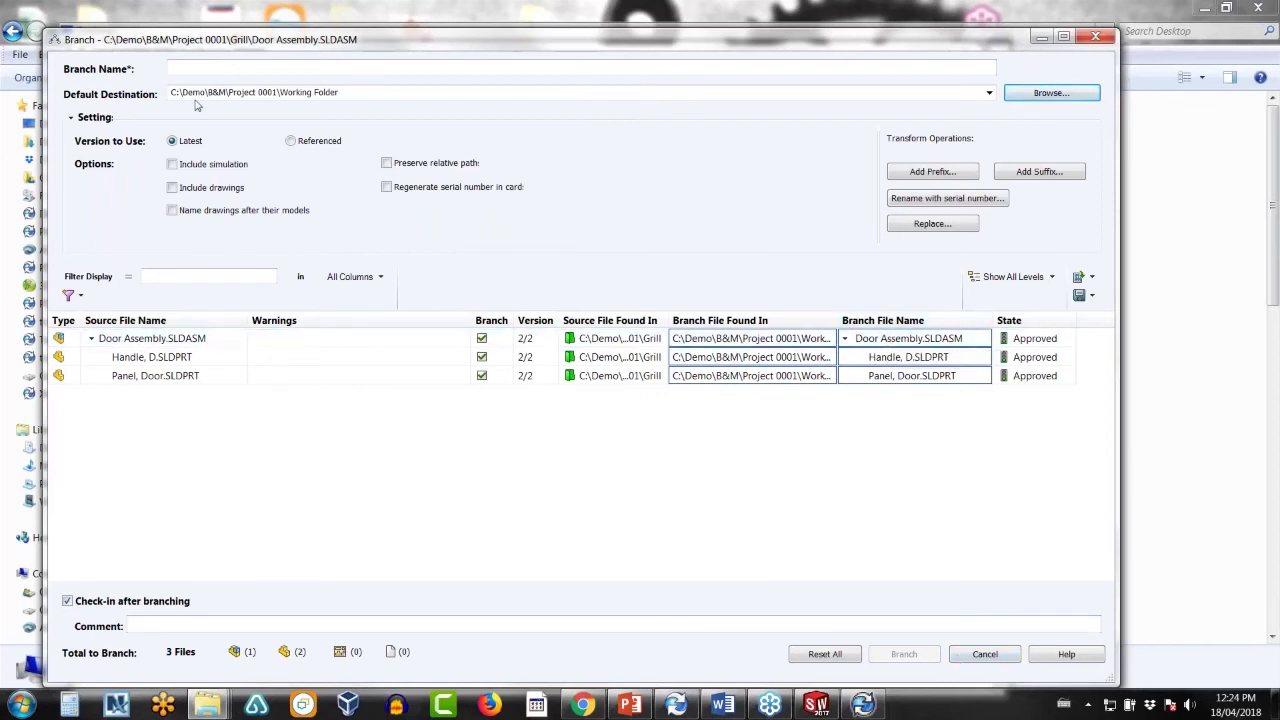
- Name the branch 'test' and create it
{"action": "left_click", "coordinate": [212, 68]}
{"action": "type", "text": "test"}
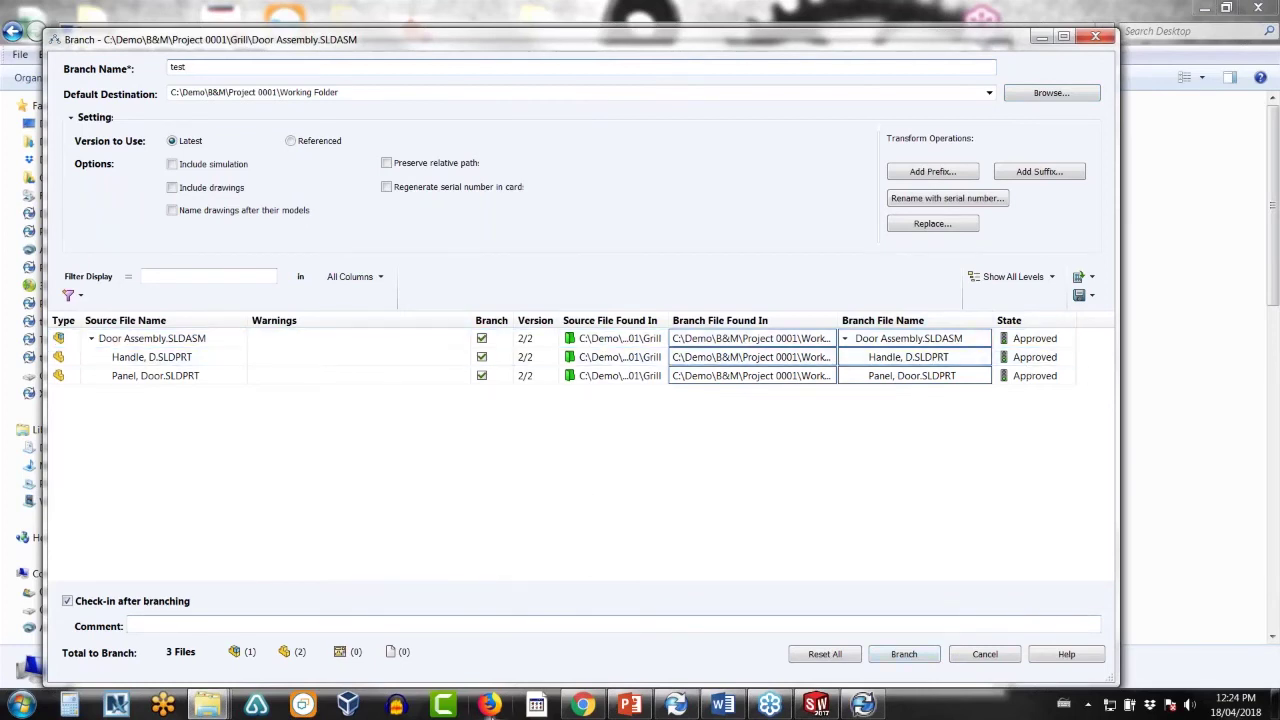
{"action": "left_click", "coordinate": [903, 654]}
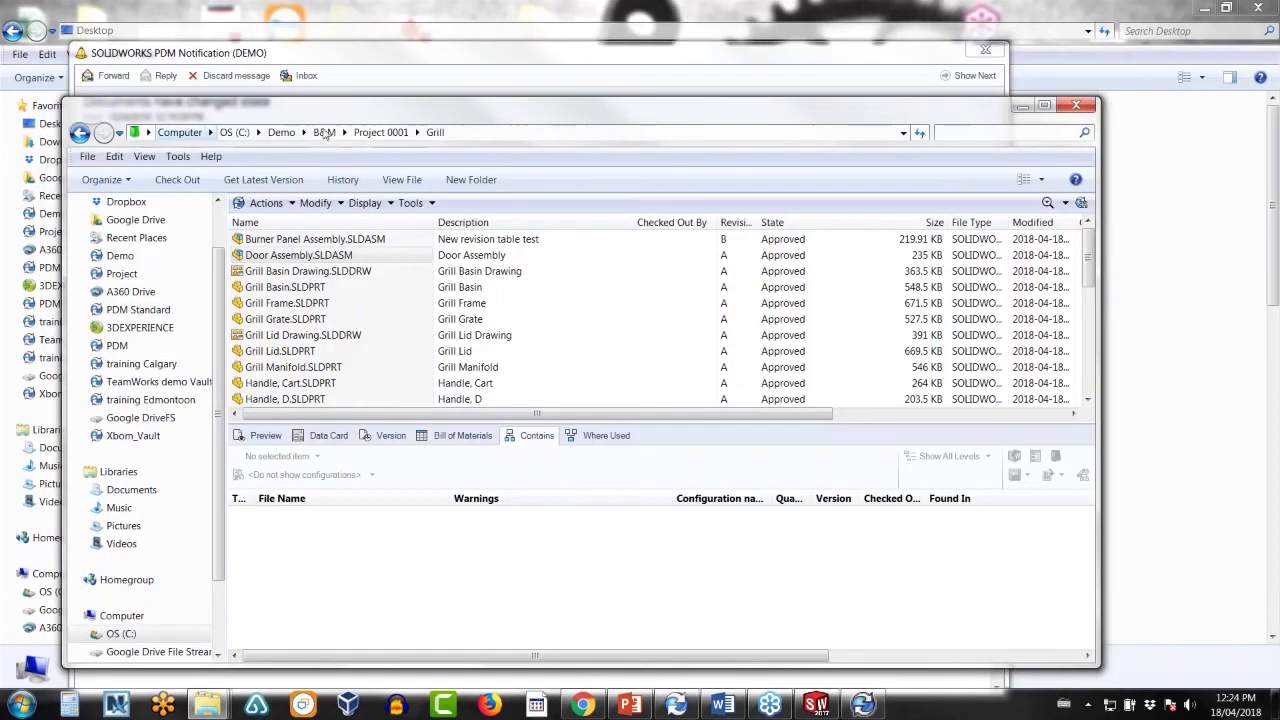
- Inspect the Door Assembly, handle and door panel branch copies in Working Folder, then go back
{"action": "left_click", "coordinate": [368, 134]}
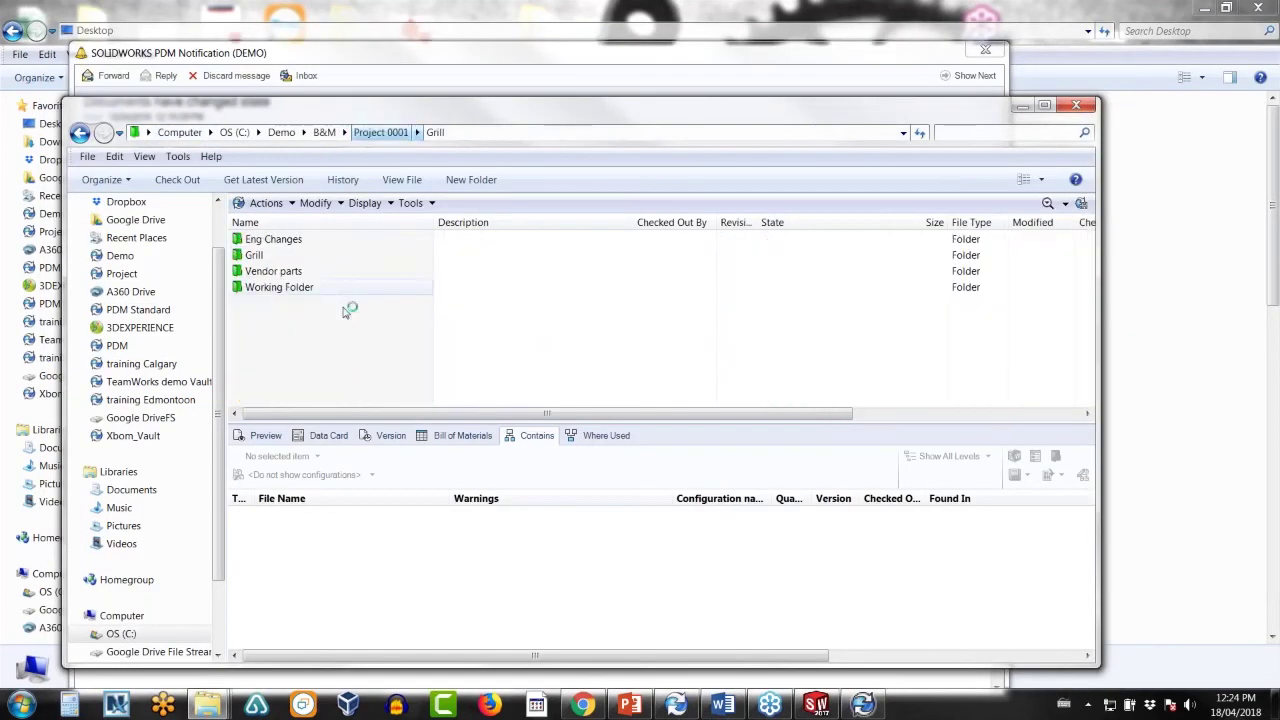
{"action": "double_click", "coordinate": [279, 287]}
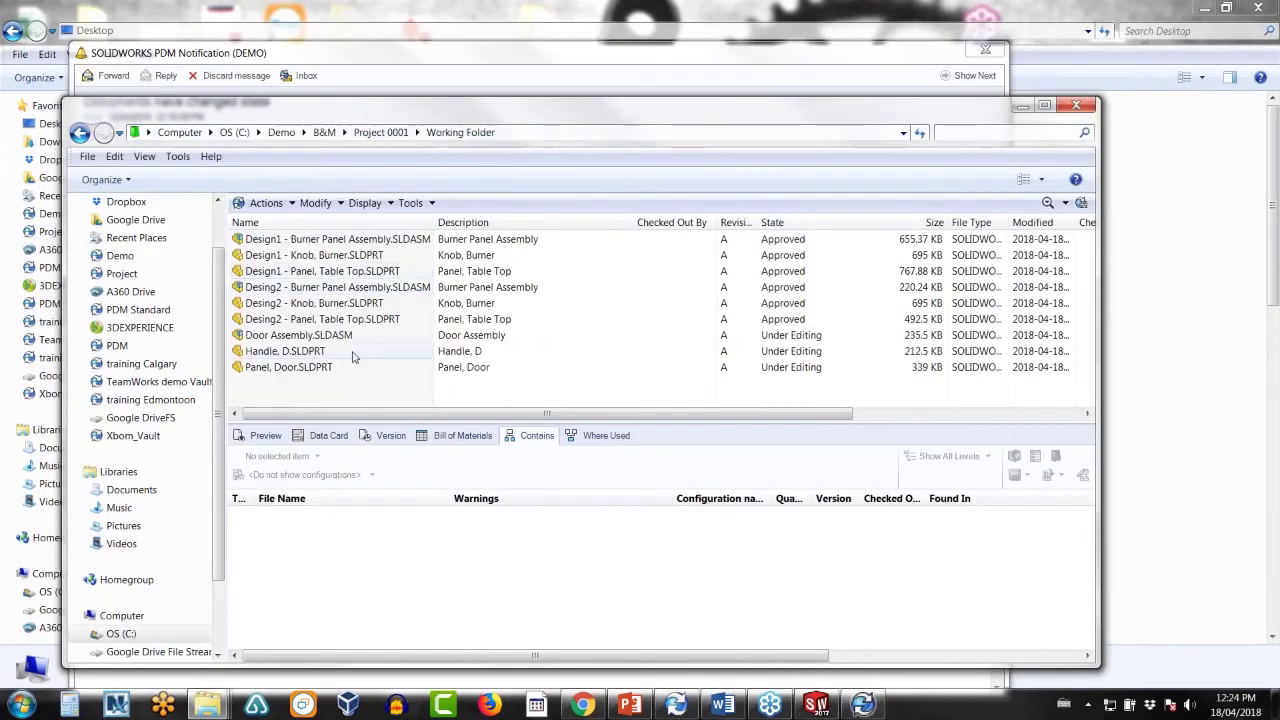
{"action": "left_click", "coordinate": [300, 336]}
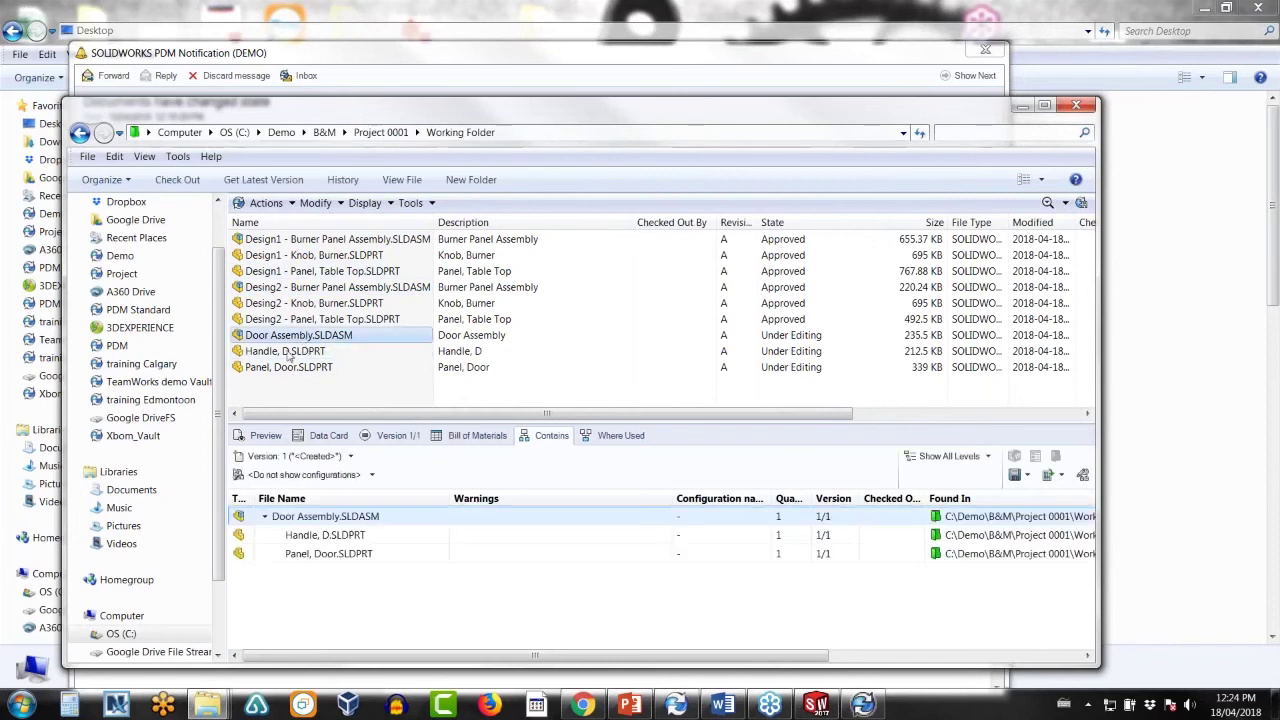
{"action": "left_click", "coordinate": [397, 436]}
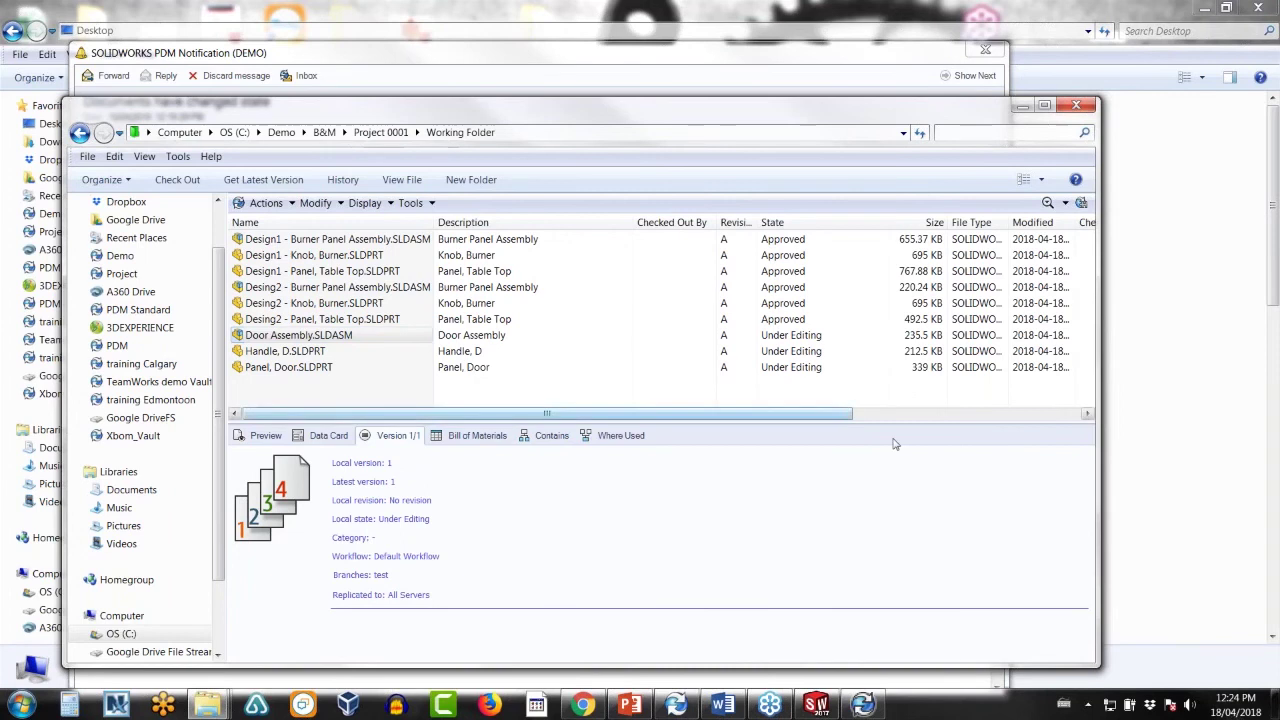
{"action": "left_click", "coordinate": [309, 355]}
{"action": "left_click", "coordinate": [307, 370]}
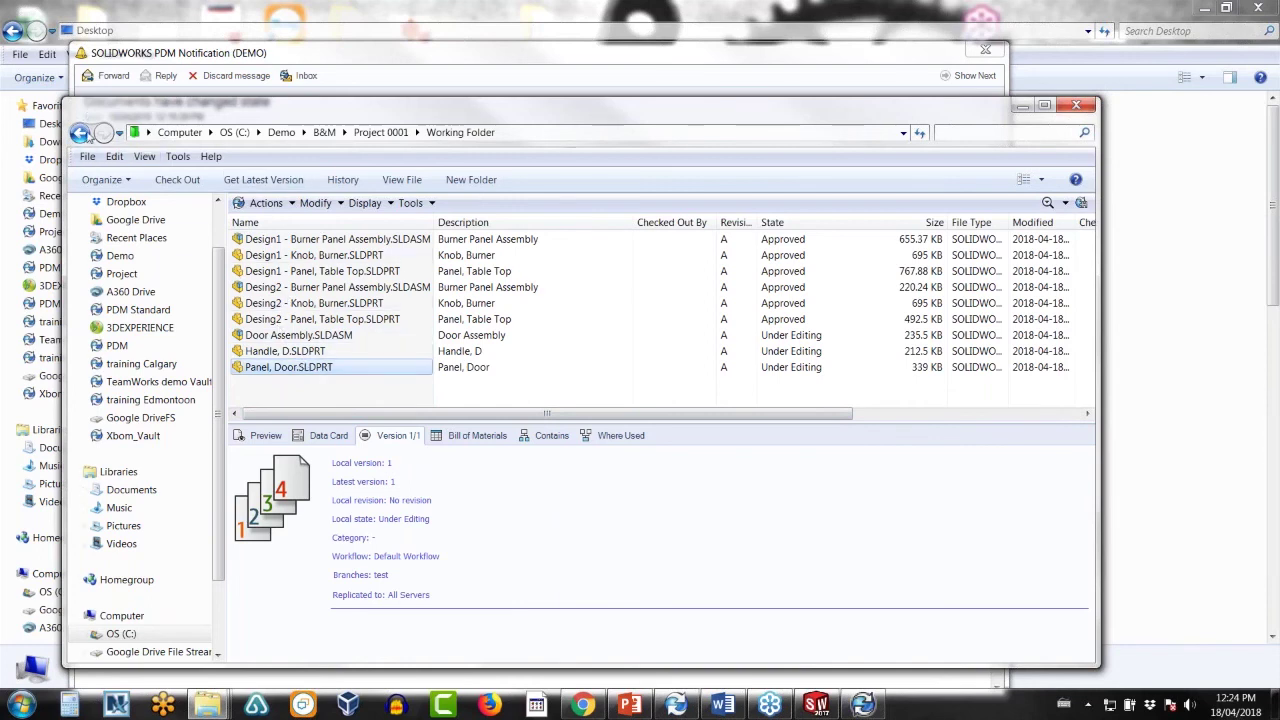
{"action": "left_click", "coordinate": [81, 133]}
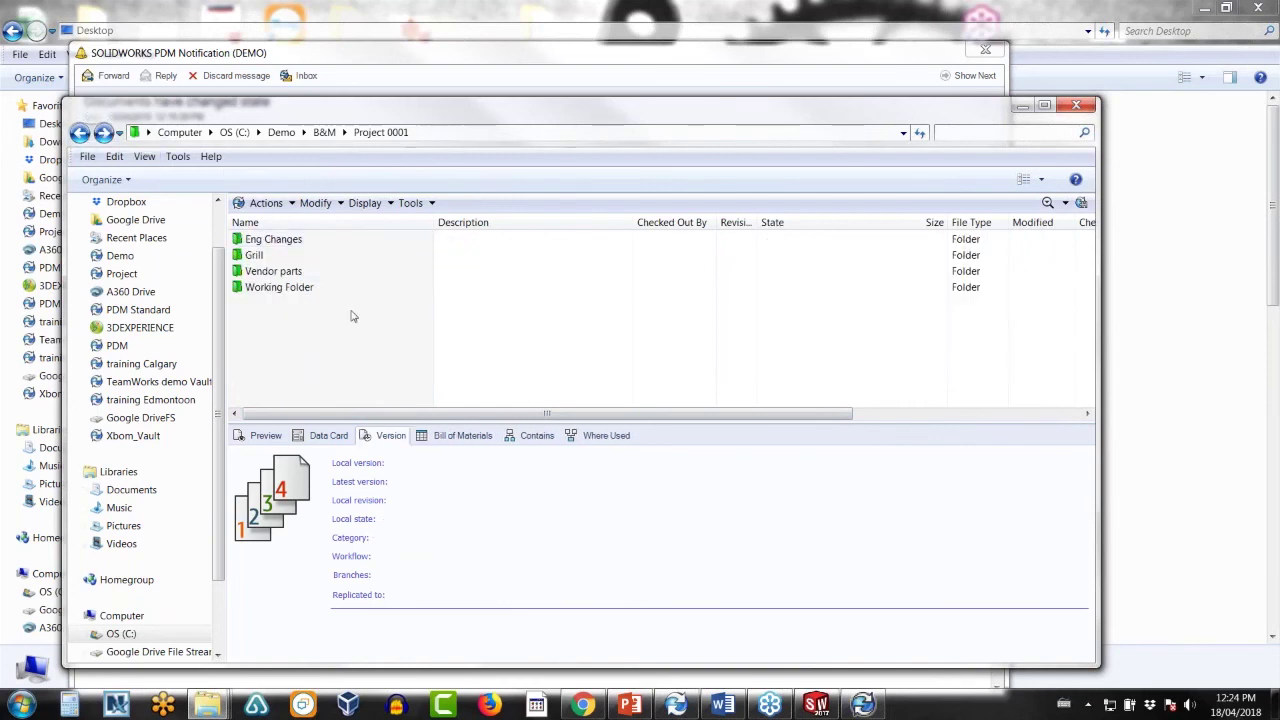
- Open Grill, start a branch of LP Gas Grill Assembly.SLDASM, and scroll its 26 files
{"action": "double_click", "coordinate": [272, 256]}
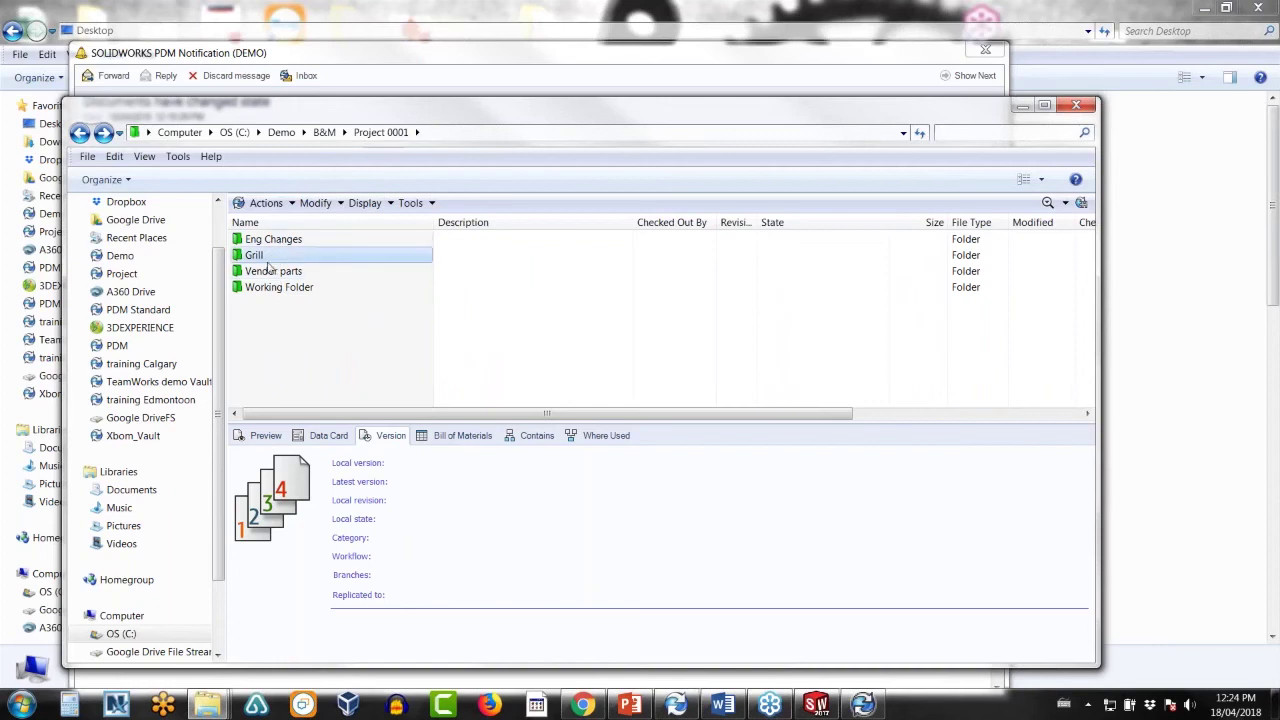
{"action": "left_click", "coordinate": [285, 367]}
{"action": "scroll", "coordinate": [280, 355], "scroll_direction": "down", "scroll_amount": 3}
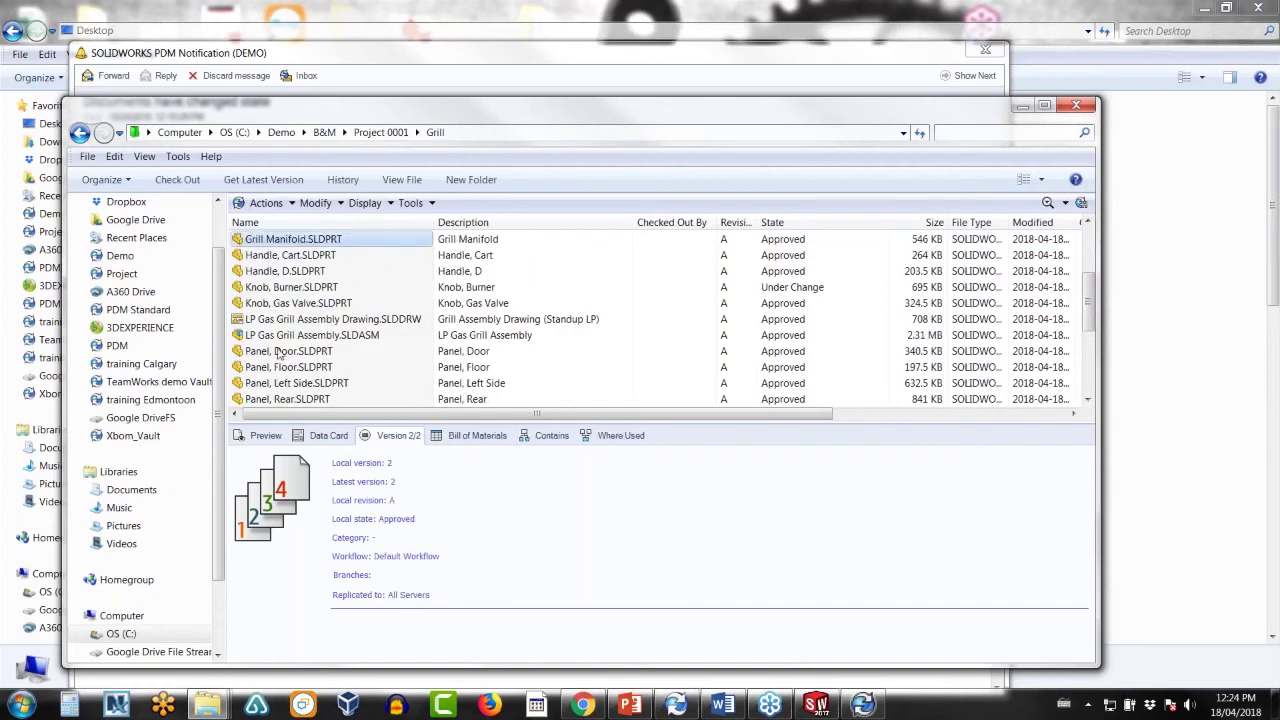
{"action": "left_click", "coordinate": [279, 336]}
{"action": "right_click", "coordinate": [279, 343]}
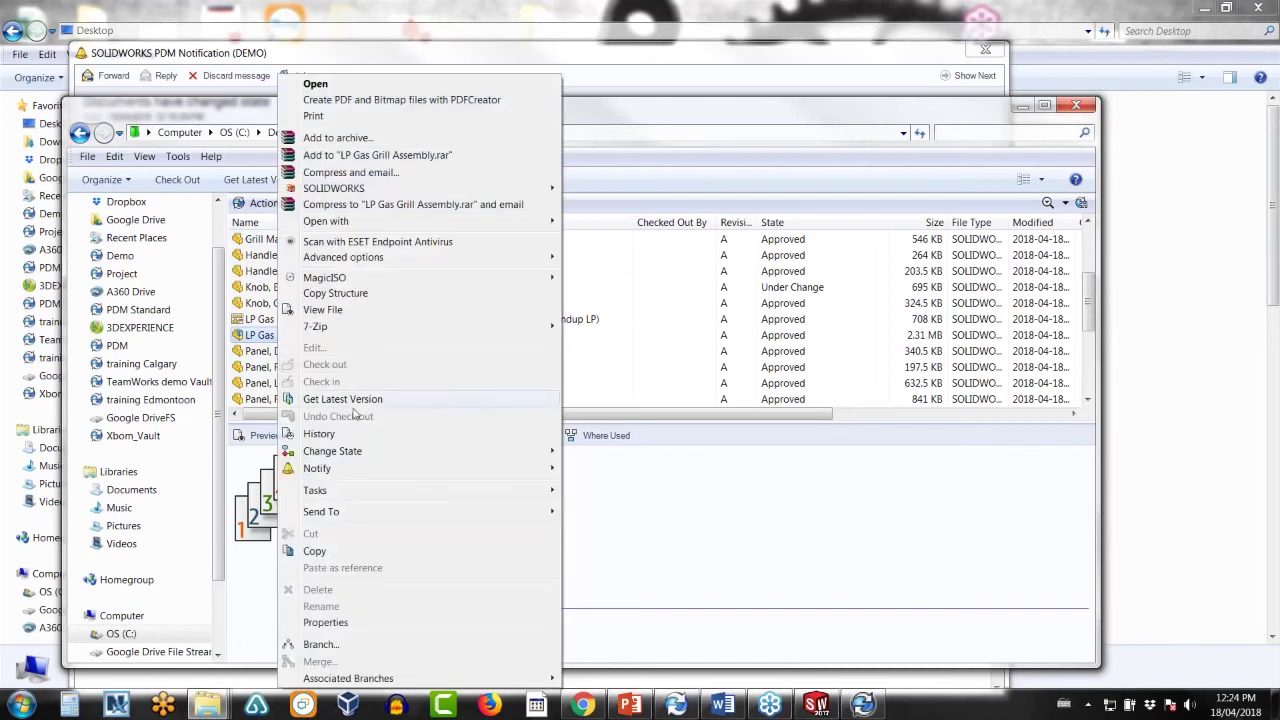
{"action": "left_click", "coordinate": [320, 645]}
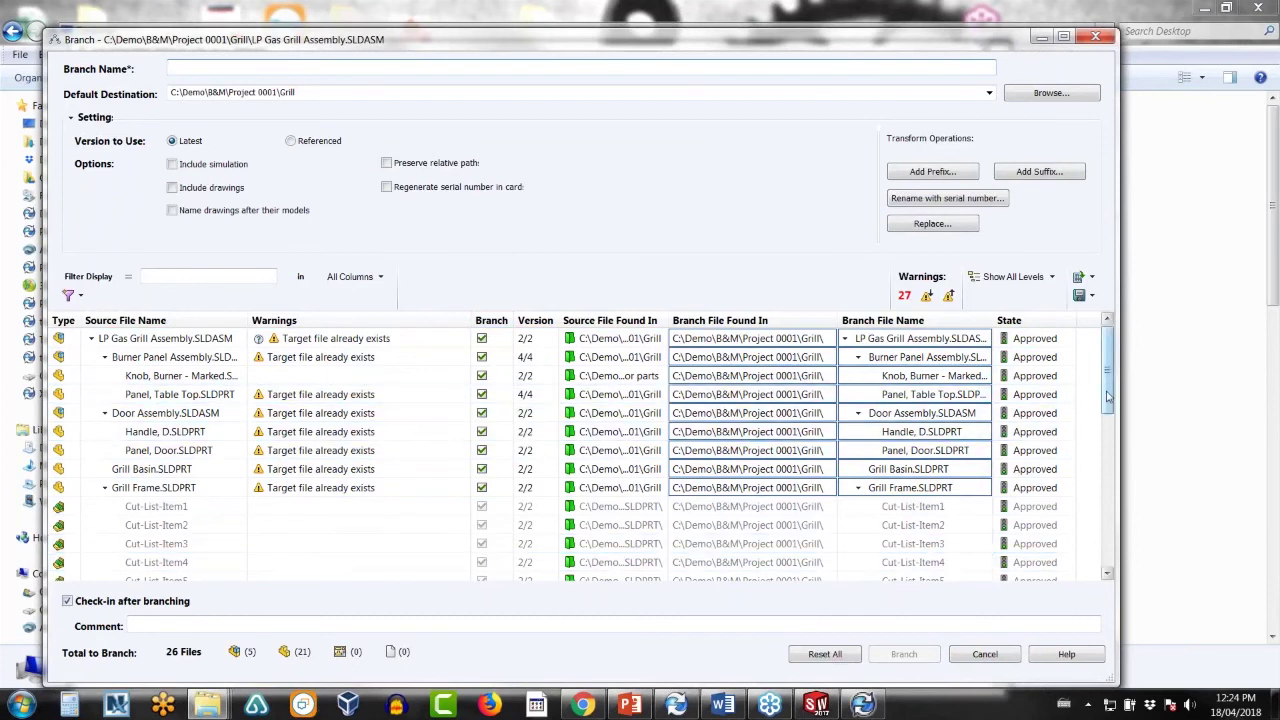
{"action": "left_click_drag", "start_coordinate": [1107, 385], "coordinate": [1100, 462]}
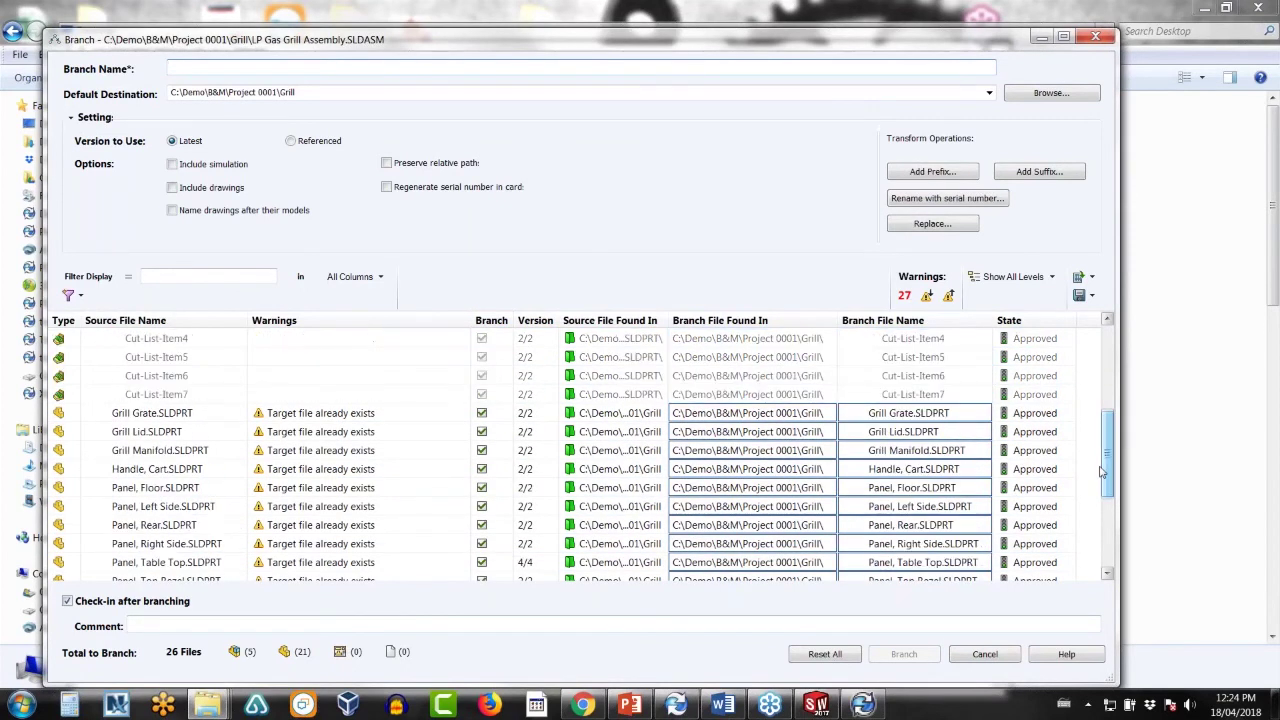
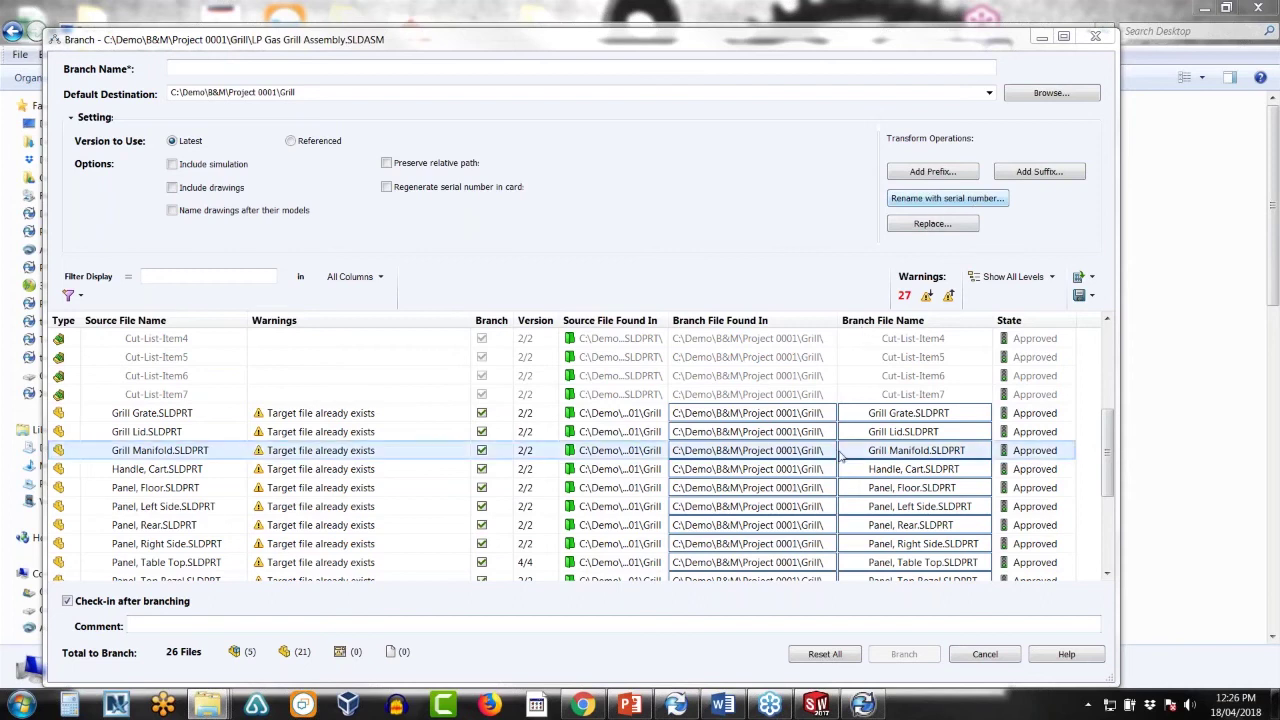
- Review the branch file list and its columns, uncheck 'Check-in after branching', then cancel the branch
{"action": "left_click", "coordinate": [862, 452]}
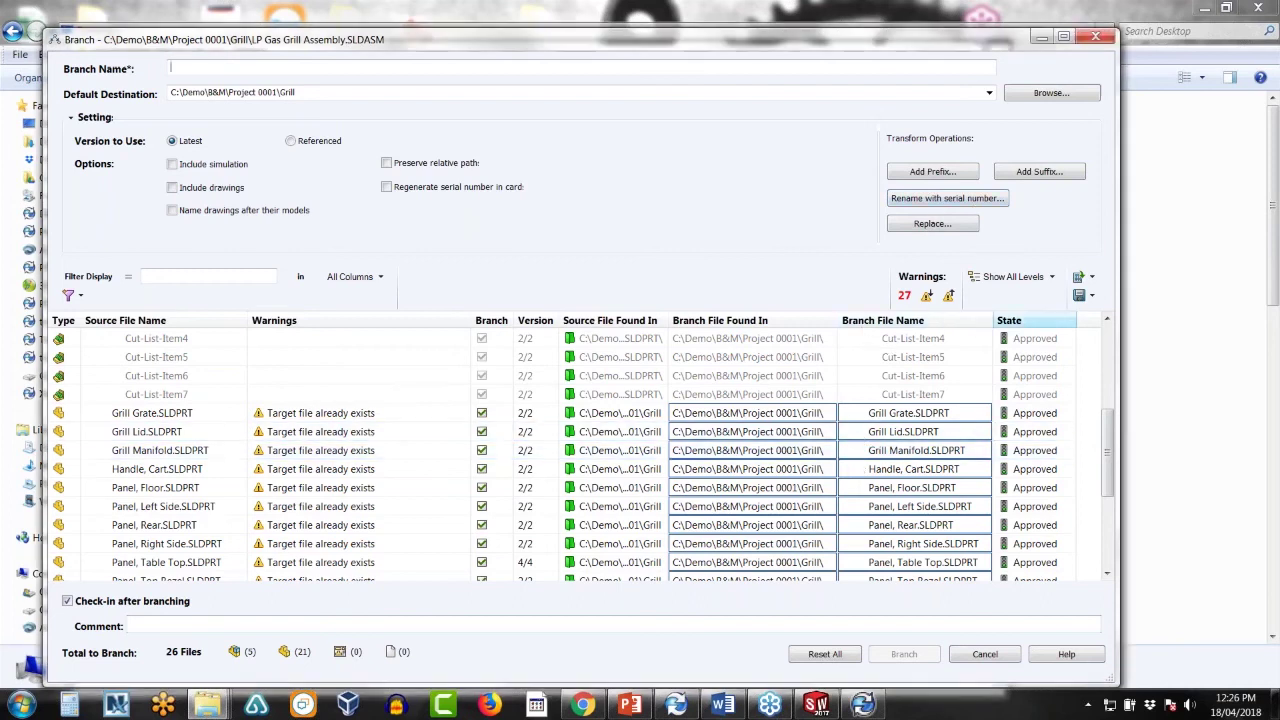
{"action": "right_click", "coordinate": [1088, 323]}
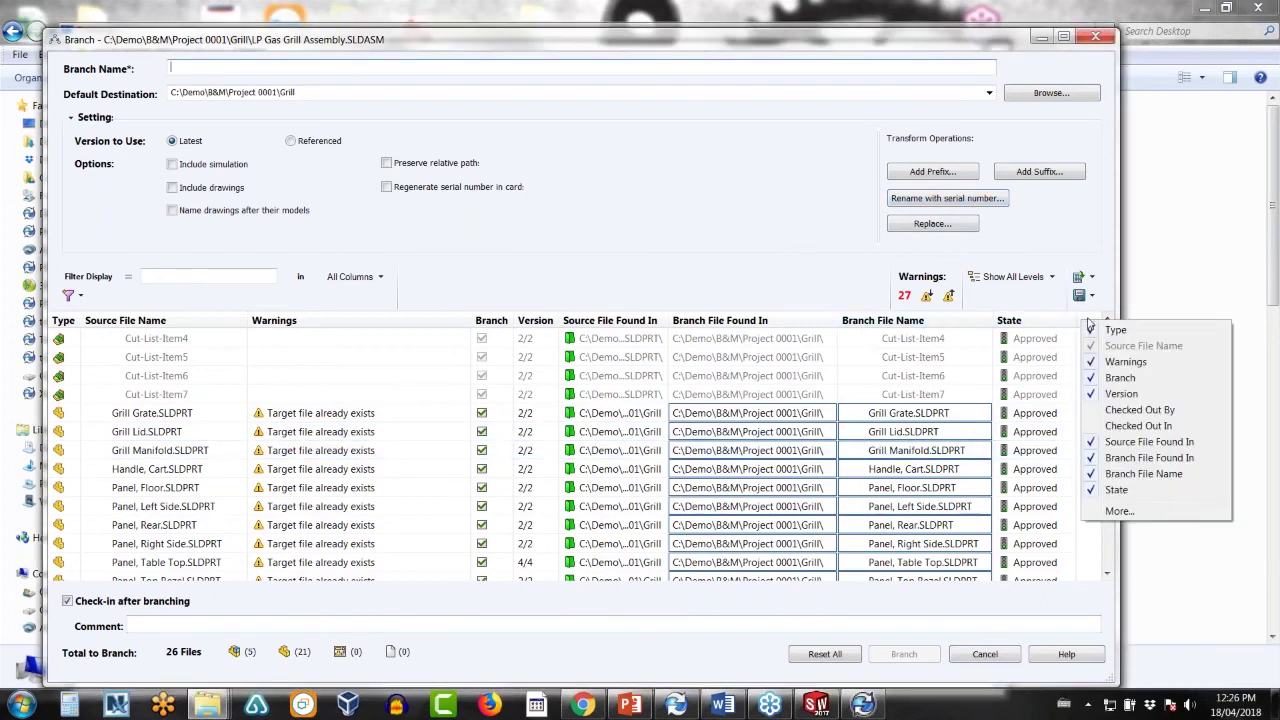
{"action": "left_click", "coordinate": [1063, 342]}
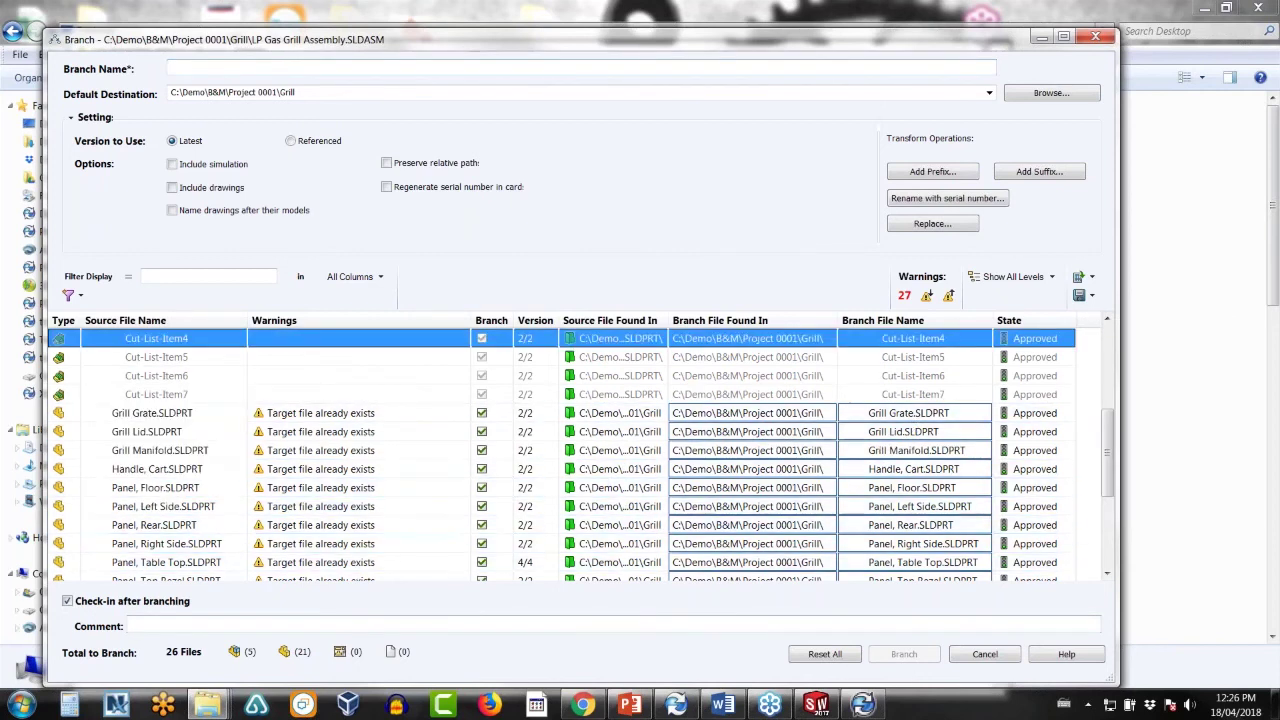
{"action": "left_click", "coordinate": [68, 602]}
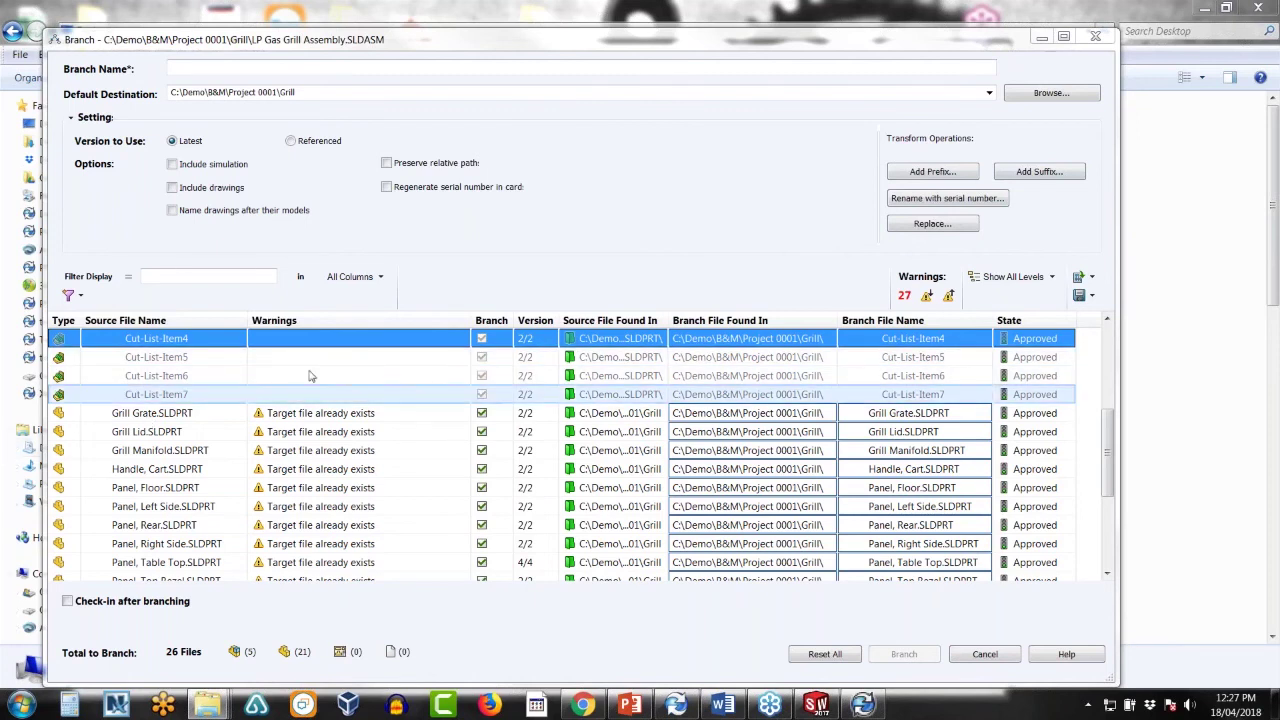
{"action": "left_click", "coordinate": [985, 655]}
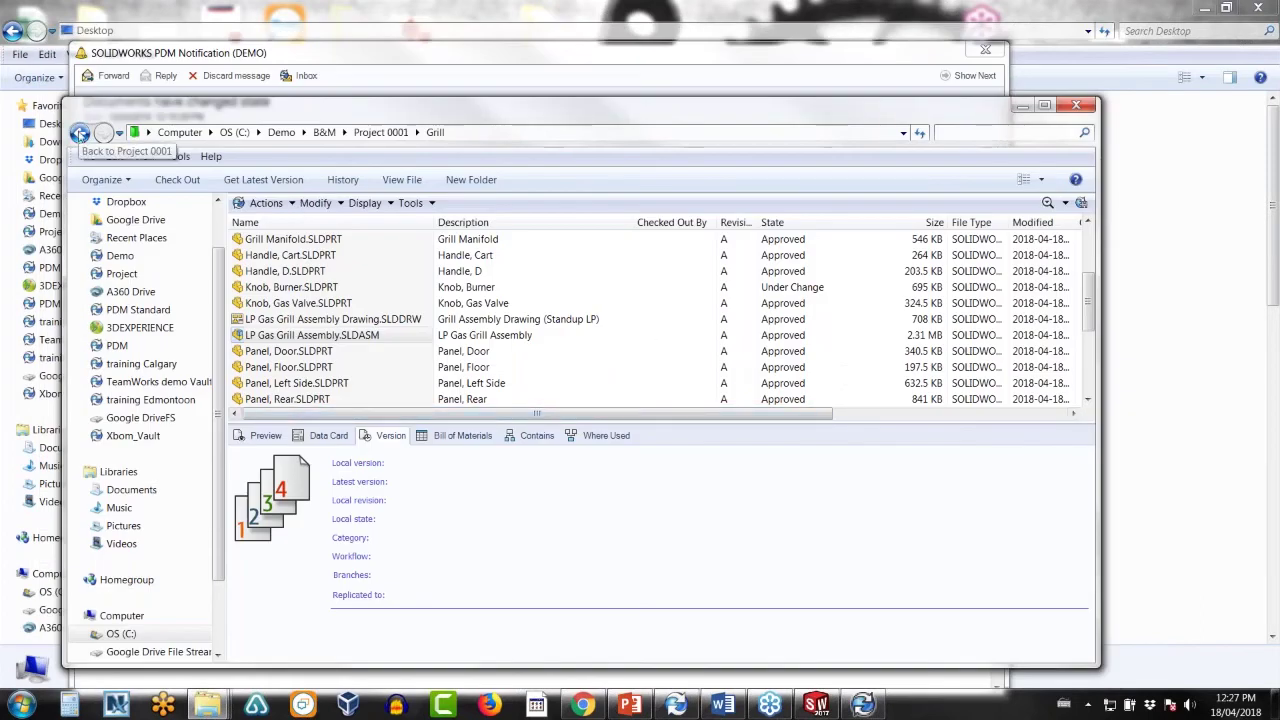
- Move between Project 0001 and Grill, and look over the Burner Panel Assembly's actions
{"action": "left_click", "coordinate": [80, 133]}
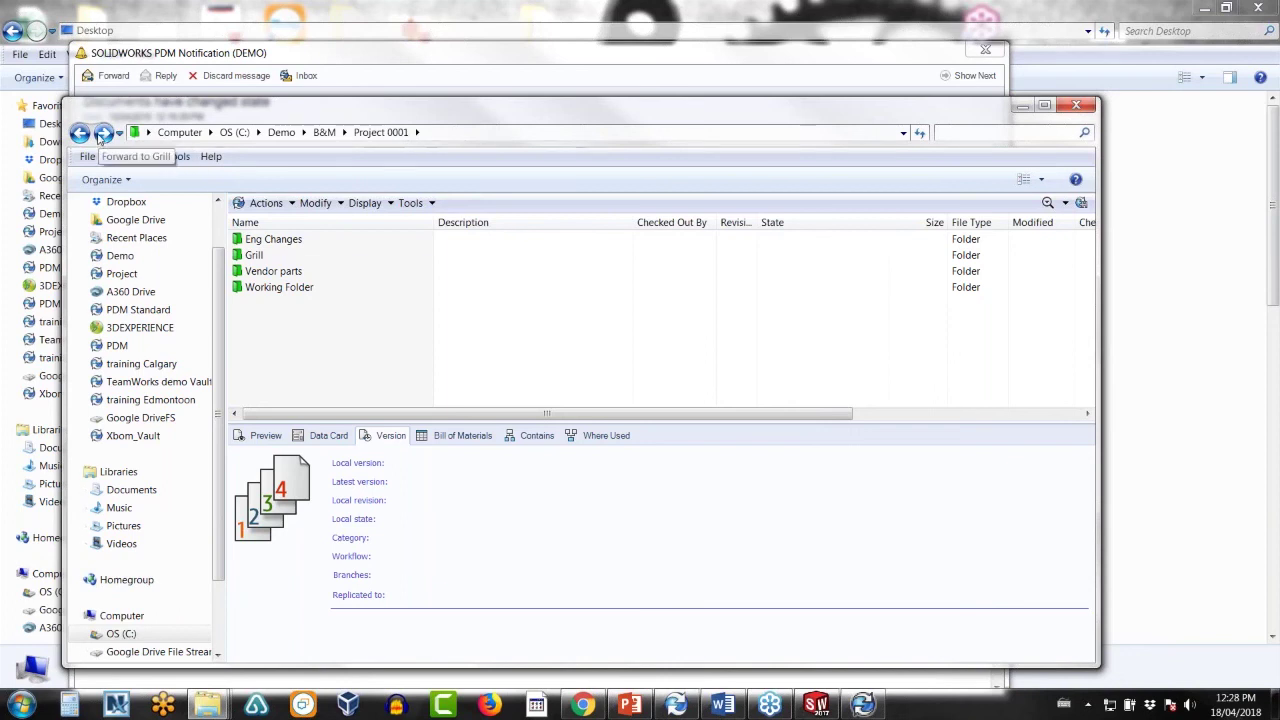
{"action": "left_click", "coordinate": [103, 133]}
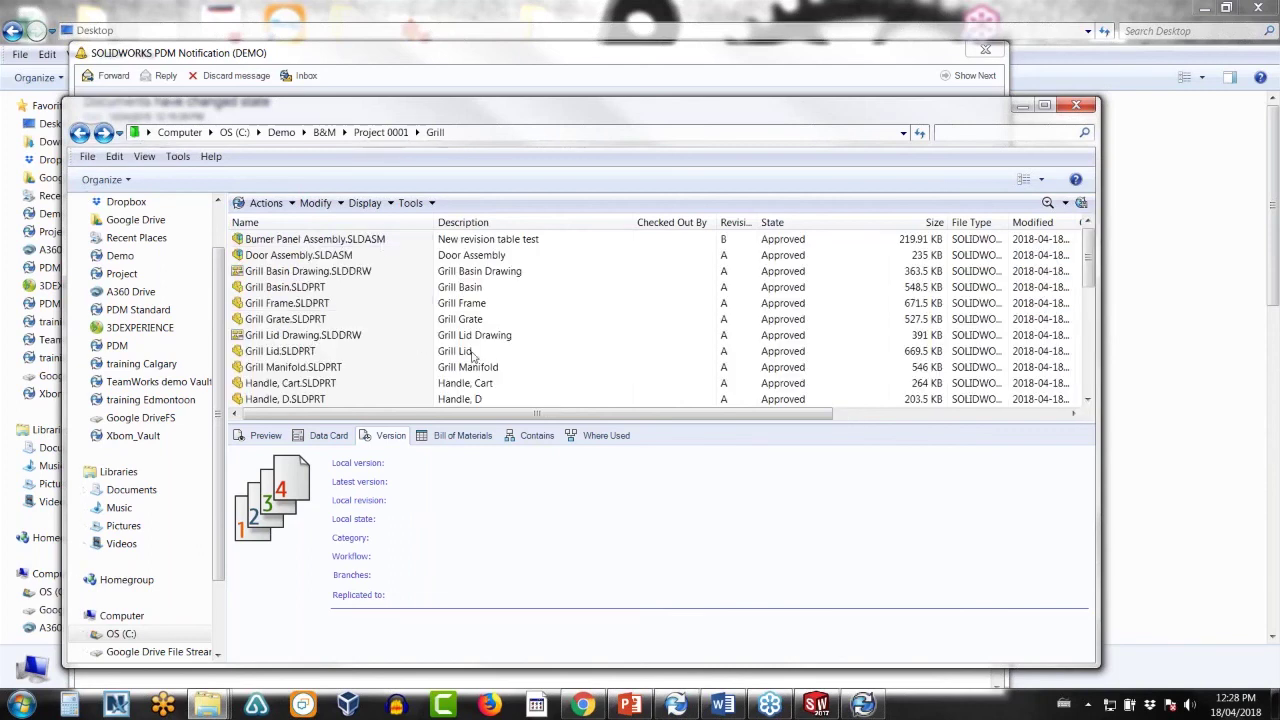
{"action": "left_click", "coordinate": [414, 203]}
{"action": "left_click", "coordinate": [416, 204]}
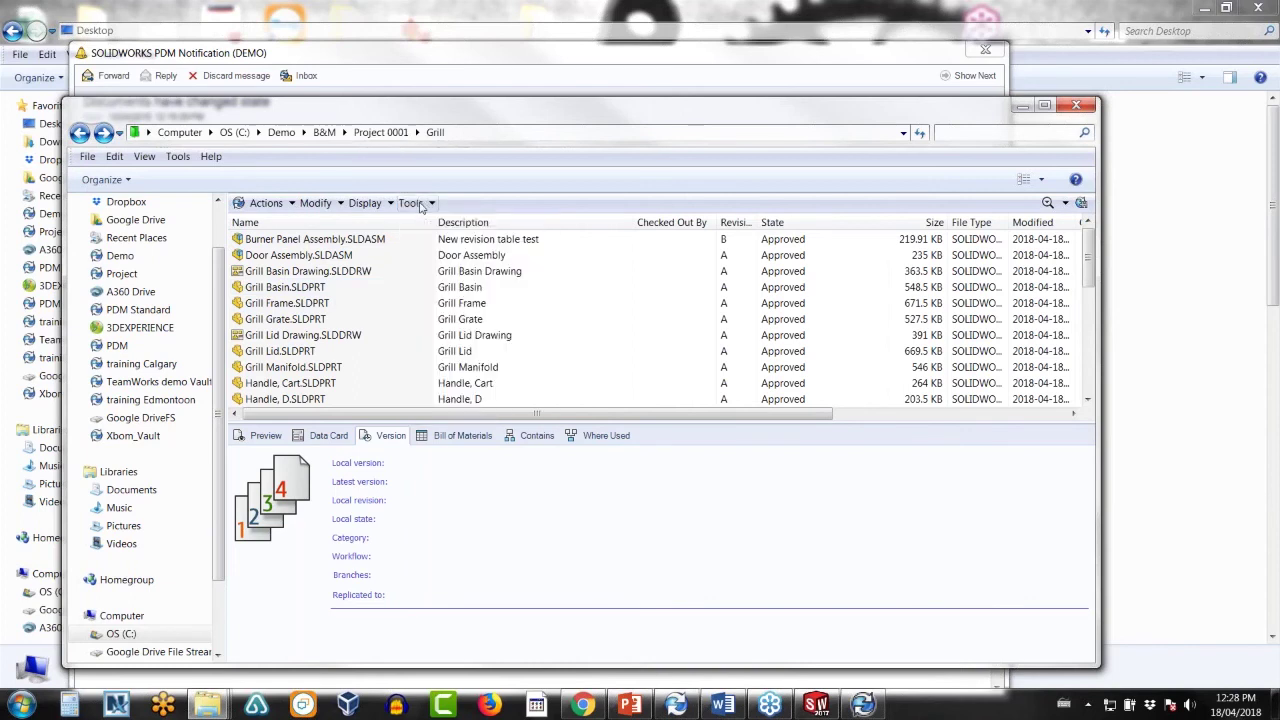
{"action": "left_click", "coordinate": [327, 242]}
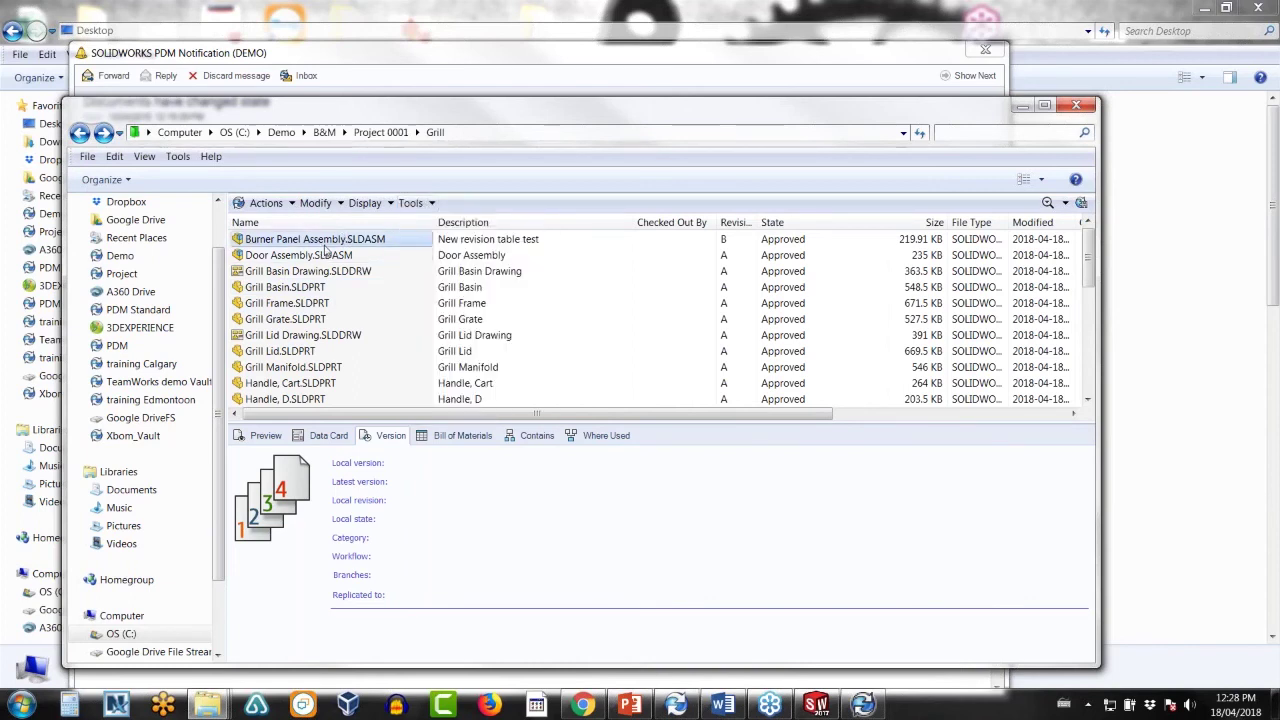
{"action": "right_click", "coordinate": [326, 243]}
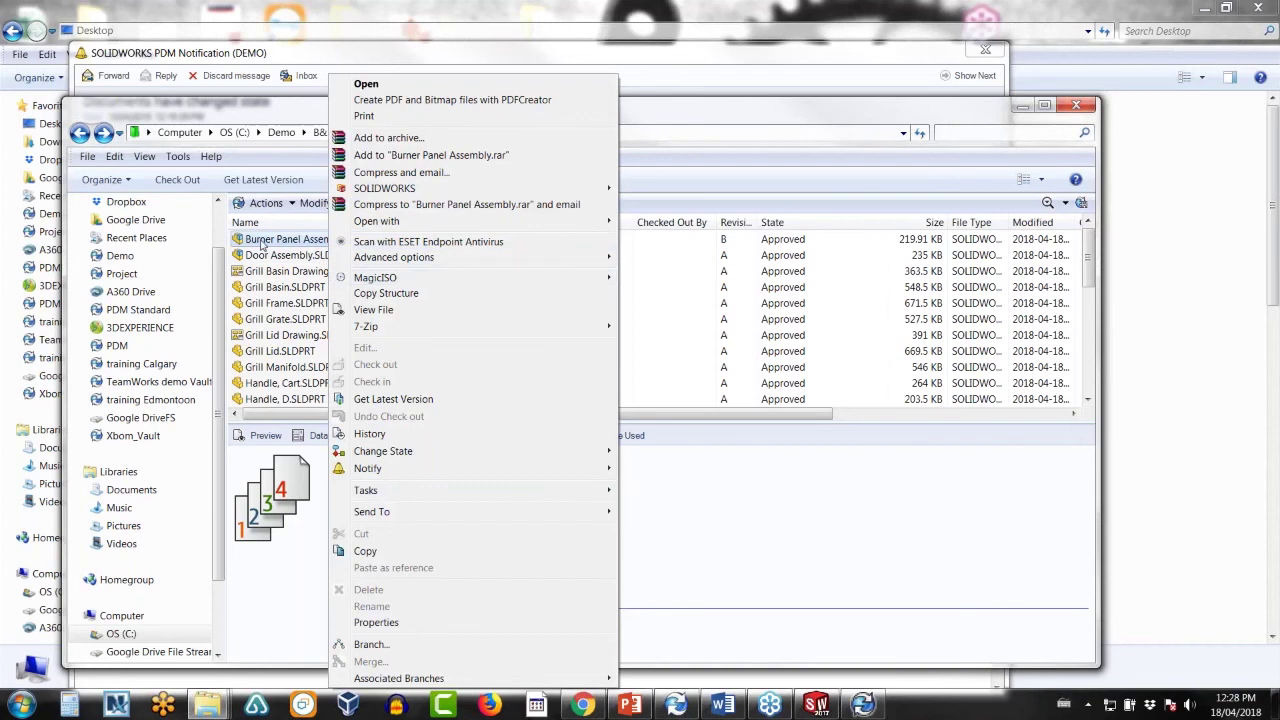
{"action": "left_click", "coordinate": [262, 242]}
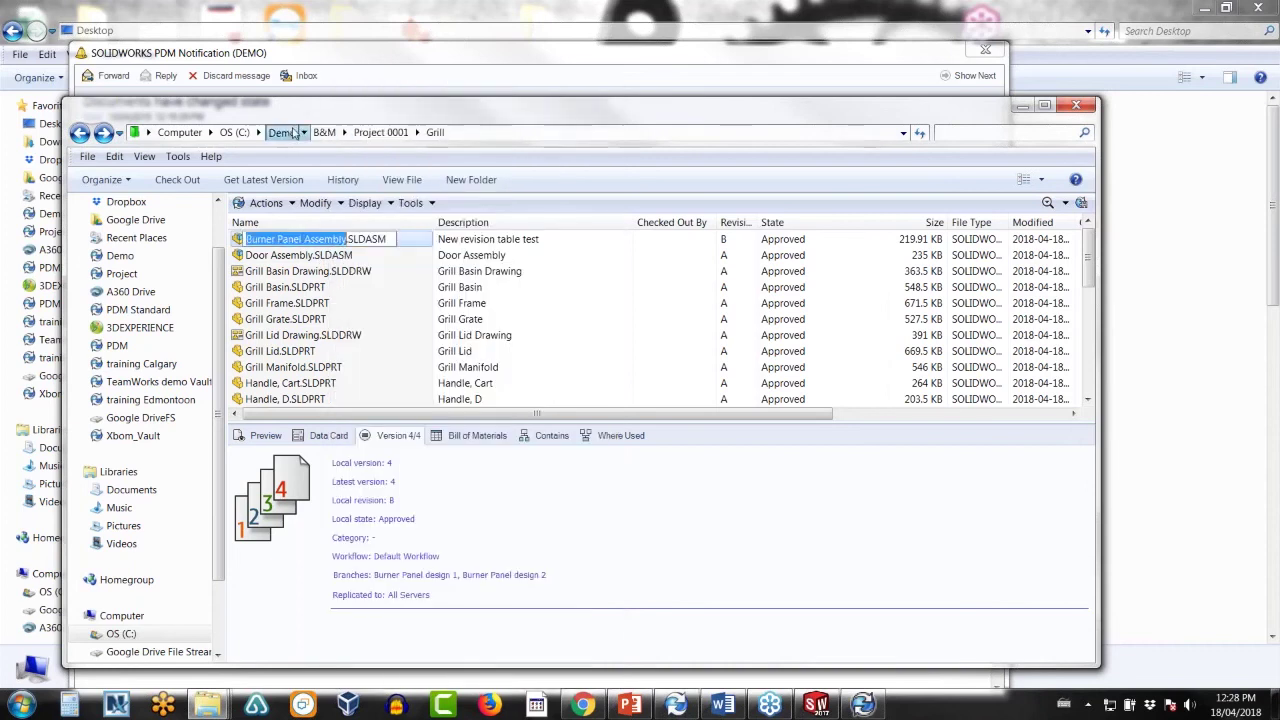
- Browse from Demo through B&M and Project 0001 into the Working Folder
{"action": "left_click", "coordinate": [281, 132]}
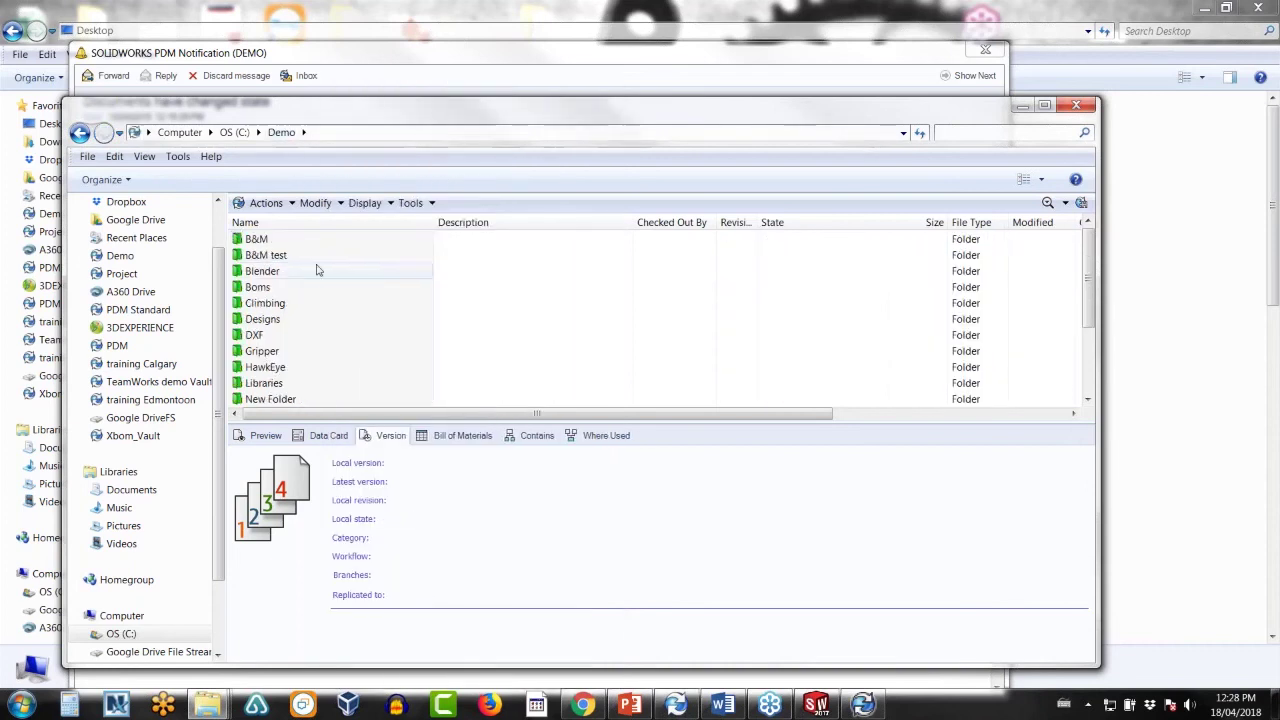
{"action": "double_click", "coordinate": [262, 239]}
{"action": "double_click", "coordinate": [279, 255]}
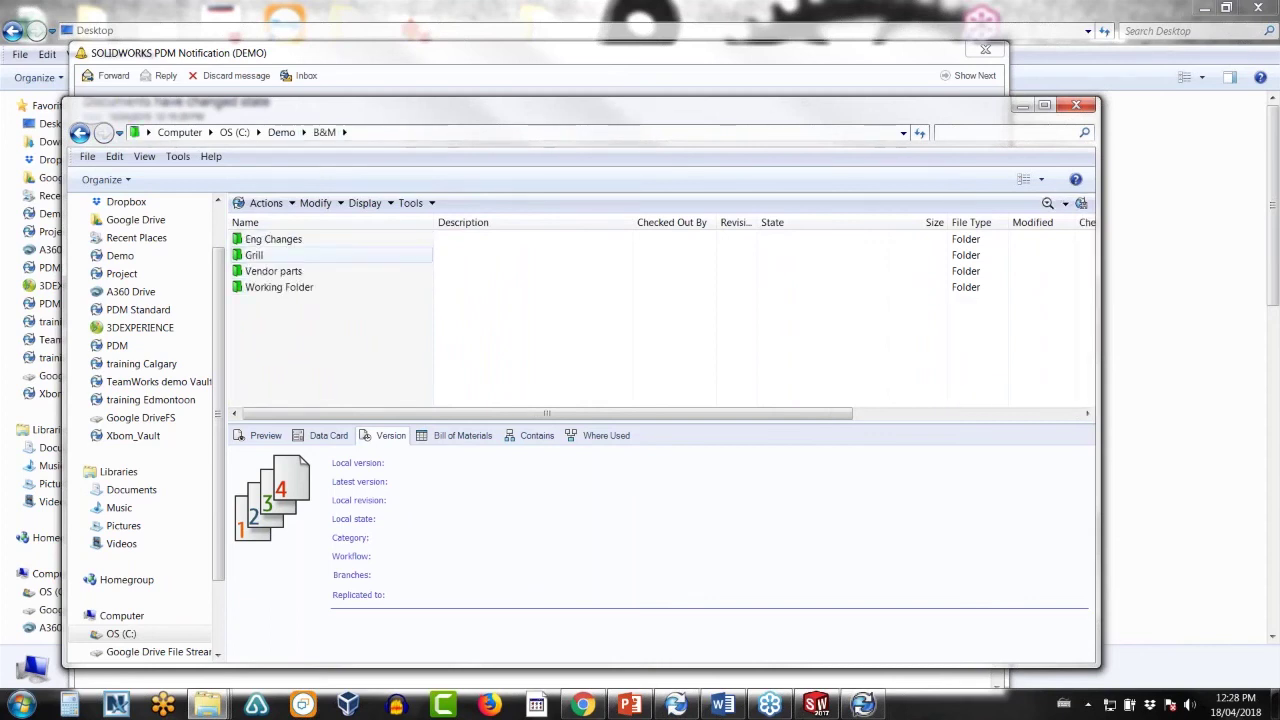
{"action": "left_click", "coordinate": [272, 287]}
{"action": "double_click", "coordinate": [272, 287]}
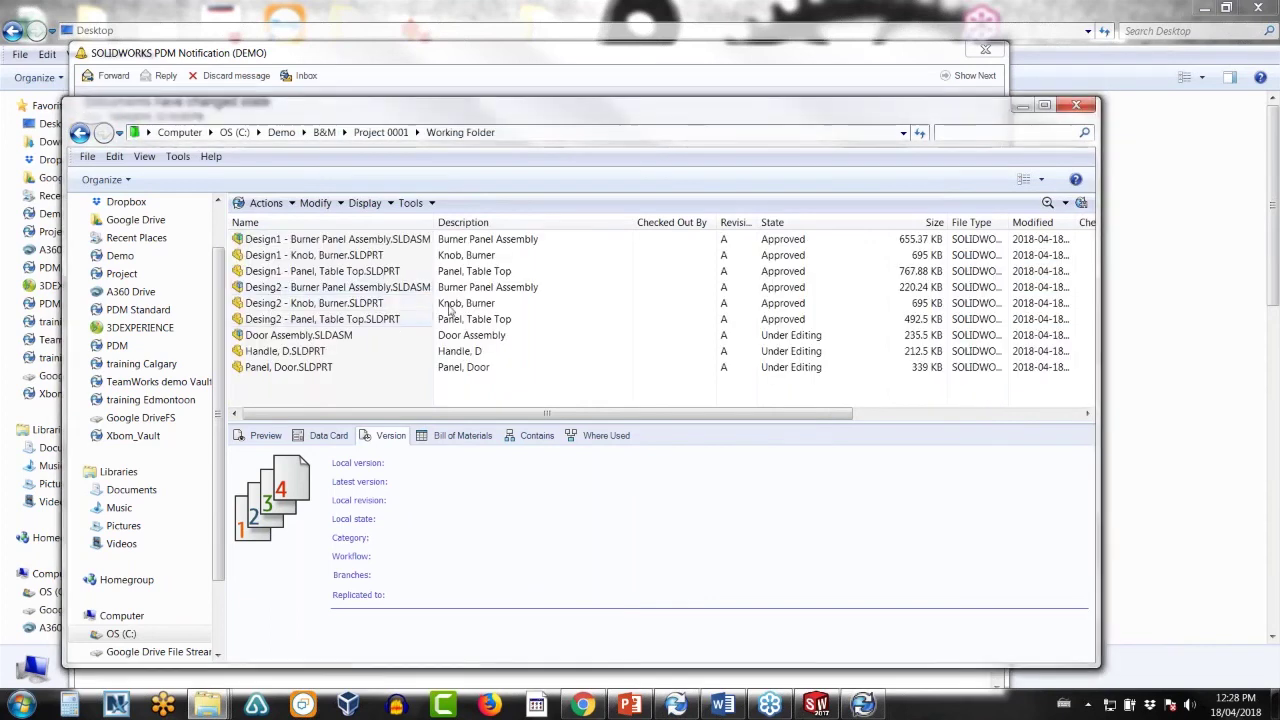
- Check the Contains and Where Used lists for Desing2 - Burner Panel Assembly, then select Door Assembly
{"action": "left_click", "coordinate": [358, 290]}
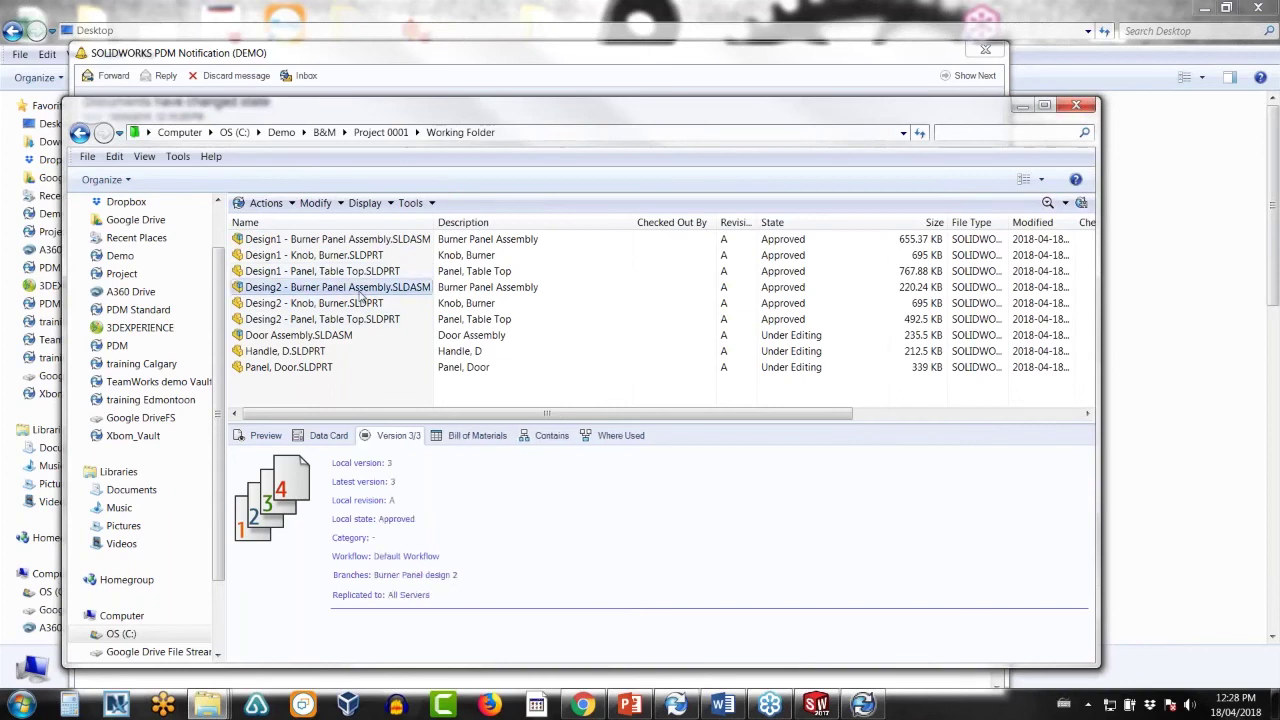
{"action": "left_click", "coordinate": [546, 440]}
{"action": "left_click", "coordinate": [605, 438]}
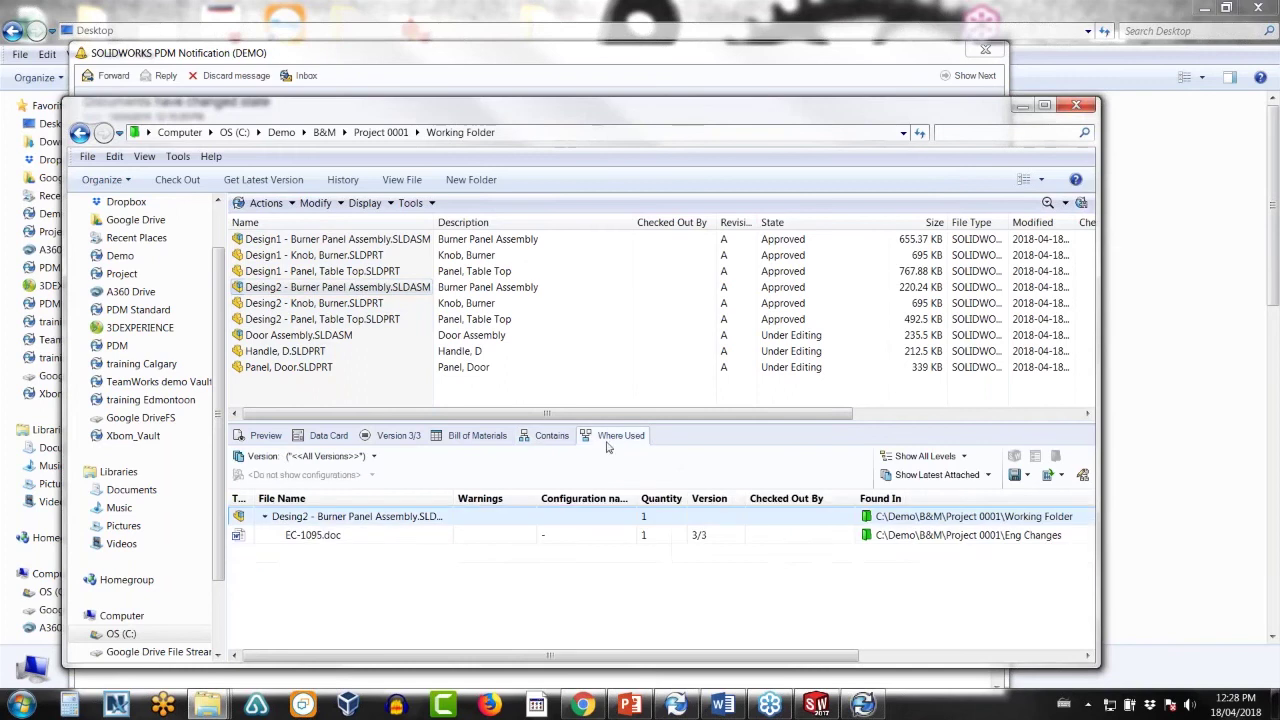
{"action": "left_click", "coordinate": [551, 437]}
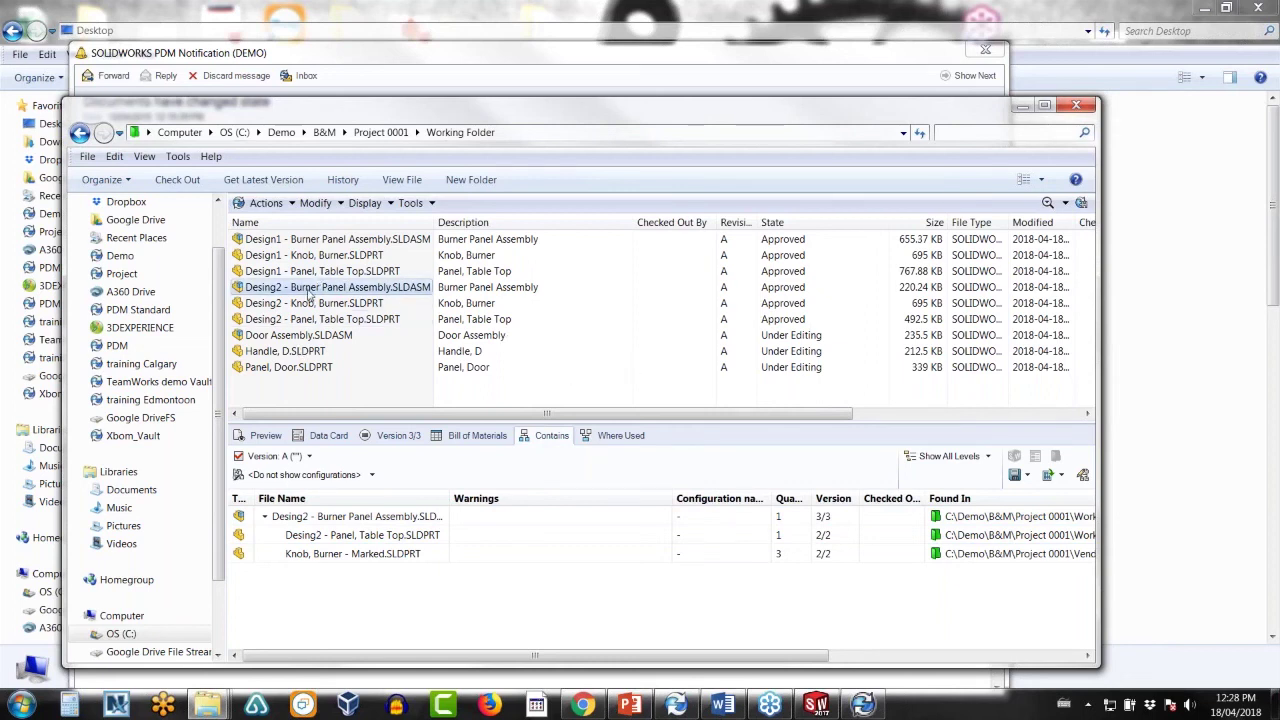
{"action": "right_click", "coordinate": [308, 291]}
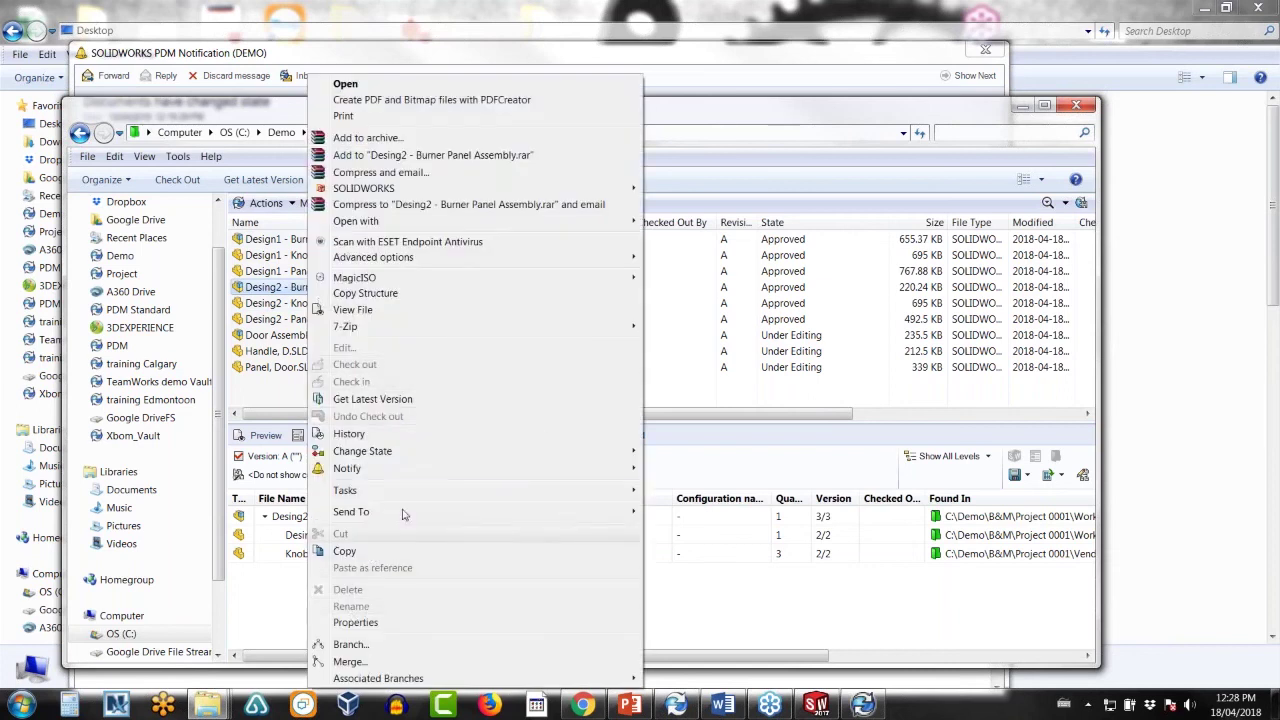
{"action": "left_click", "coordinate": [674, 361]}
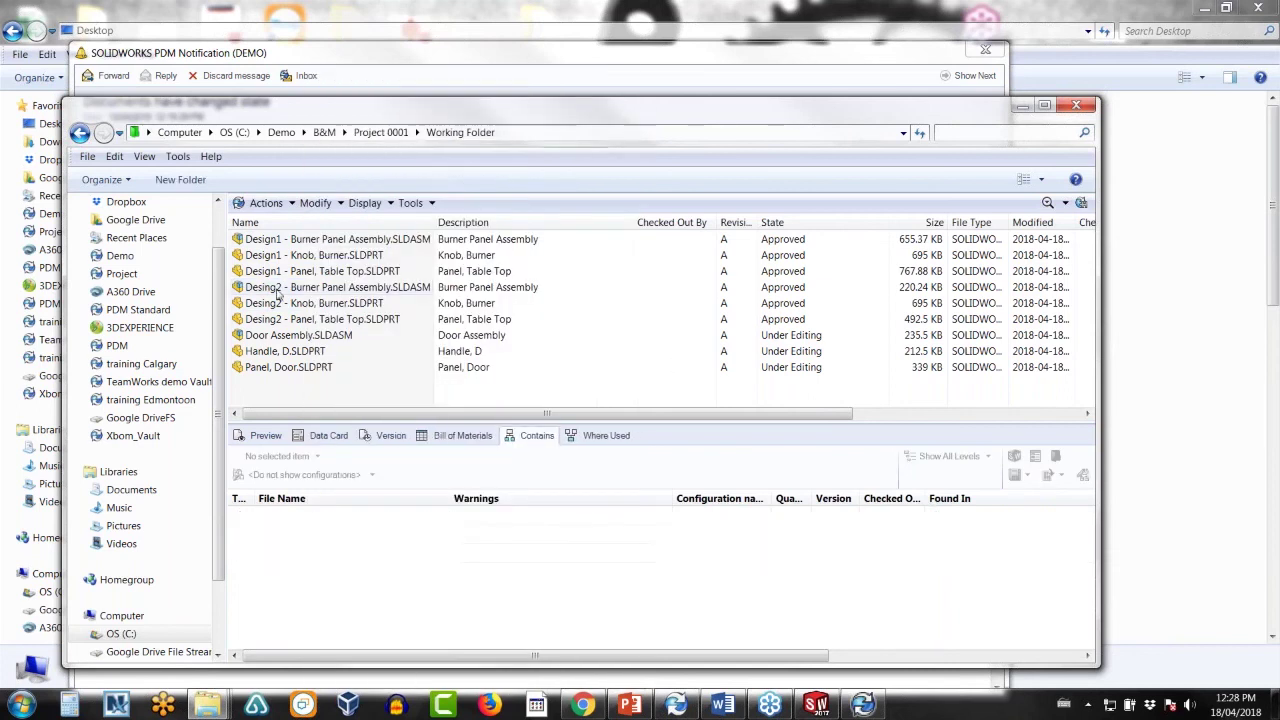
{"action": "left_click", "coordinate": [289, 341]}
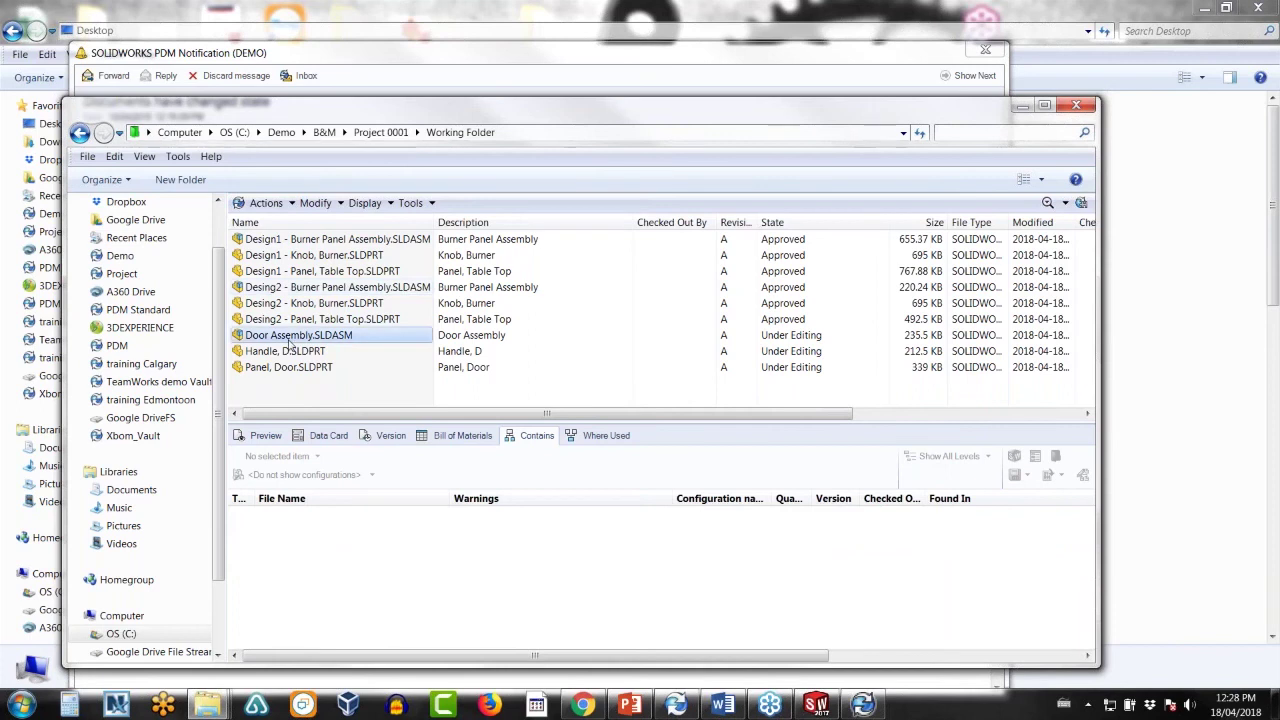
{"action": "right_click", "coordinate": [289, 341]}
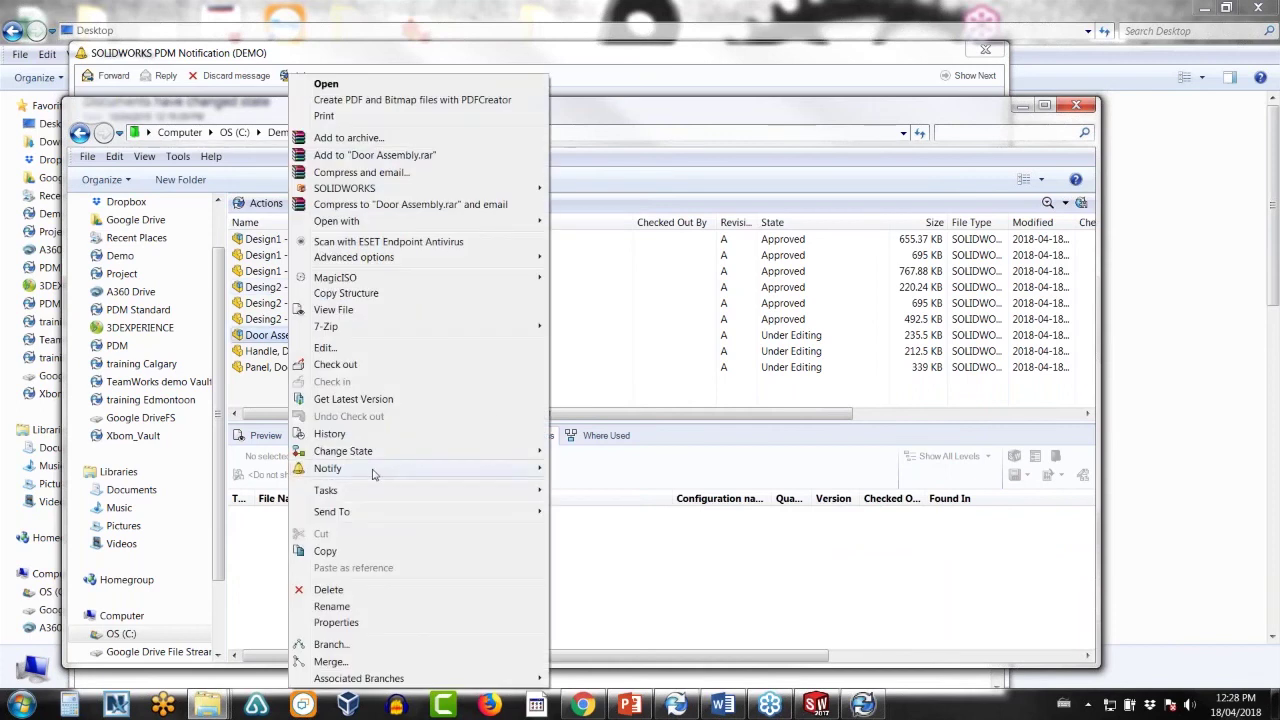
{"action": "left_click", "coordinate": [335, 590]}
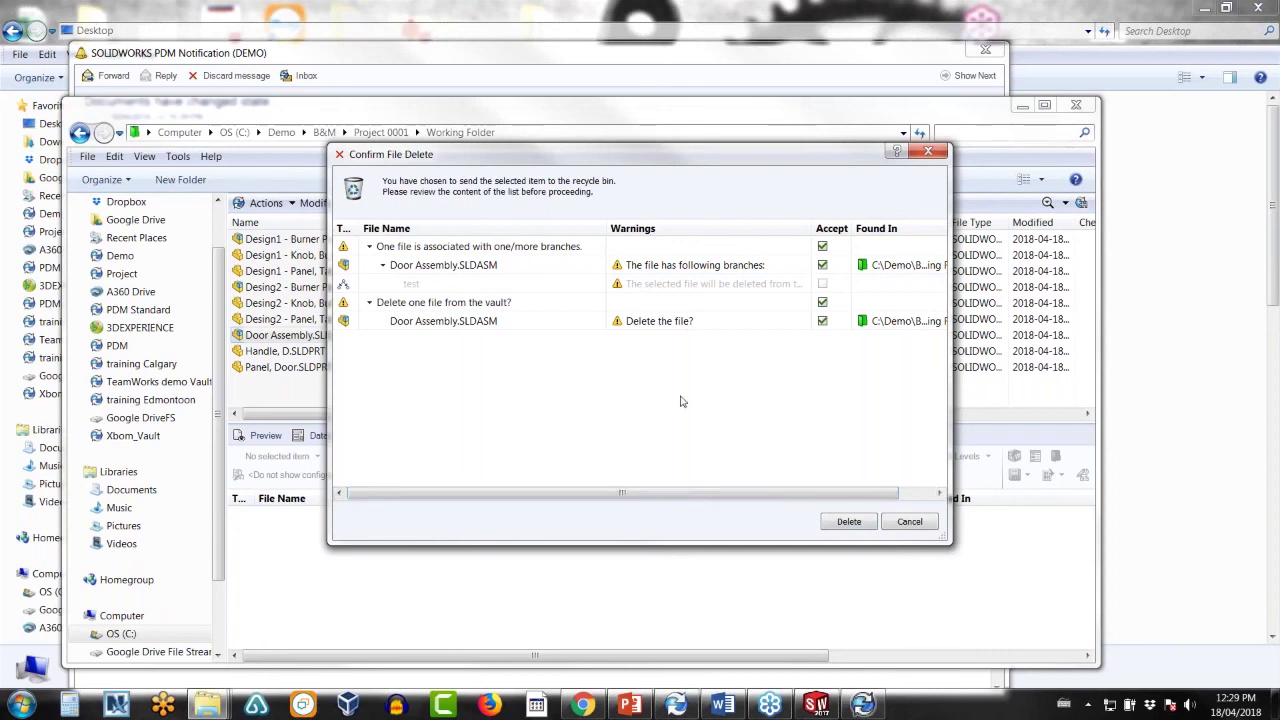
{"action": "left_click", "coordinate": [909, 522]}
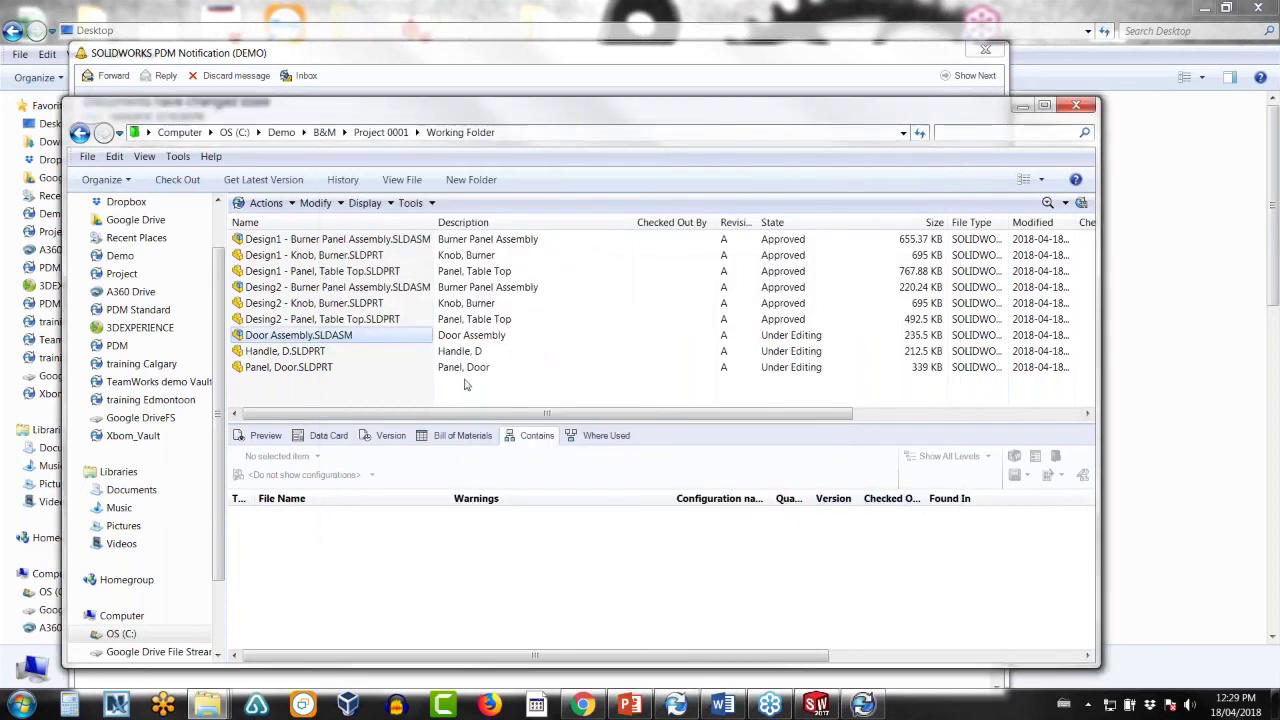
- Log in to the PDM Standard vault by replacing the user name and entering credentials
{"action": "left_click", "coordinate": [138, 309]}
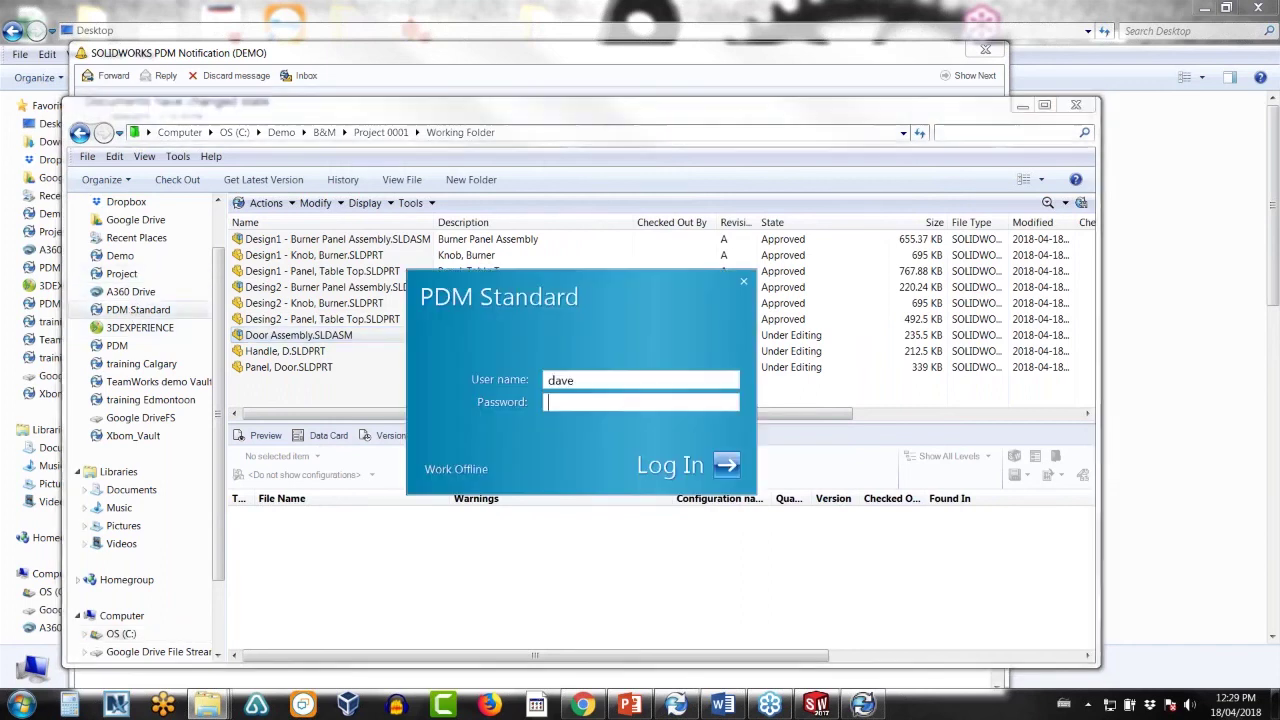
{"action": "key", "text": "shift+Tab"}
{"action": "type", "text": "a"}
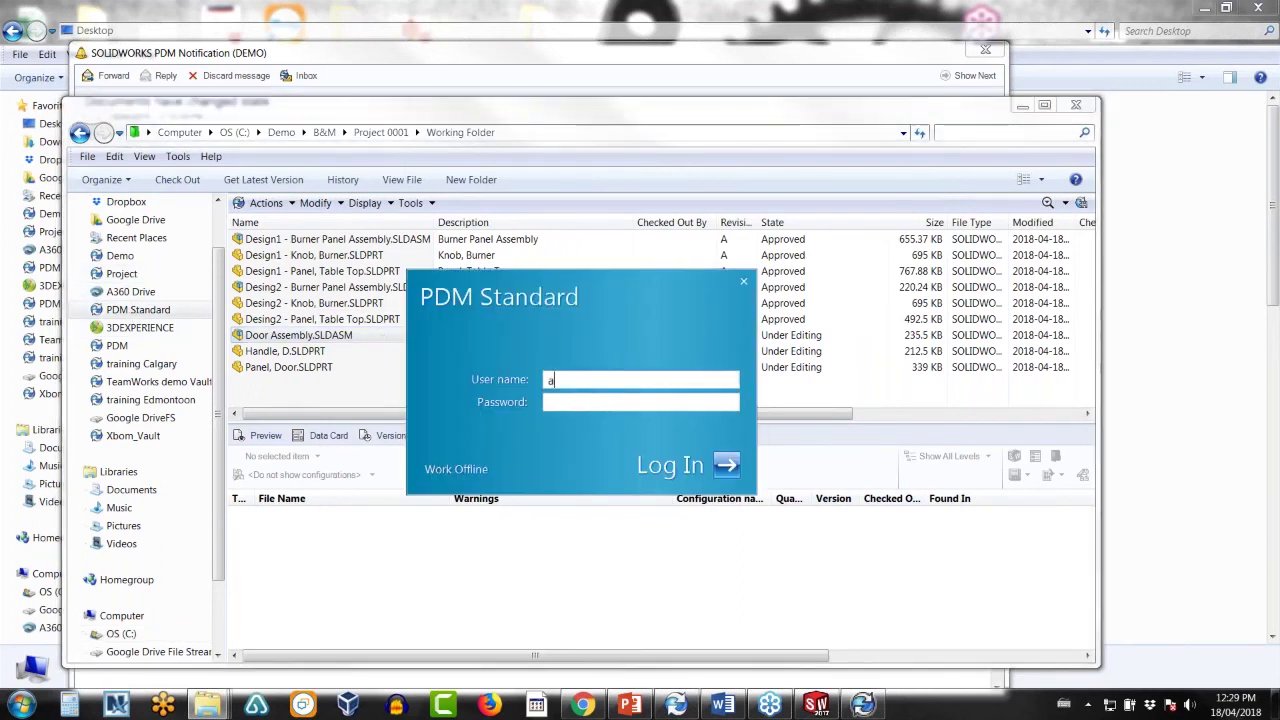
{"action": "type", "text": "dmin1234"}
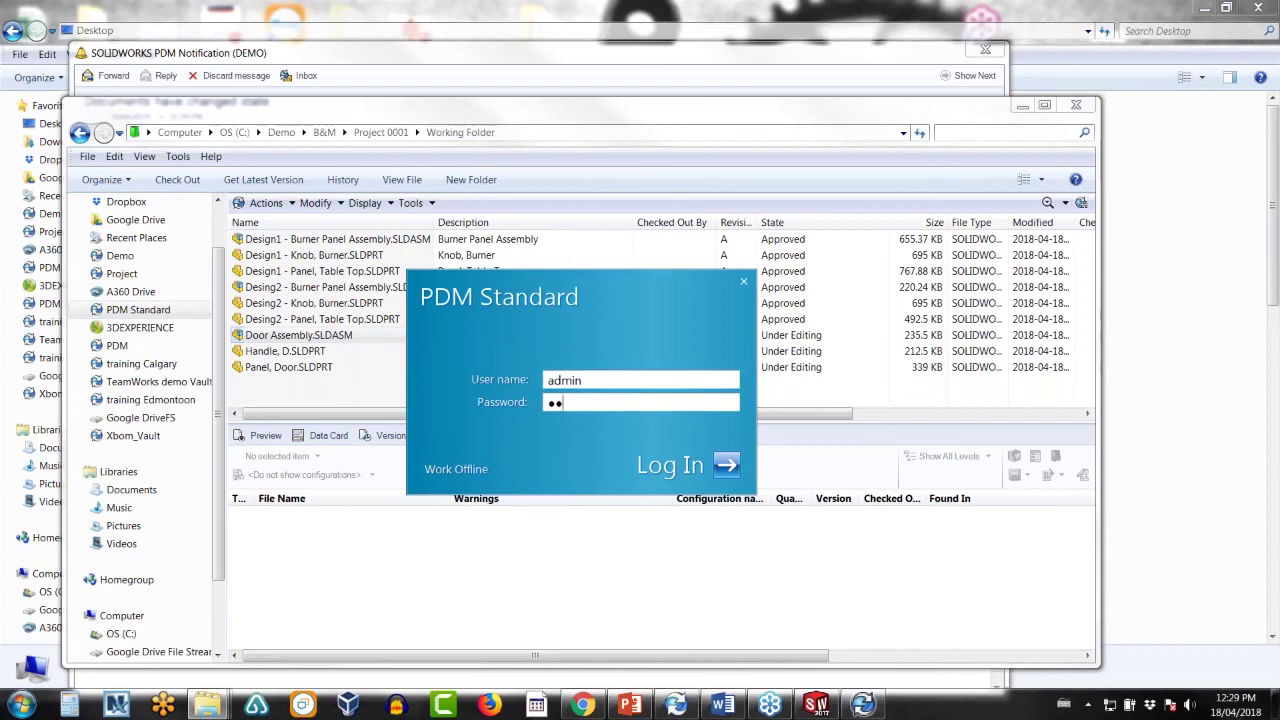
{"action": "key", "text": "BackSpace"}
{"action": "key", "text": "BackSpace"}
{"action": "key", "text": "BackSpace"}
{"action": "key", "text": "Return"}
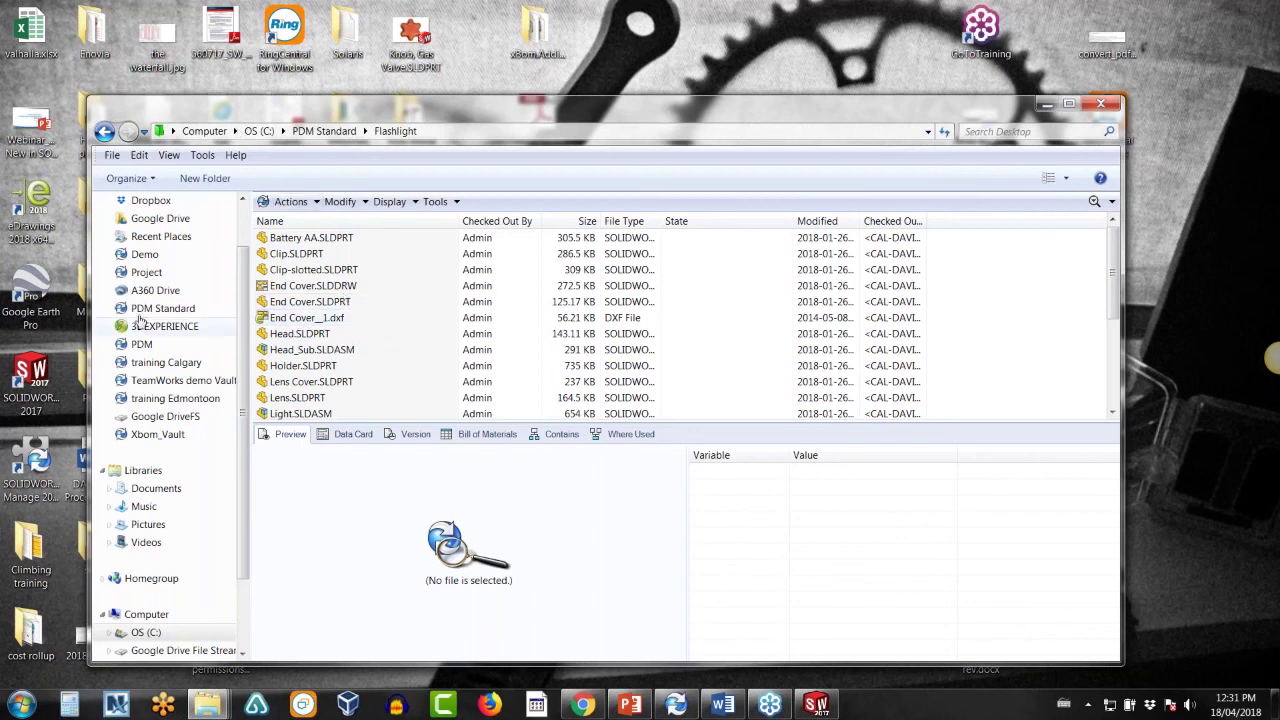
- Log in to the Demo vault by entering the account password
{"action": "right_click", "coordinate": [146, 257]}
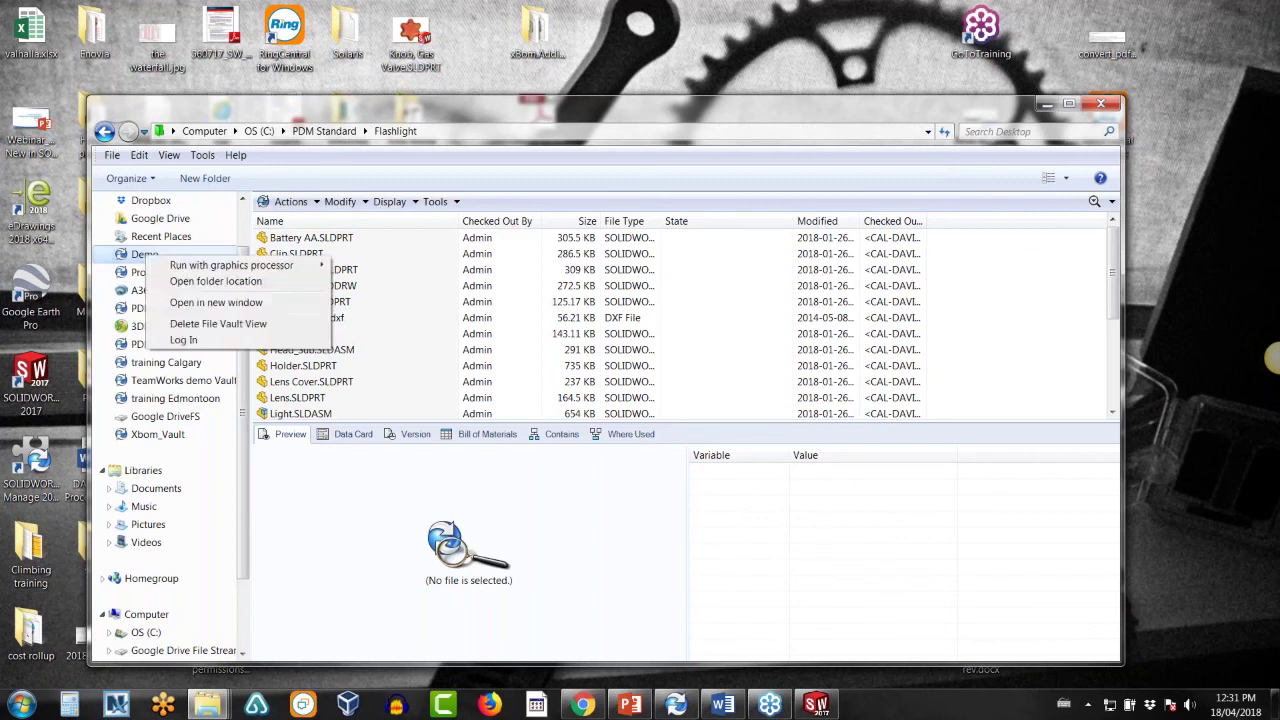
{"action": "left_click", "coordinate": [184, 340]}
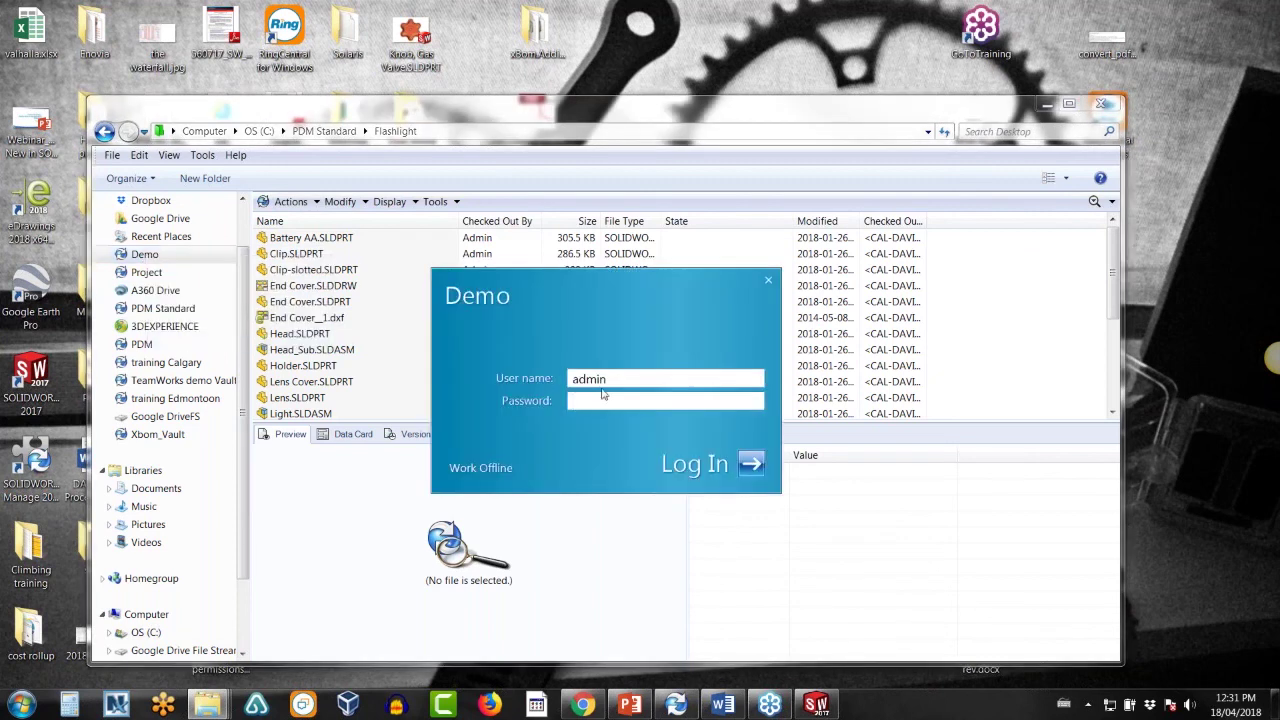
{"action": "type", "text": "*******"}
{"action": "key", "text": "Return"}
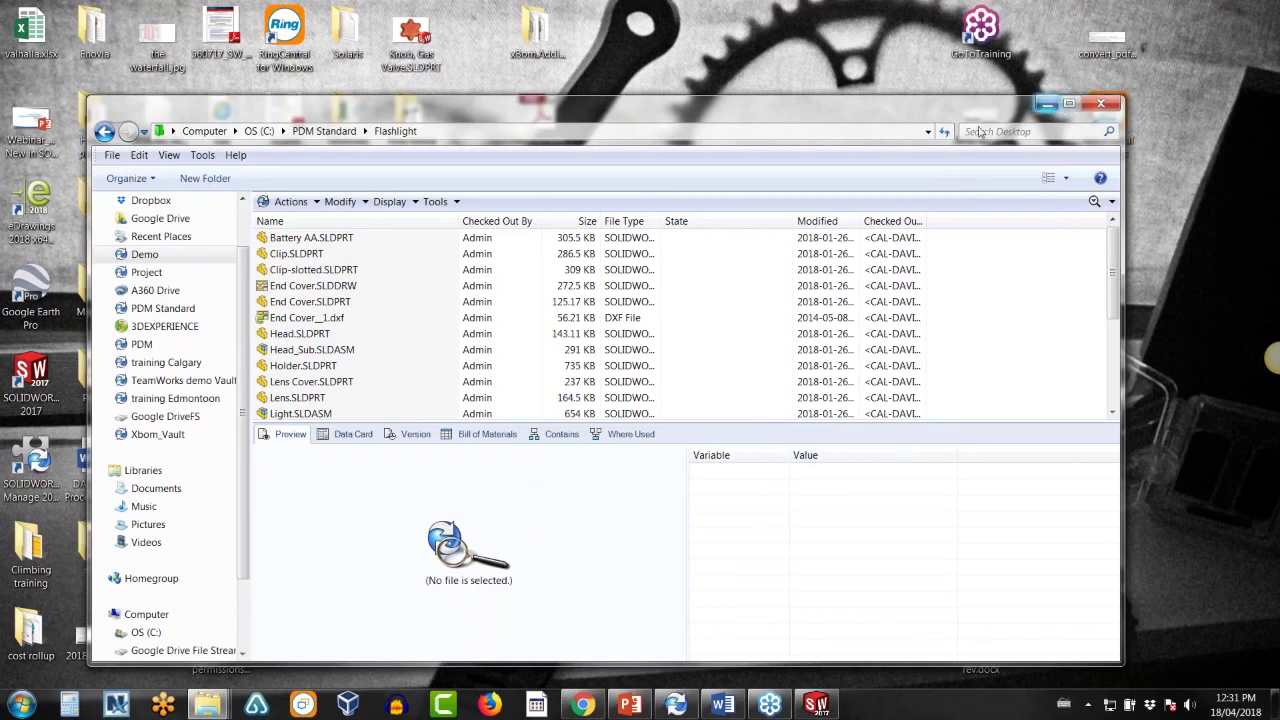
- Browse to Demo > B&M > Project 0001 > Grill and start a Grill Lid Drawing branch named test2
{"action": "left_click", "coordinate": [160, 258]}
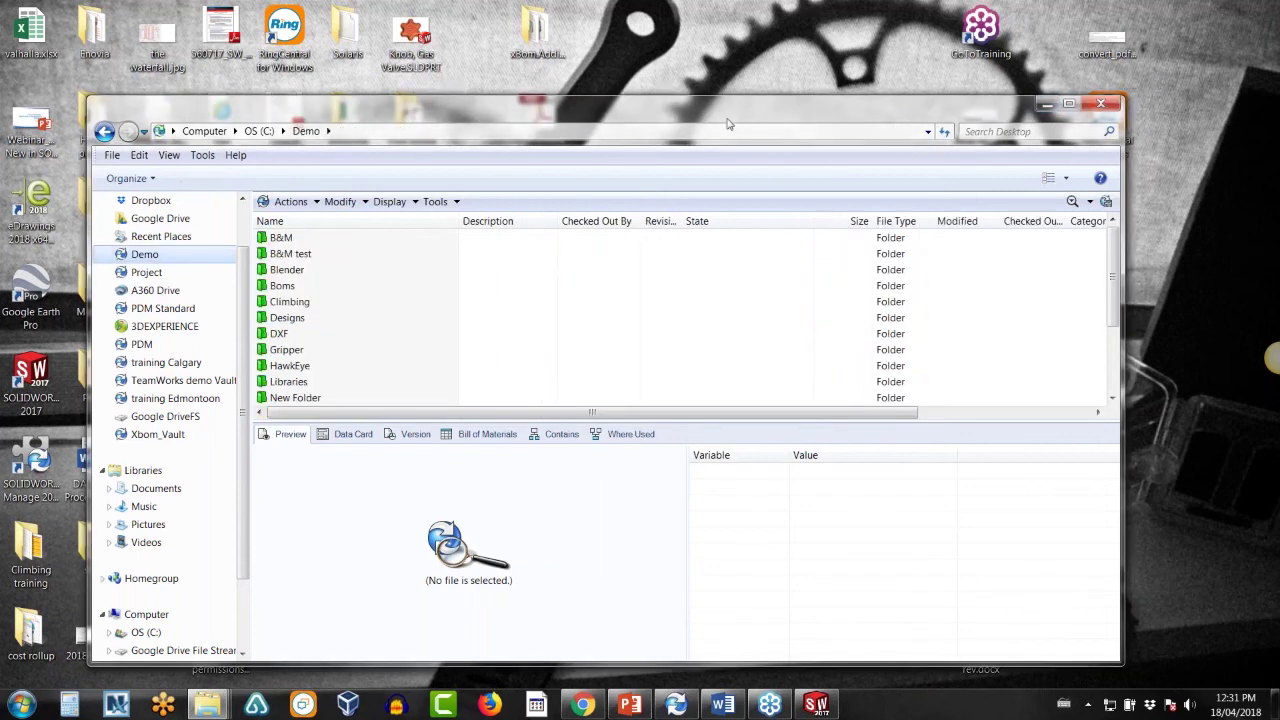
{"action": "left_click_drag", "start_coordinate": [745, 113], "coordinate": [929, 65]}
{"action": "double_click", "coordinate": [470, 190]}
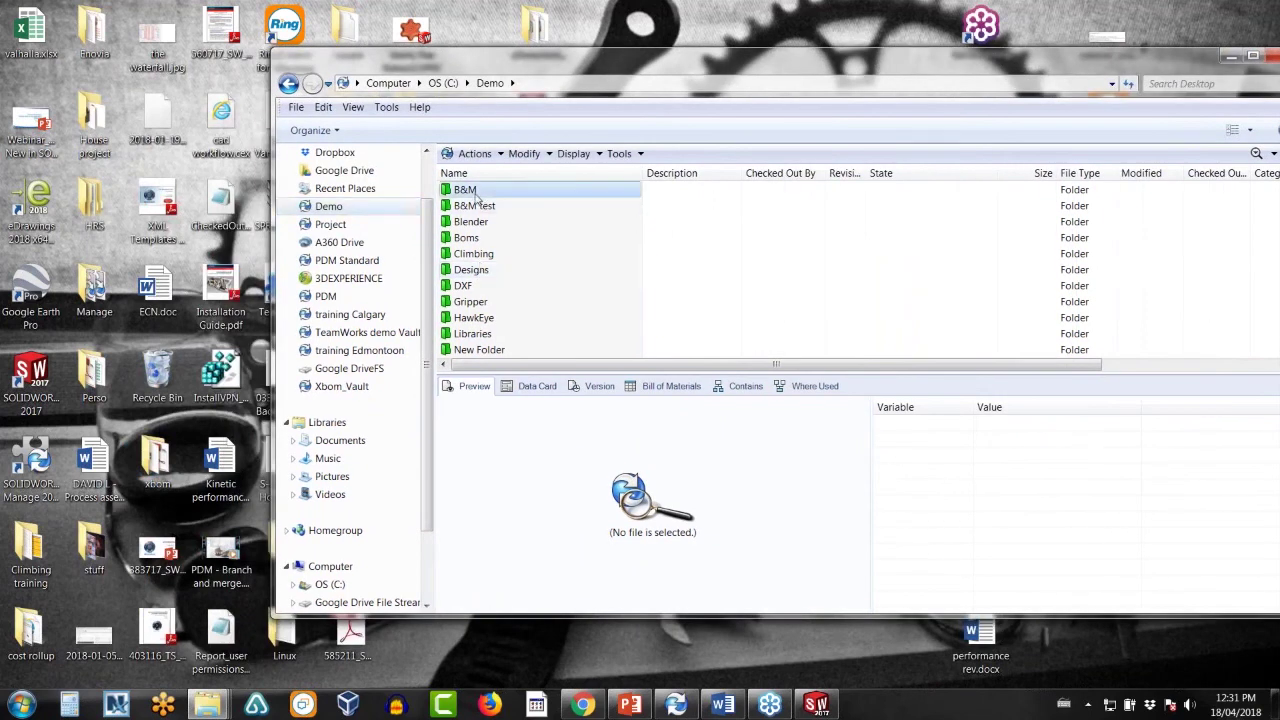
{"action": "double_click", "coordinate": [477, 206]}
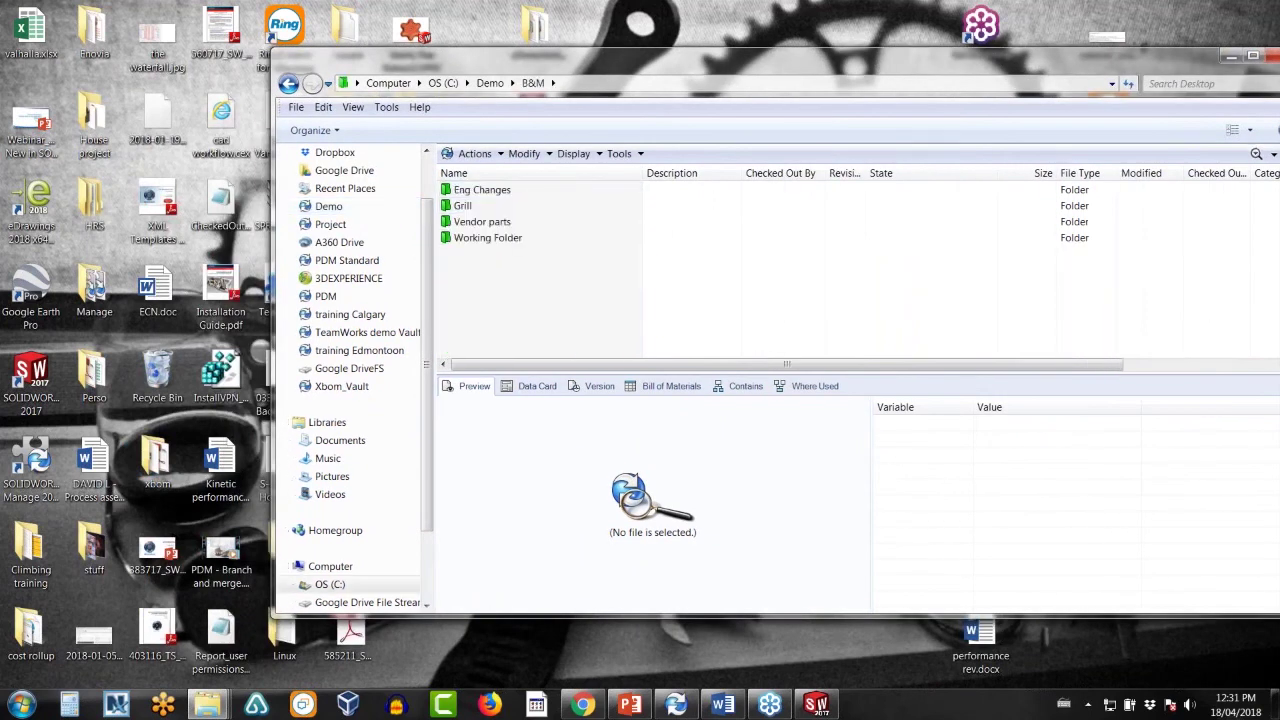
{"action": "double_click", "coordinate": [465, 206]}
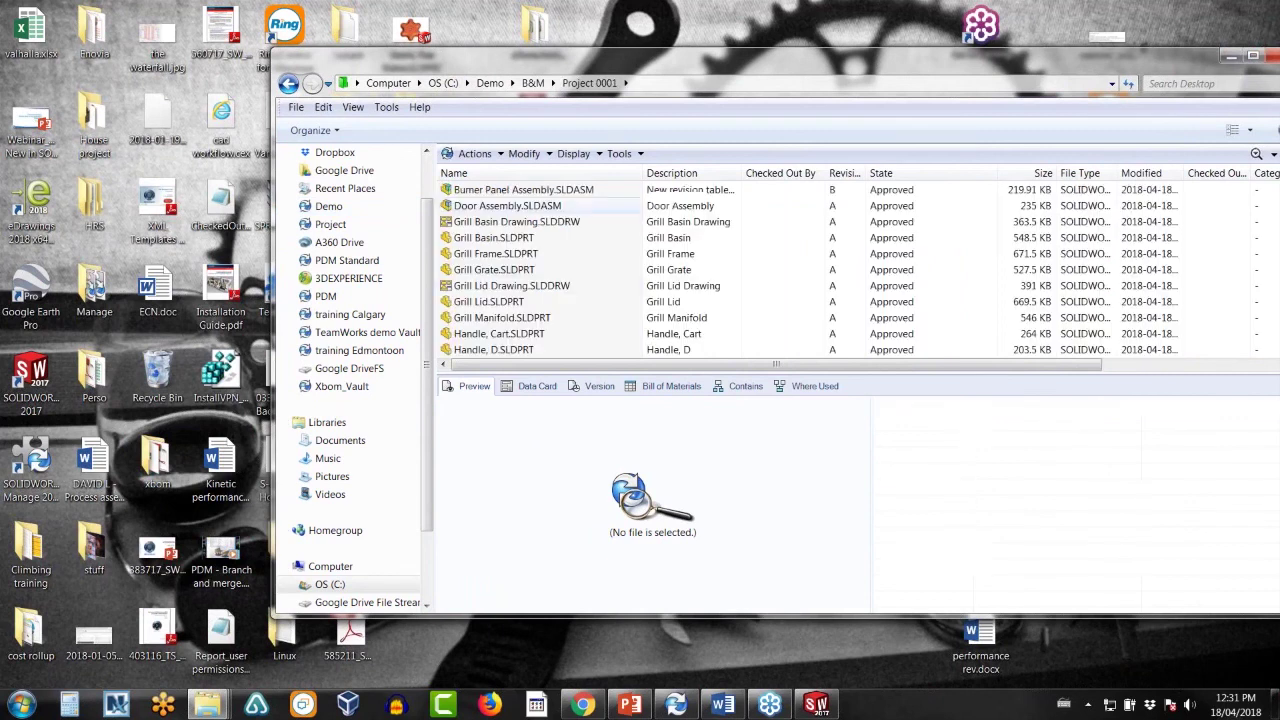
{"action": "right_click", "coordinate": [483, 292]}
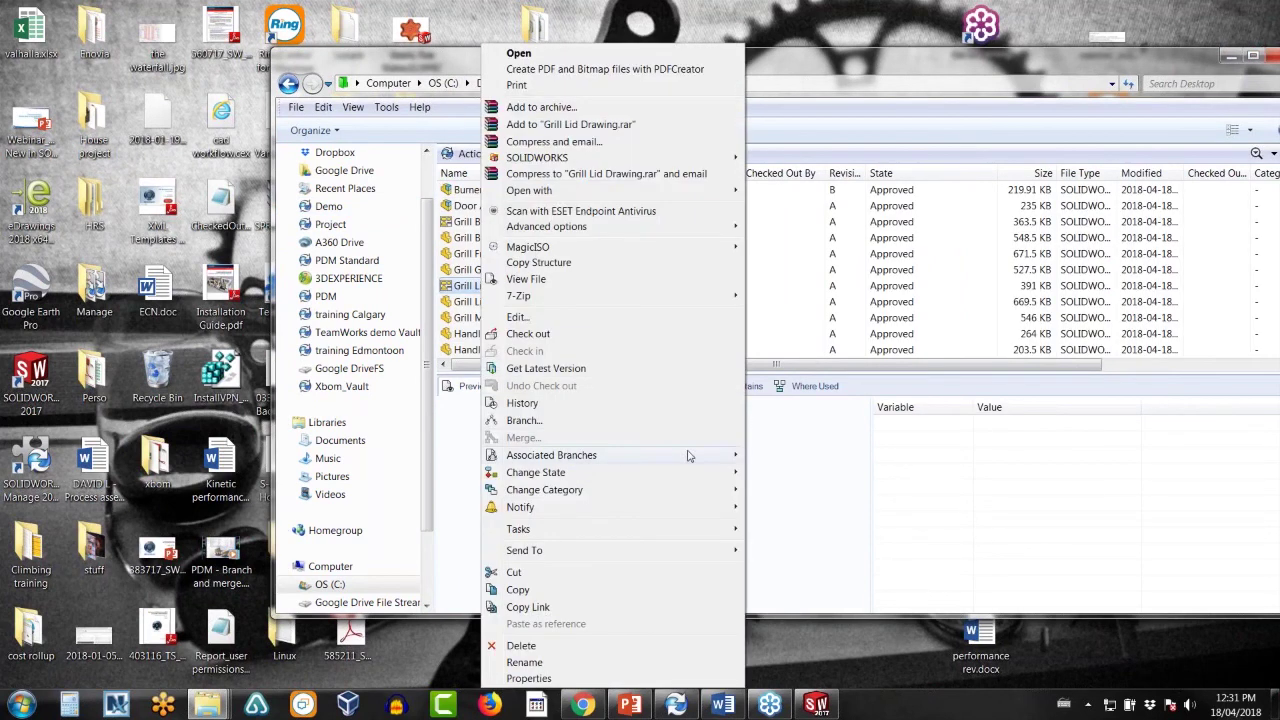
{"action": "left_click", "coordinate": [540, 420]}
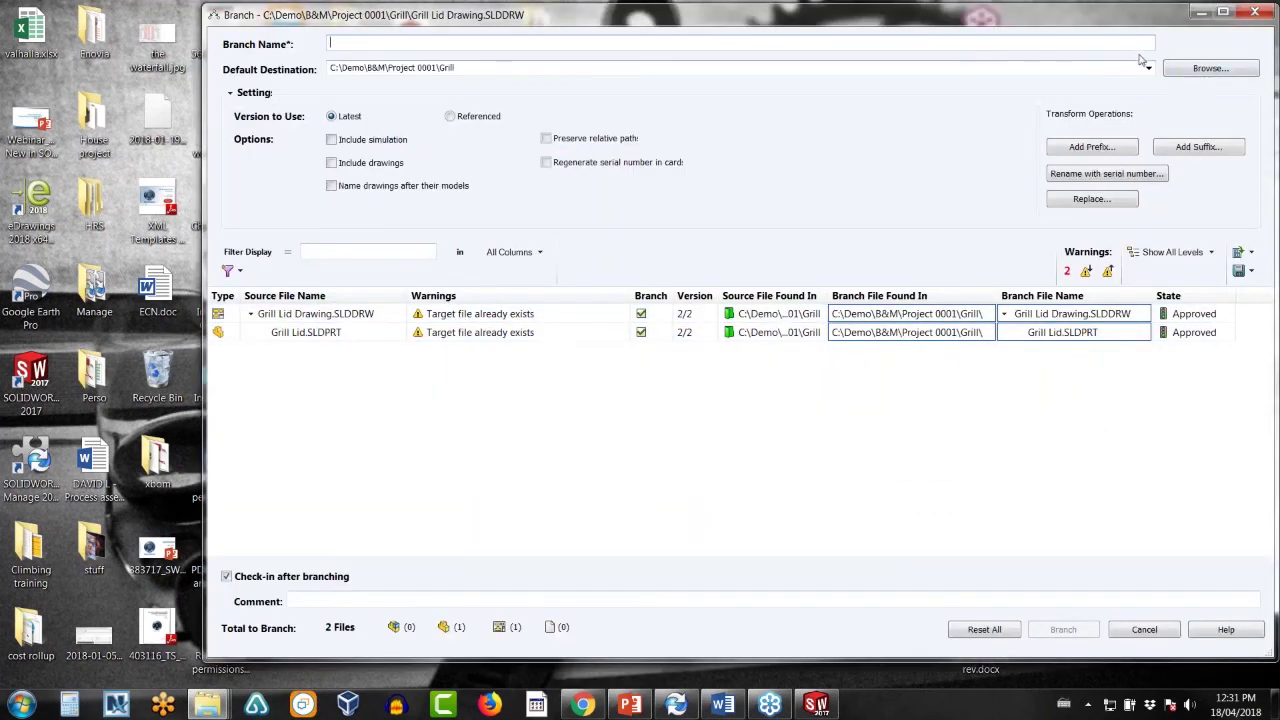
{"action": "type", "text": "test2"}
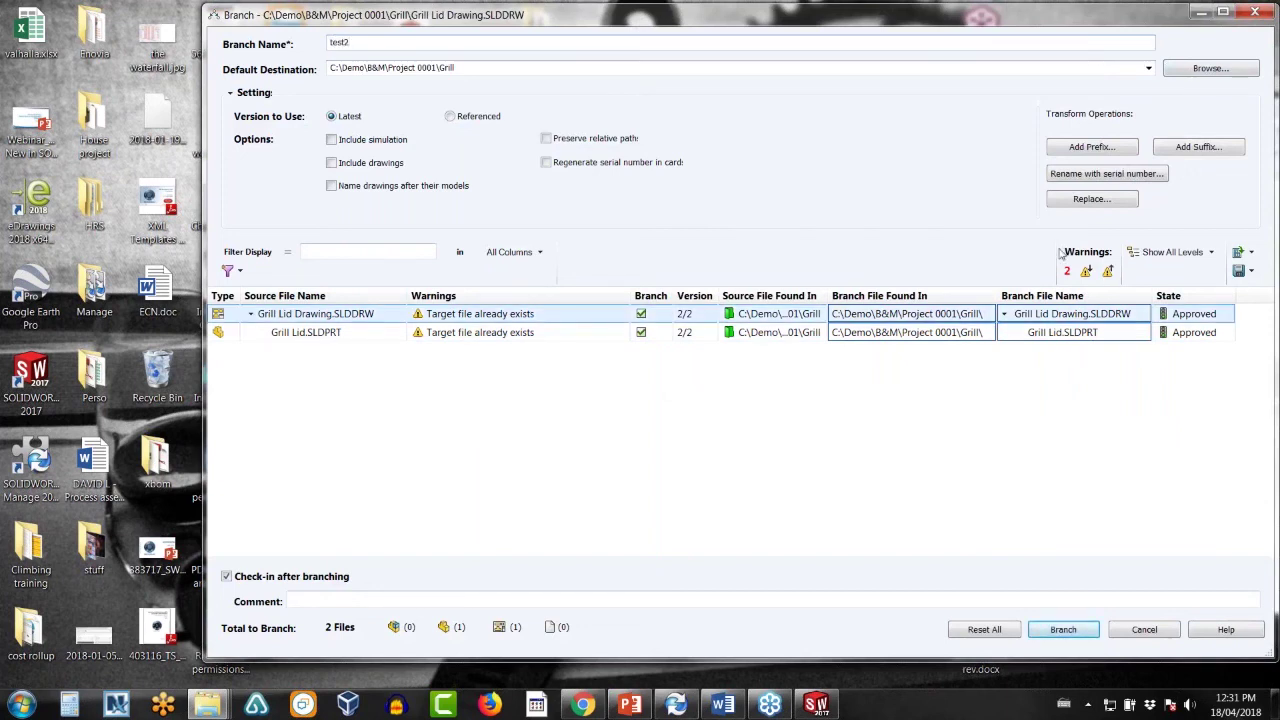
- Set Working Folder as destination, add the testttt prefix to both files, and create the branch
{"action": "left_click", "coordinate": [1205, 67]}
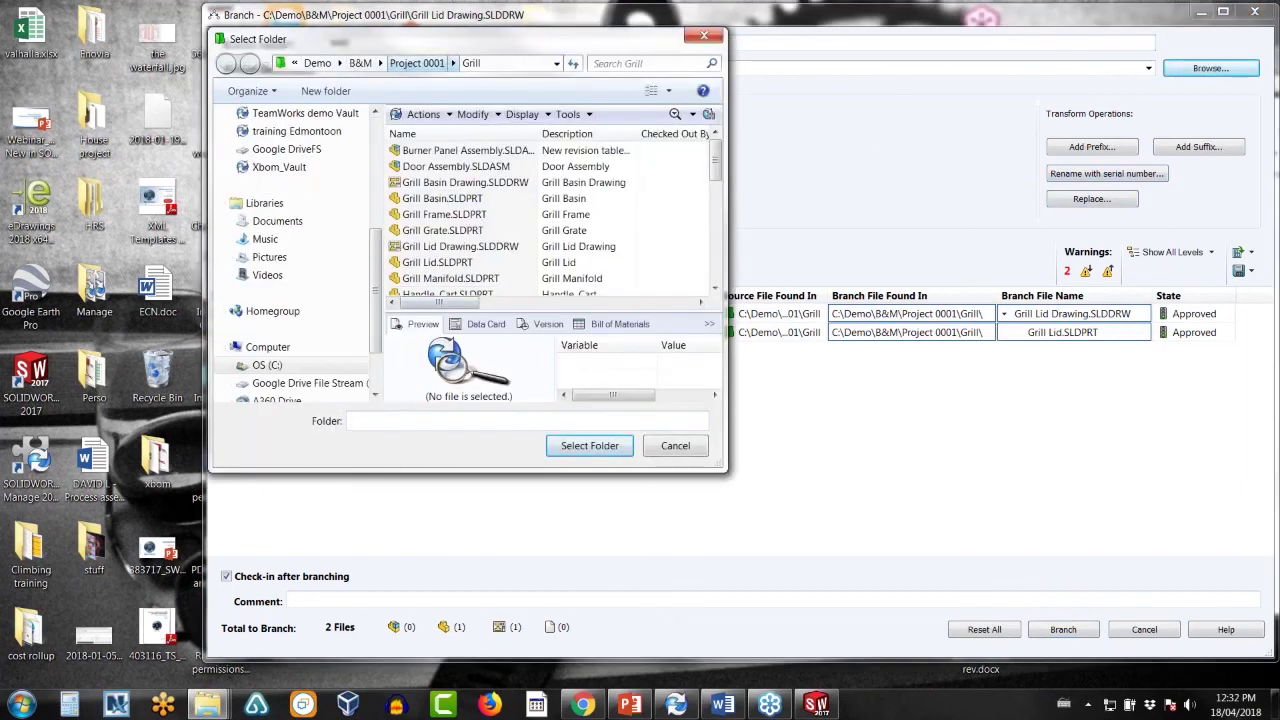
{"action": "left_click", "coordinate": [416, 63]}
{"action": "left_click", "coordinate": [436, 198]}
{"action": "left_click", "coordinate": [589, 445]}
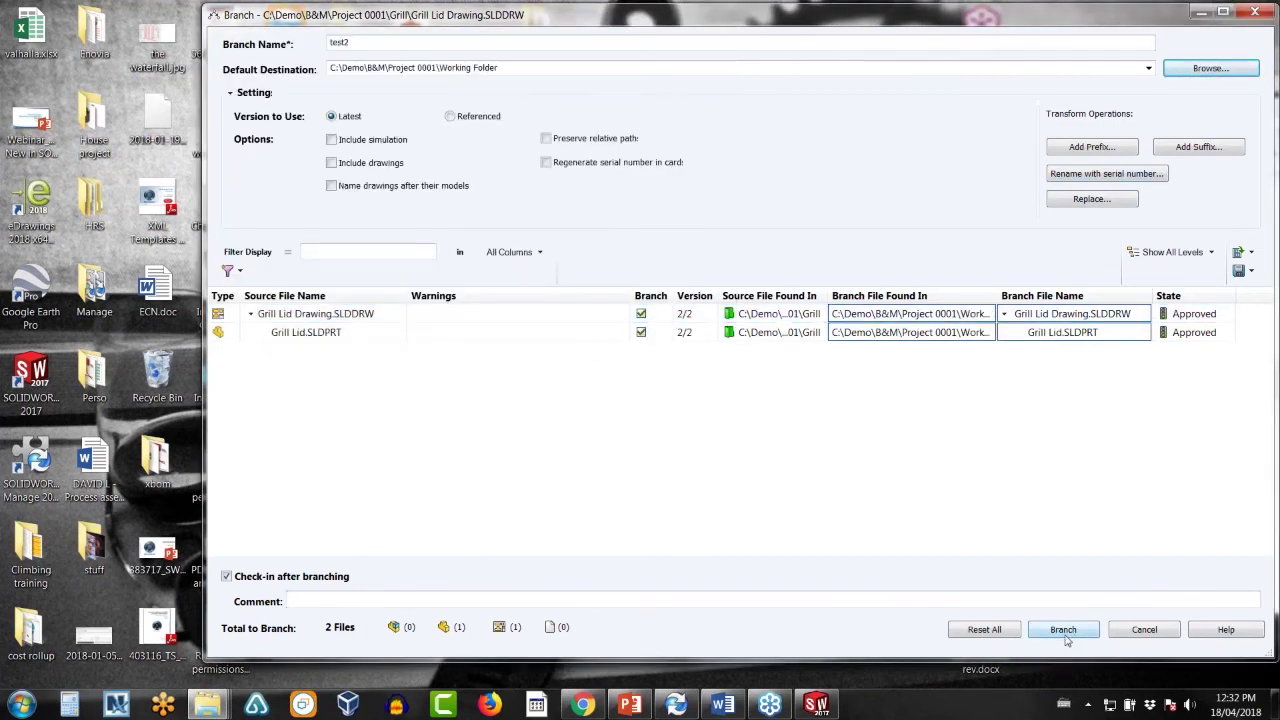
{"action": "left_click", "coordinate": [1091, 199]}
{"action": "left_click", "coordinate": [840, 386]}
{"action": "left_click", "coordinate": [1100, 150]}
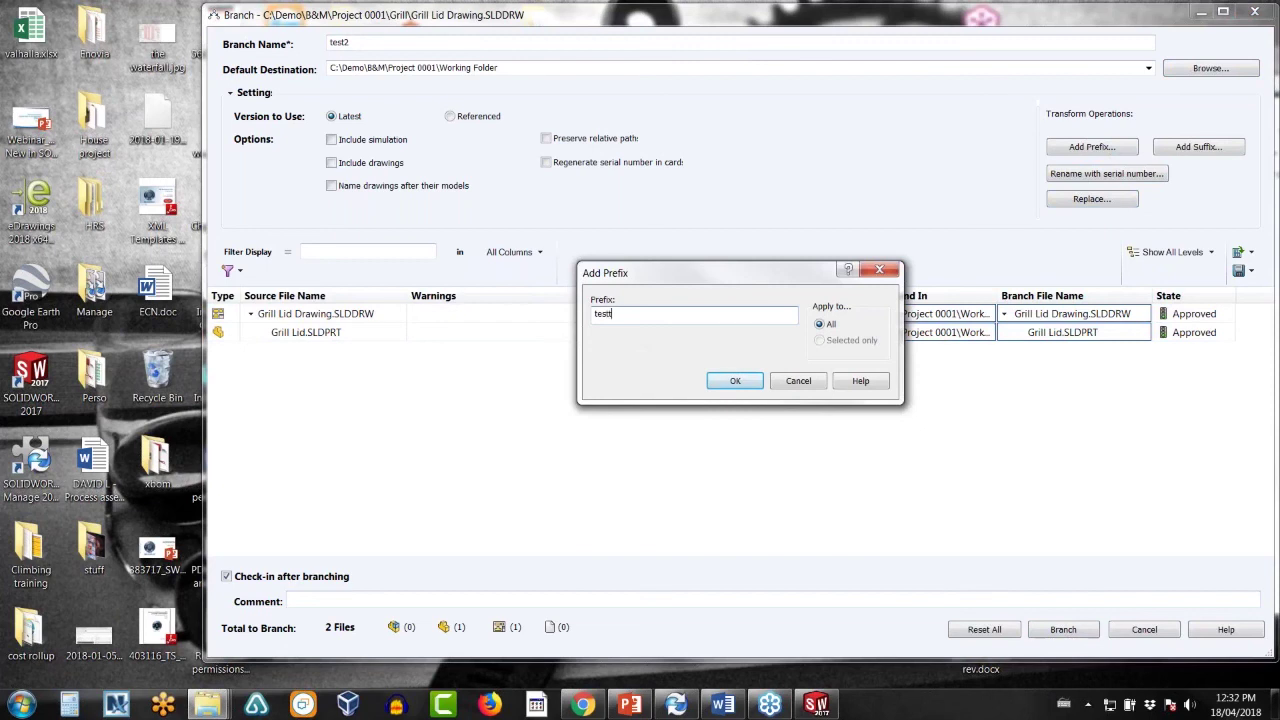
{"action": "left_click", "coordinate": [740, 381]}
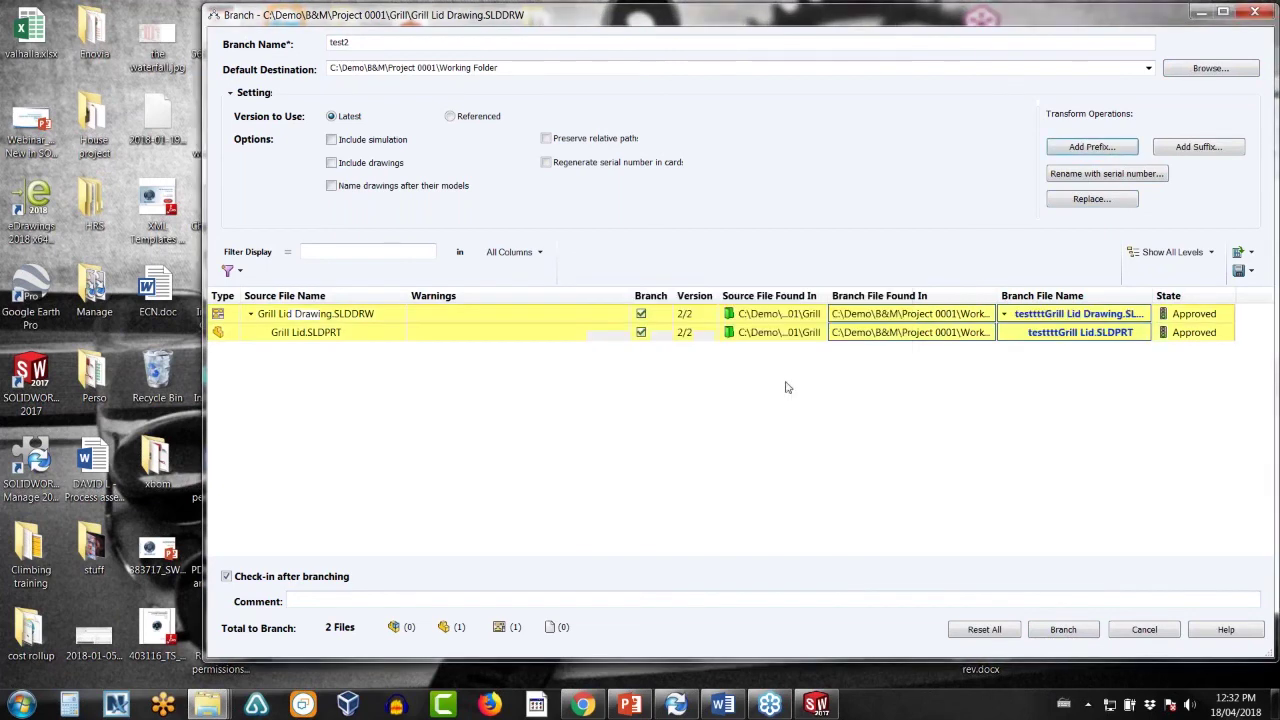
{"action": "left_click", "coordinate": [1055, 631]}
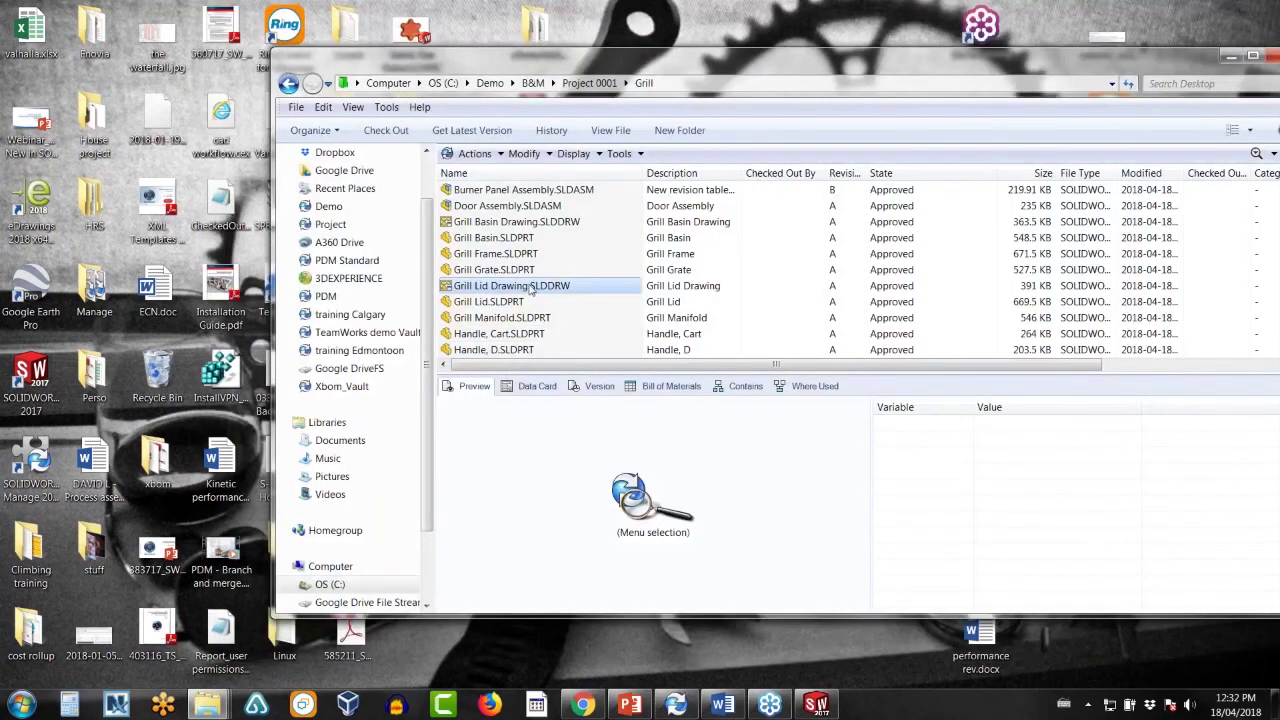
- Request a change on Grill Lid Drawing to move it Under Change
{"action": "right_click", "coordinate": [531, 287]}
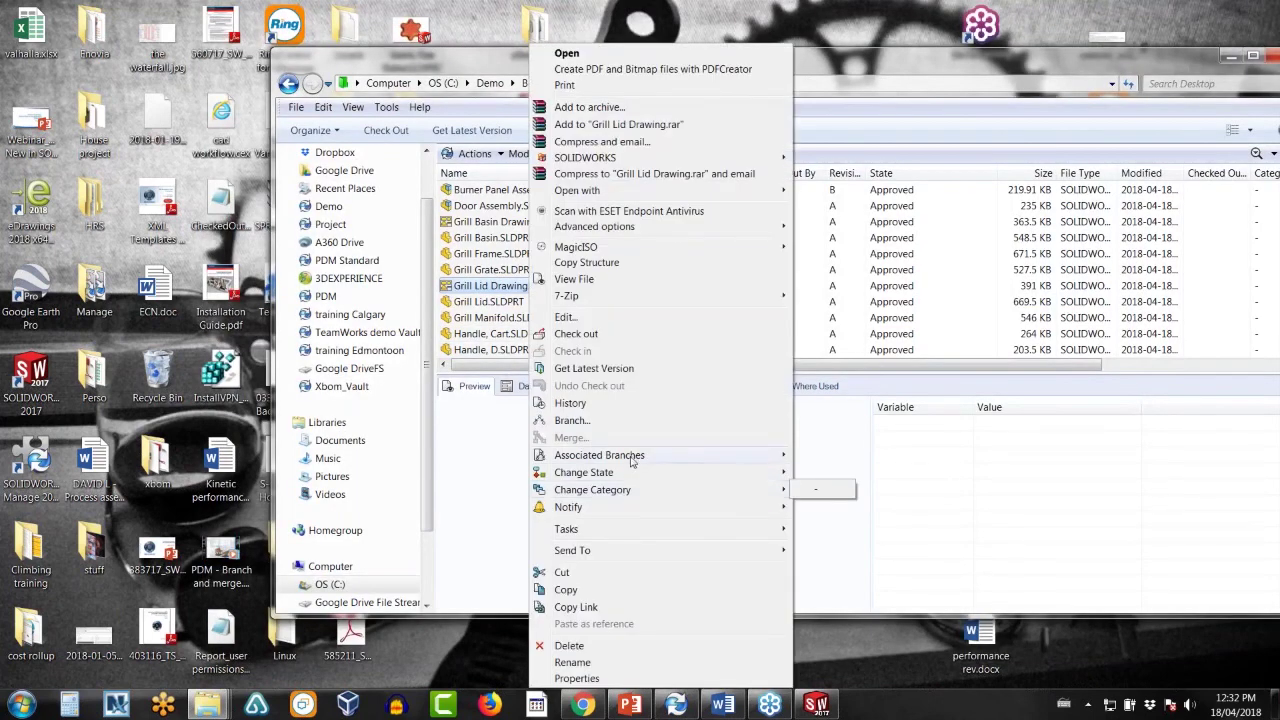
{"action": "mouse_move", "coordinate": [631, 460]}
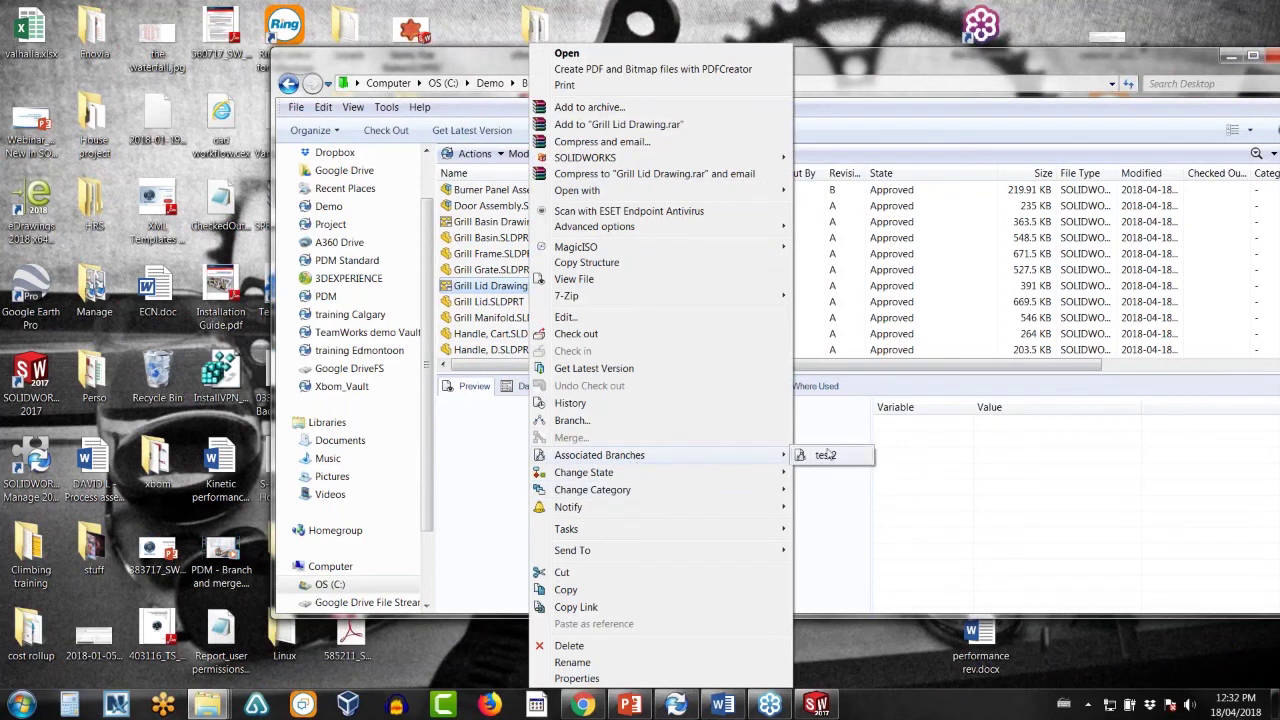
{"action": "left_click", "coordinate": [503, 288]}
{"action": "right_click", "coordinate": [503, 288]}
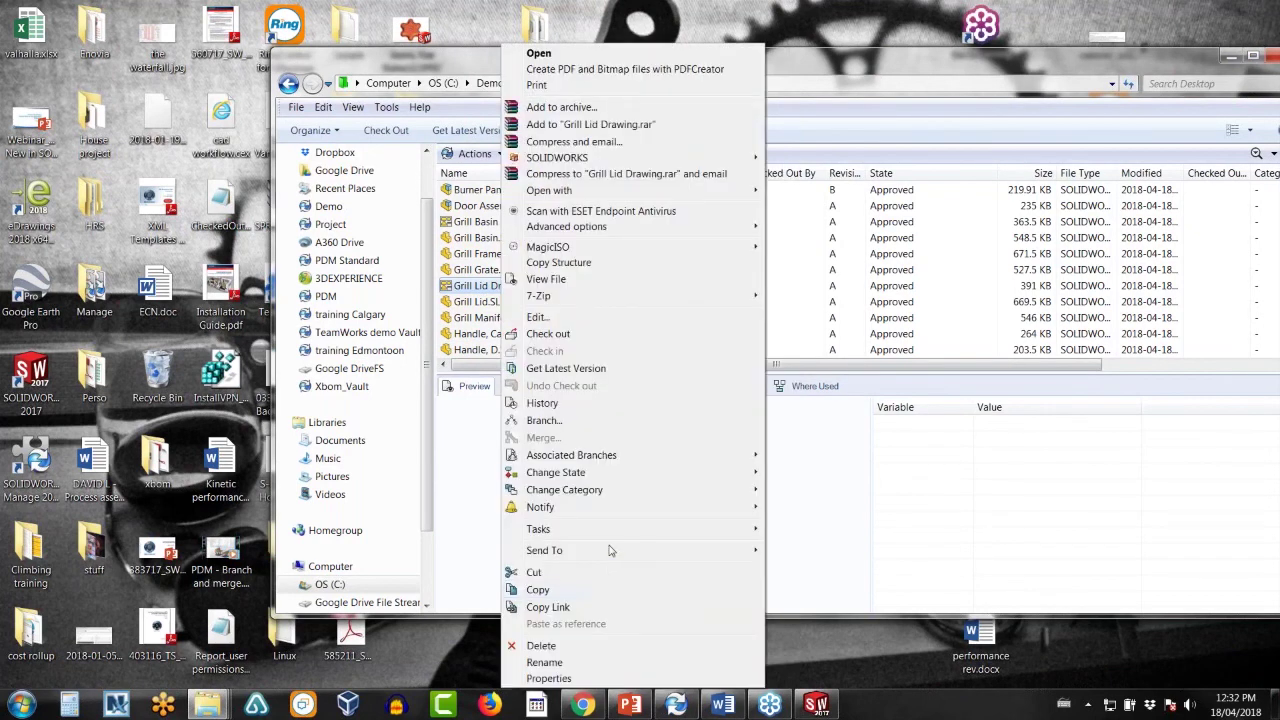
{"action": "mouse_move", "coordinate": [632, 472]}
{"action": "left_click", "coordinate": [805, 473]}
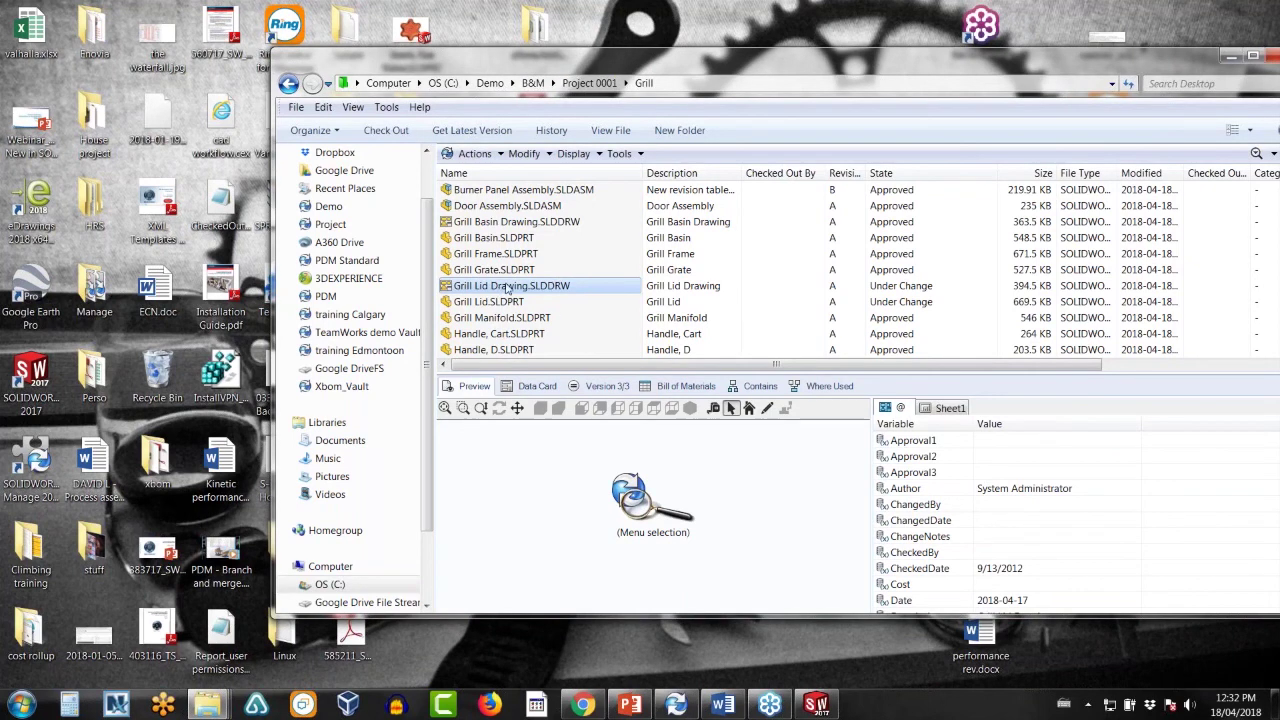
- Open the test2 branch details, review its merge, then cancel without merging
{"action": "right_click", "coordinate": [507, 288]}
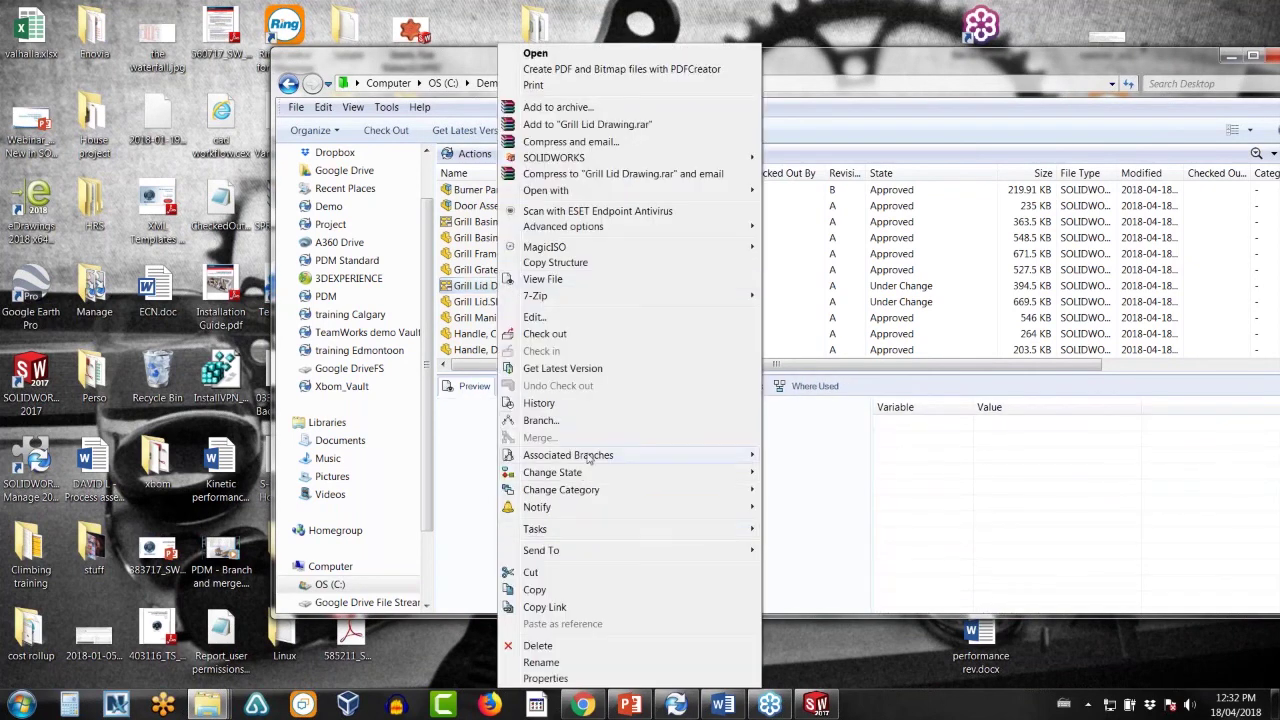
{"action": "mouse_move", "coordinate": [621, 457]}
{"action": "left_click", "coordinate": [820, 458]}
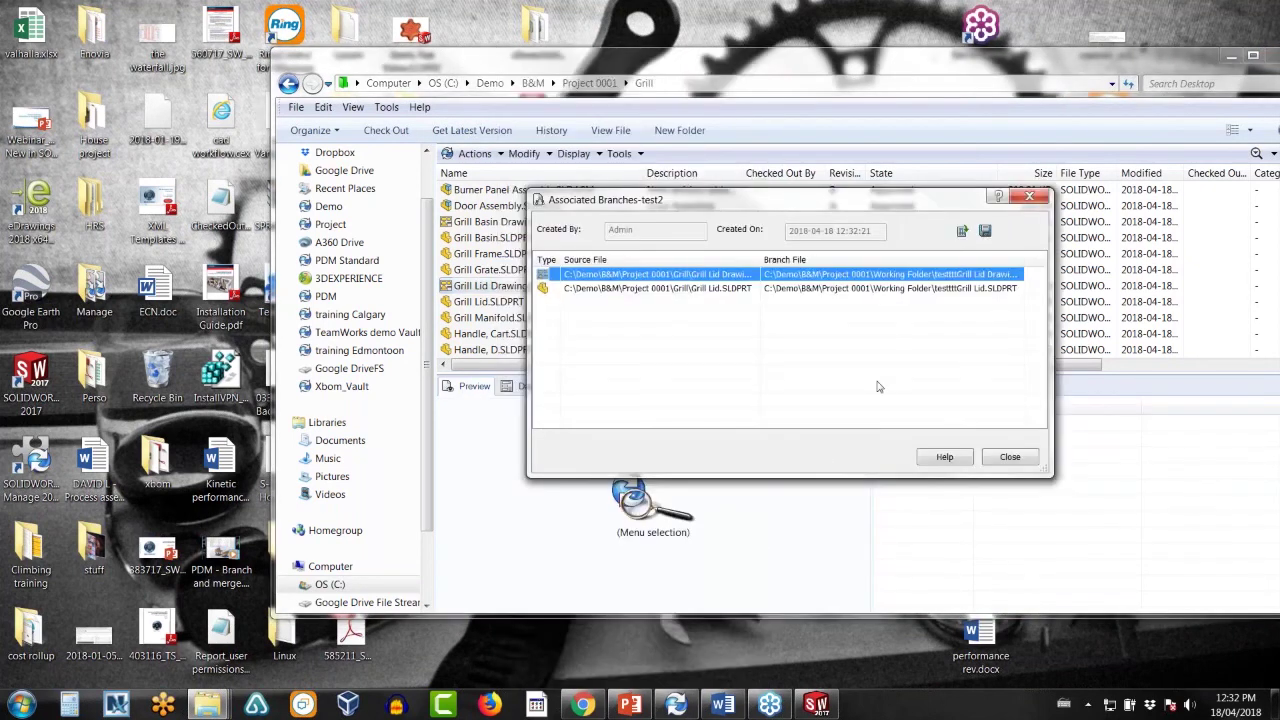
{"action": "right_click", "coordinate": [792, 278]}
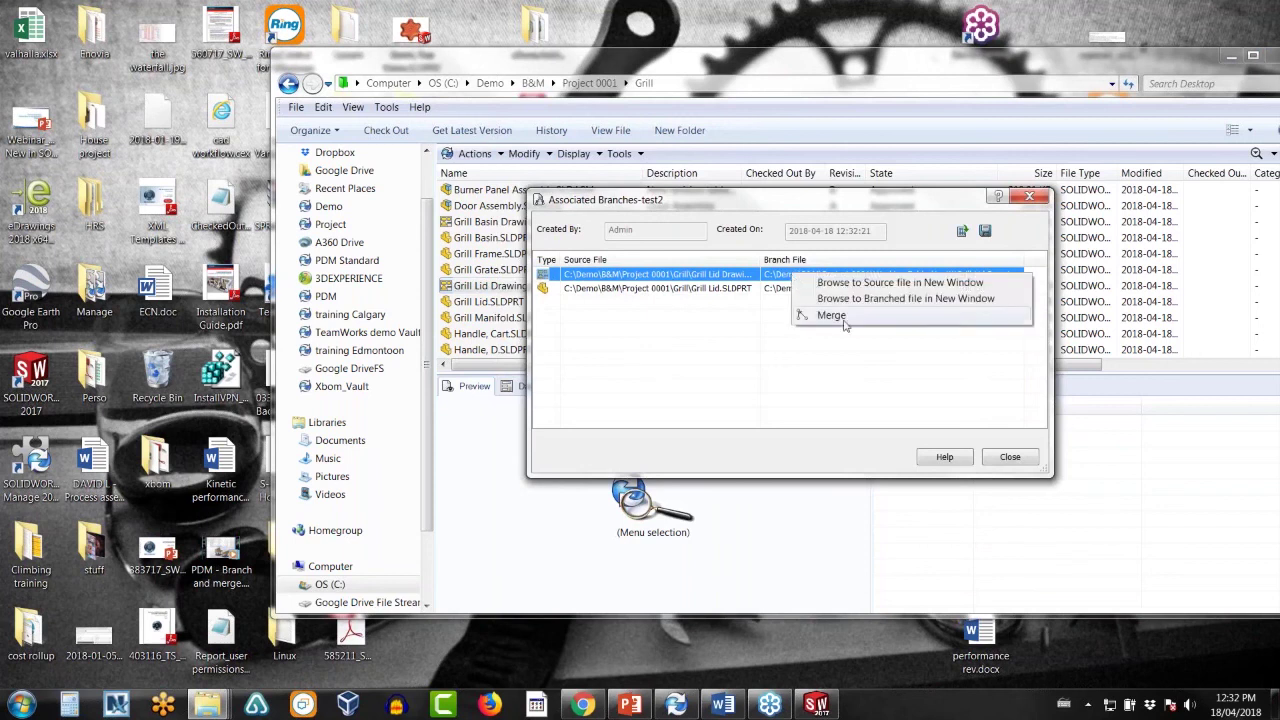
{"action": "left_click", "coordinate": [842, 318]}
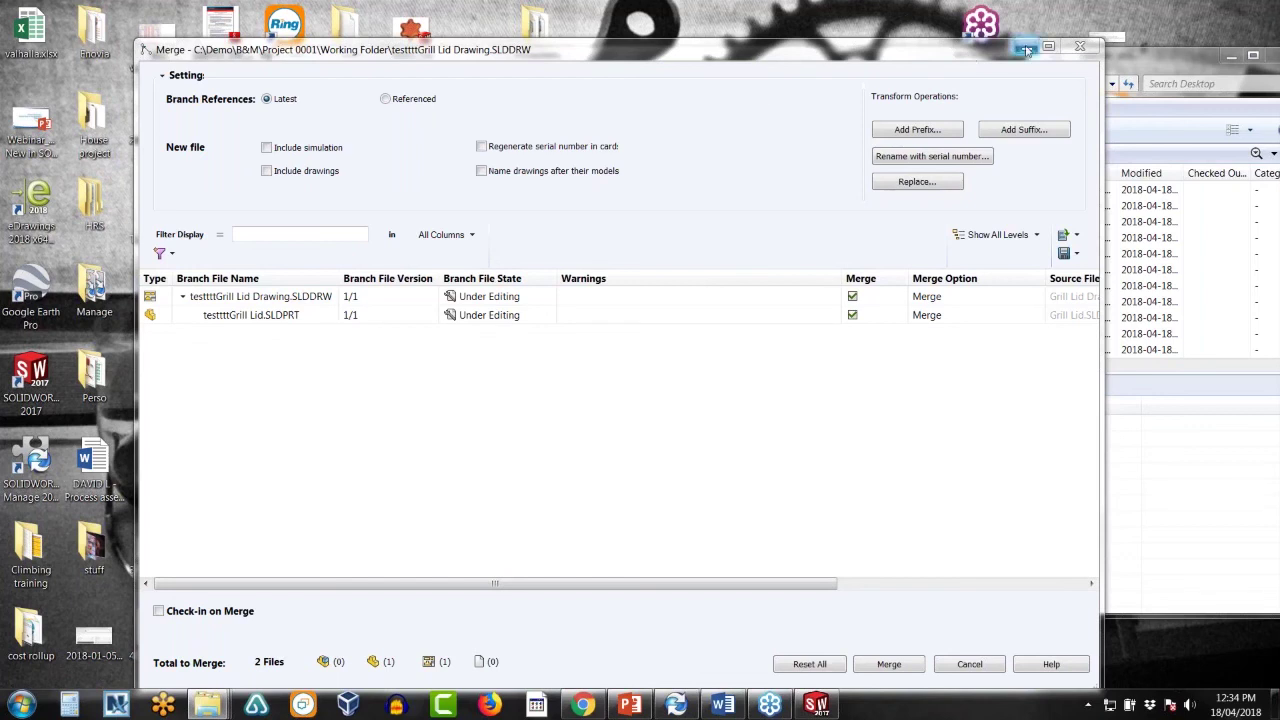
{"action": "left_click", "coordinate": [1027, 50]}
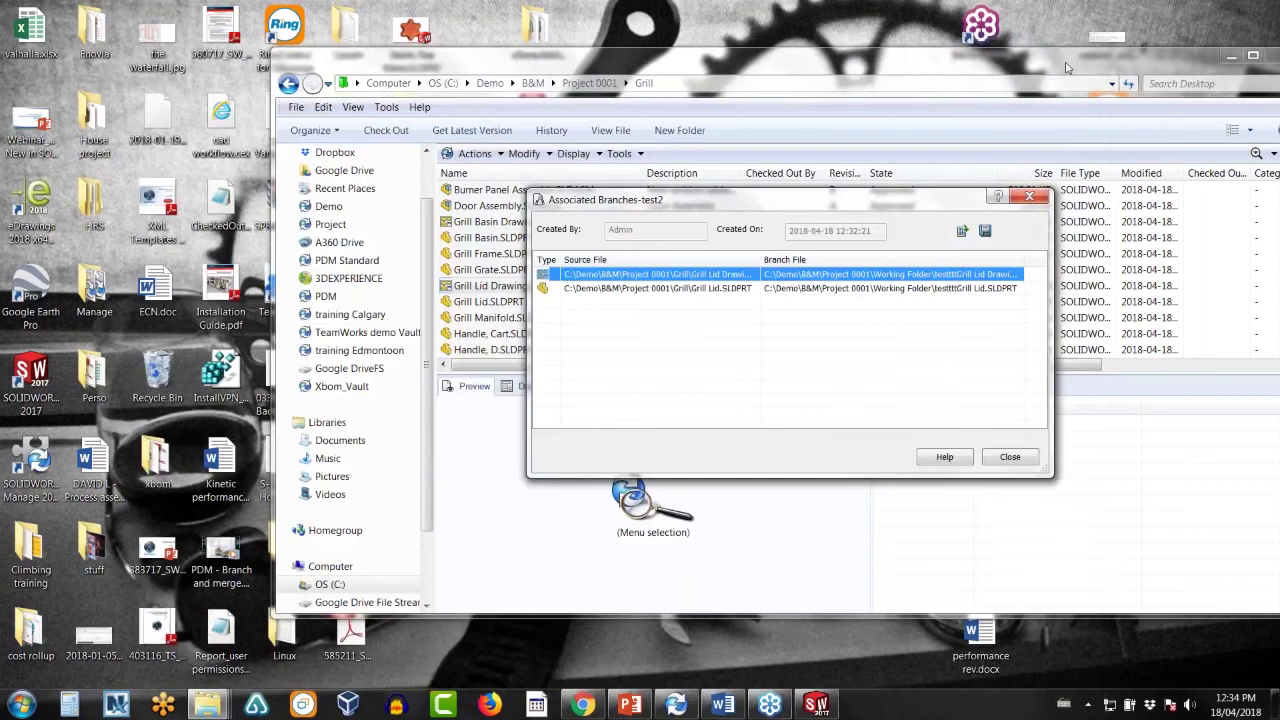
{"action": "left_click", "coordinate": [1013, 459]}
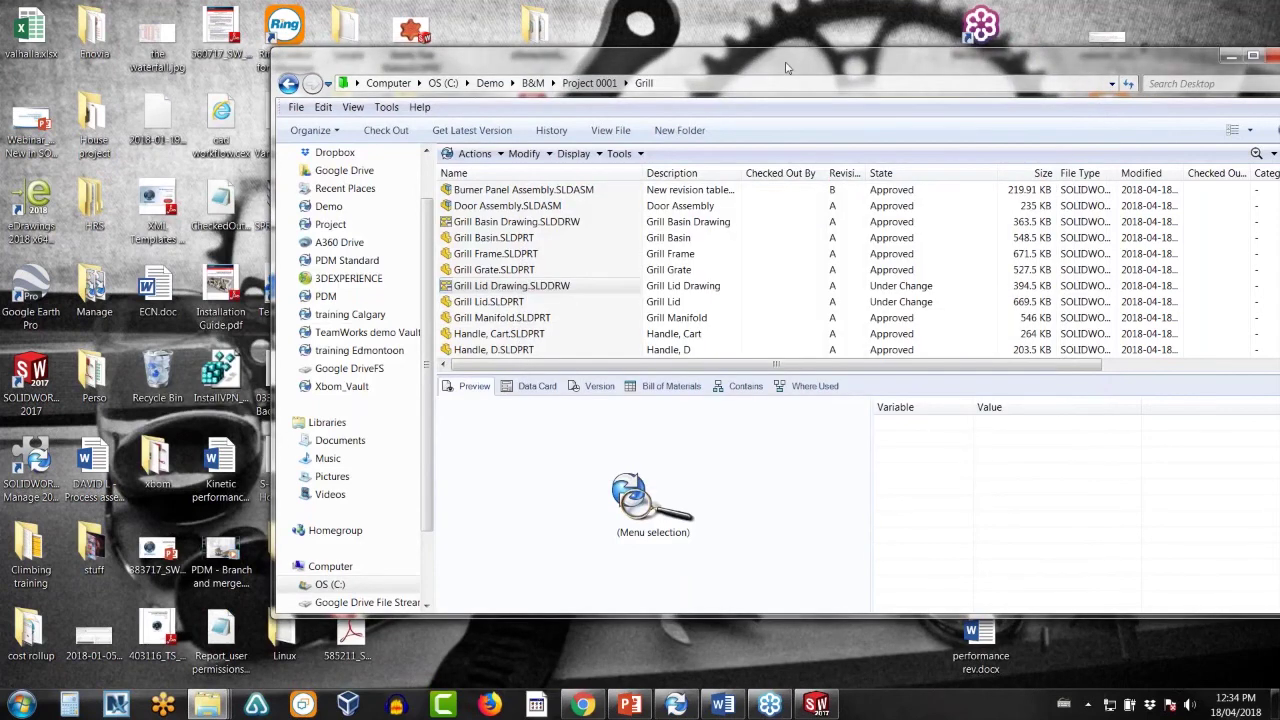
- Close the vault window and bring the webinar slides forward
{"action": "left_click_drag", "start_coordinate": [786, 68], "coordinate": [582, 65]}
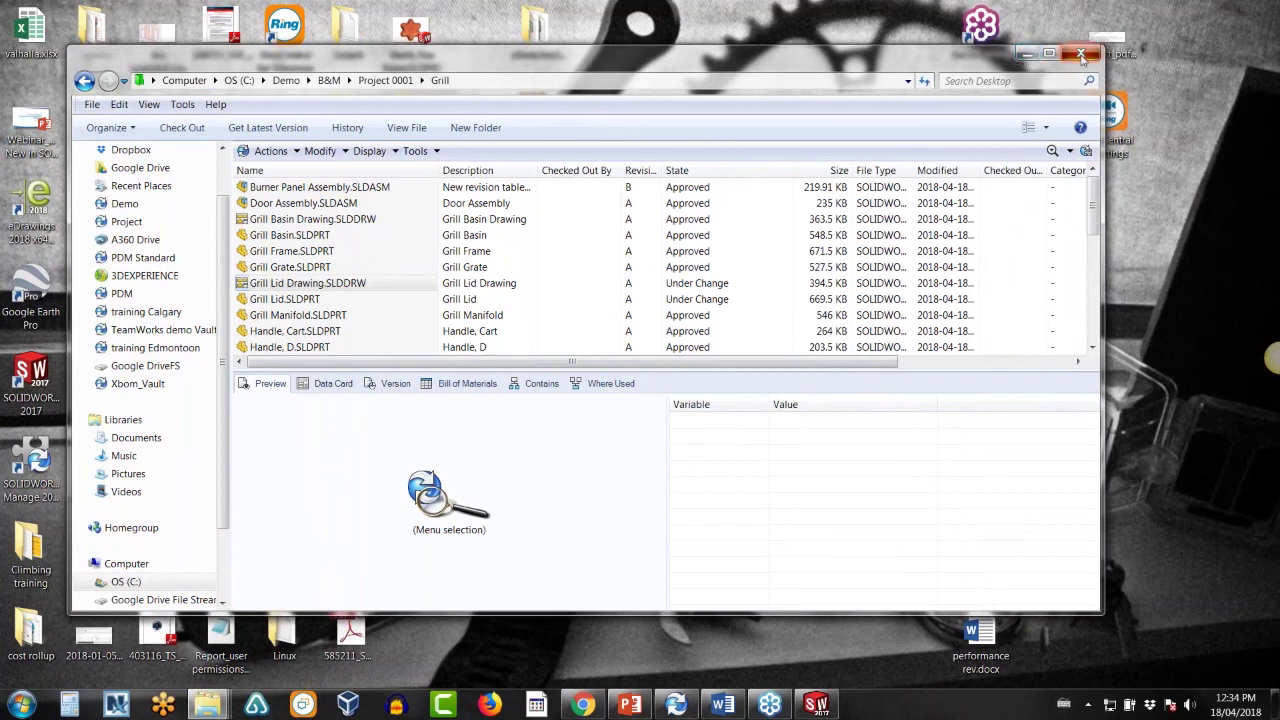
{"action": "left_click", "coordinate": [1081, 55]}
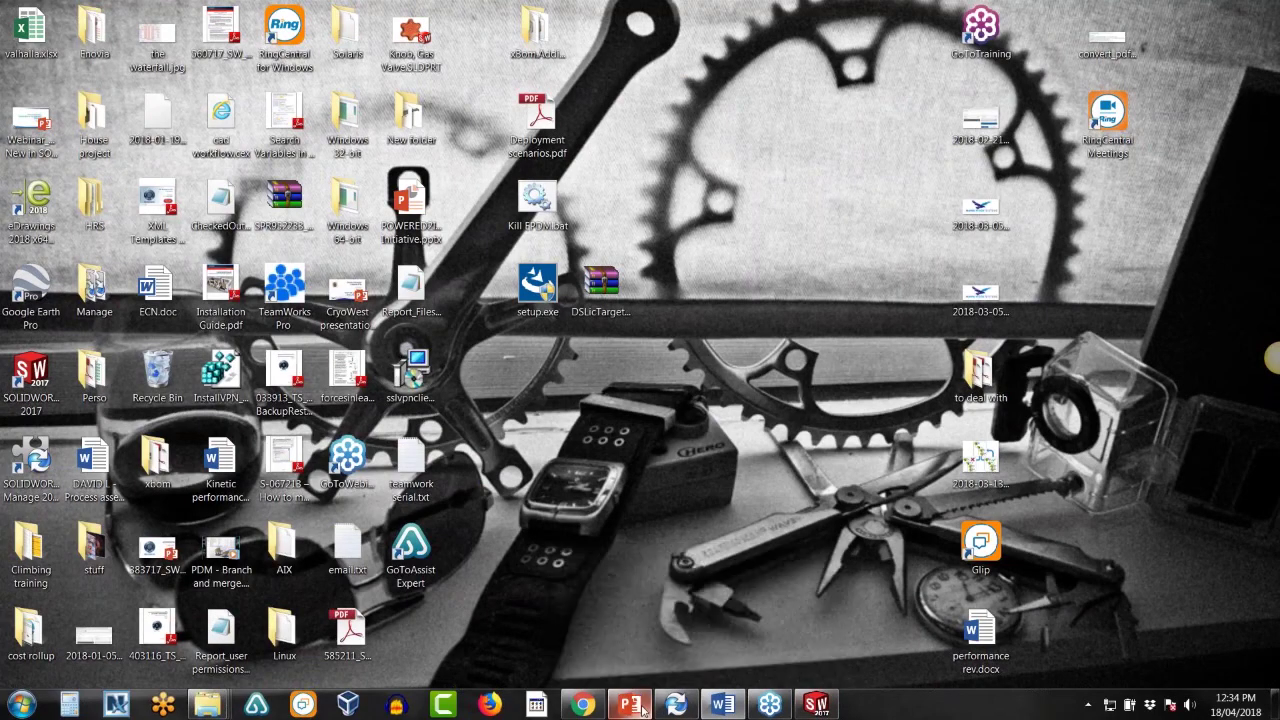
{"action": "left_click", "coordinate": [629, 705]}
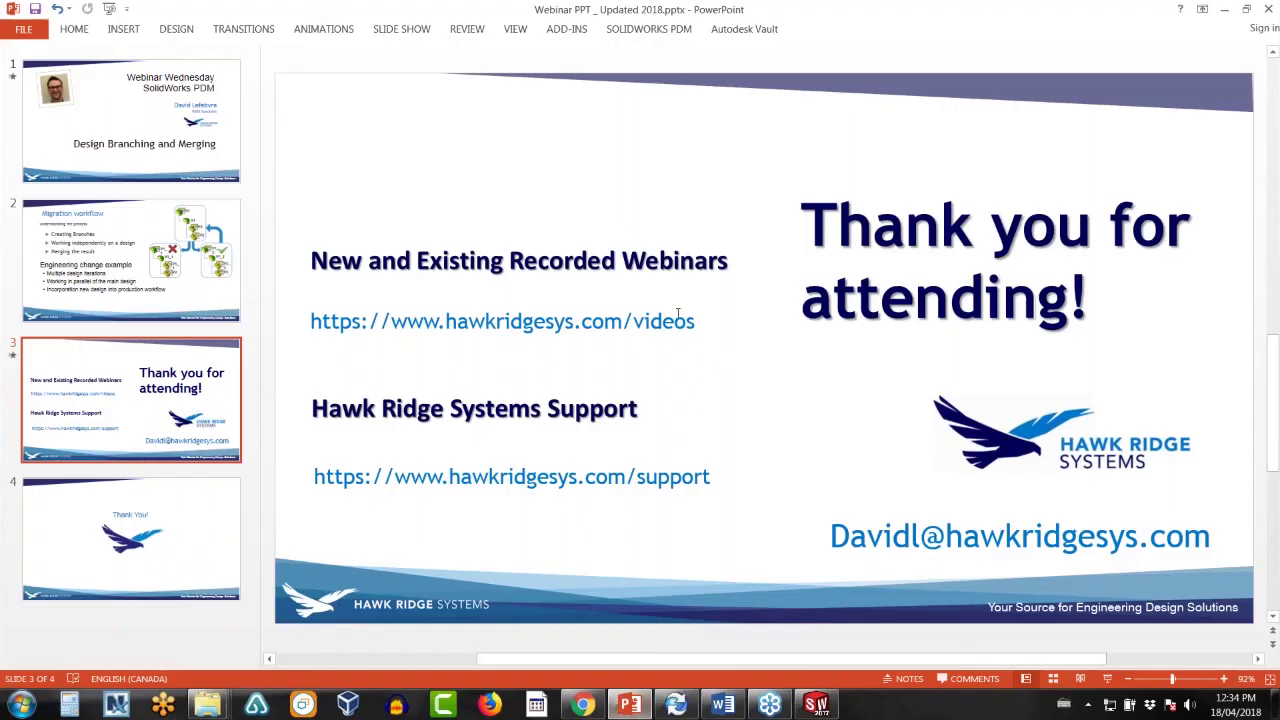
- Select the recorded webinars link on slide 3, then go to the final Thank You! slide
{"action": "left_click", "coordinate": [695, 320]}
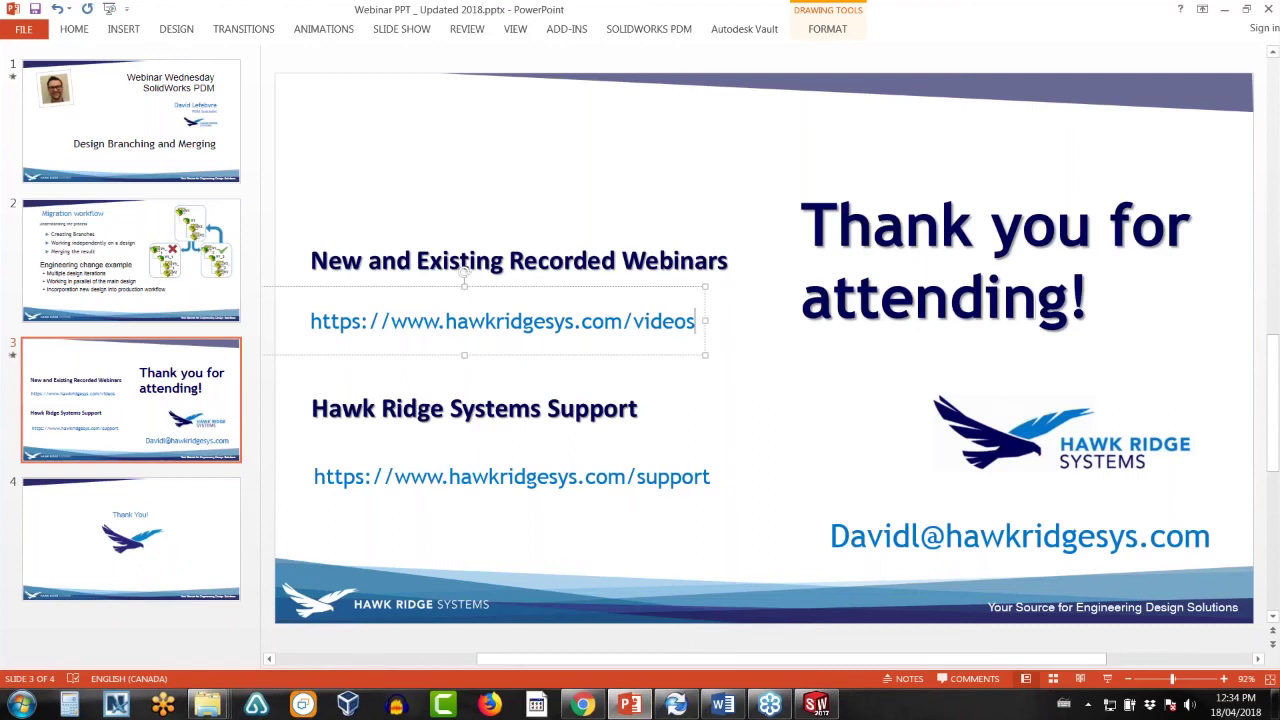
{"action": "left_click", "coordinate": [131, 540]}
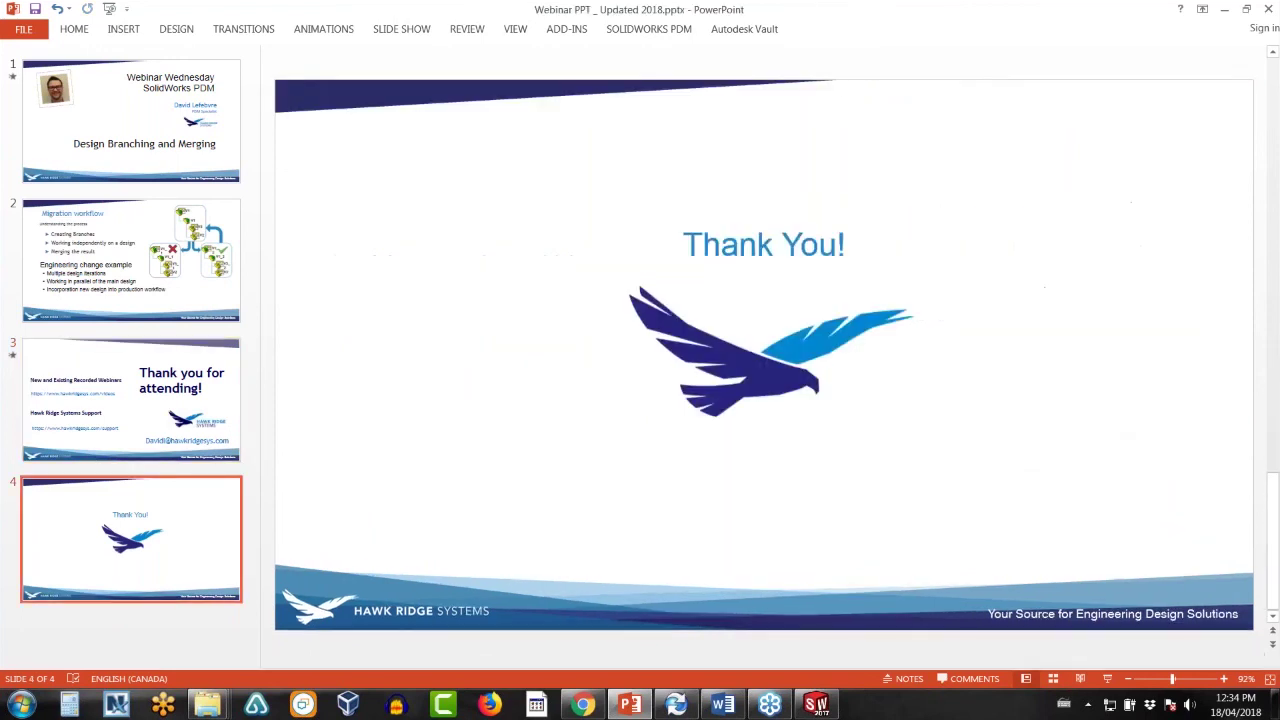